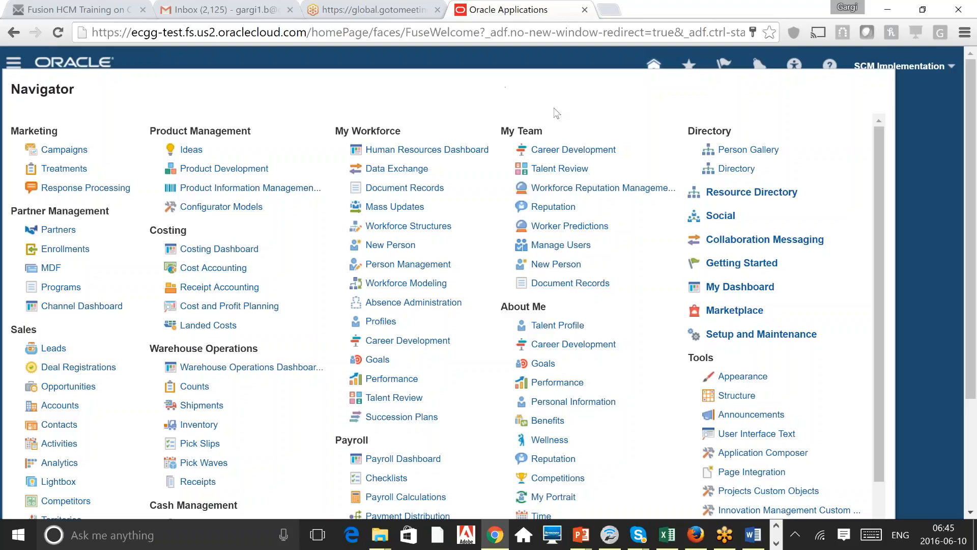
Step: Browse the Navigator, highlighting Payroll, My Team and About Me, then close it to the home page
click(894, 96)
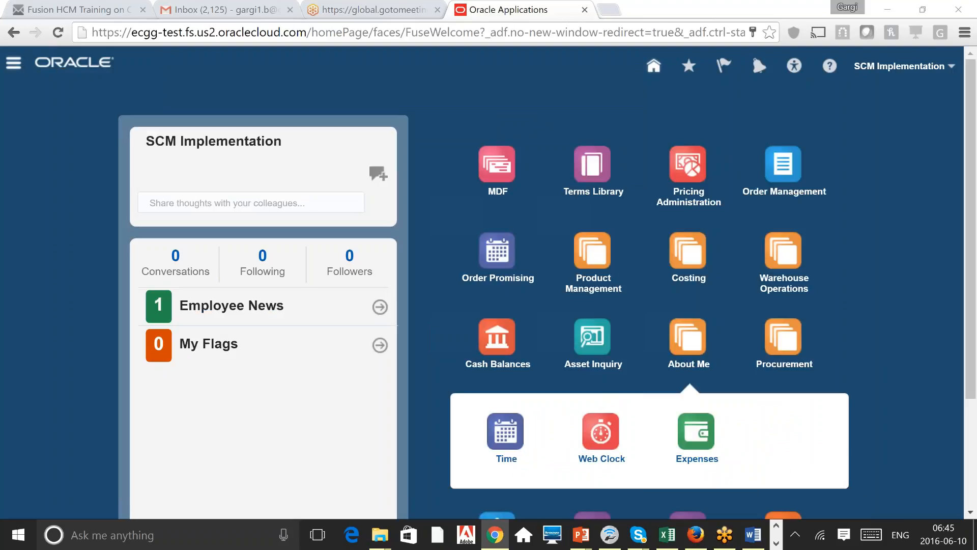
click(14, 62)
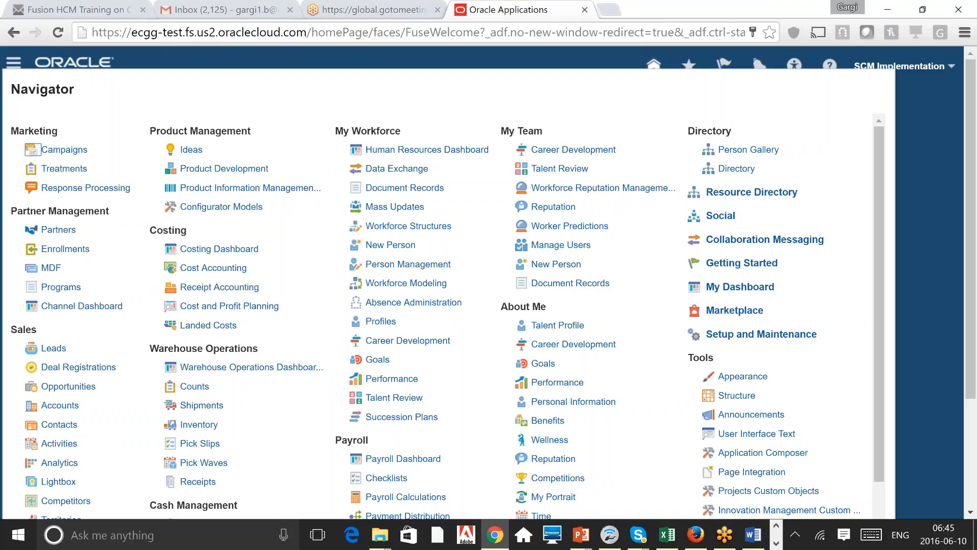
double_click(361, 437)
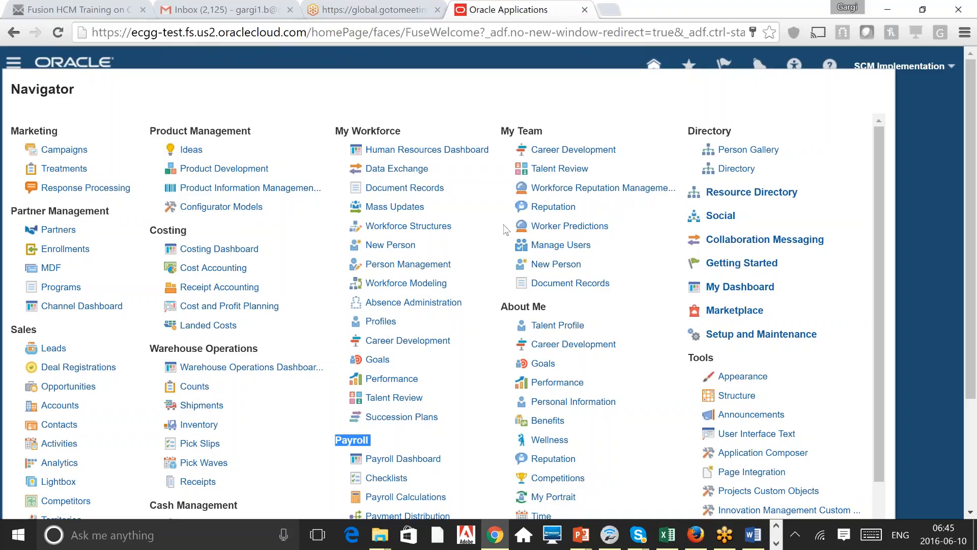
triple_click(528, 132)
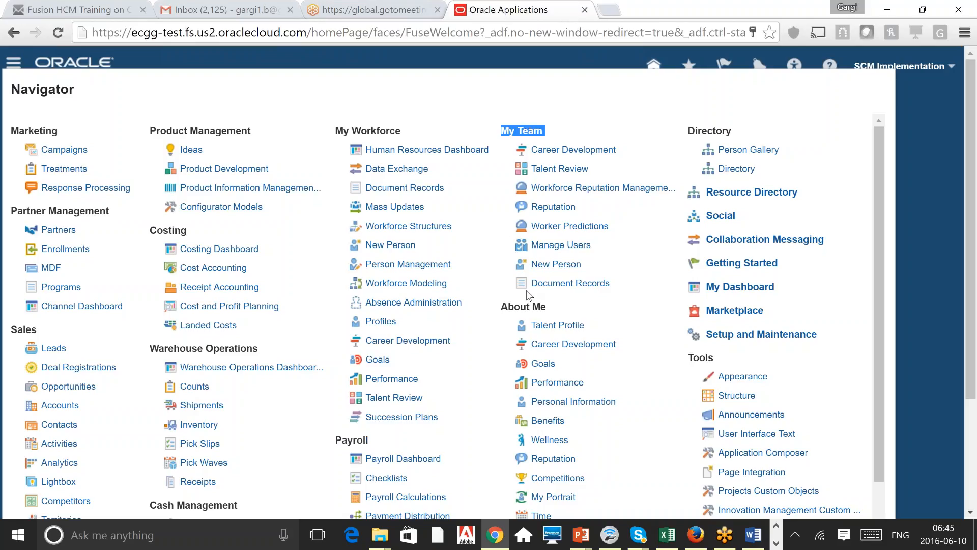
triple_click(530, 306)
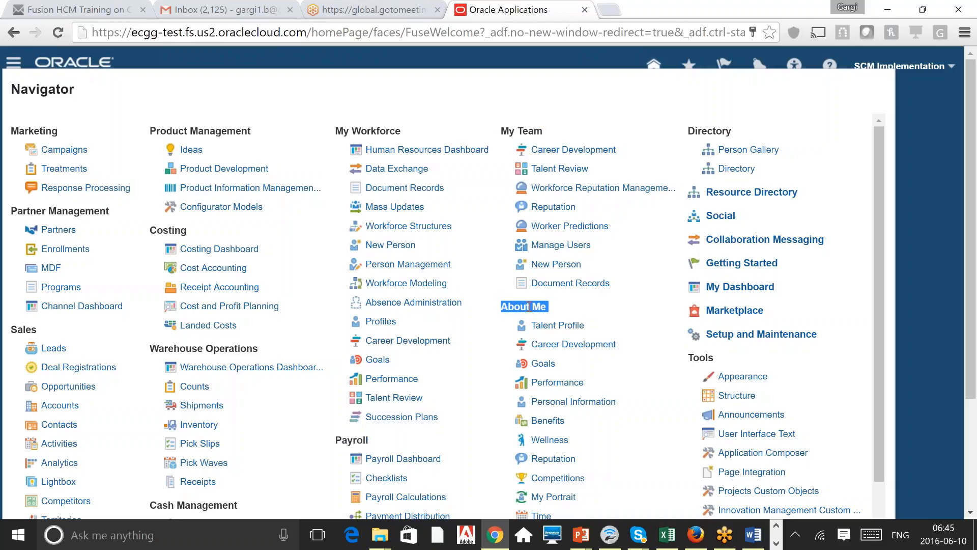
click(529, 306)
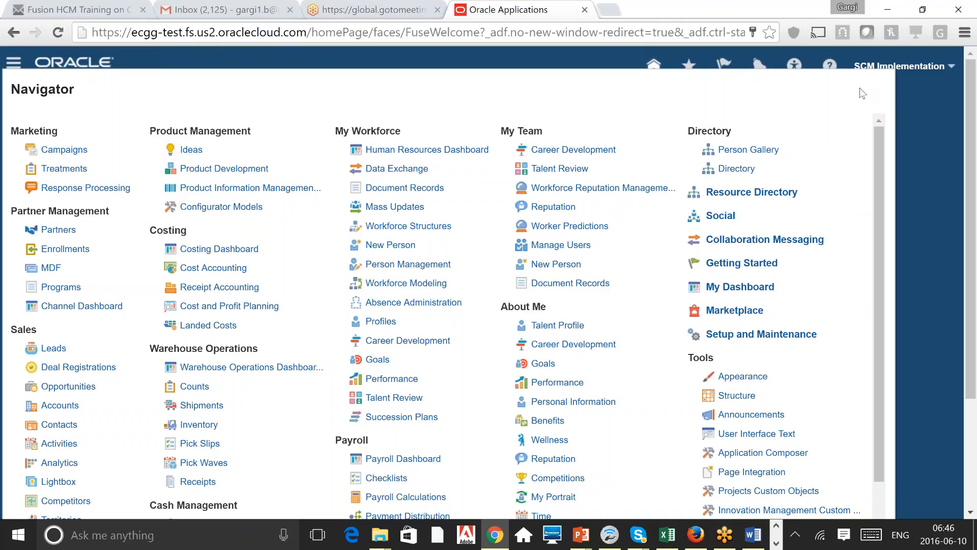
click(976, 243)
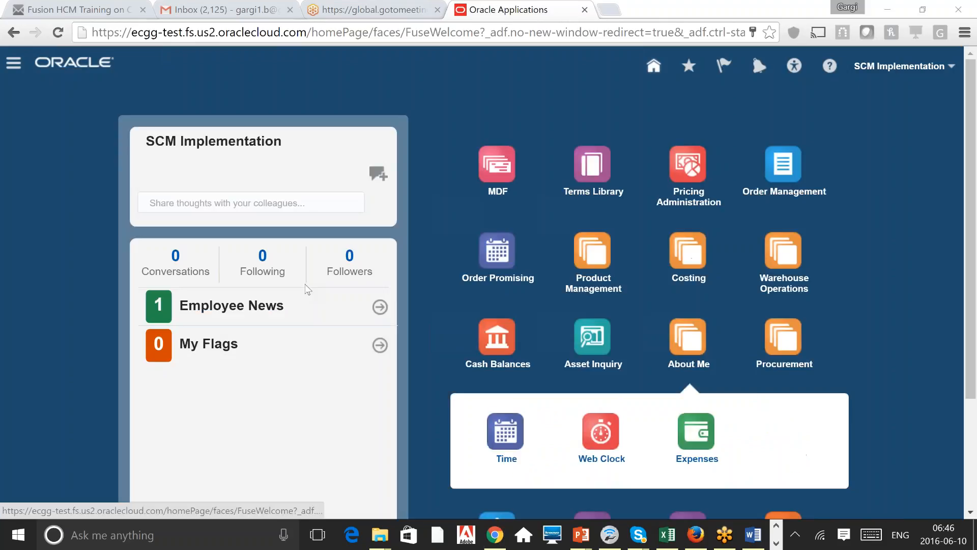
Step: Reopen the Navigator, highlight the Tools section and scroll down through the work areas
click(14, 62)
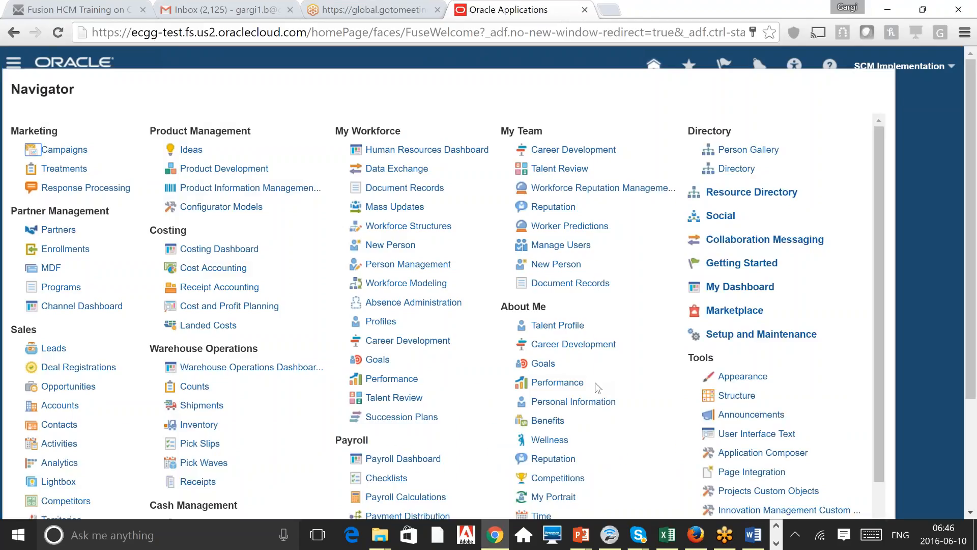
double_click(700, 358)
scroll(875, 504, down, 3)
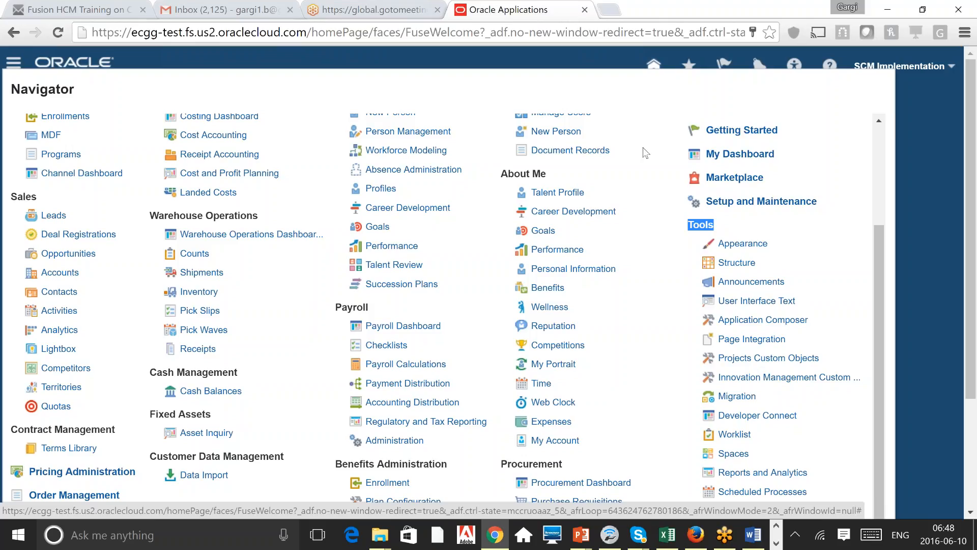
click(927, 113)
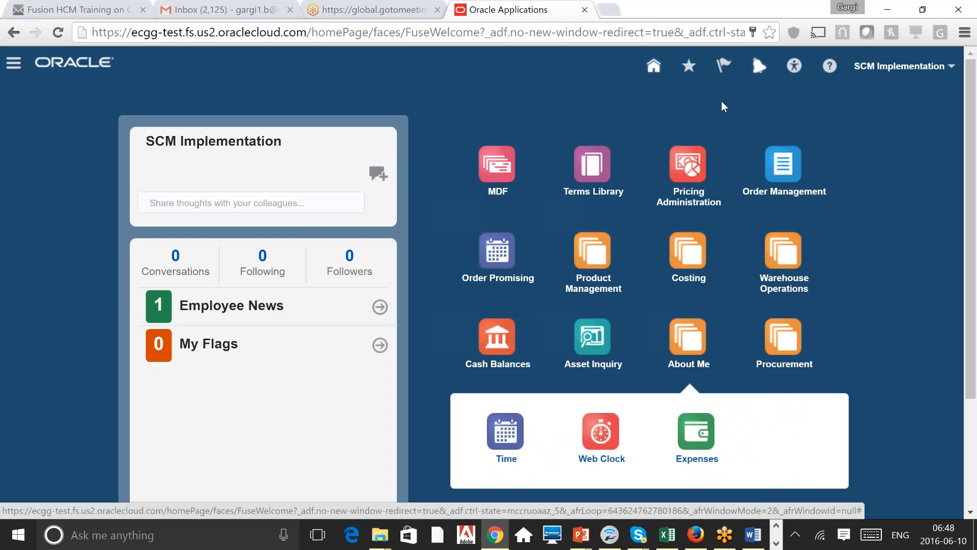
click(758, 65)
click(352, 80)
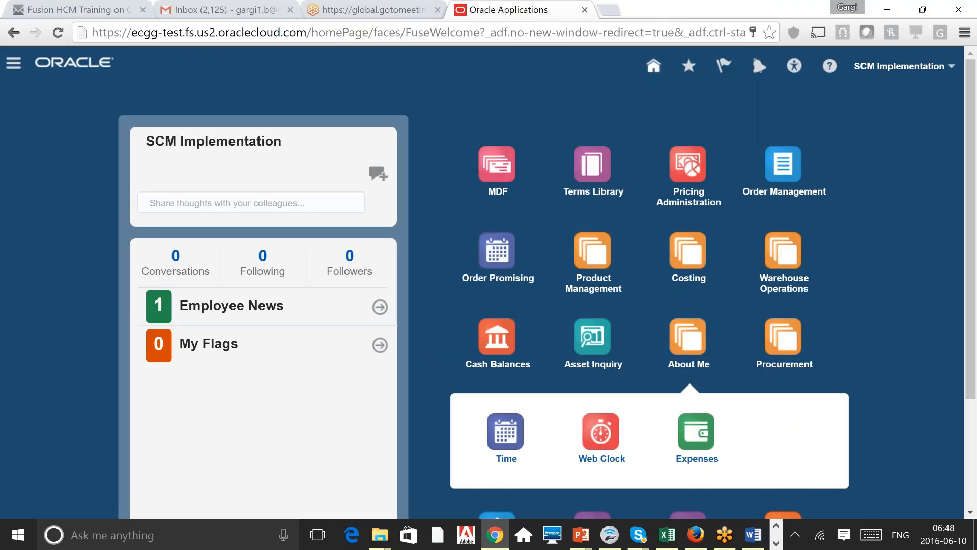
click(14, 63)
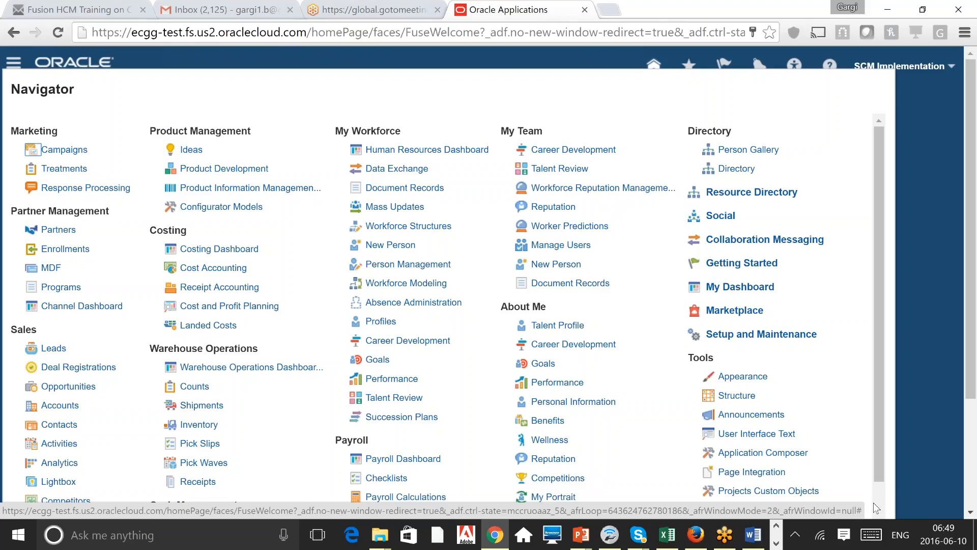
scroll(873, 503, down, 3)
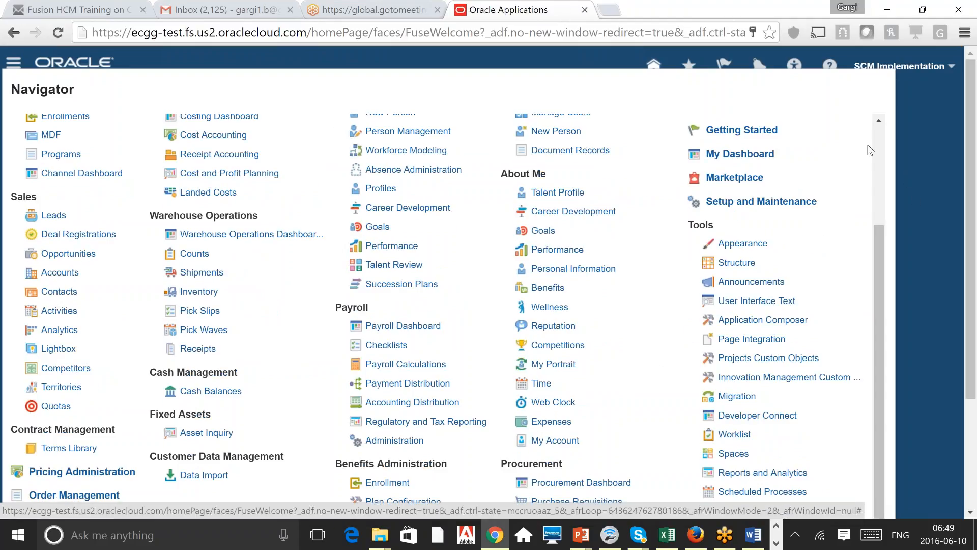
scroll(880, 146, up, 3)
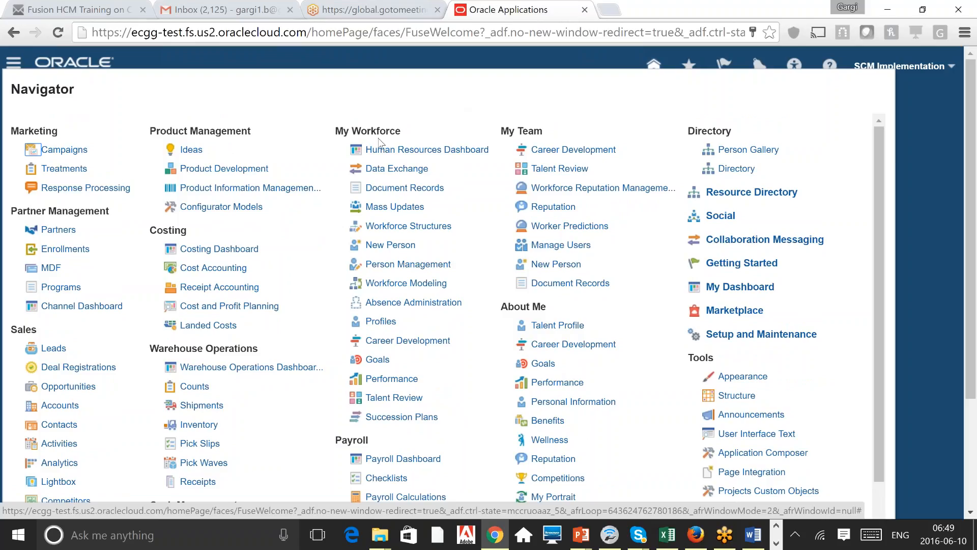
drag(336, 131, 403, 132)
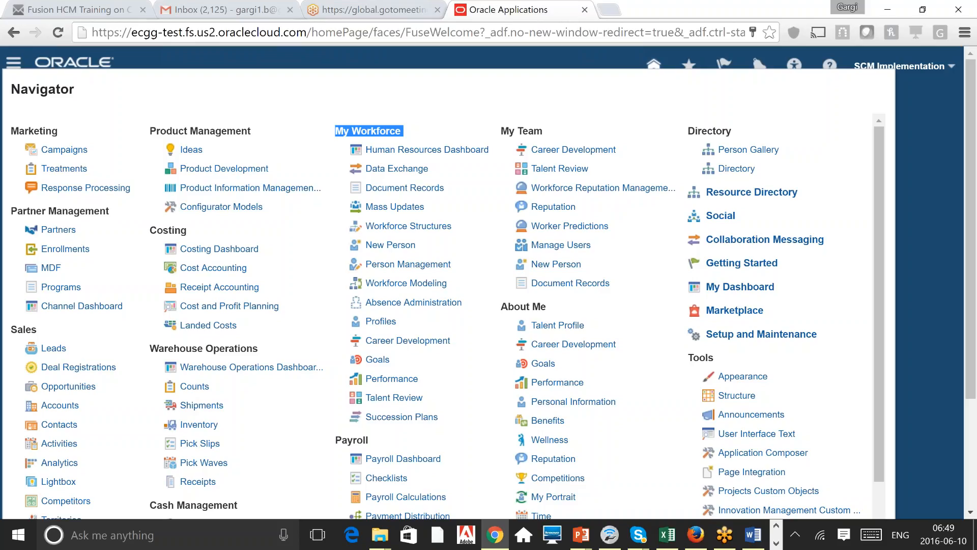
Step: Clear the highlight on the My Workforce section of the Navigator
click(437, 131)
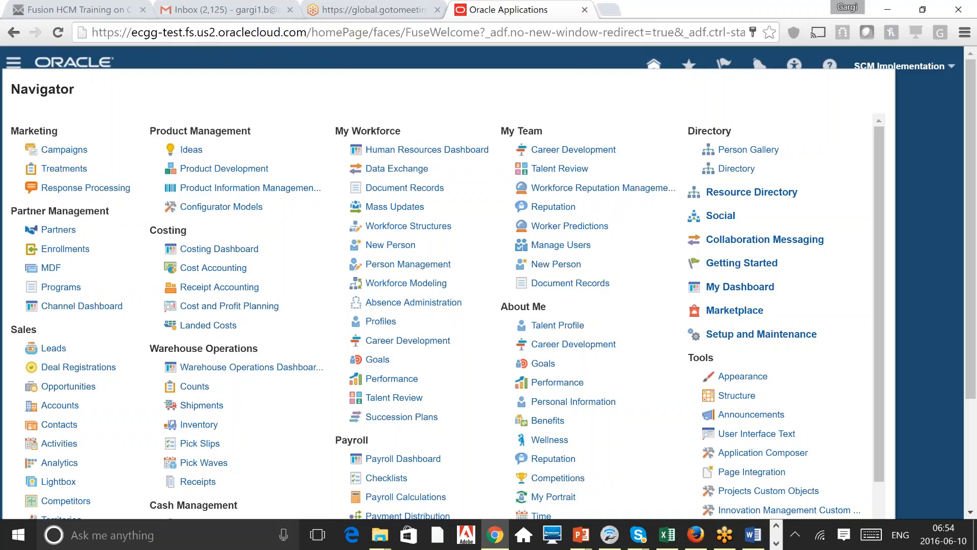
Step: Open New Person under My Workforce and reveal its Tasks panel
click(392, 246)
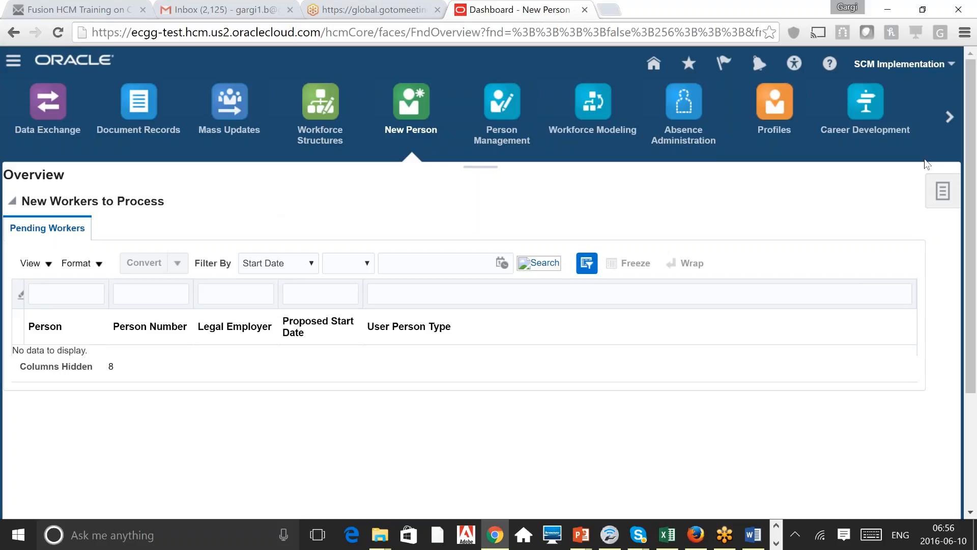
click(941, 191)
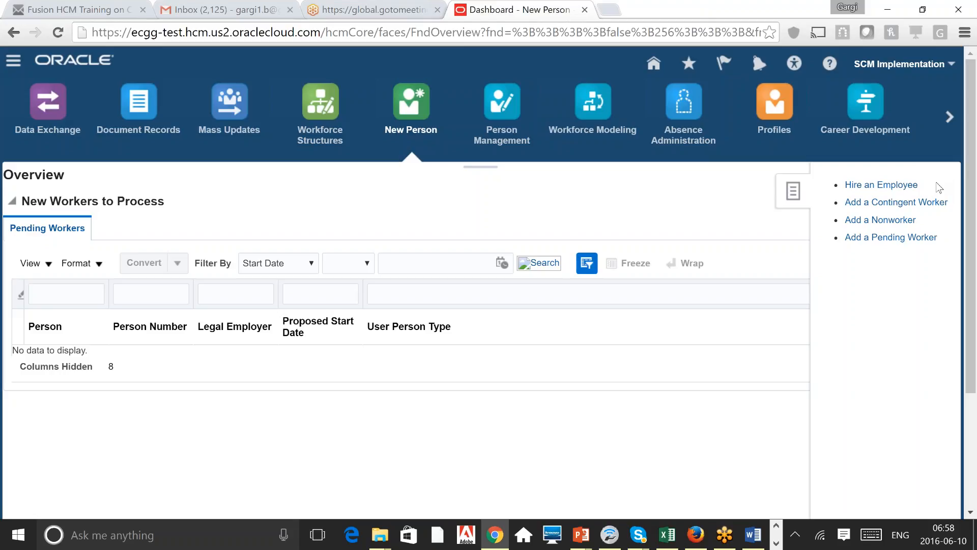
Step: Launch Hire an Employee from the New Person tasks
click(884, 186)
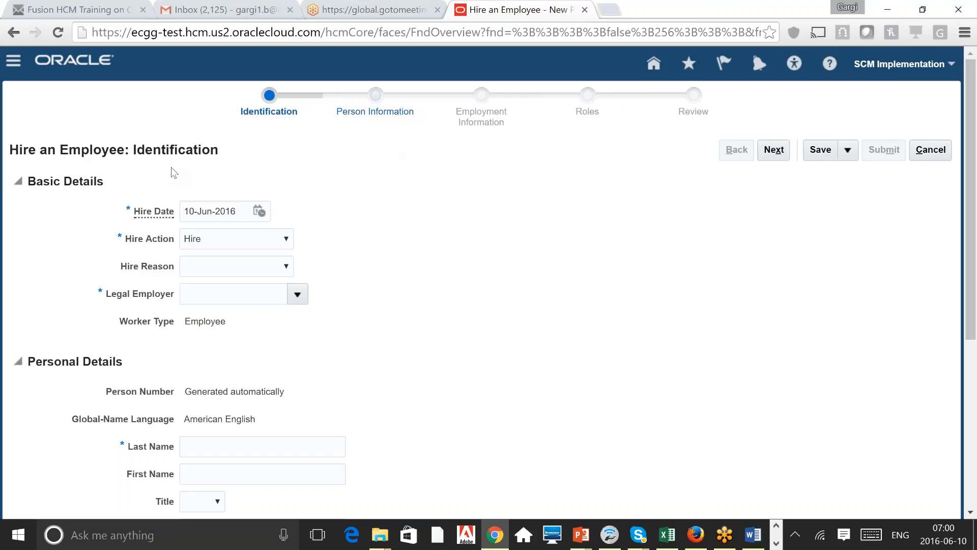
click(220, 212)
triple_click(219, 212)
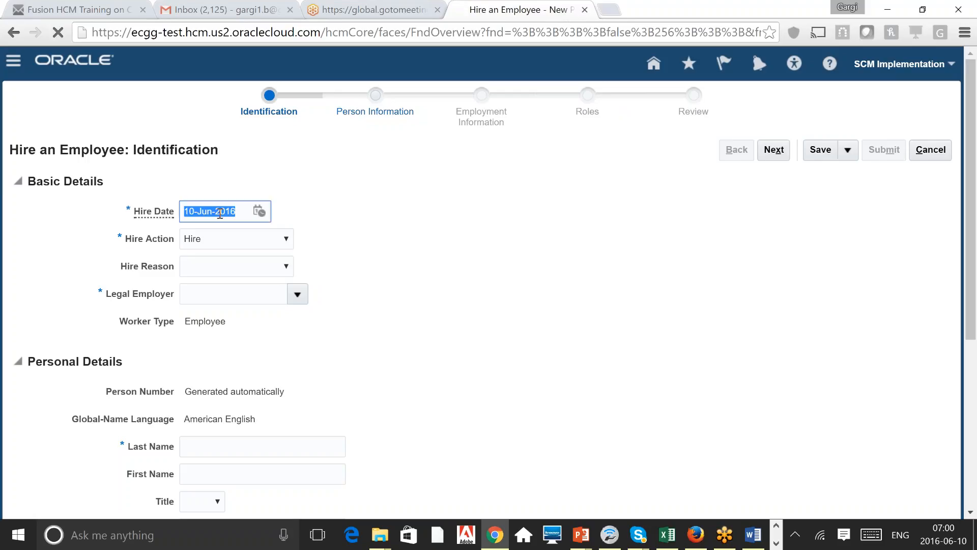
click(293, 212)
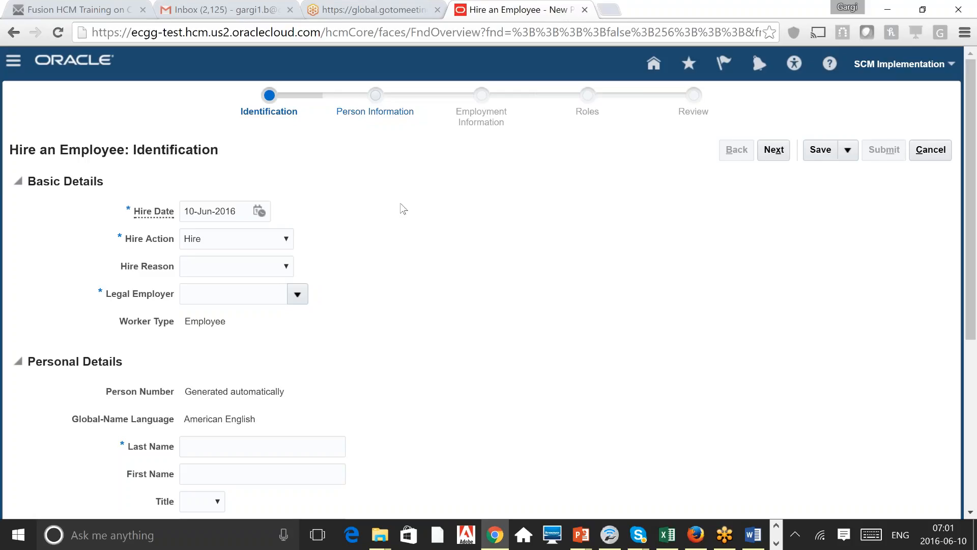
triple_click(212, 219)
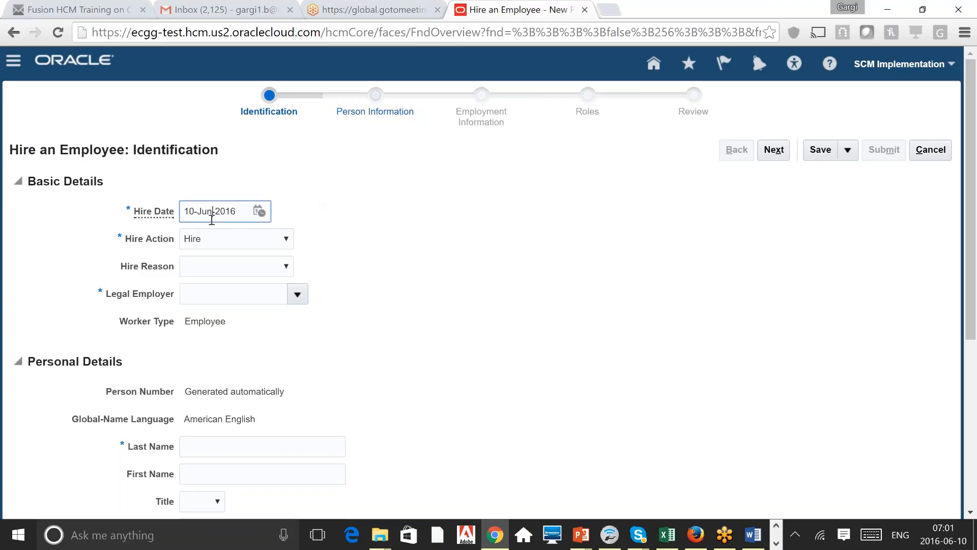
click(342, 254)
triple_click(229, 213)
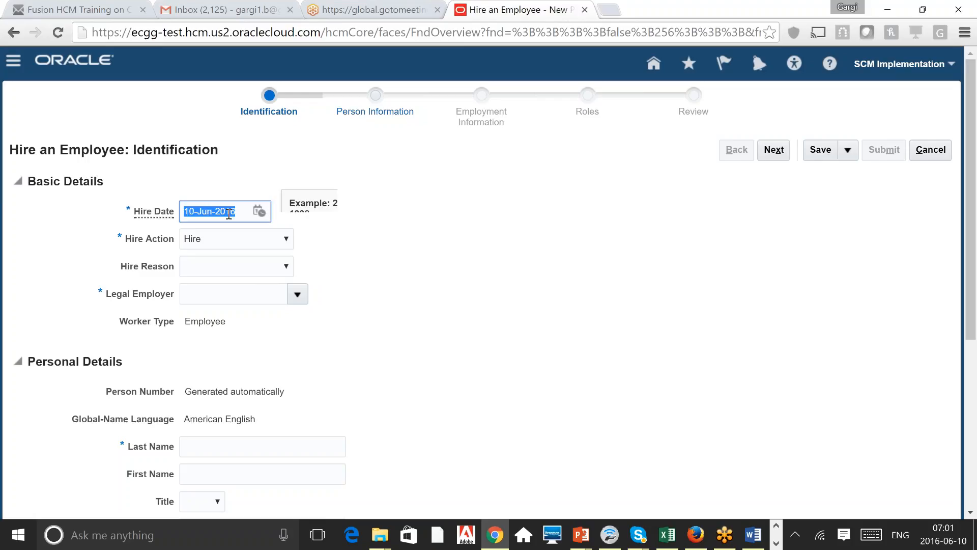
click(399, 269)
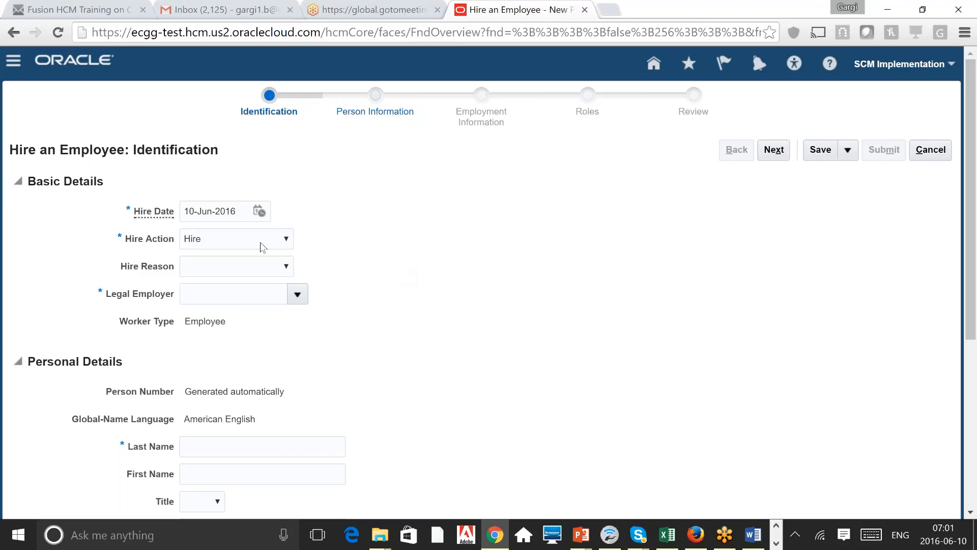
Step: Leave Hire Action as Hire and Hire Reason blank, then bring up the Legal Employer choices
click(277, 244)
click(380, 237)
click(287, 264)
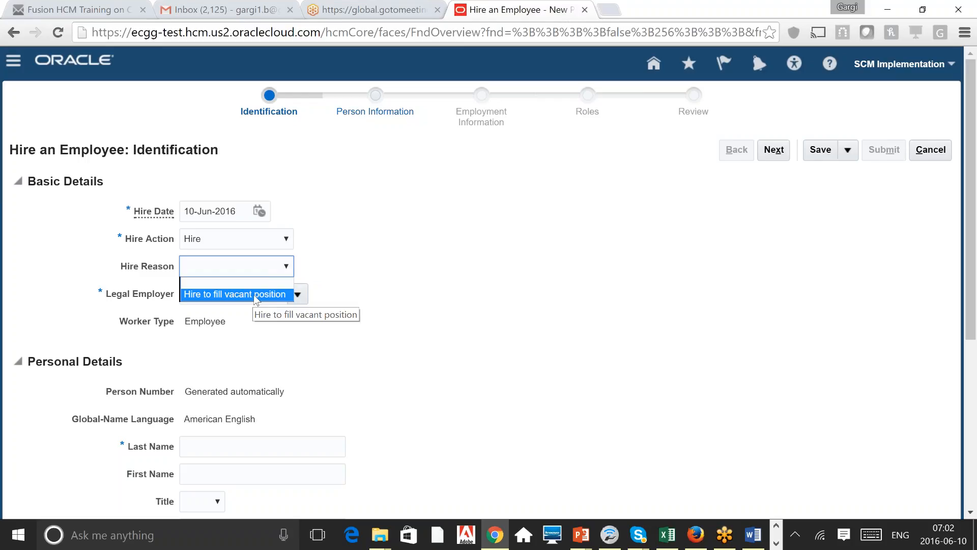
click(503, 227)
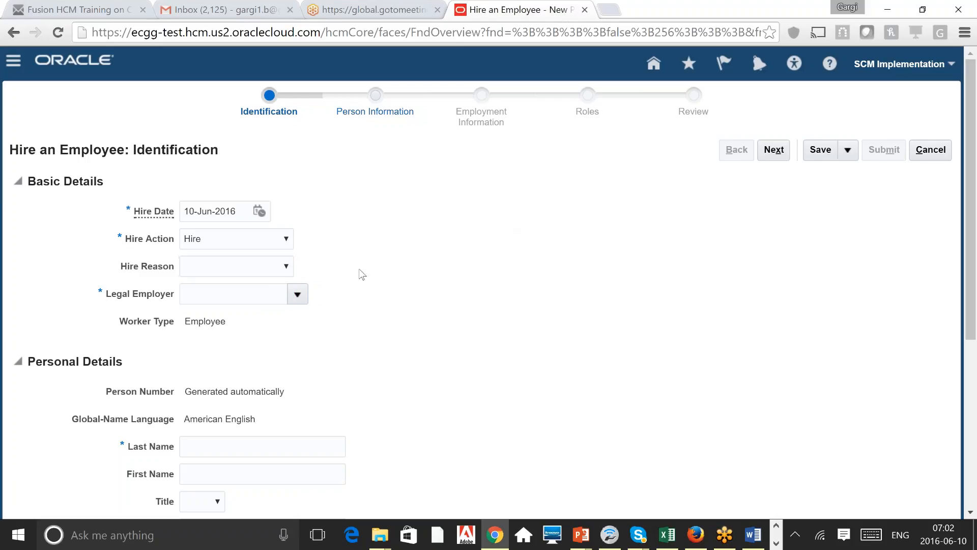
click(297, 295)
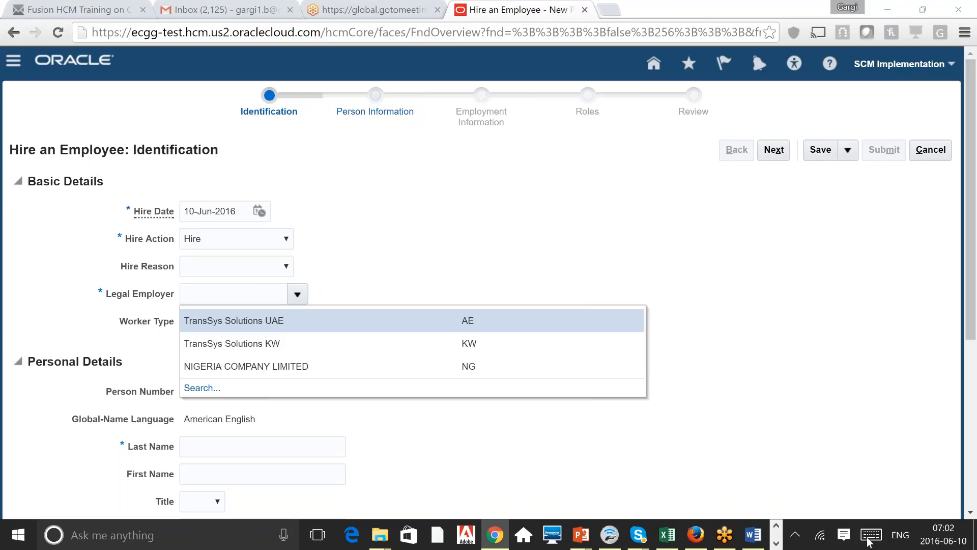
Step: Pick TransSys Solutions UAE as legal employer and check the generated numbers and Employee worker type
click(289, 322)
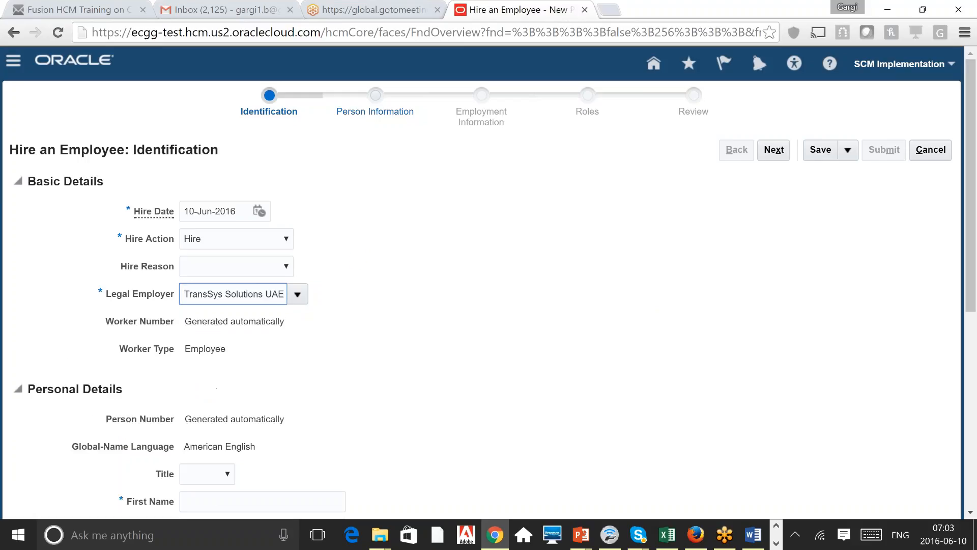
triple_click(257, 322)
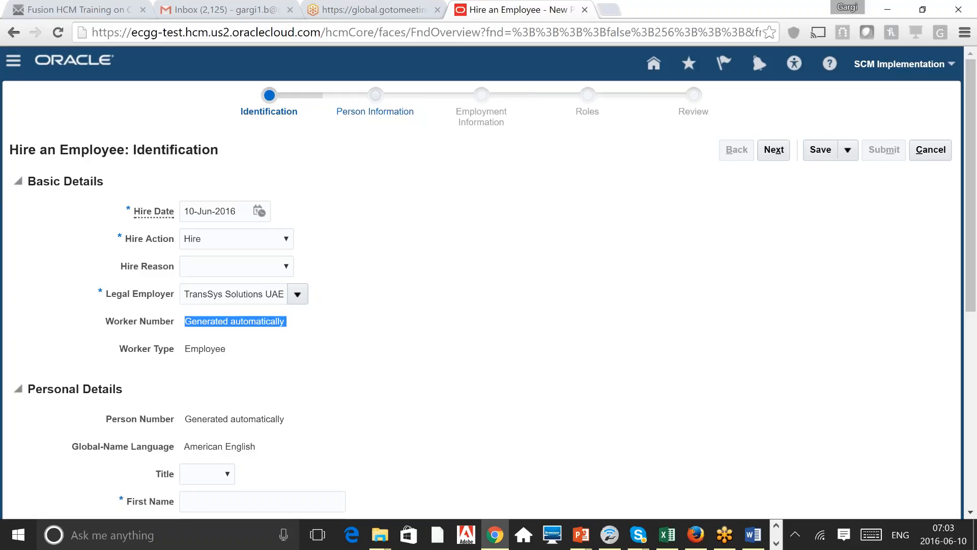
triple_click(253, 416)
click(253, 416)
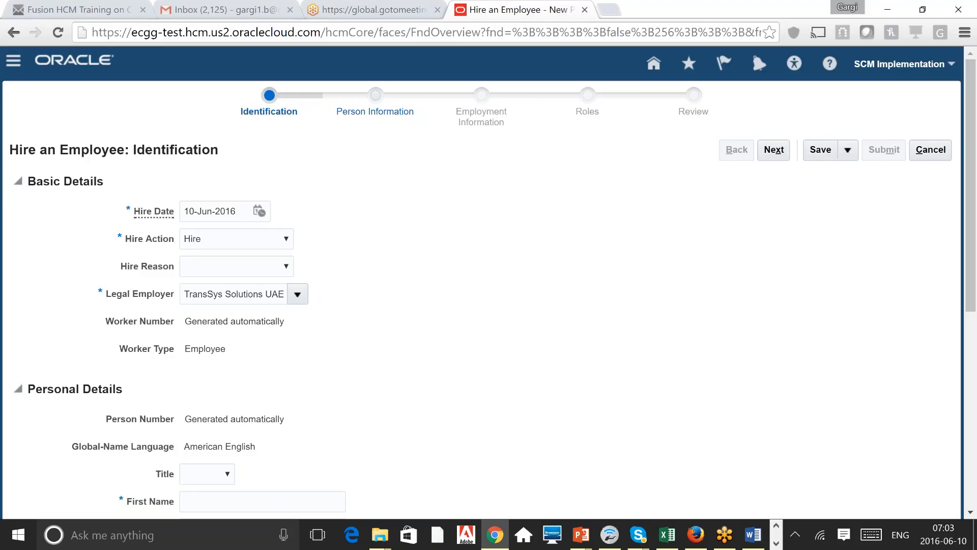
double_click(212, 350)
Step: Scroll to Personal Details and place the cursor in the empty First Name field
click(418, 340)
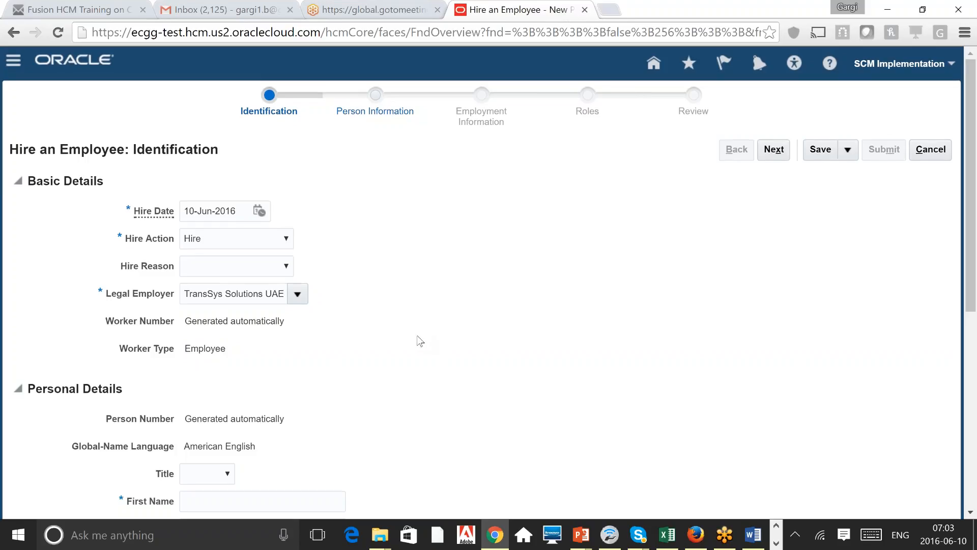
scroll(418, 340, down, 3)
scroll(418, 339, up, 1)
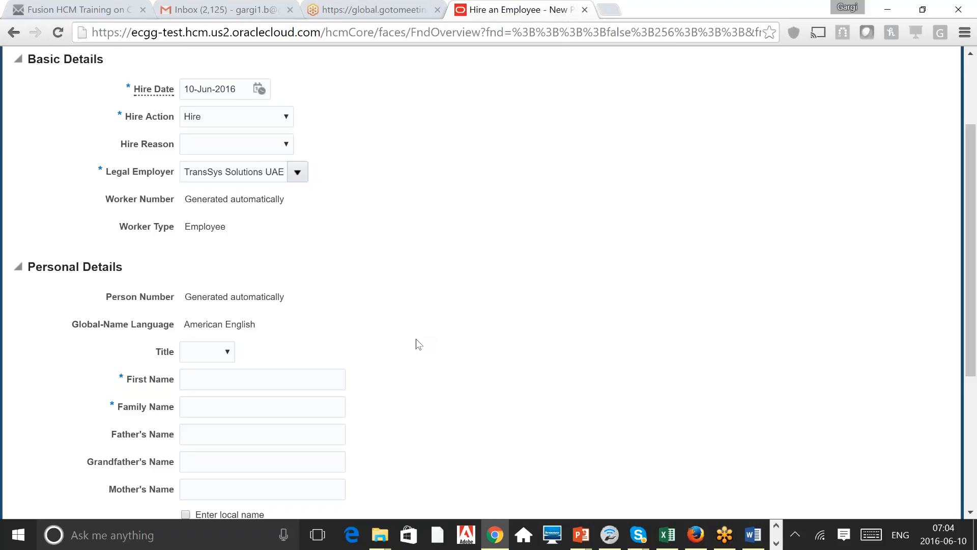
scroll(416, 343, down, 2)
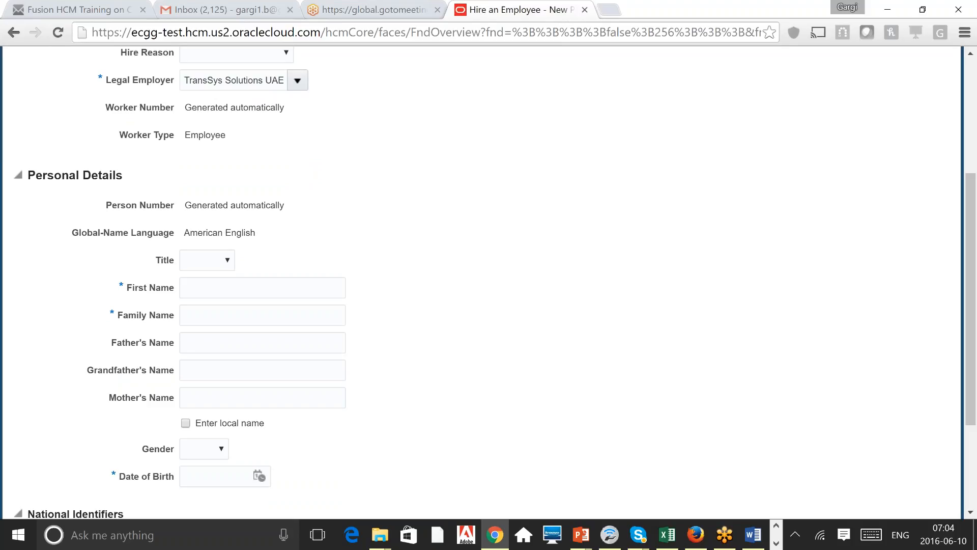
click(262, 288)
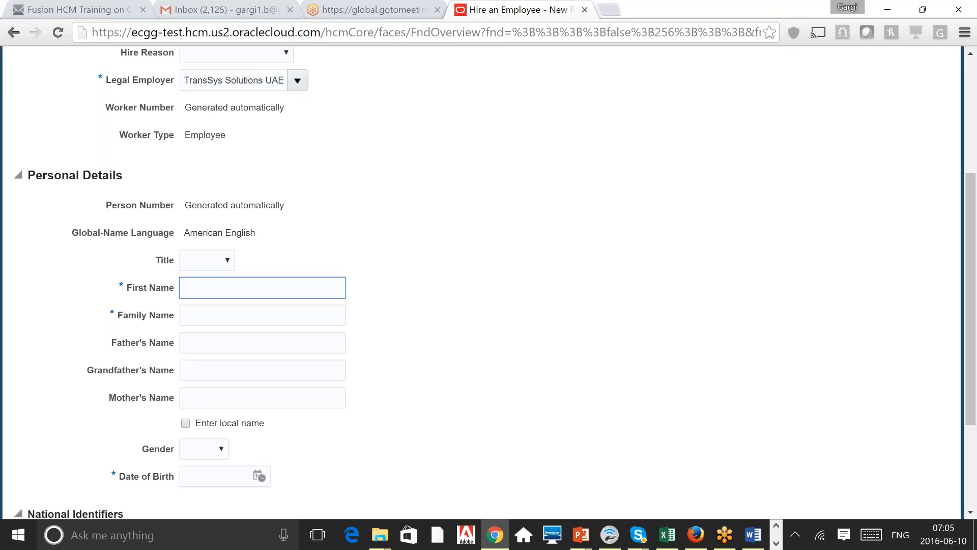
Step: Enter Title Mr., First Name 'Demo' and Family Name 'Employee'
click(223, 265)
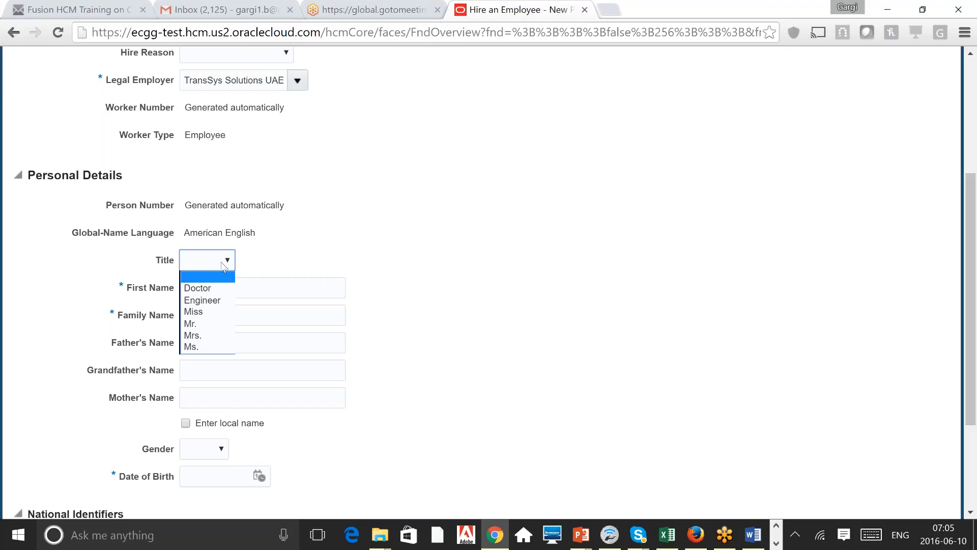
click(212, 328)
click(259, 287)
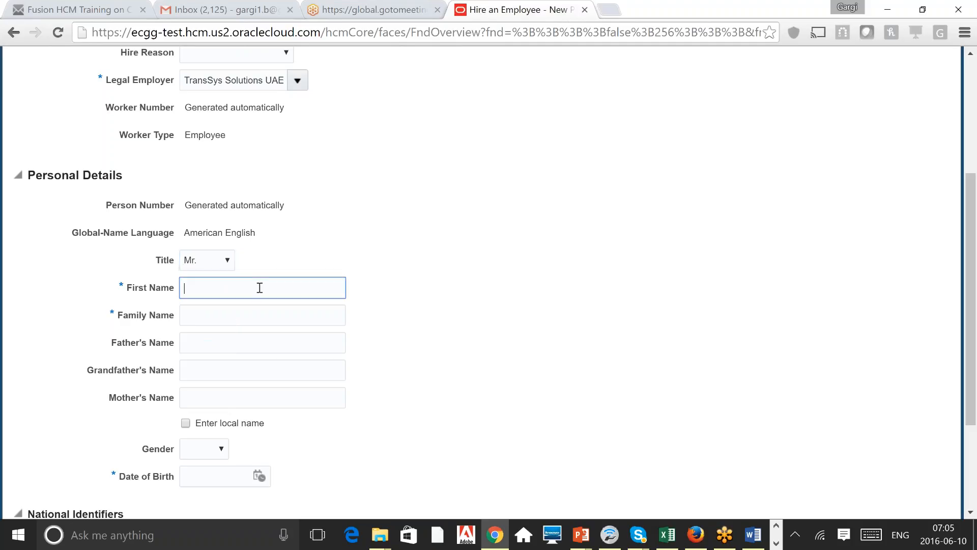
text(Demo)
key(Tab)
text(Empl)
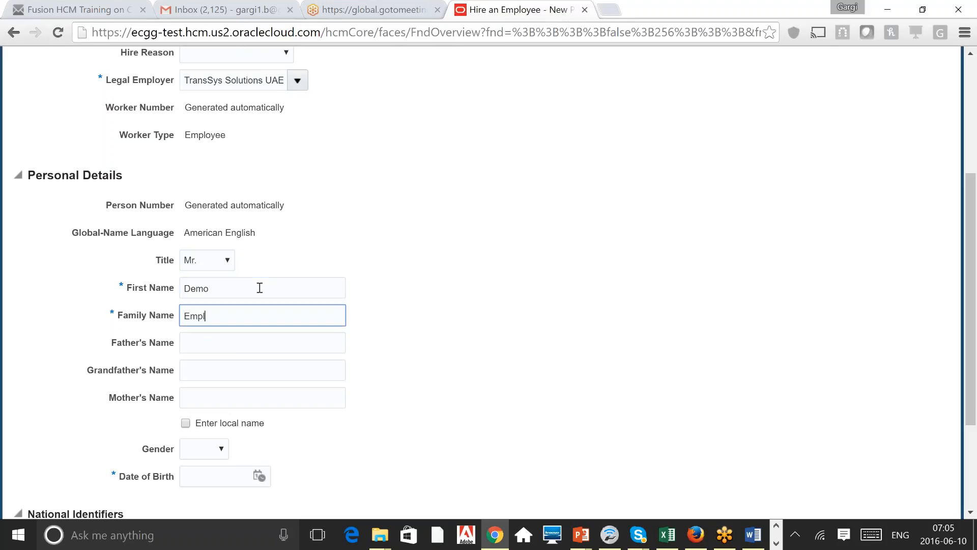
text(oyee)
click(255, 344)
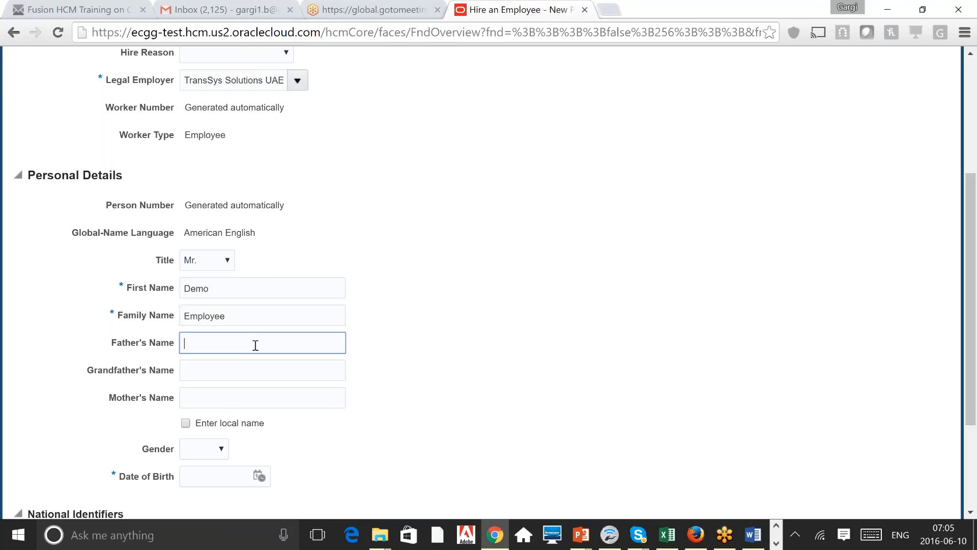
key(Tab)
key(Tab)
key(Tab)
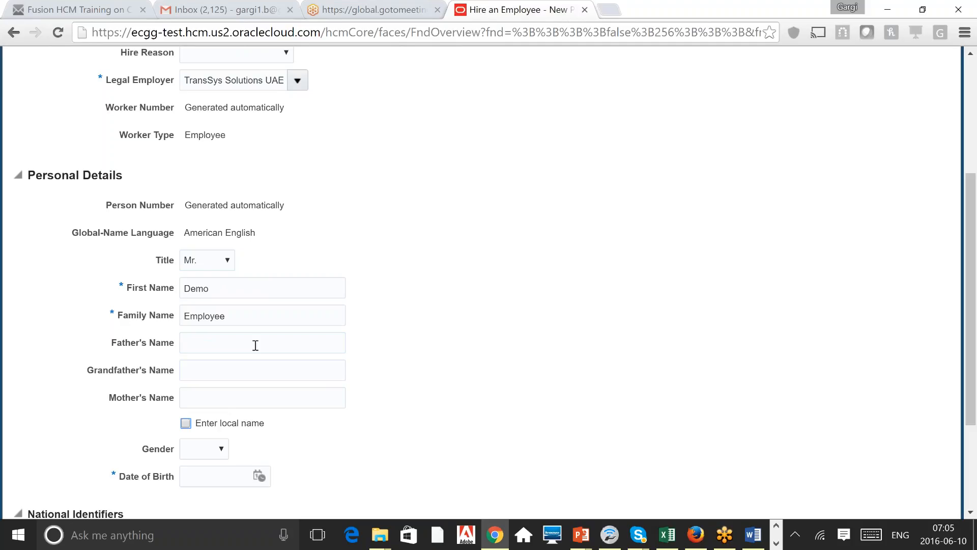
Step: Enable local name entry and choose Arabic as the local-name language
click(186, 424)
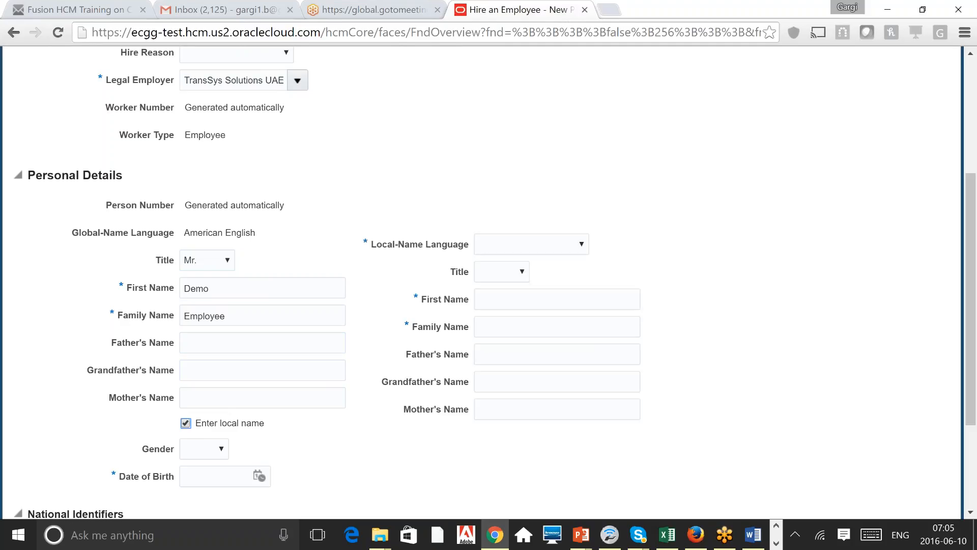
click(578, 246)
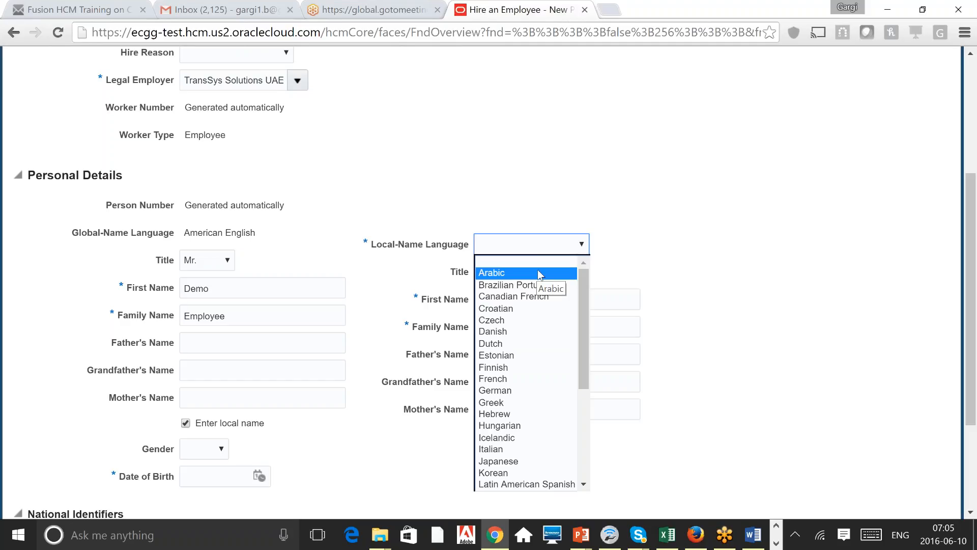
click(684, 233)
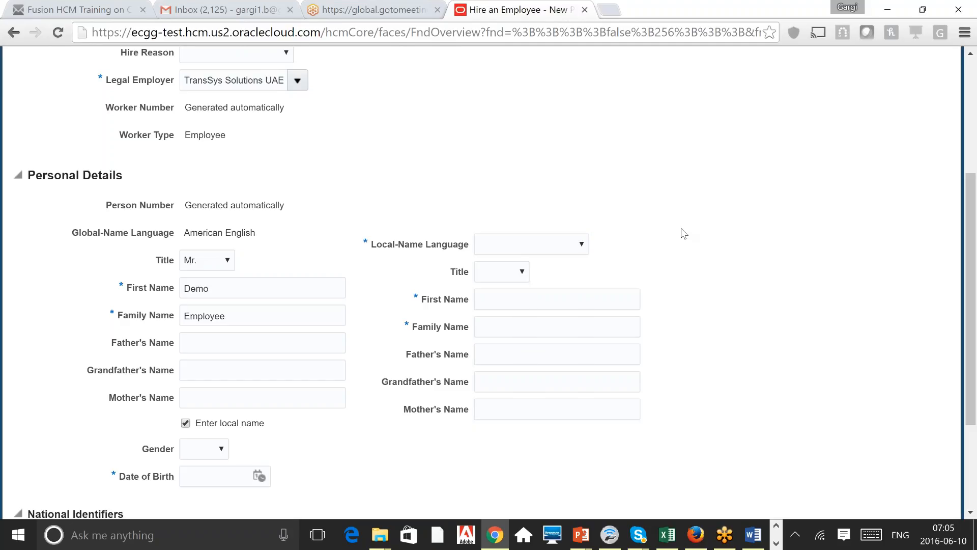
click(570, 253)
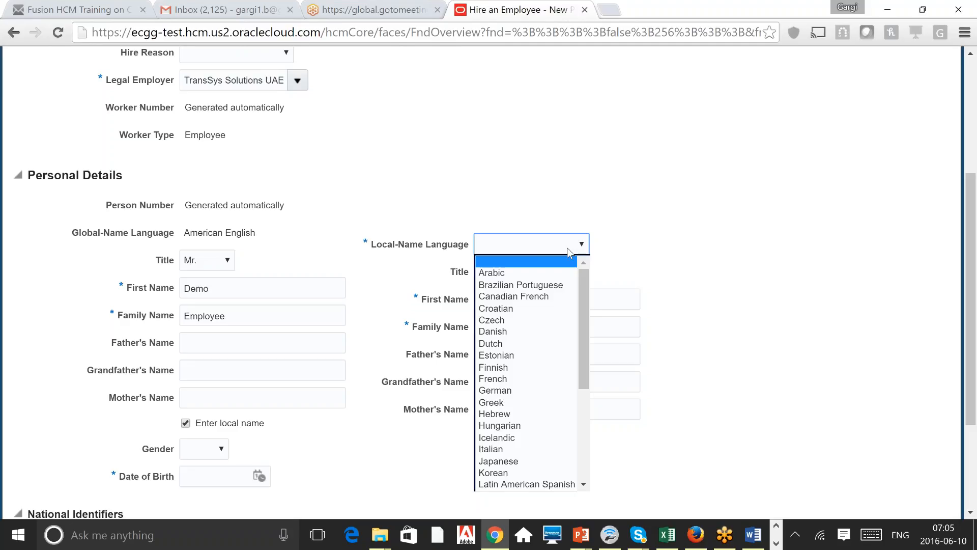
click(505, 275)
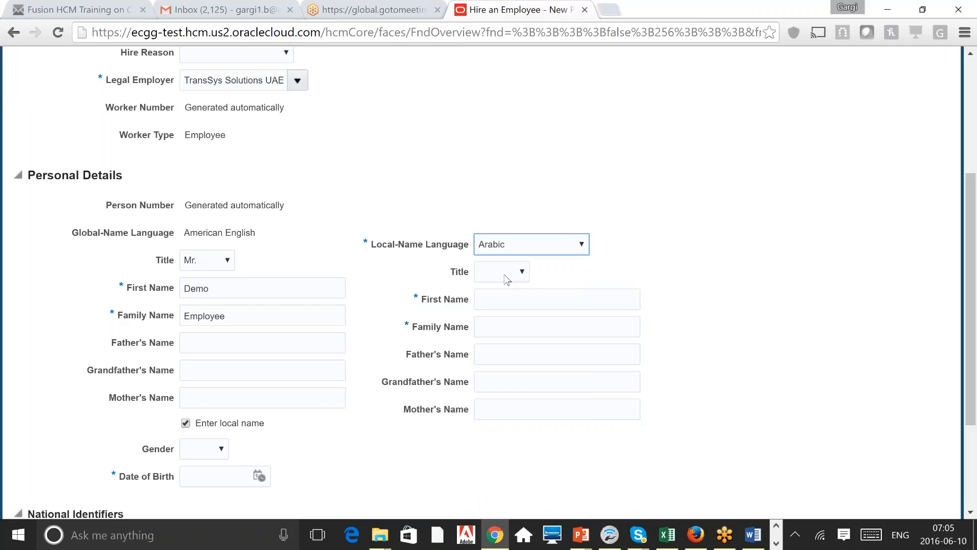
Step: Type test text 'uiuoiuo' into the local first name, then clear it
click(507, 299)
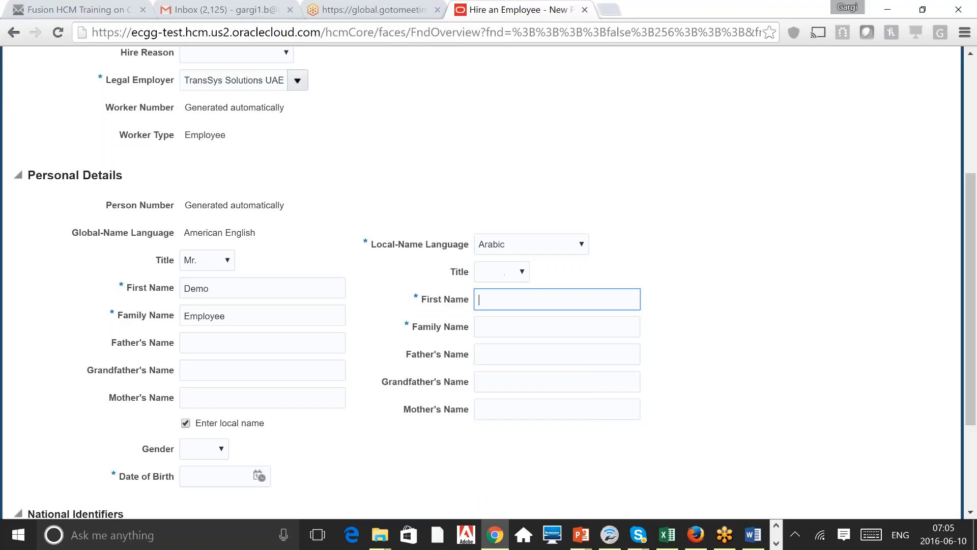
text(uiuoiuo)
key(ctrl+a)
key(BackSpace)
Step: Uncheck 'Enter local name', keeping Title Mr., First Name Demo and Family Name Employee
click(185, 423)
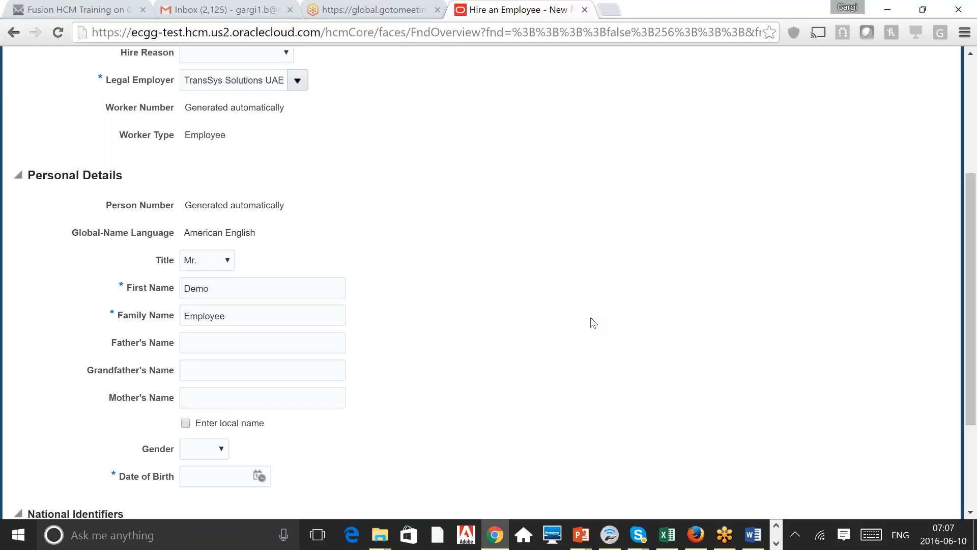
scroll(540, 360, down, 3)
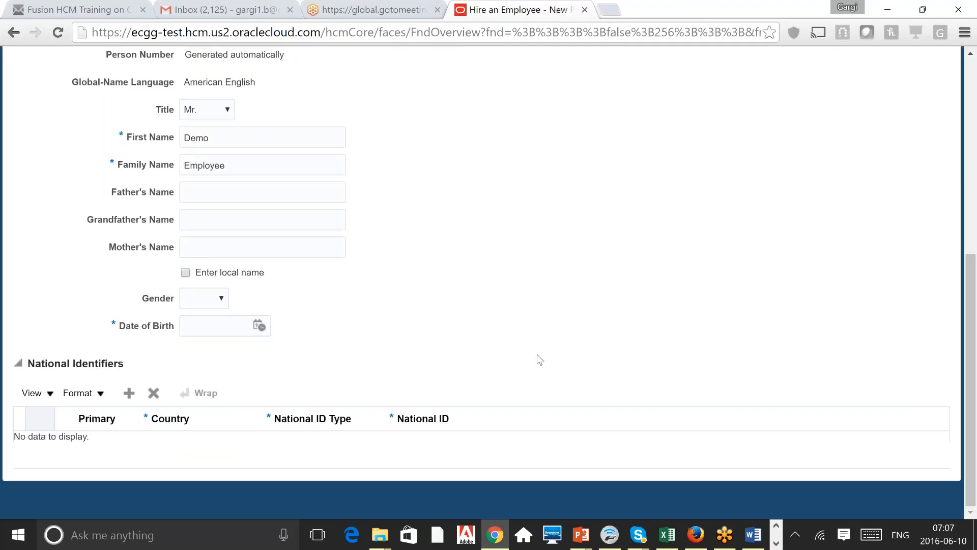
click(214, 296)
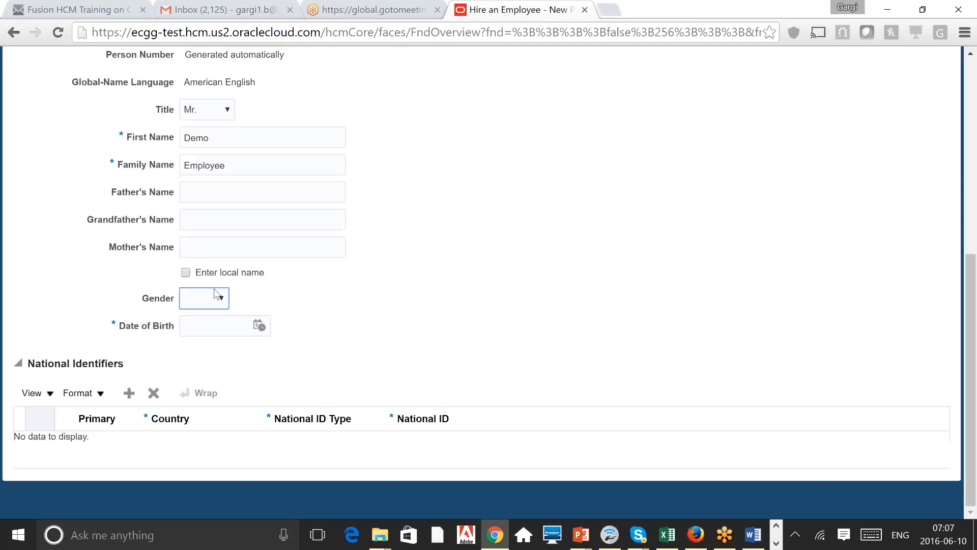
click(297, 327)
click(222, 299)
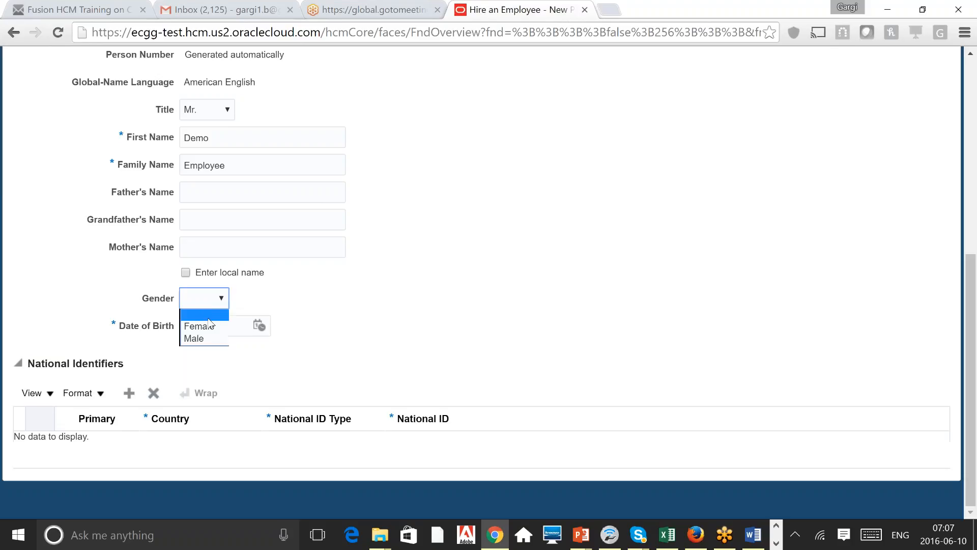
click(436, 224)
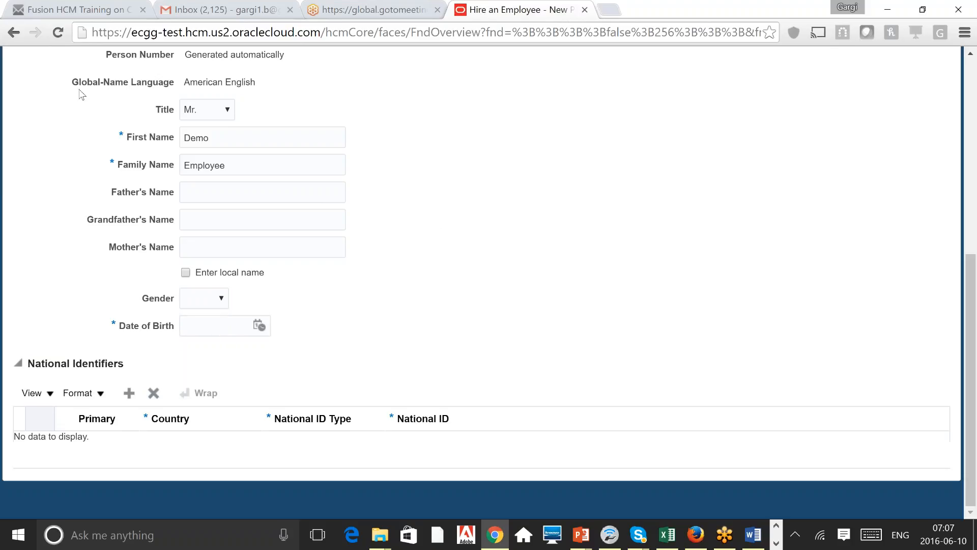
double_click(151, 300)
click(554, 282)
click(221, 299)
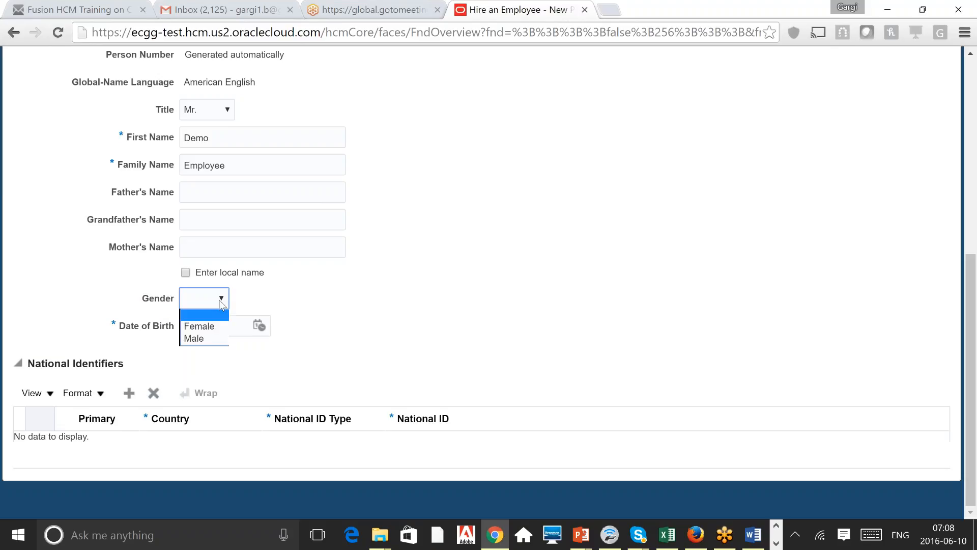
click(462, 262)
click(219, 326)
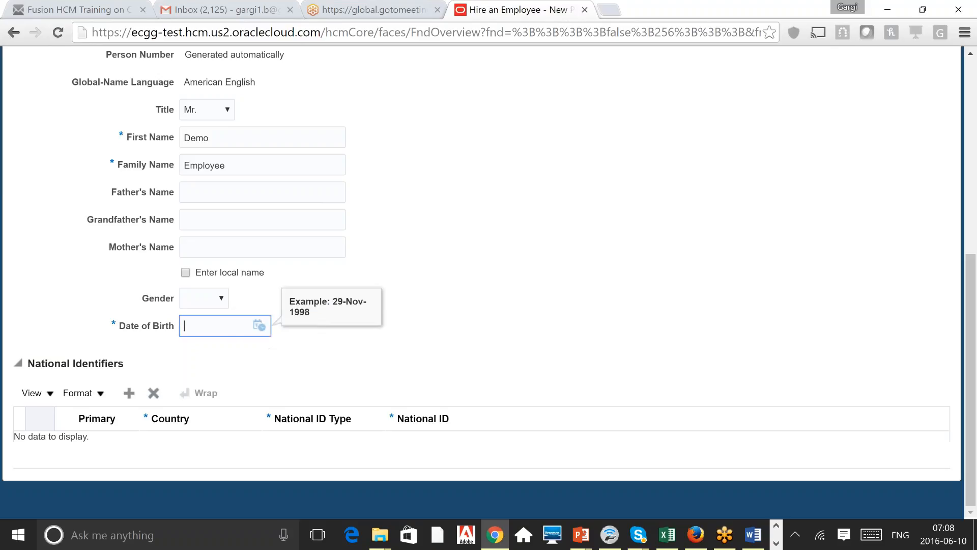
Step: Enter 01-Jan-1991 as the date of birth, correcting the mistyped 2001 year
click(259, 326)
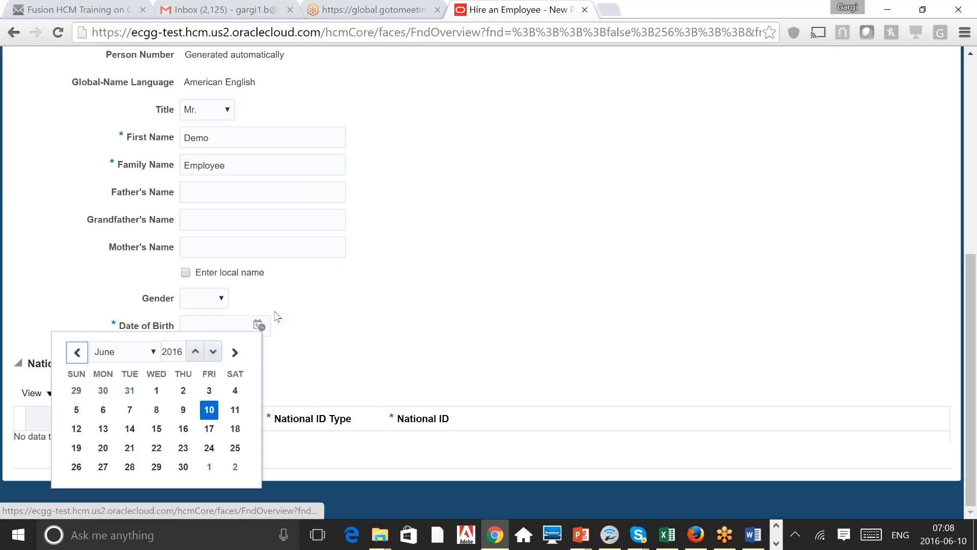
click(226, 318)
text(01)
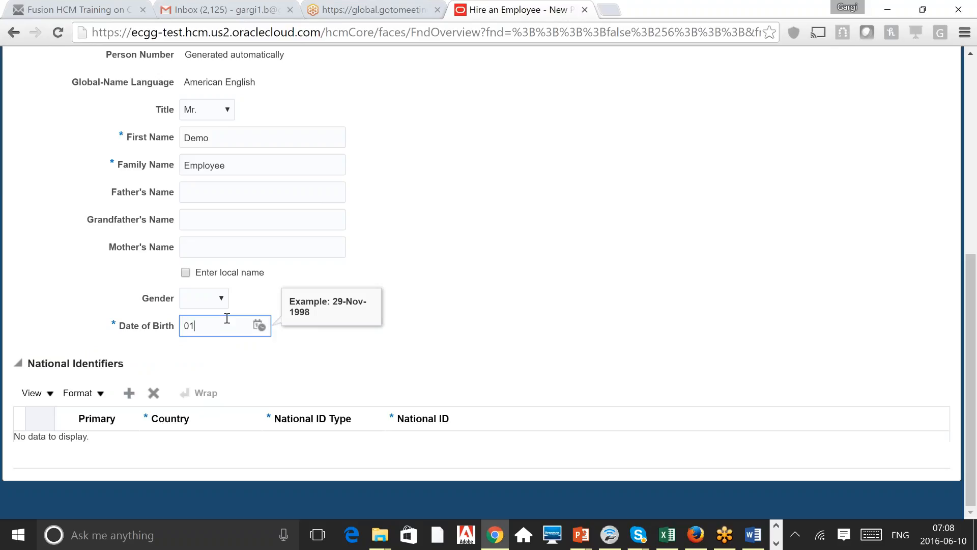
text(.01.2001)
key(BackSpace)
key(BackSpace)
key(BackSpace)
key(BackSpace)
text(1991)
key(Tab)
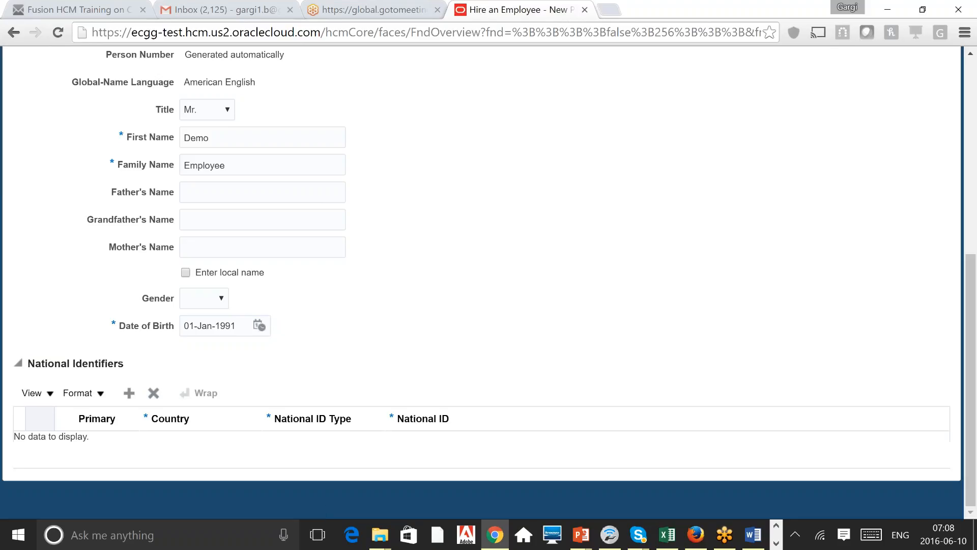
triple_click(95, 364)
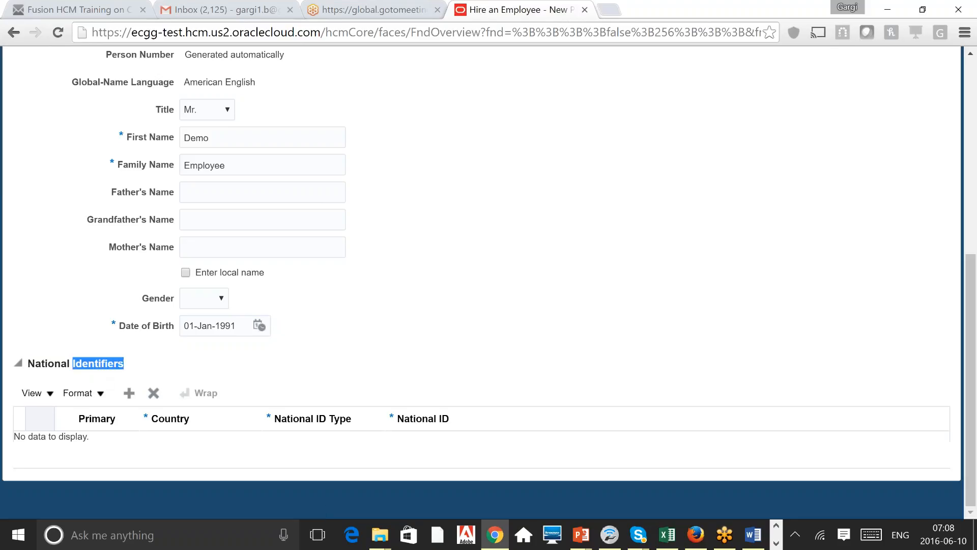
click(95, 365)
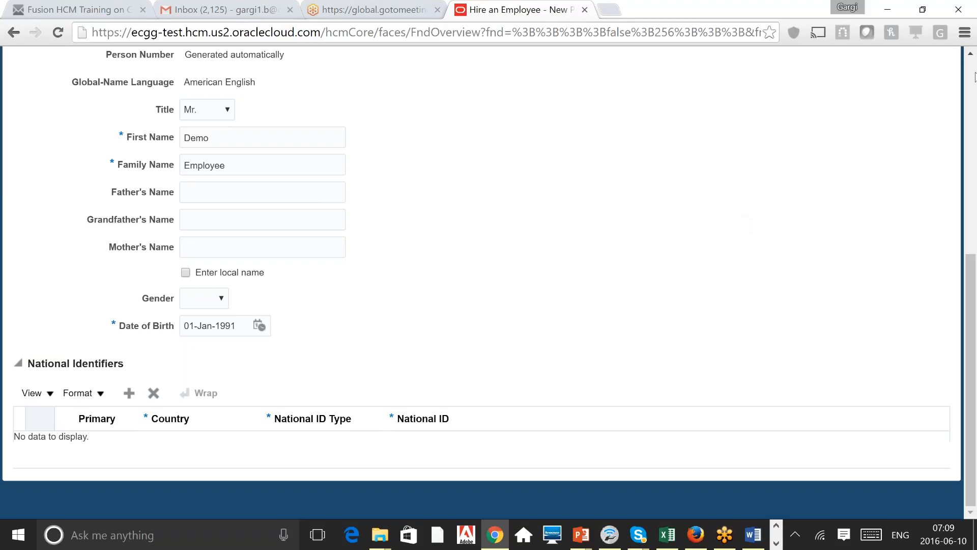
Step: Advance from Identification to the Person Information page and scroll down to Home Address
scroll(658, 303, up, 7)
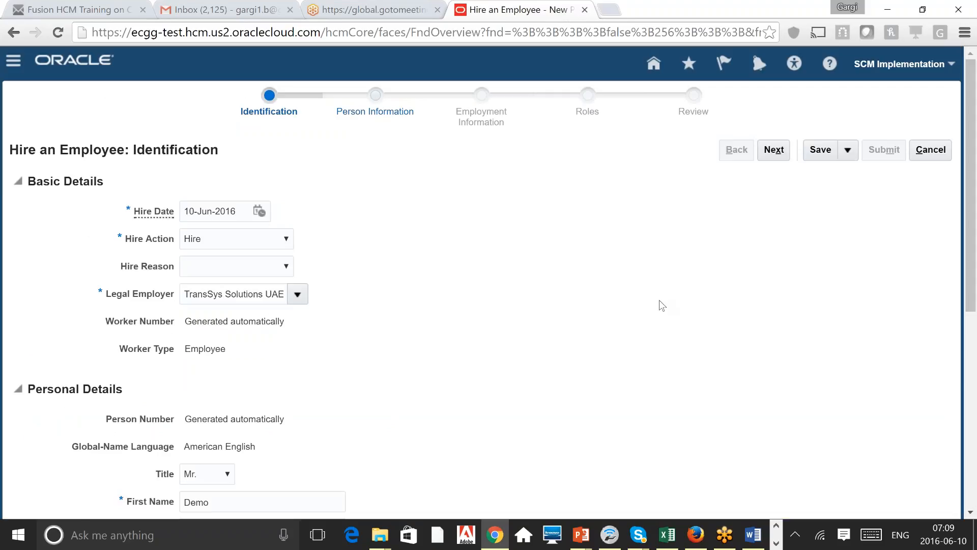
click(774, 149)
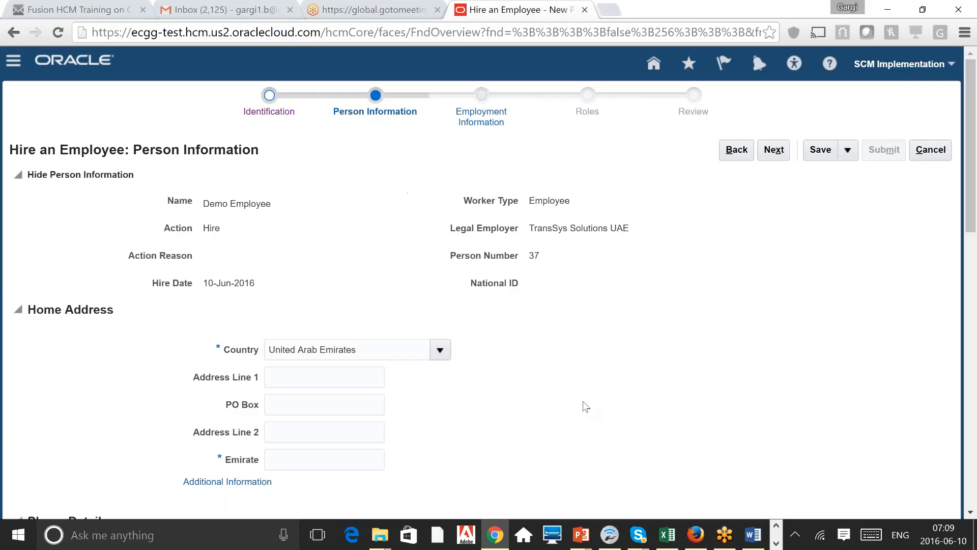
scroll(585, 407, down, 3)
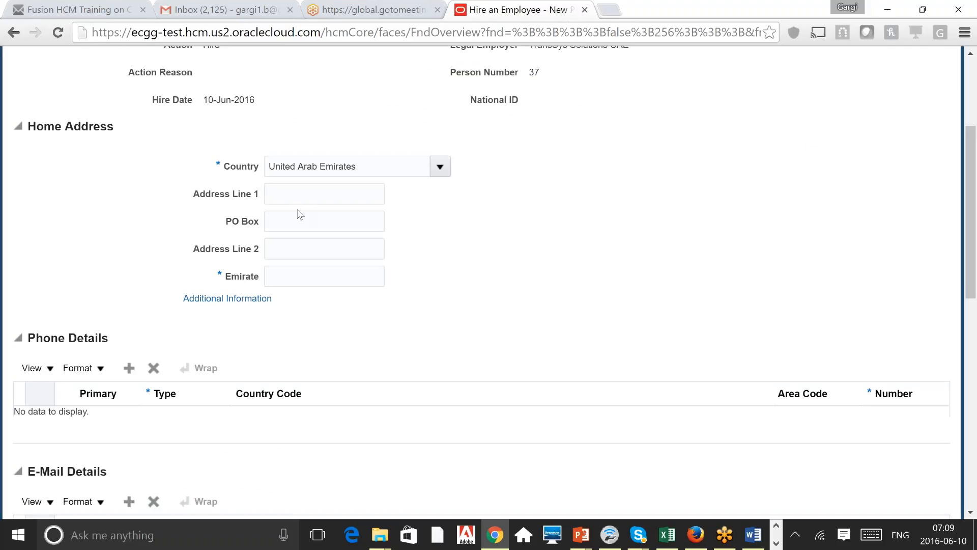
Step: Select Address Line 1, then drop down the Home Address Country list
click(323, 191)
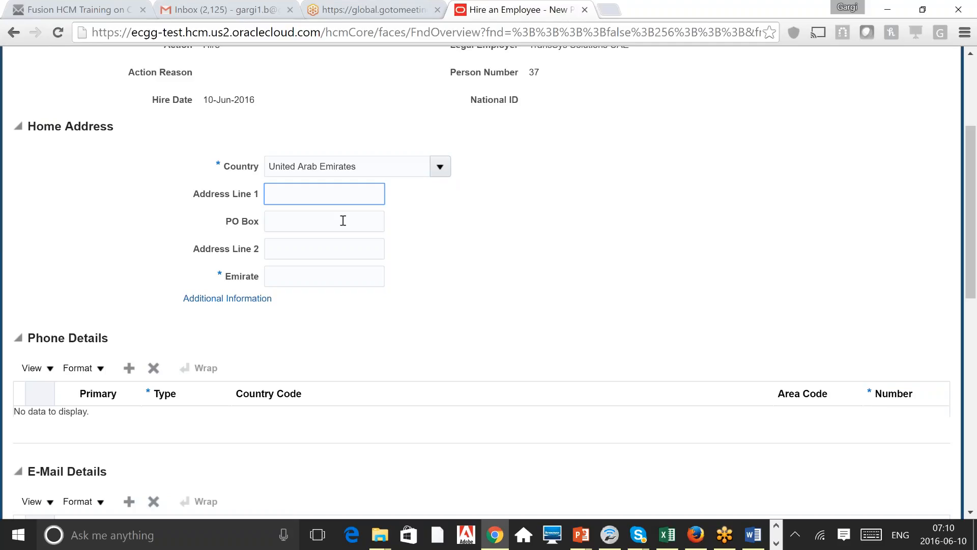
click(439, 165)
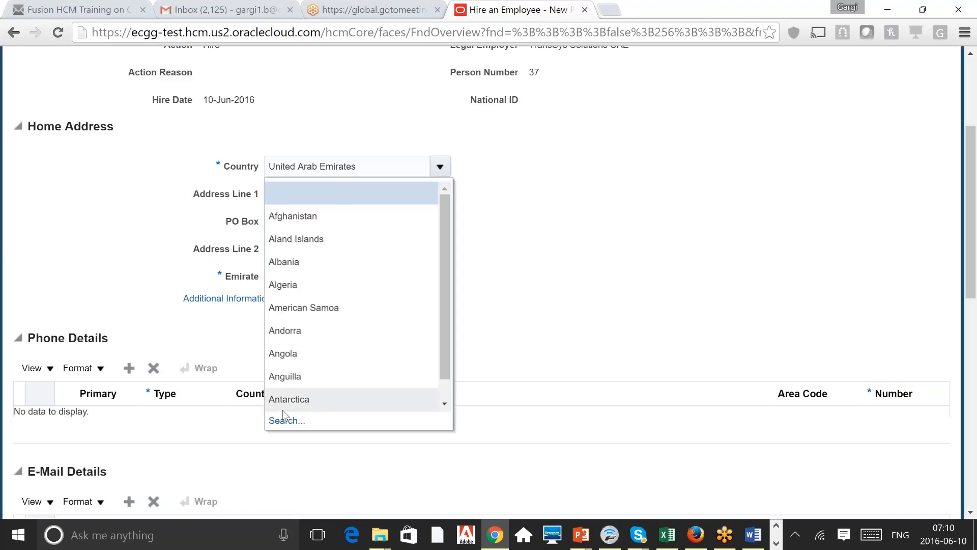
Step: Search countries for 'Uni' and set the home address country to United Kingdom
click(285, 420)
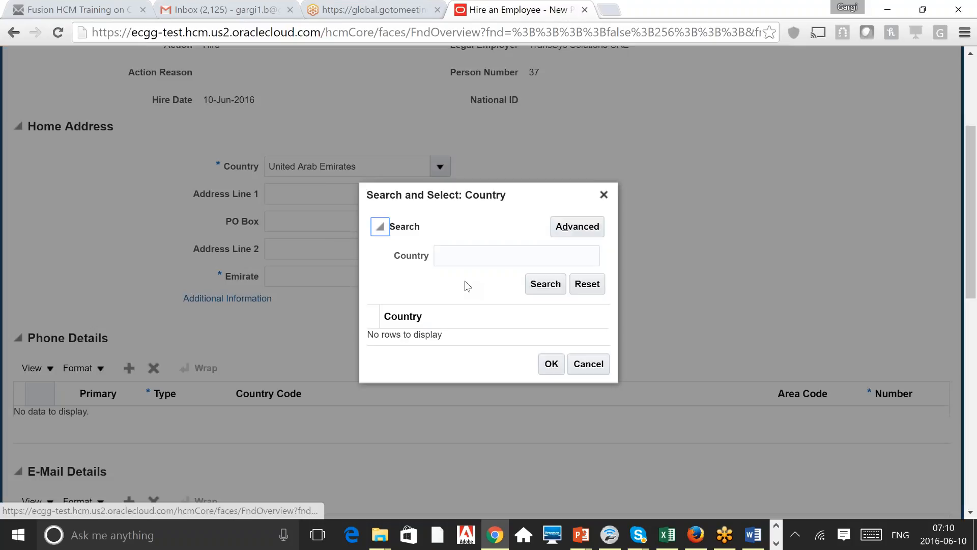
click(464, 255)
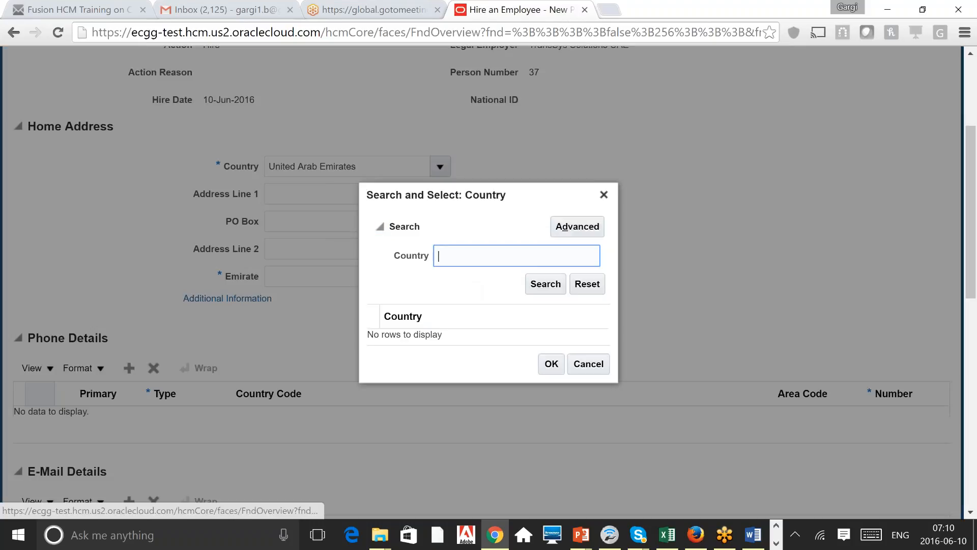
text(United Arab Emirates)
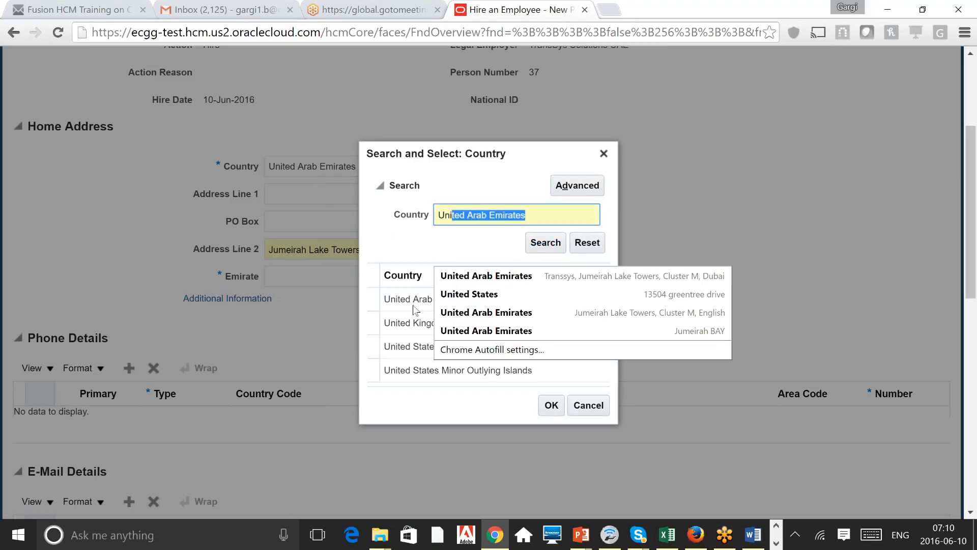
click(410, 323)
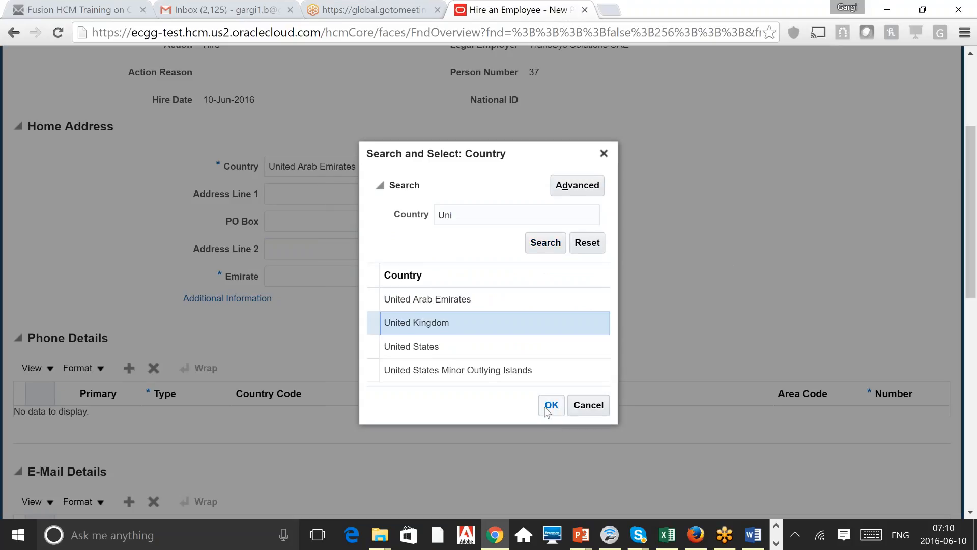
click(551, 404)
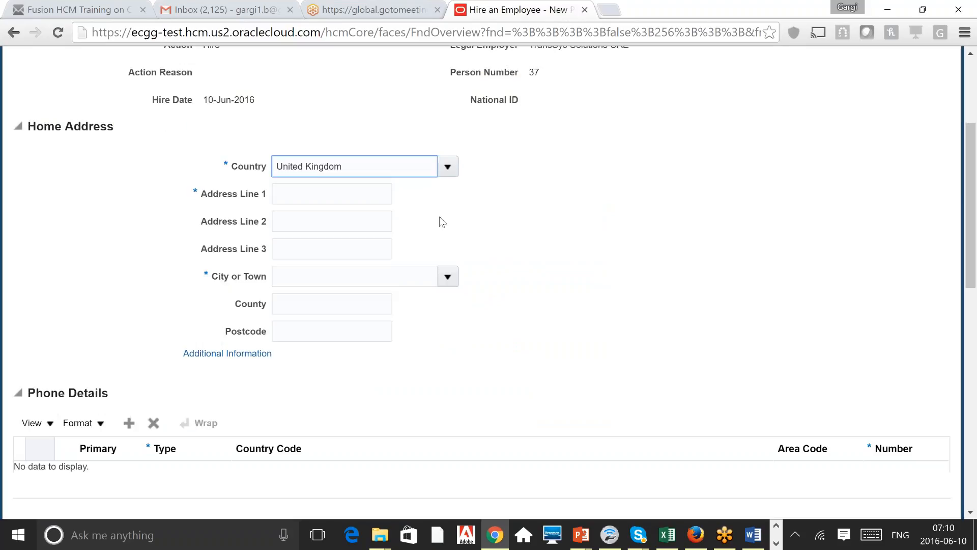
click(448, 276)
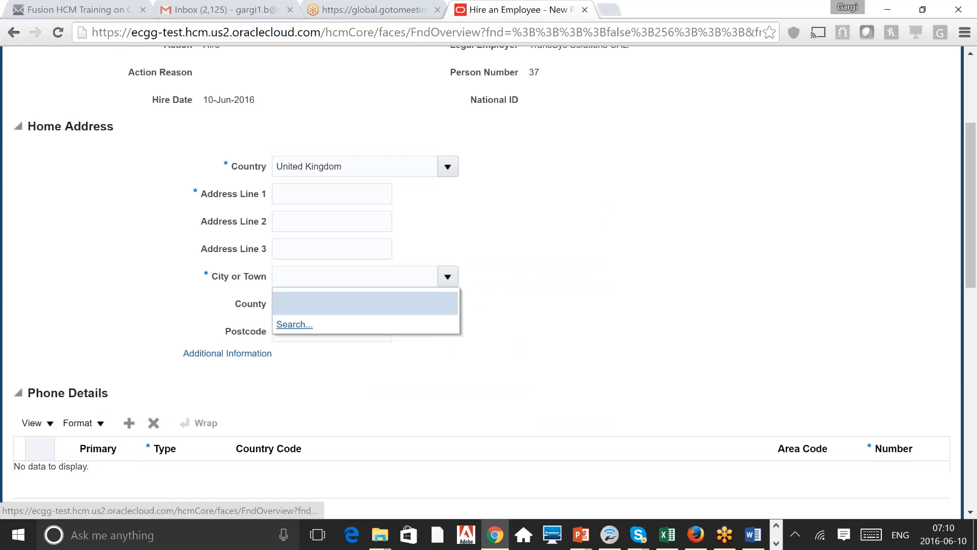
click(448, 270)
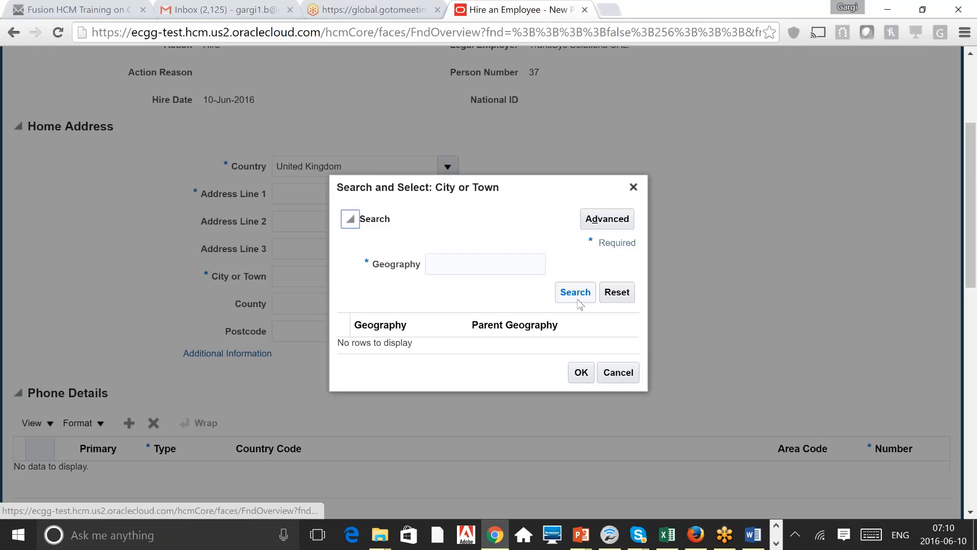
click(575, 294)
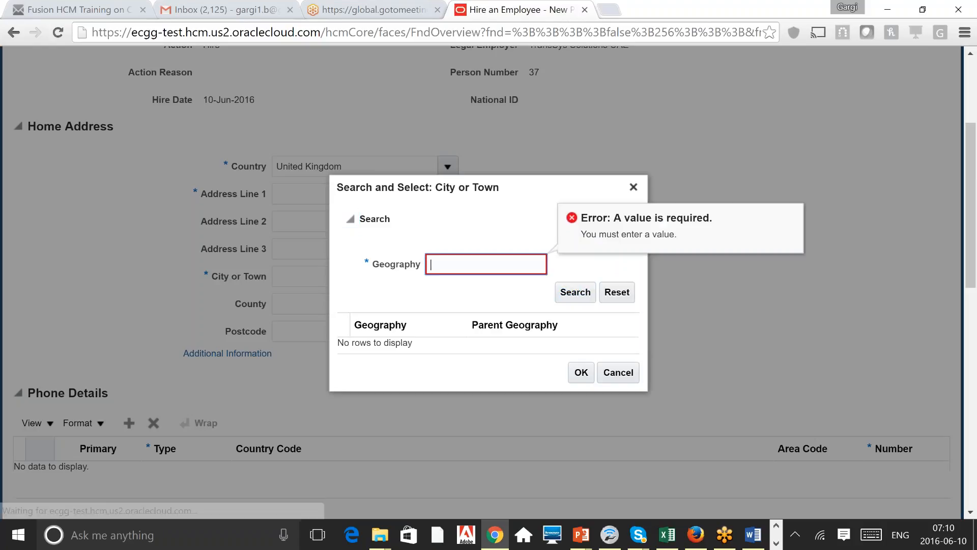
text(G)
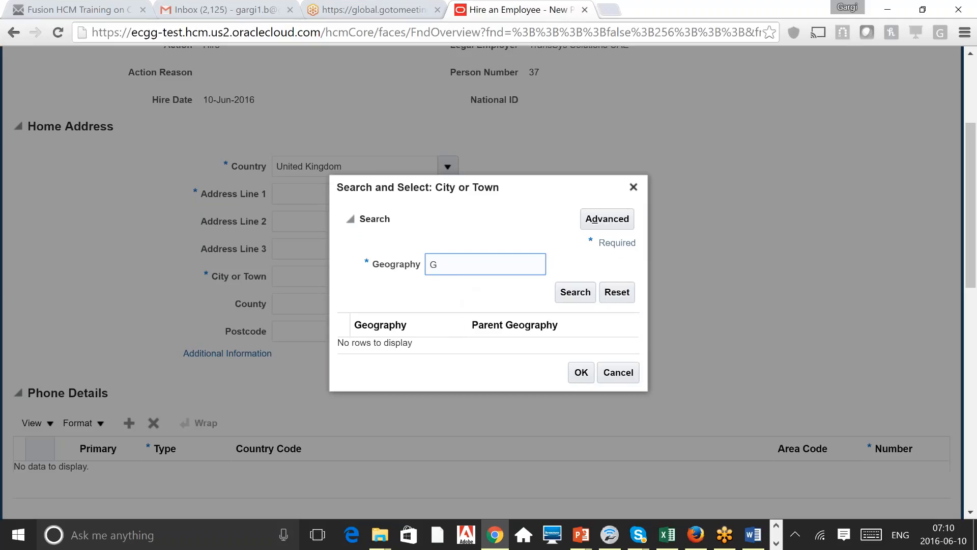
key(ctrl+a)
key(BackSpace)
text(U)
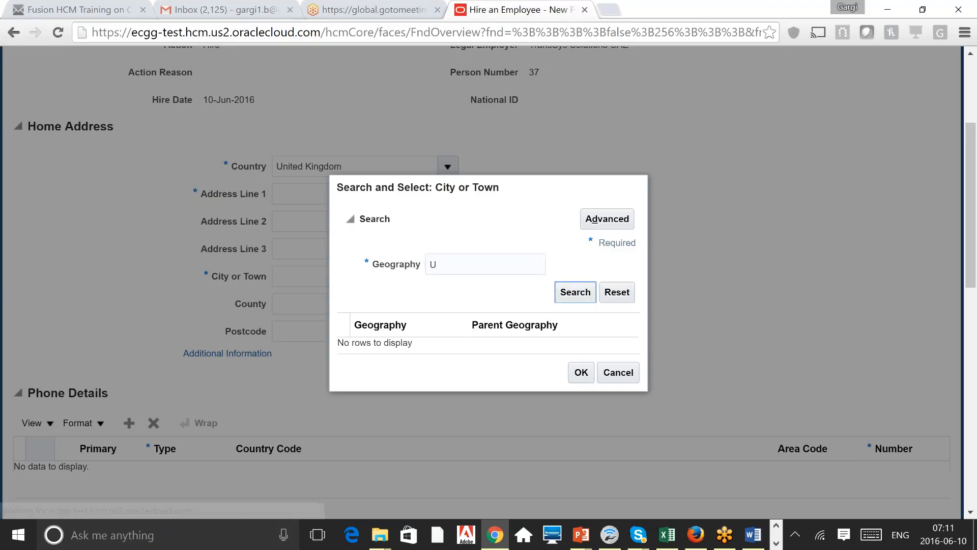
click(634, 187)
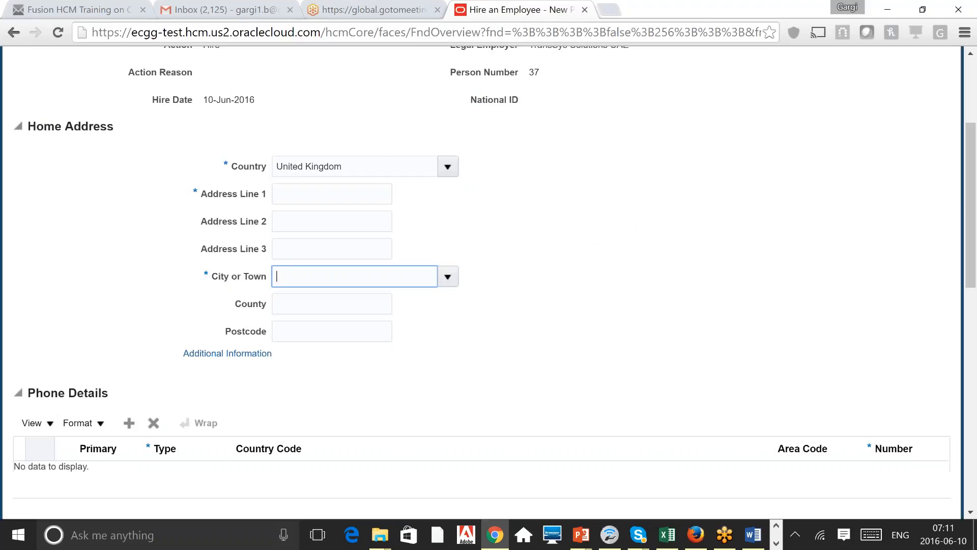
Step: Search countries for 'Uni' and switch the home address country to United Arab Emirates
click(332, 194)
click(355, 304)
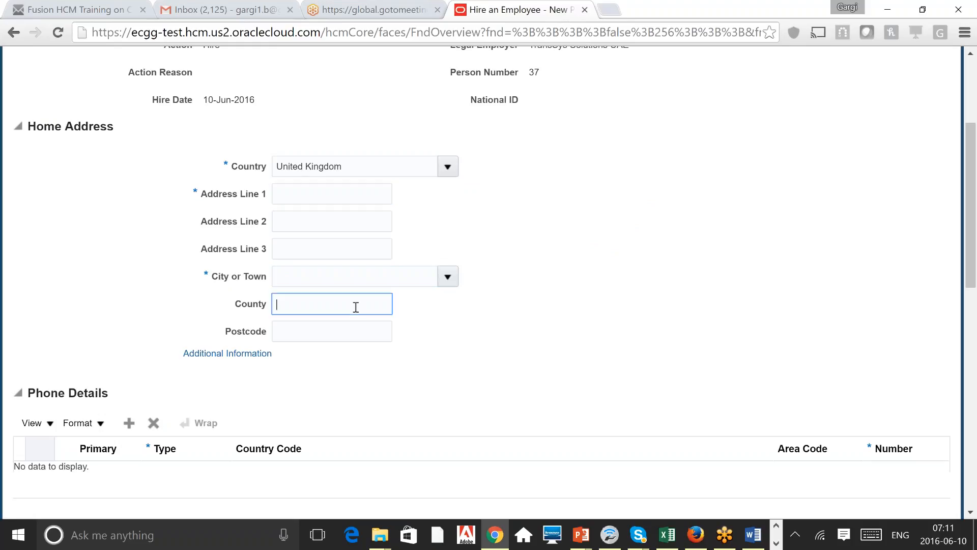
click(447, 168)
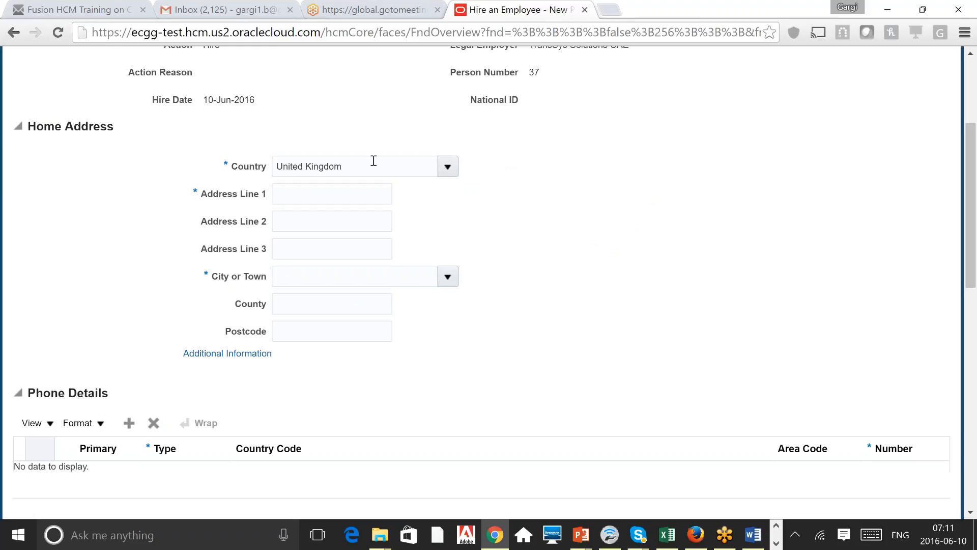
click(447, 166)
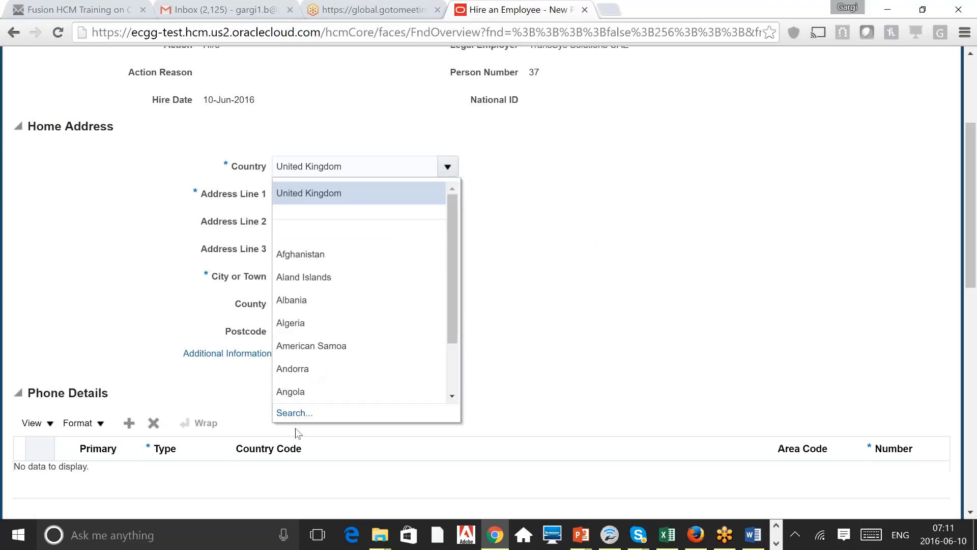
click(297, 414)
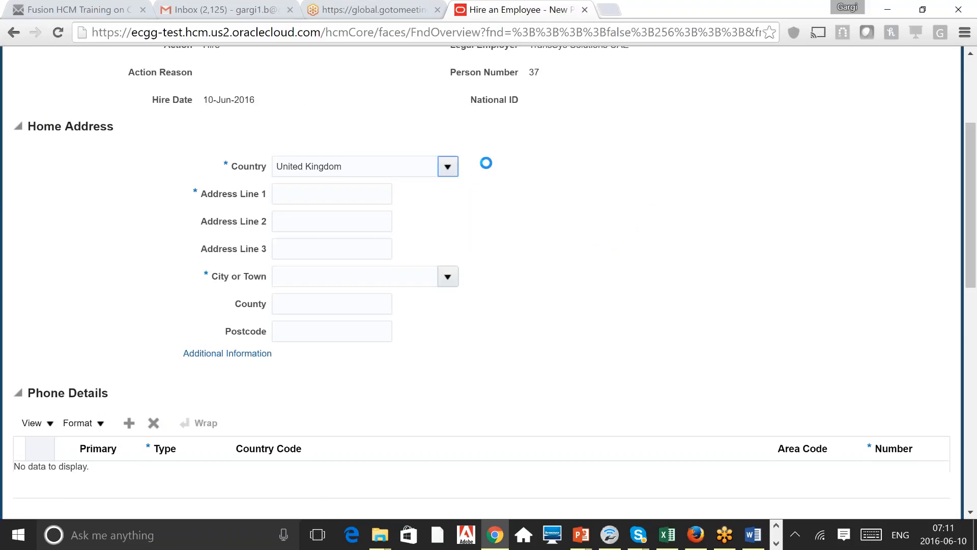
text(Uni)
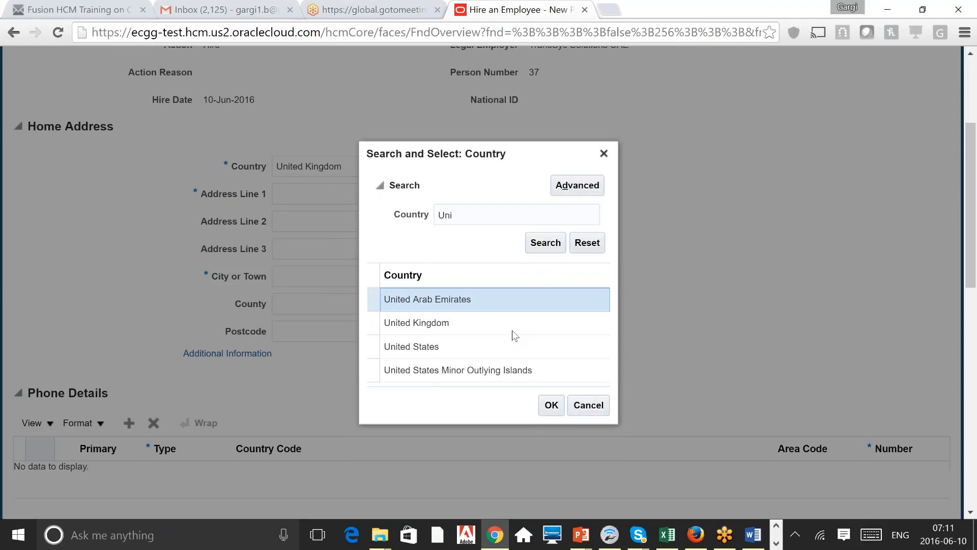
click(551, 405)
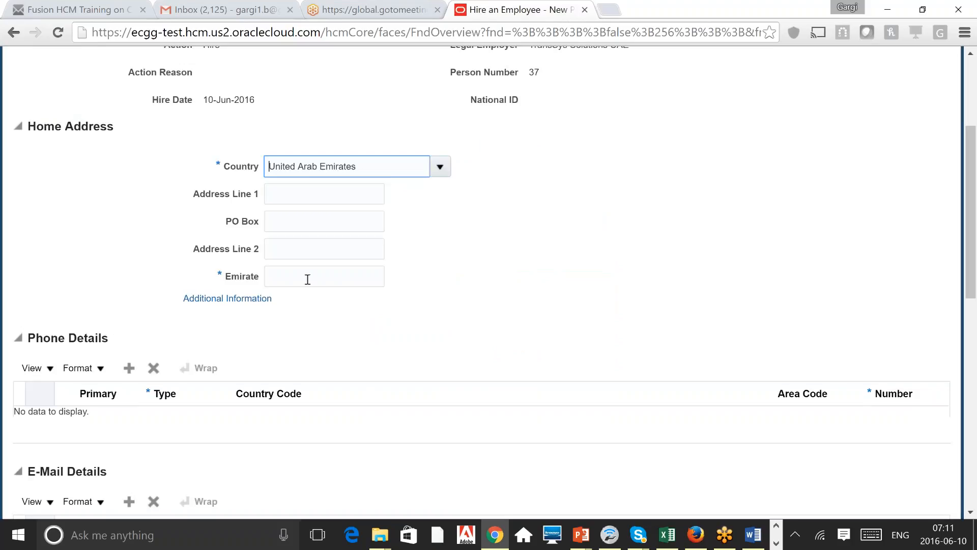
Step: Fill in Emirate as Dubai and Address Line 1 as 12345
click(307, 279)
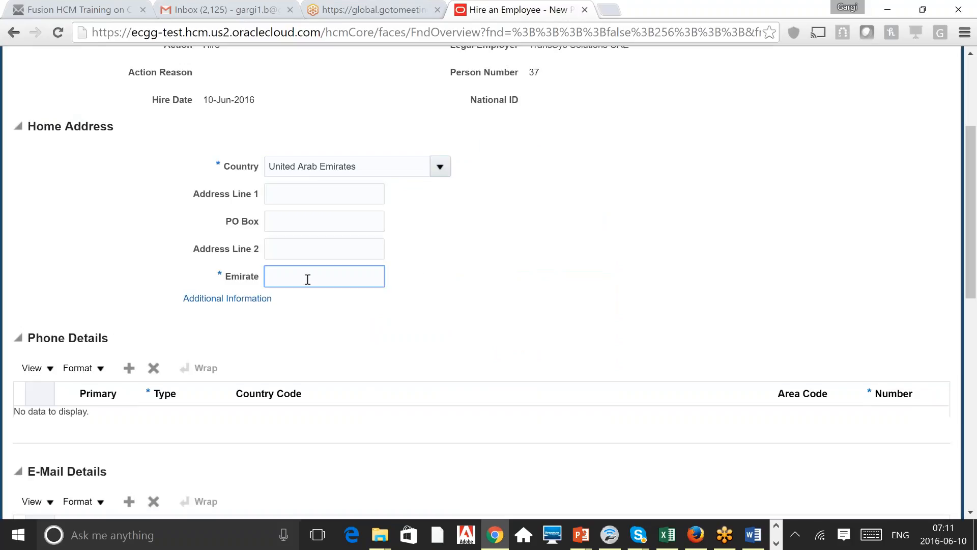
text(Dubai)
click(322, 197)
text(12)
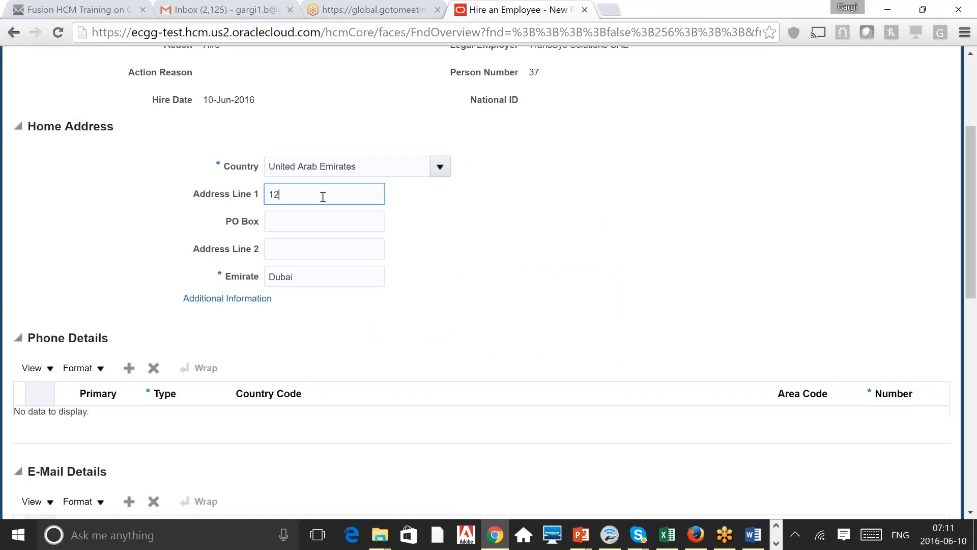
text(345)
key(Tab)
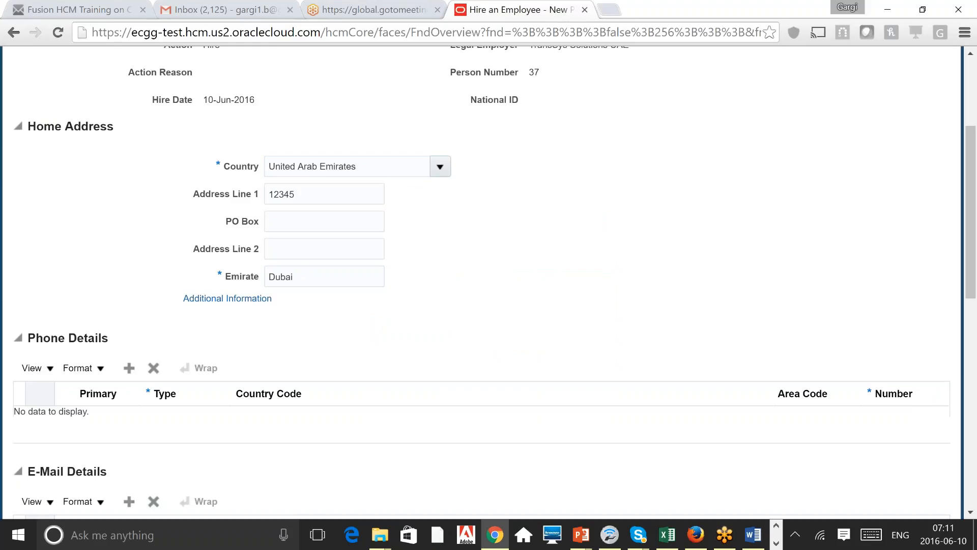
scroll(481, 280, down, 1)
scroll(481, 280, down, 3)
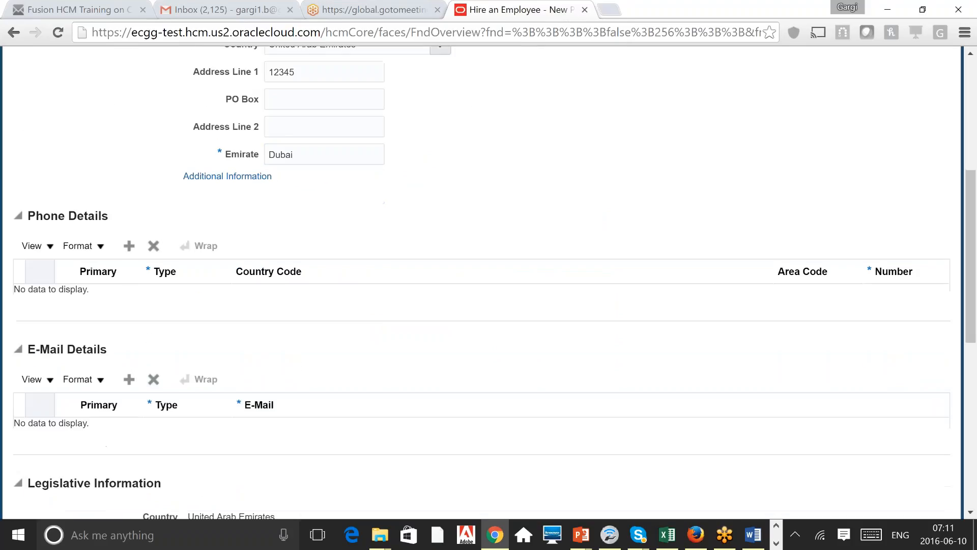
scroll(481, 280, down, 4)
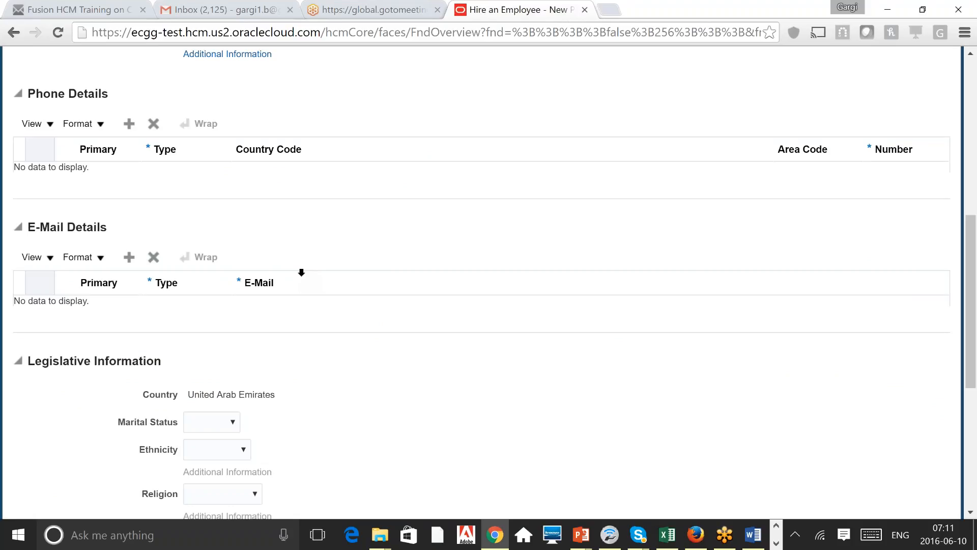
scroll(301, 273, down, 2)
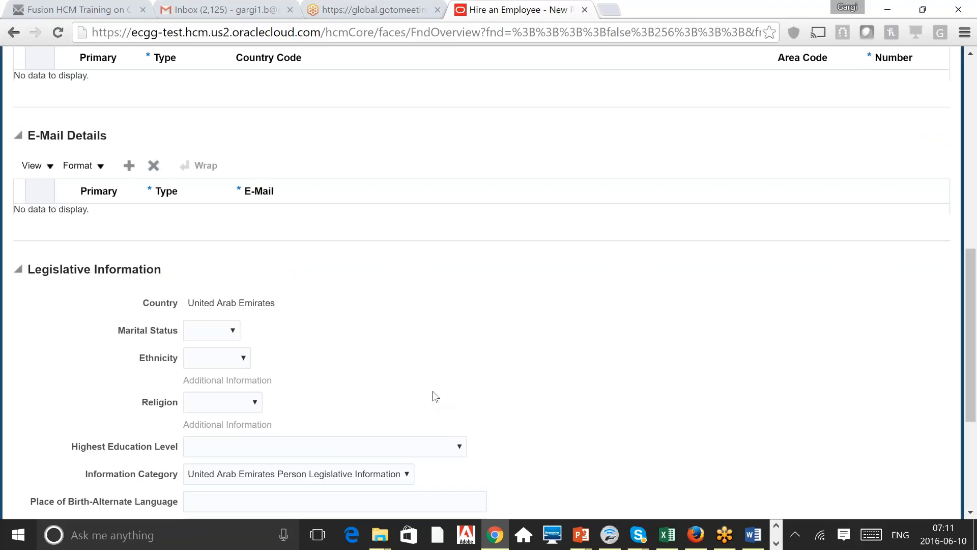
scroll(432, 391, down, 2)
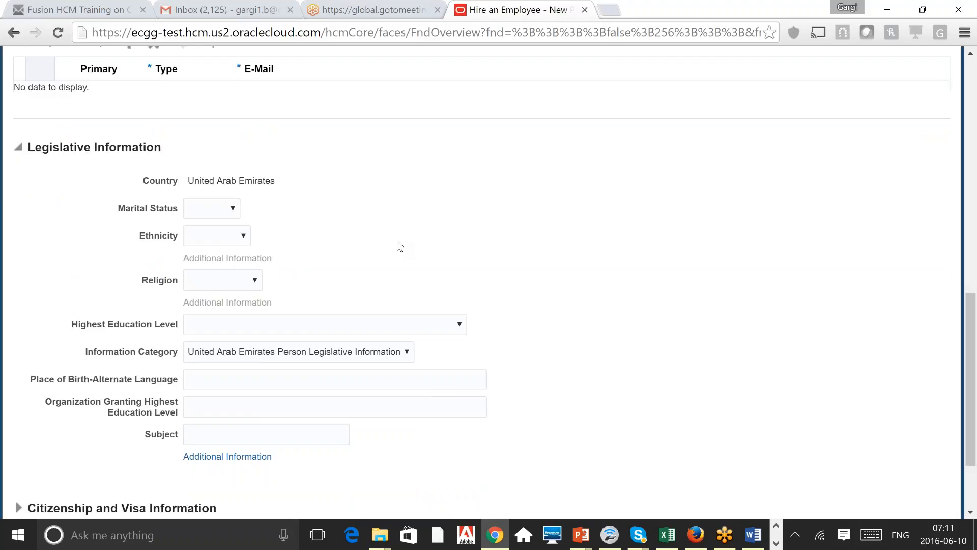
scroll(399, 245, down, 2)
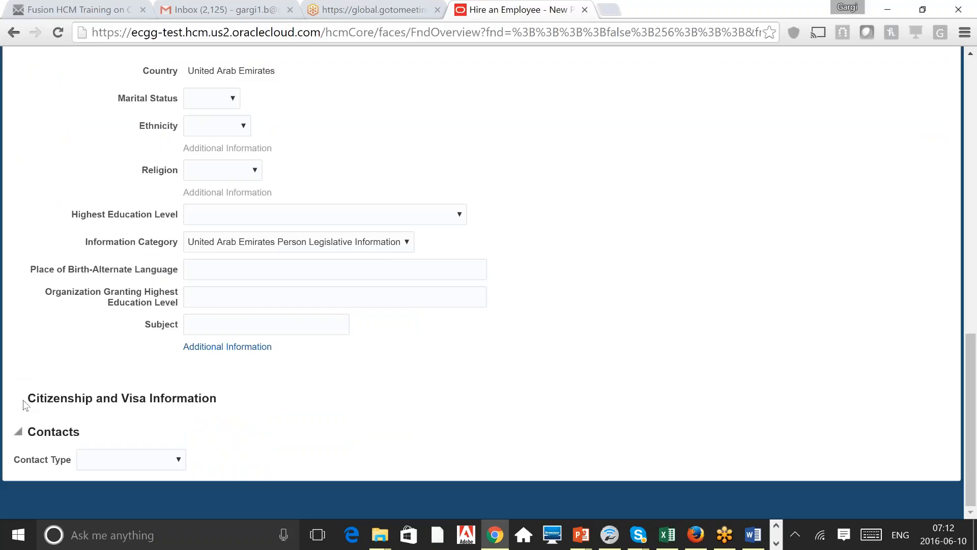
click(187, 326)
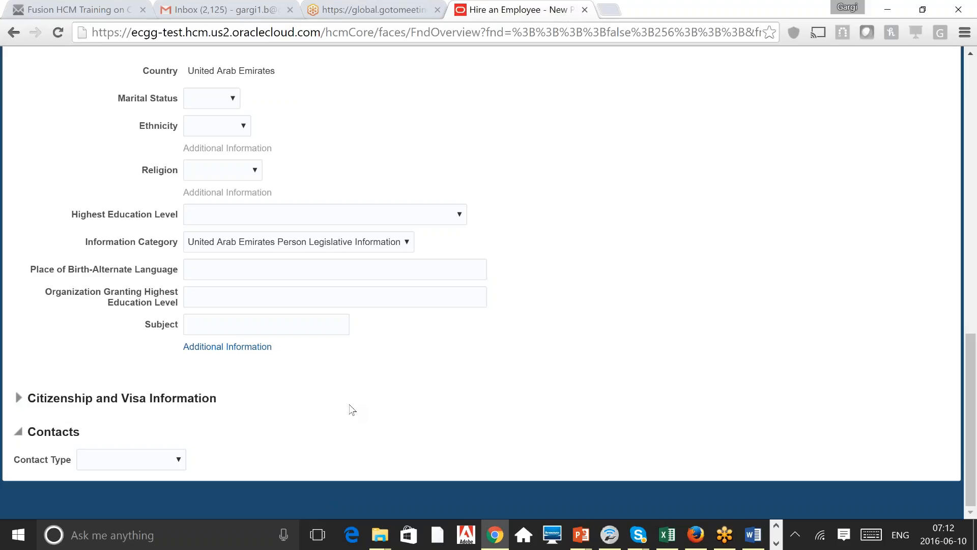
Step: Expand Citizenship and Visa Information and set Nationality Albanian with Status Active
click(18, 397)
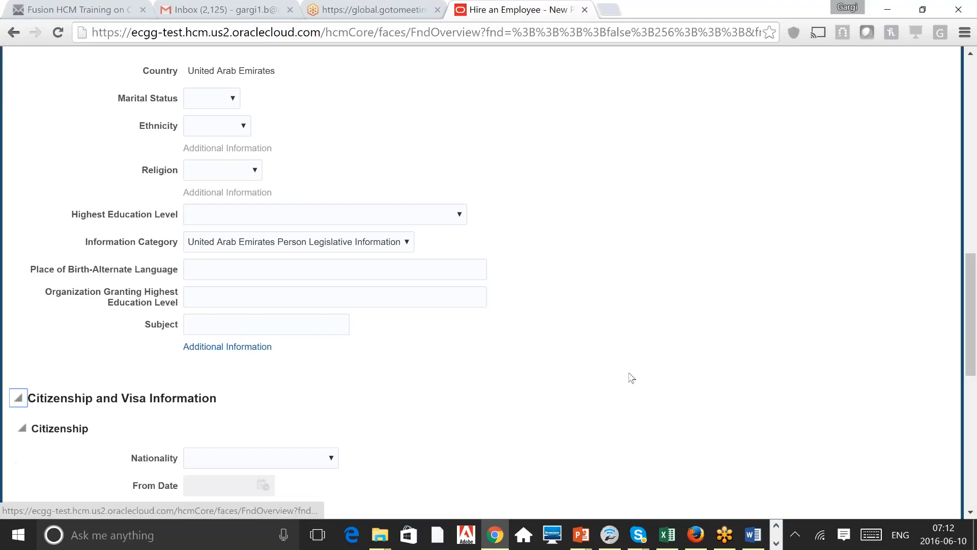
scroll(546, 370, down, 4)
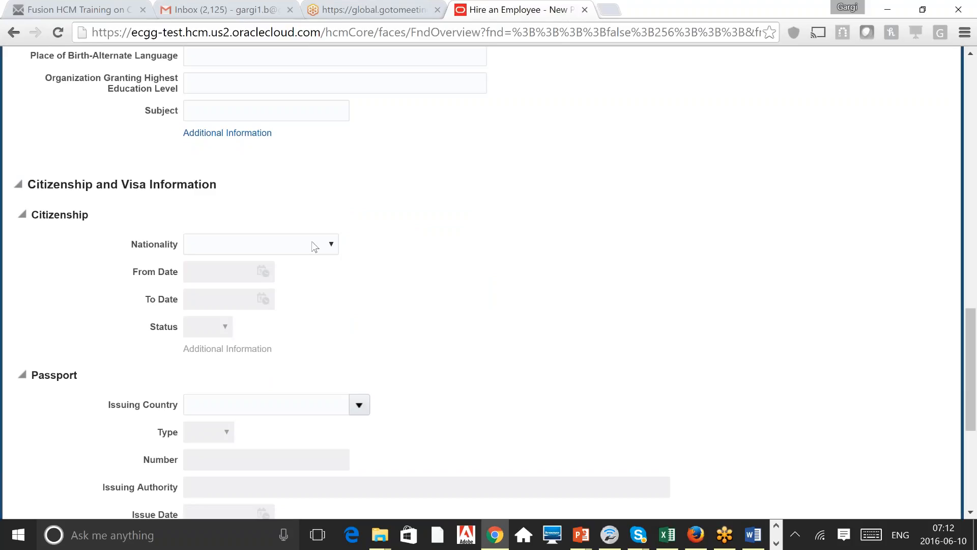
click(314, 247)
click(274, 289)
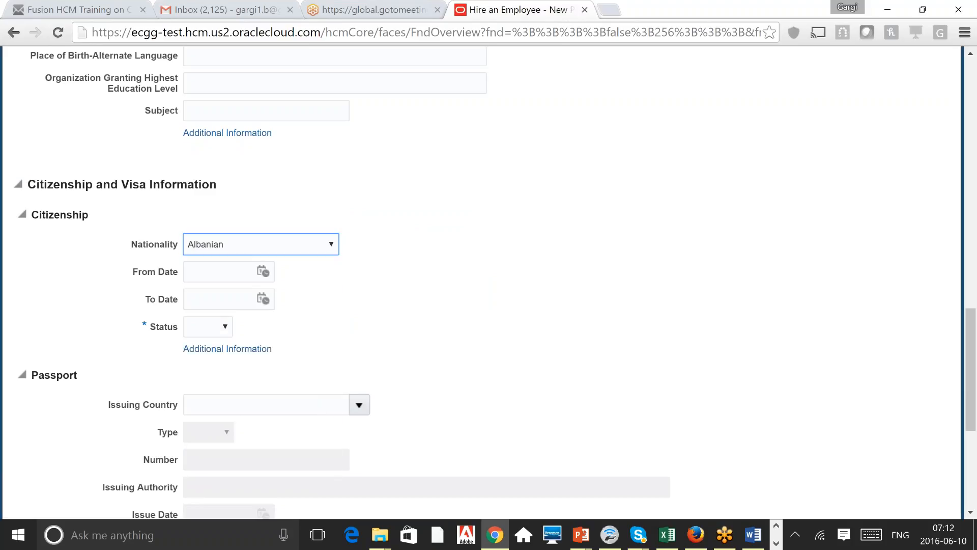
click(219, 326)
click(222, 355)
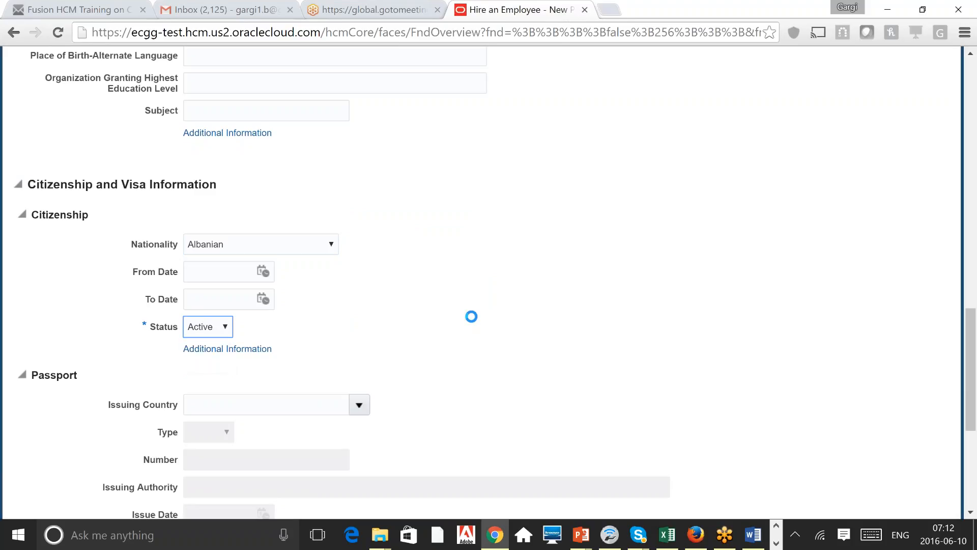
scroll(488, 285, down, 1)
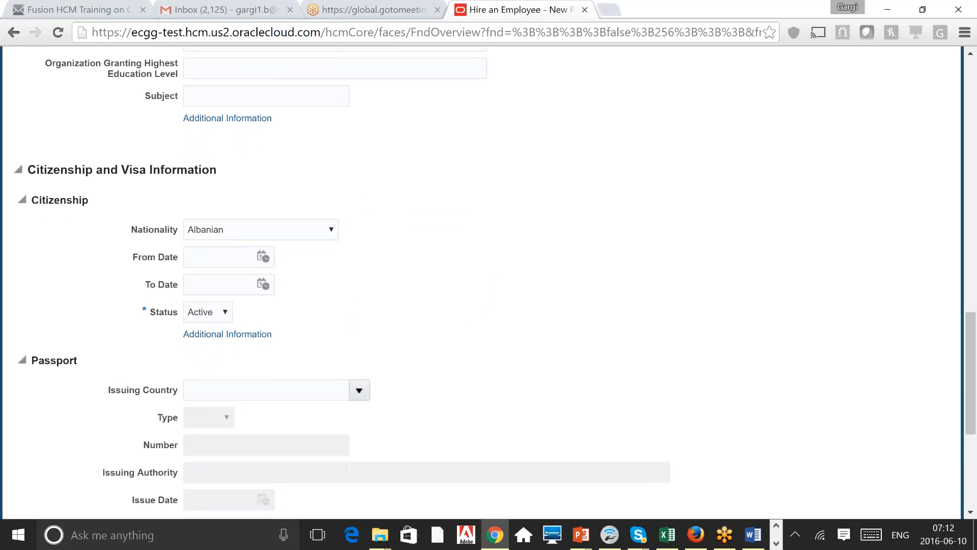
scroll(489, 285, down, 5)
scroll(489, 285, down, 2)
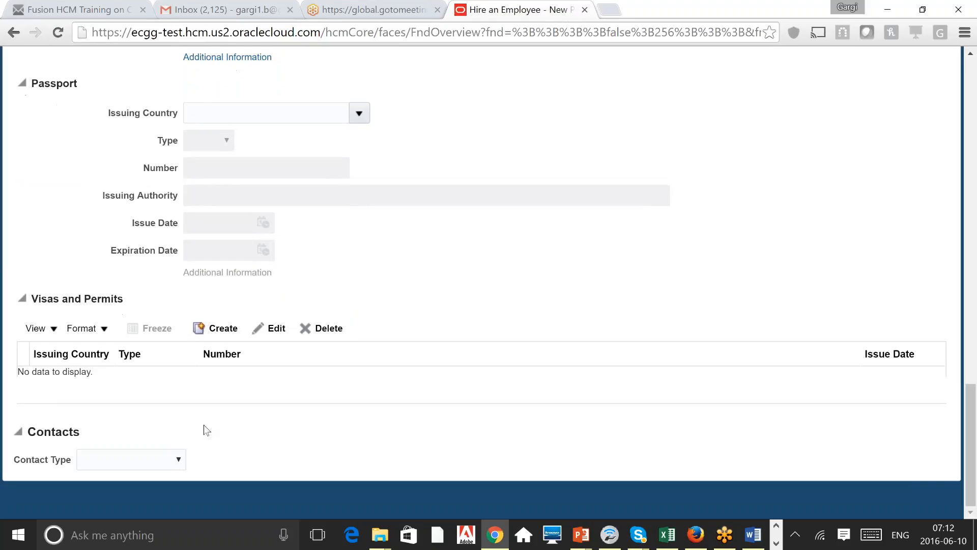
click(172, 464)
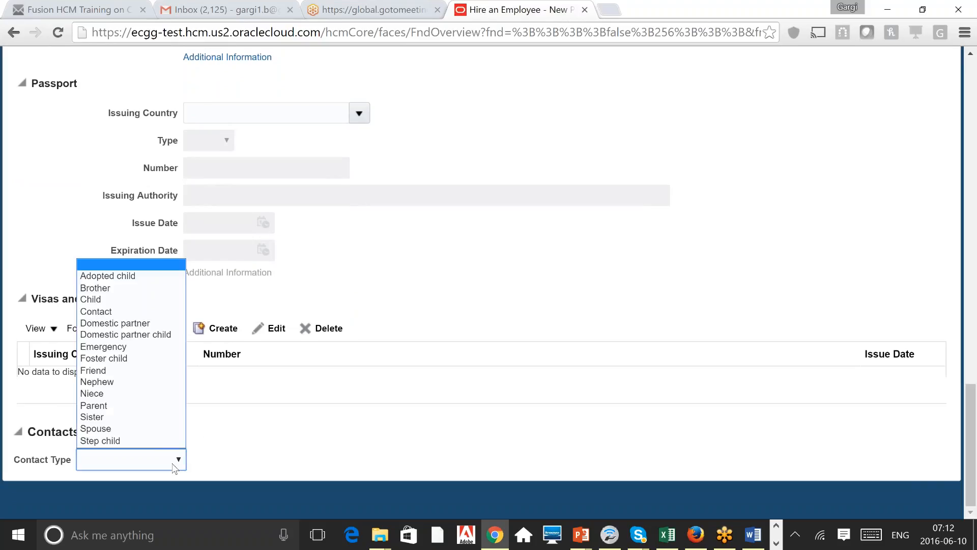
click(569, 440)
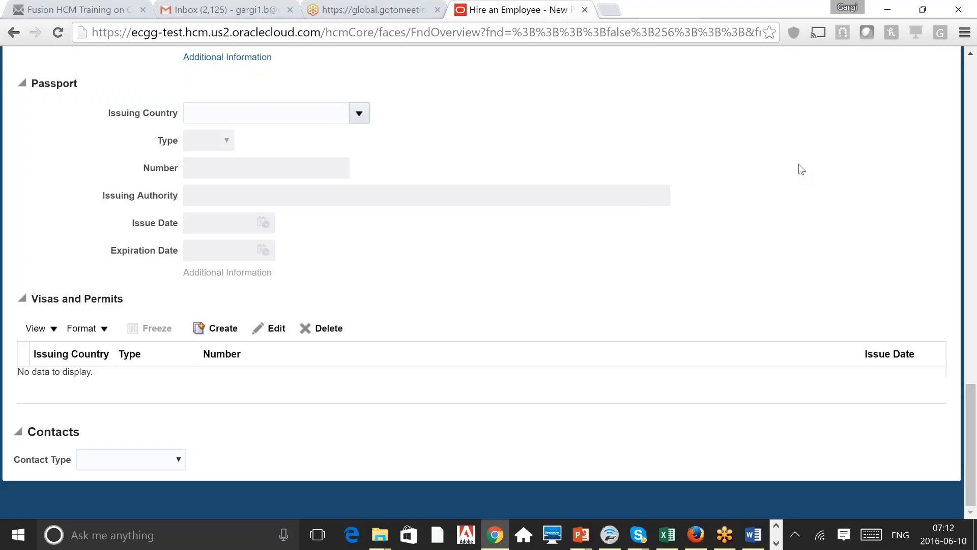
scroll(801, 169, up, 1)
scroll(801, 169, up, 4)
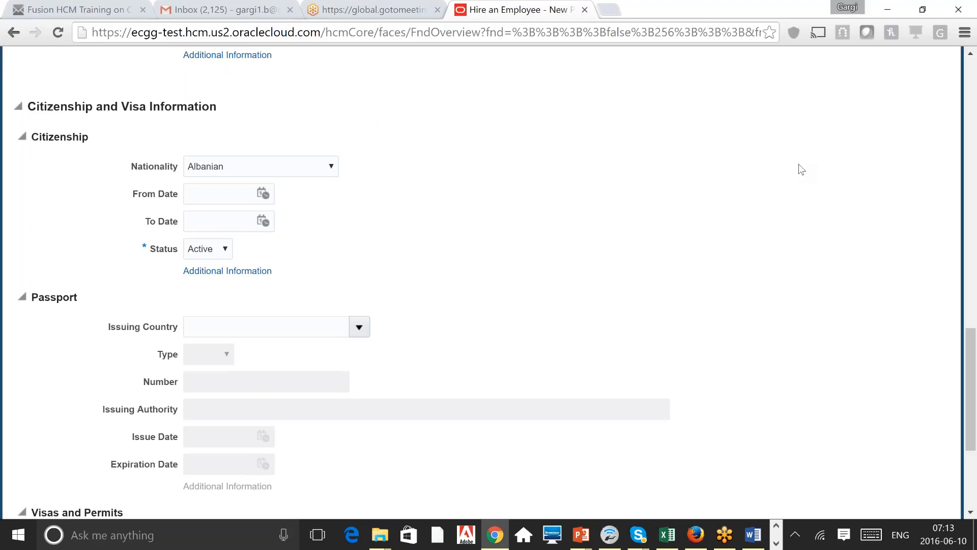
scroll(801, 169, down, 4)
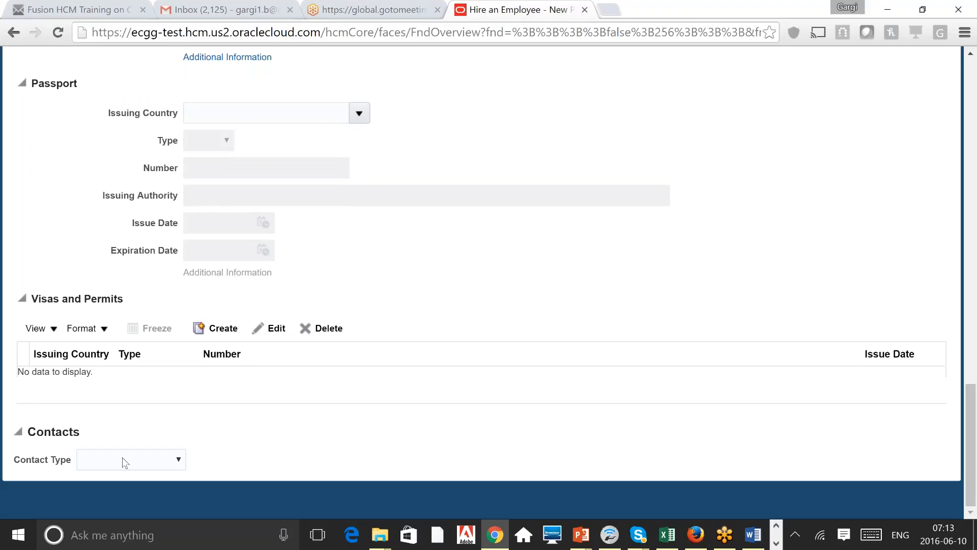
click(173, 459)
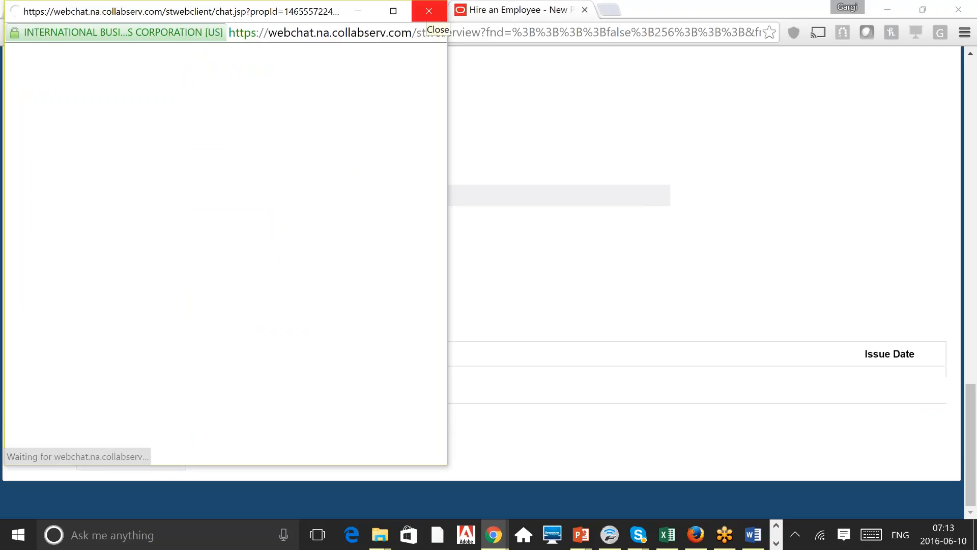
Step: Minimize the webchat popup, verify it via Chrome's taskbar previews, and scroll back to the form top
click(358, 14)
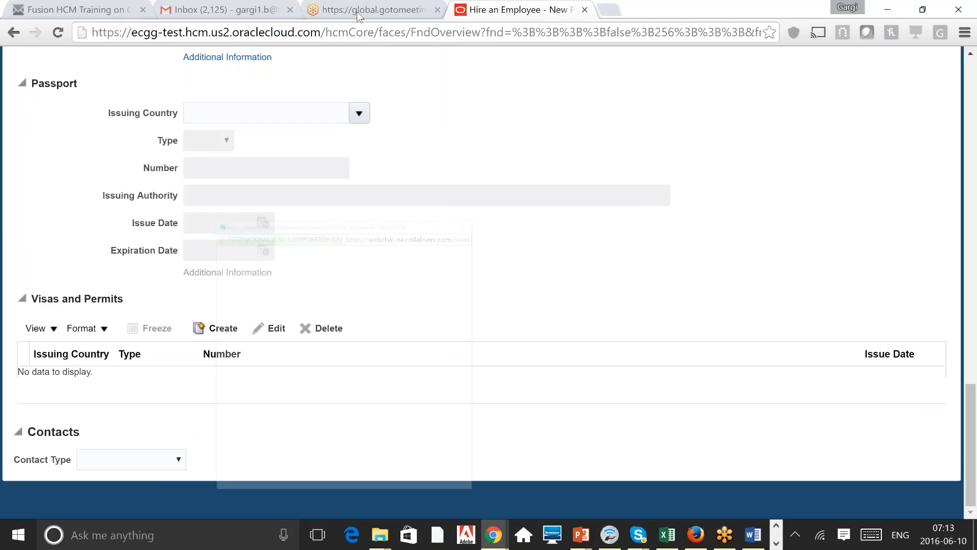
click(512, 326)
click(974, 113)
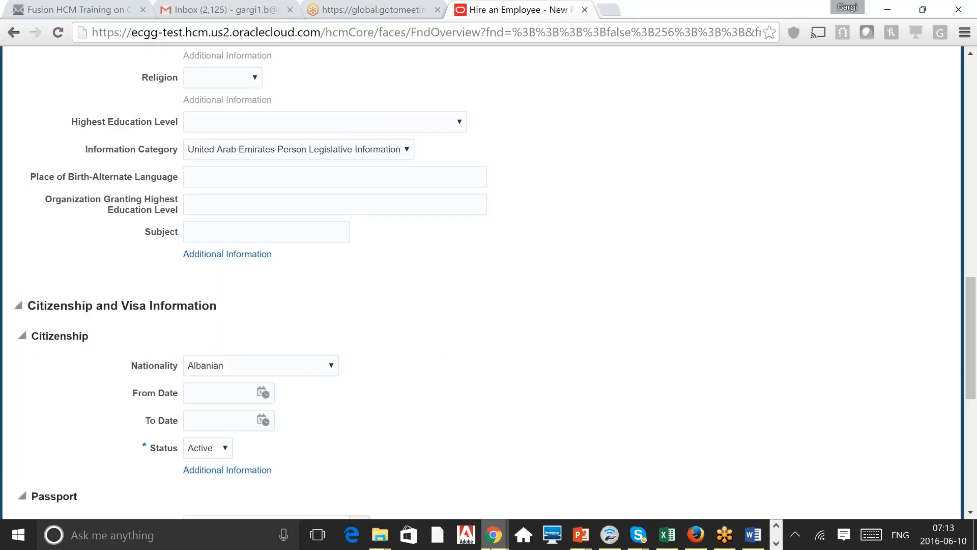
mouse_move(493, 537)
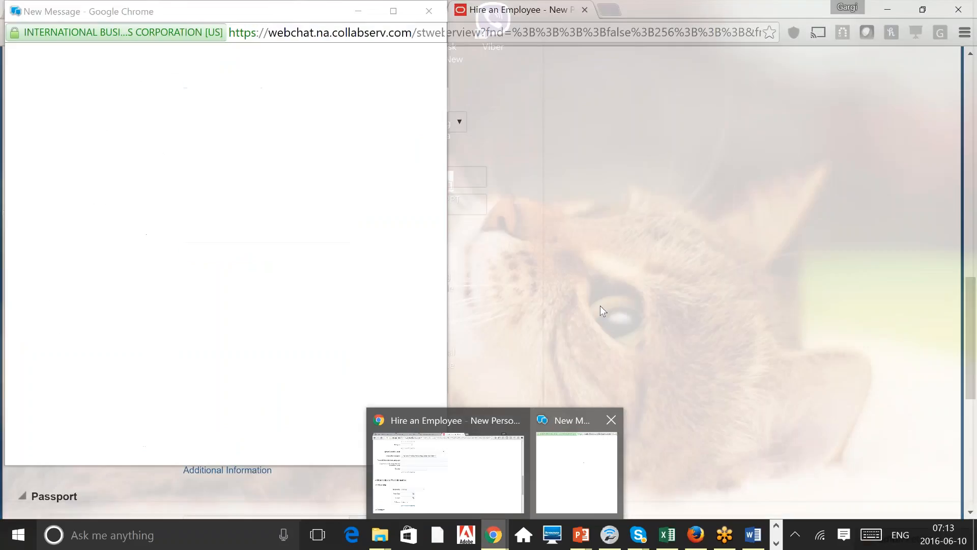
click(586, 458)
click(667, 151)
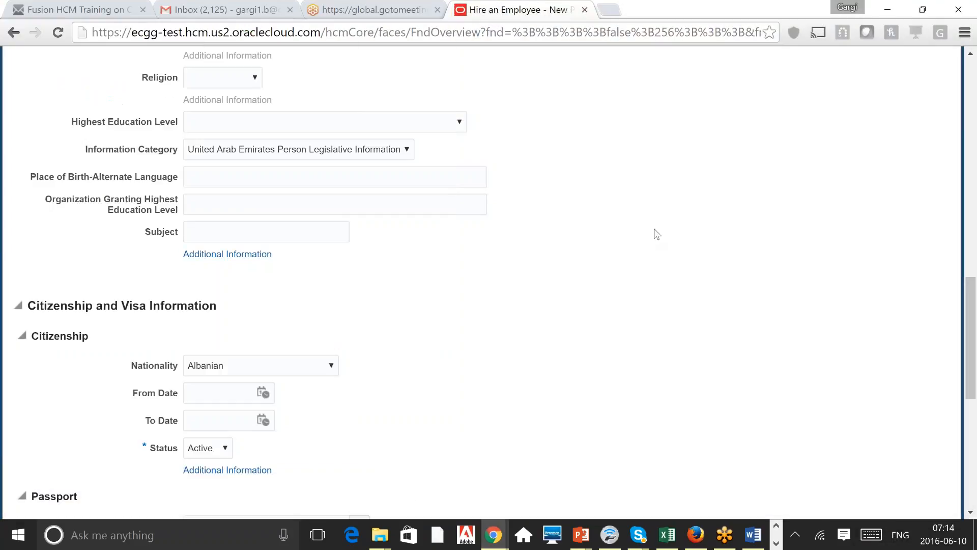
scroll(654, 234, up, 15)
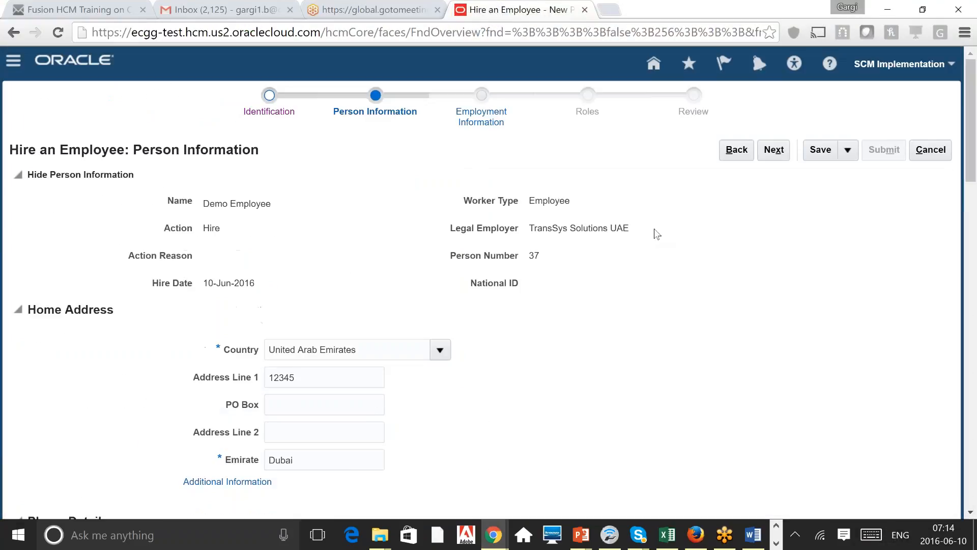
Step: Advance to Employment Information, scroll past the Assignment fields, and expand Service Dates
click(773, 149)
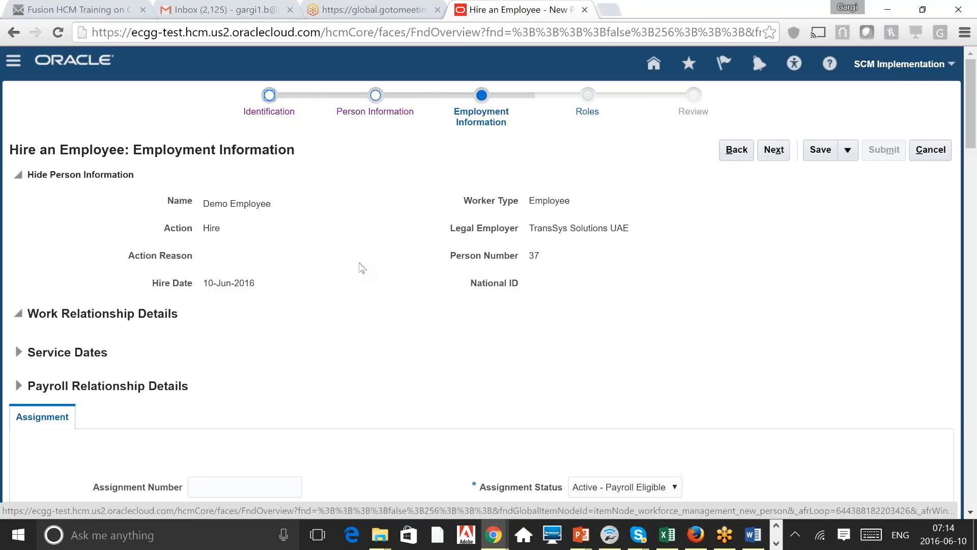
scroll(361, 267, down, 1)
scroll(361, 267, down, 3)
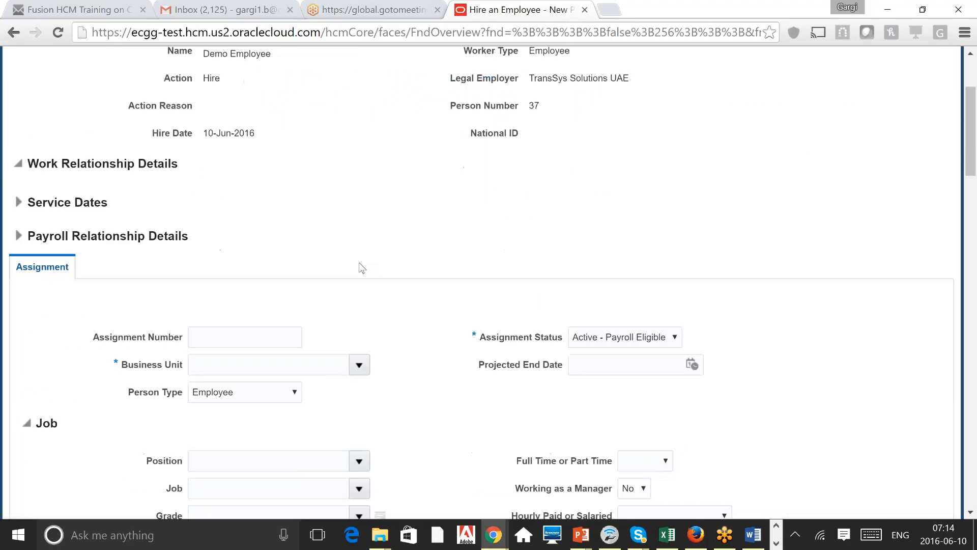
scroll(361, 267, down, 1)
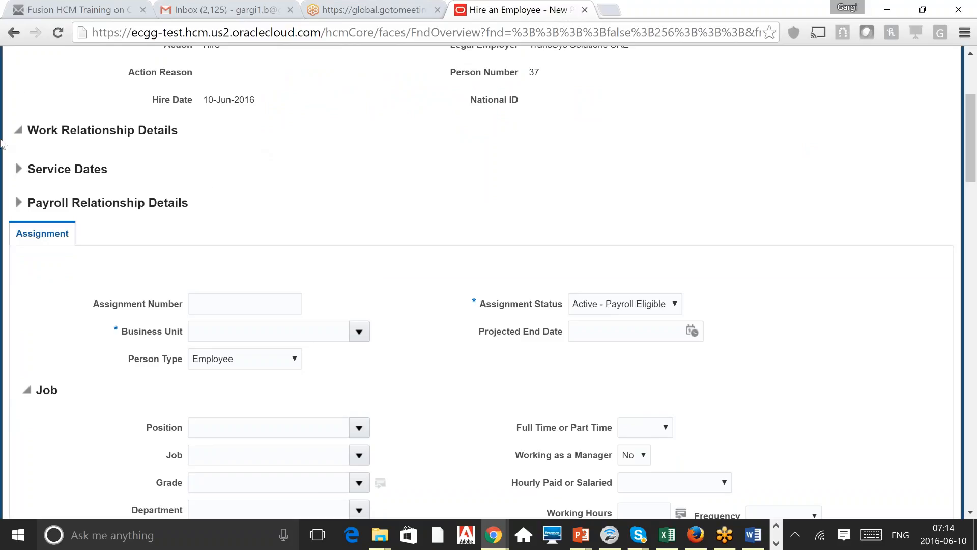
click(258, 160)
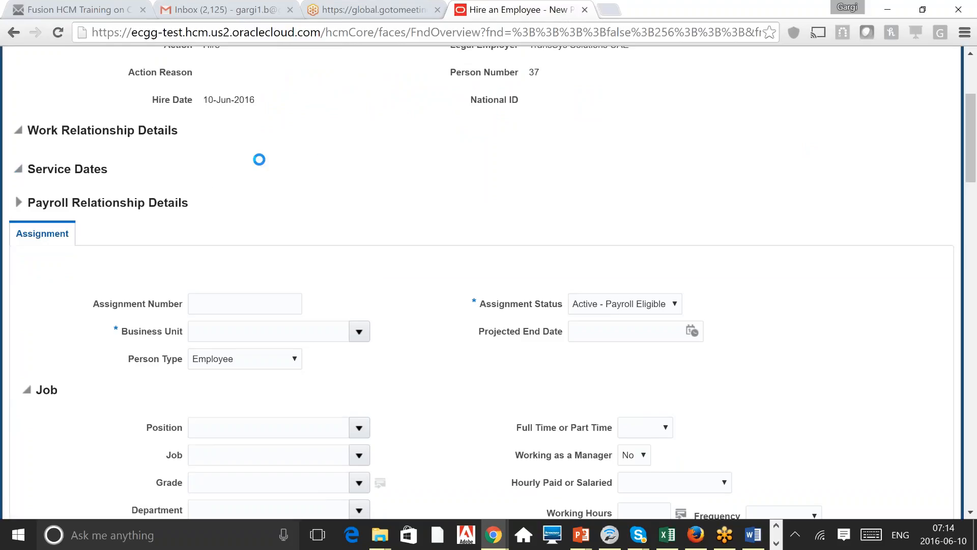
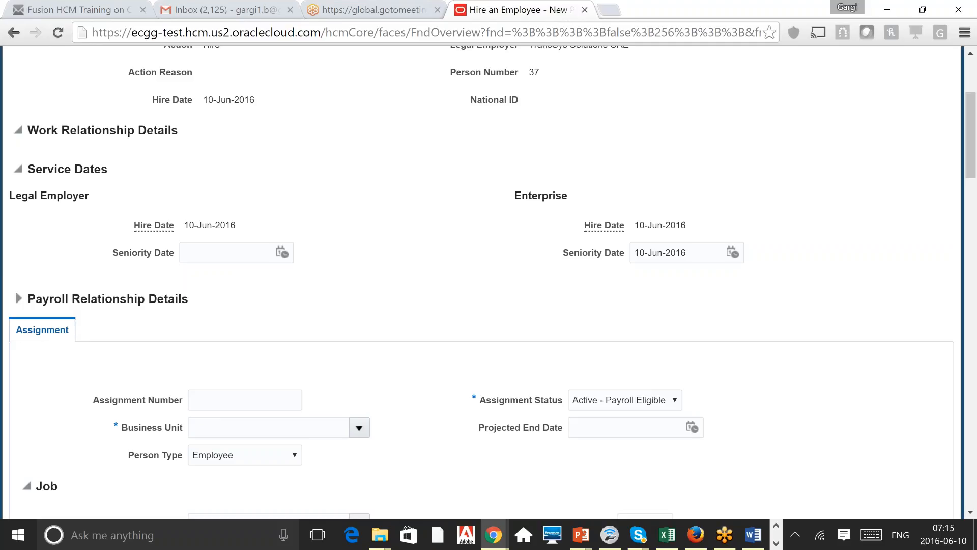
Step: Review the legal employer hire date and the enterprise and legal employer seniority dates
triple_click(232, 227)
click(409, 197)
double_click(667, 249)
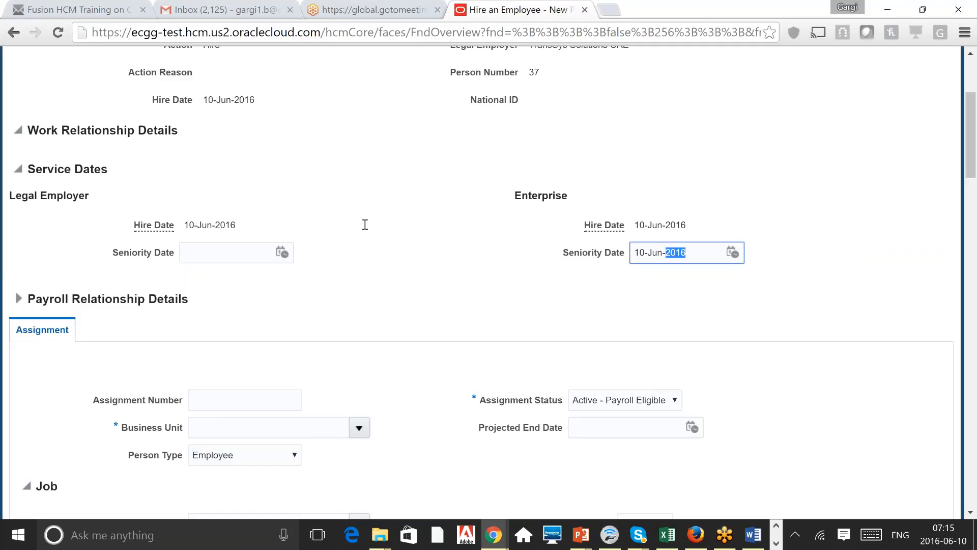
click(199, 254)
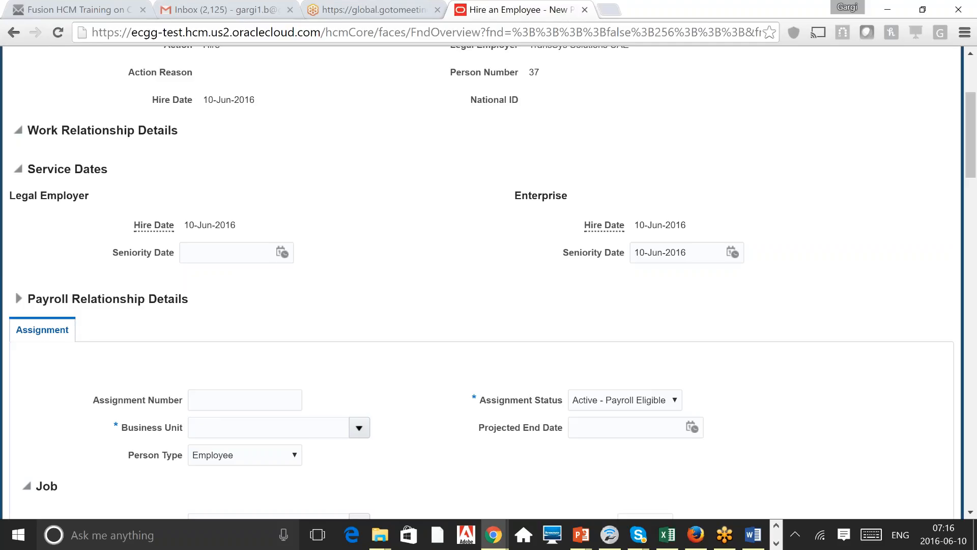
Step: Check the date format hint for the projected end date, then dismiss it
scroll(489, 283, down, 3)
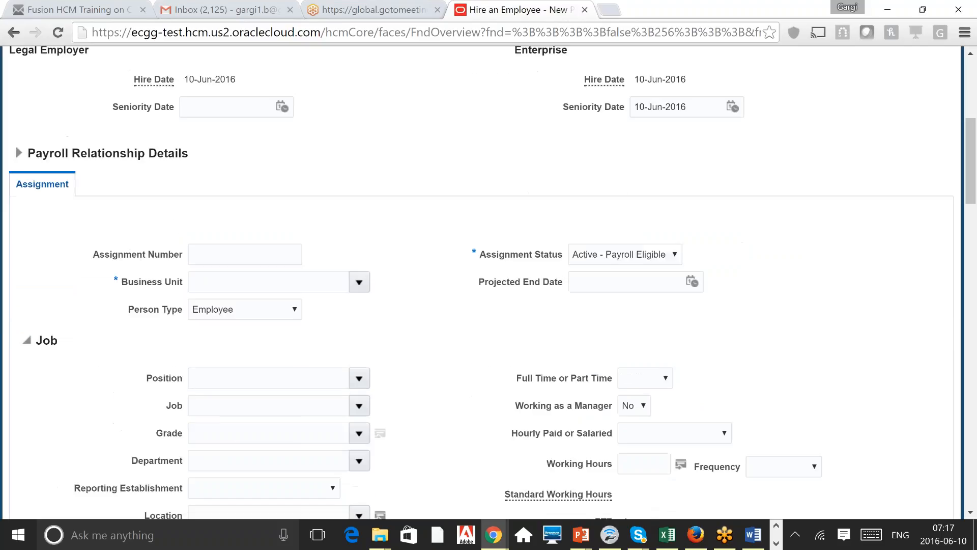
scroll(489, 283, down, 1)
scroll(489, 283, up, 1)
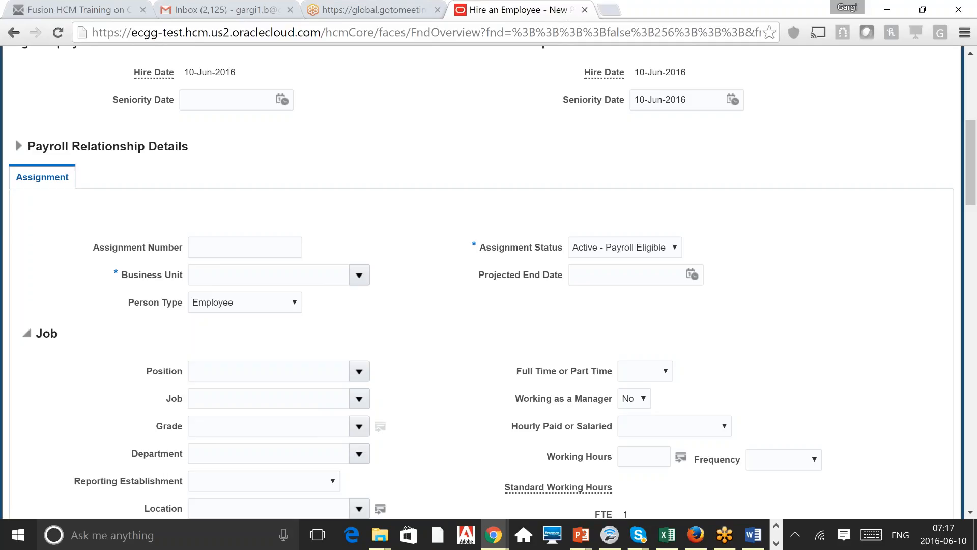
click(487, 278)
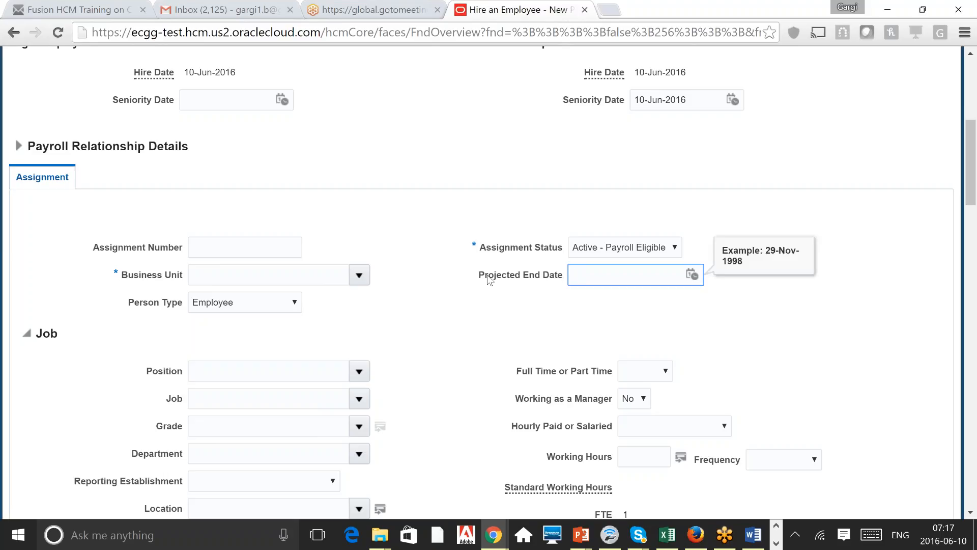
click(462, 166)
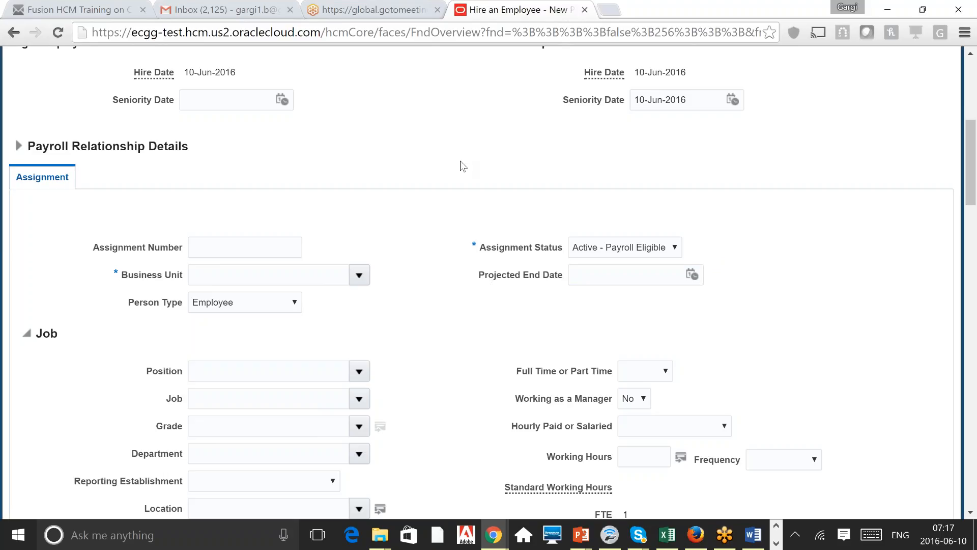
click(972, 97)
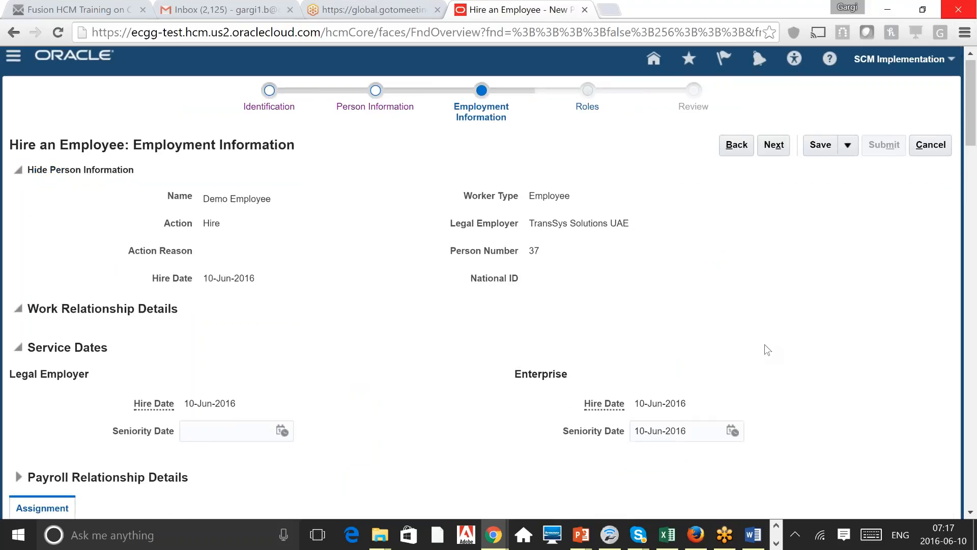
Step: Leave the assignment number empty and move on to the assignment fields
scroll(764, 344, down, 2)
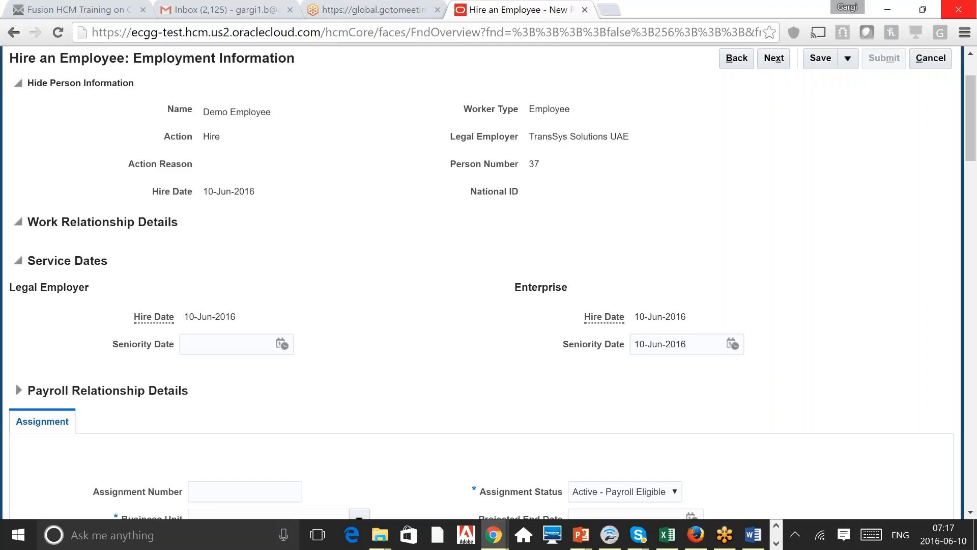
scroll(489, 283, down, 6)
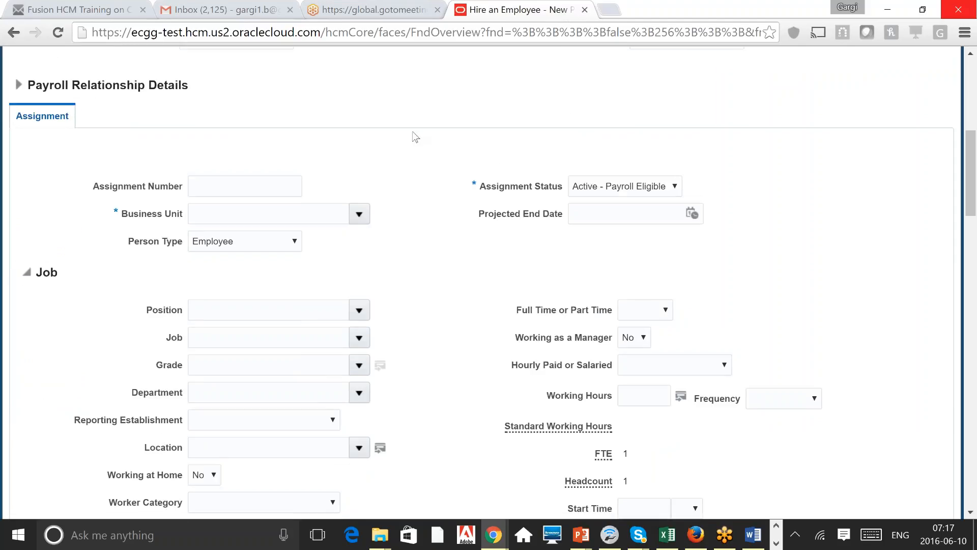
click(266, 190)
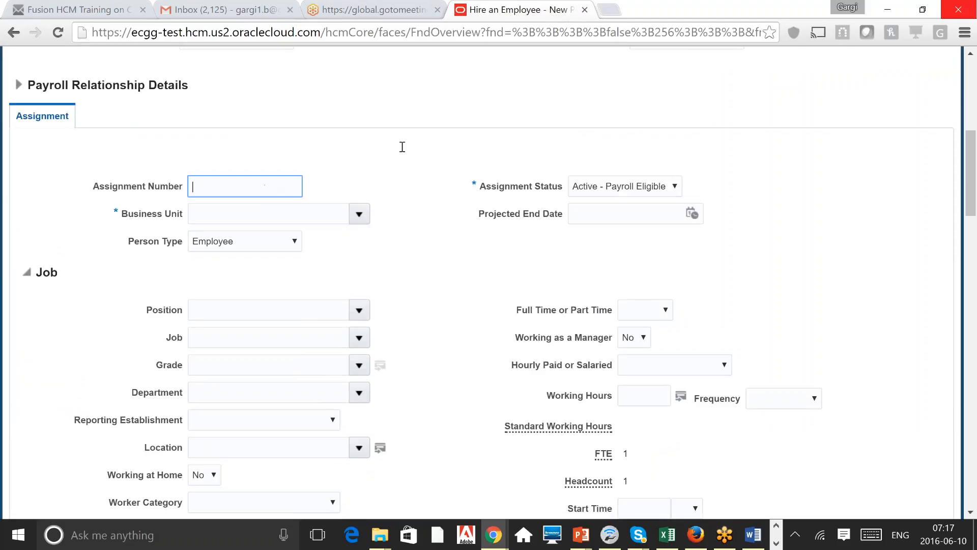
click(316, 176)
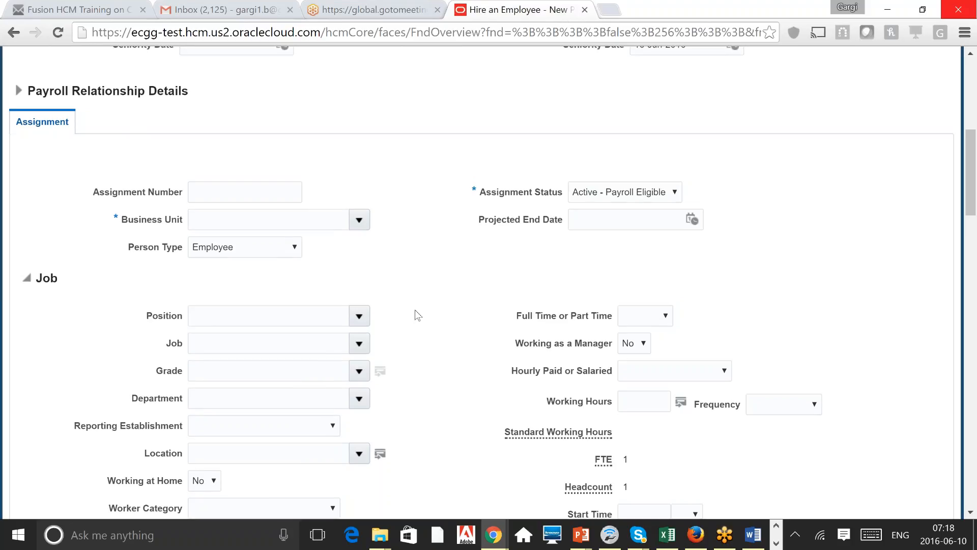
scroll(415, 310, up, 3)
scroll(415, 311, down, 4)
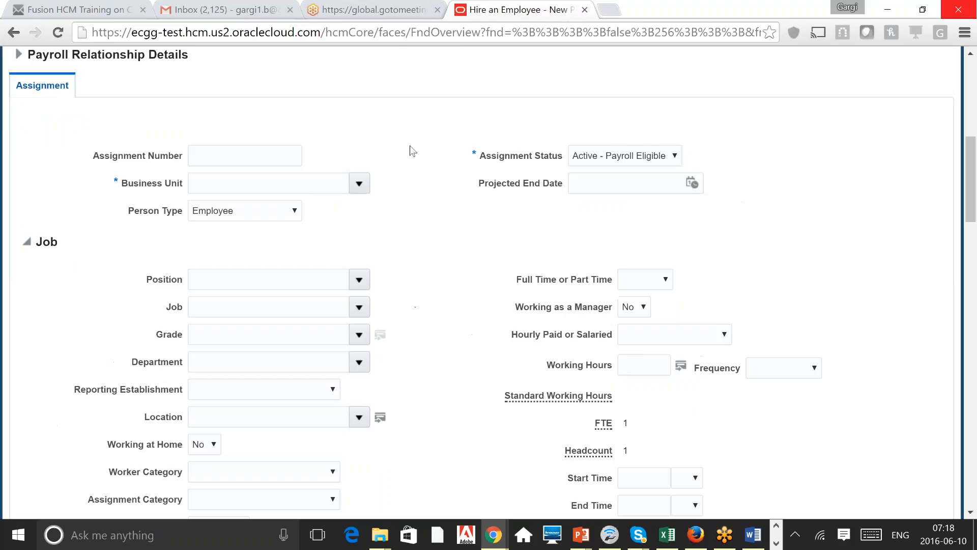
Step: Enter KW BU 1 as Business Unit, confirming Employee and Active - Payroll Eligible defaults
click(360, 185)
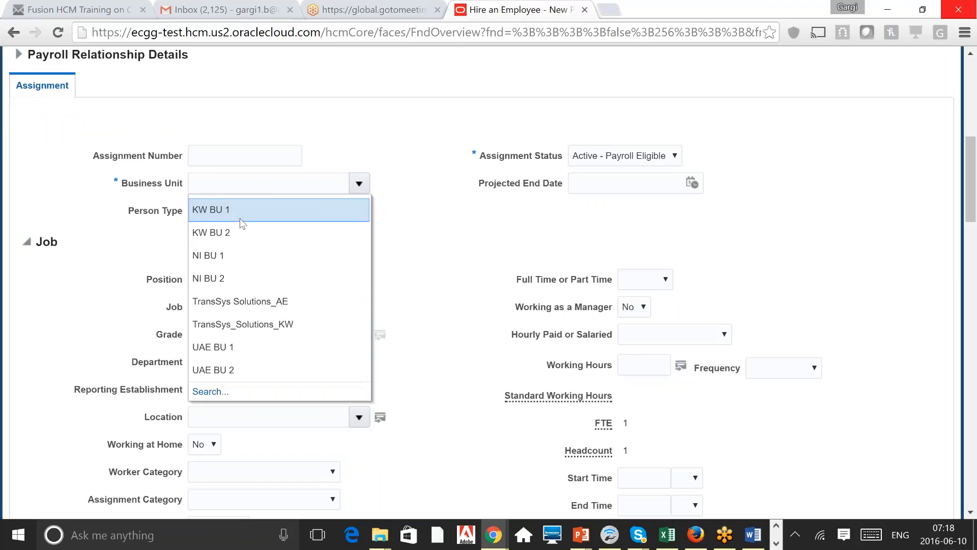
click(377, 62)
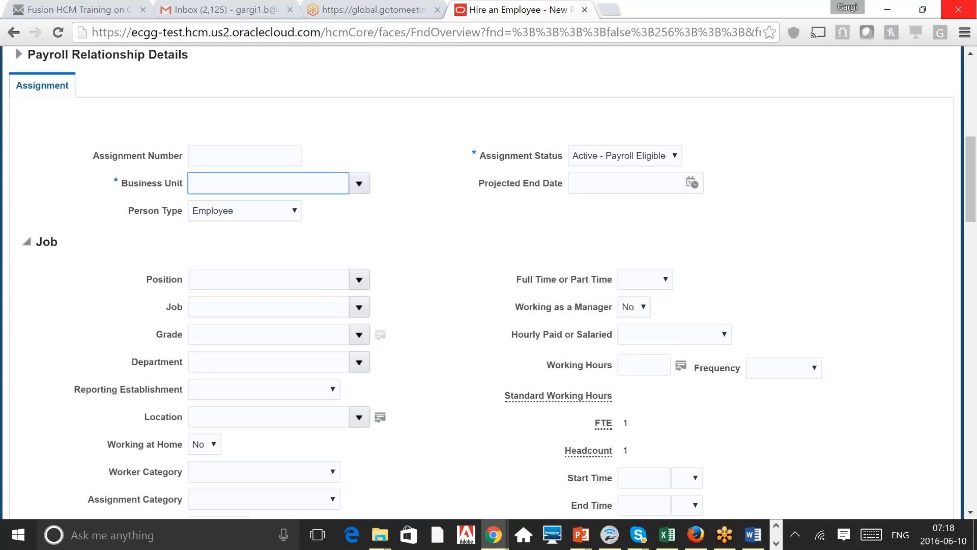
text(KW BU 1)
click(258, 217)
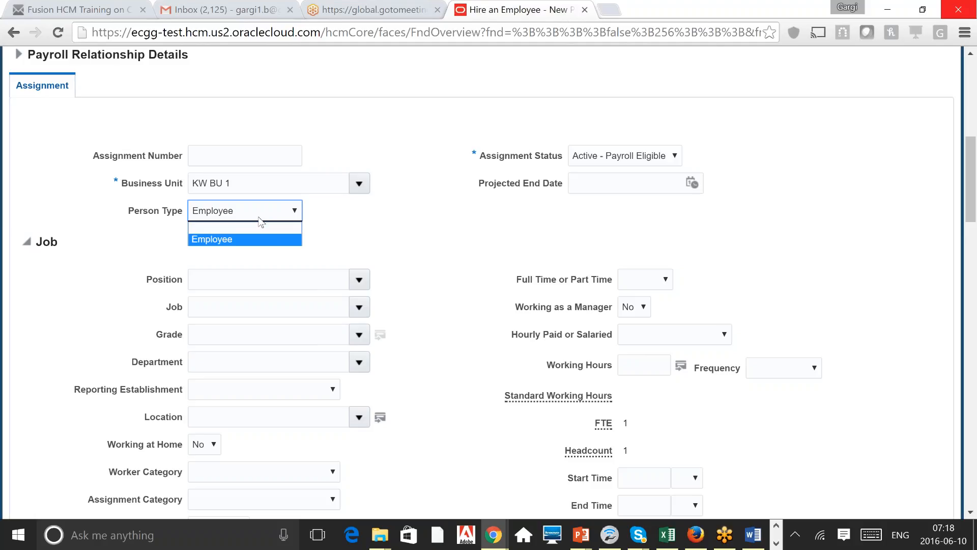
click(529, 256)
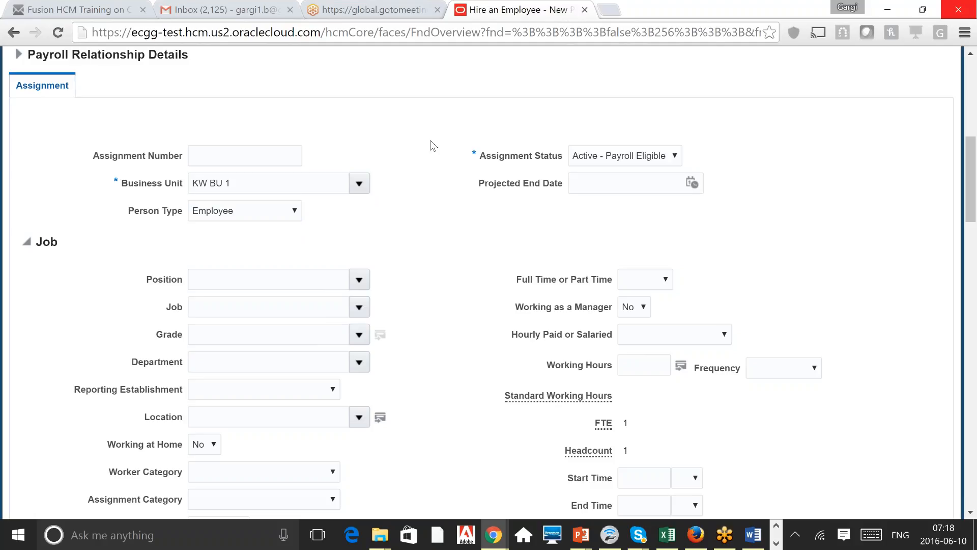
click(623, 156)
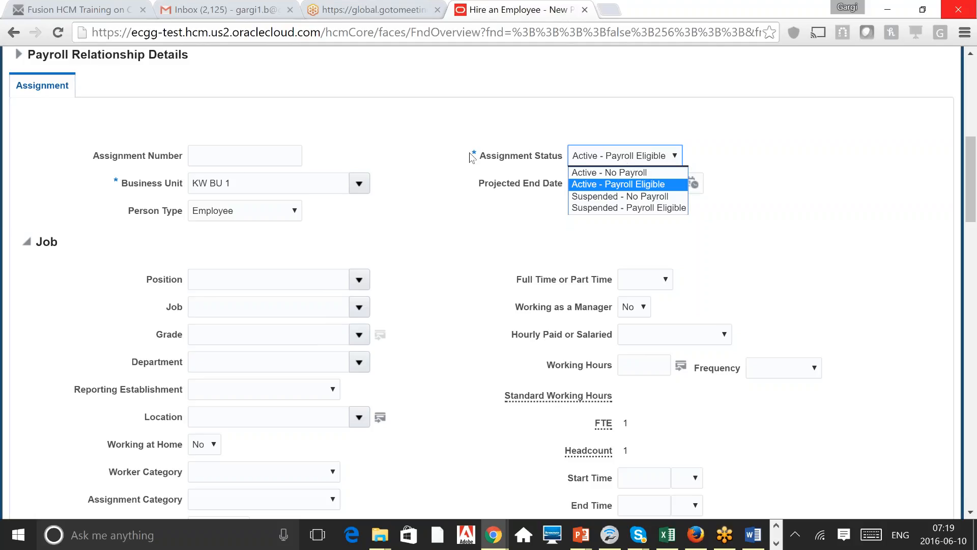
click(428, 264)
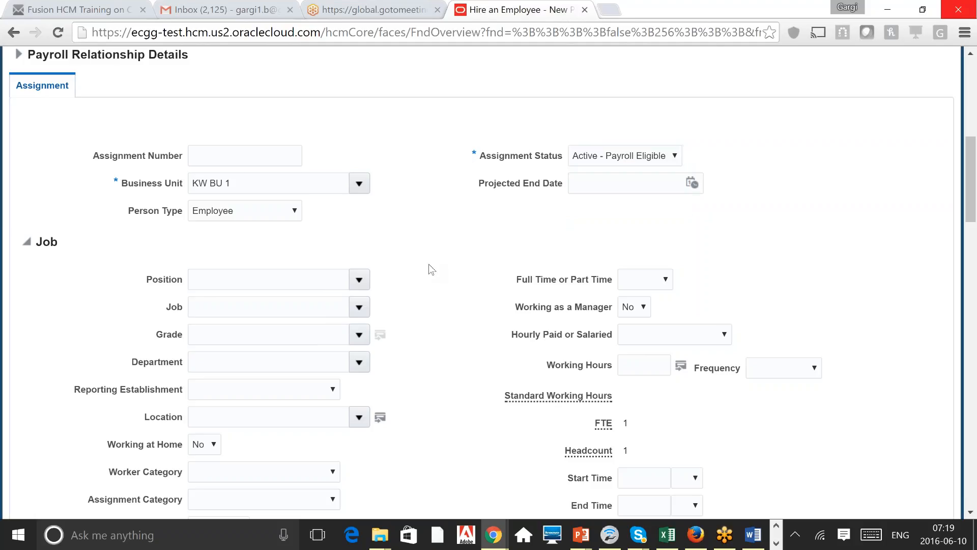
Step: Browse the positions available in KW BU 1 without choosing one
scroll(428, 264, down, 3)
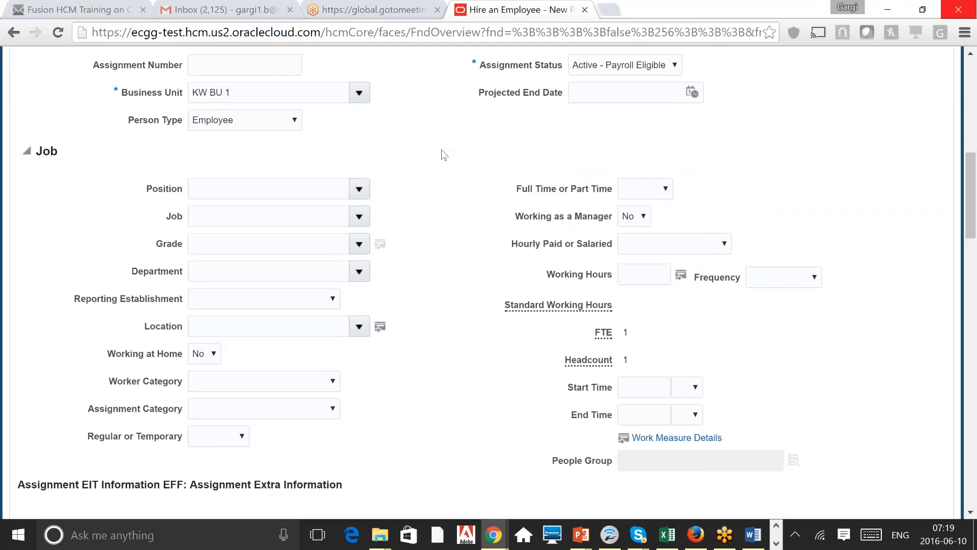
scroll(444, 155, up, 1)
click(312, 247)
drag(265, 153, 190, 153)
click(360, 253)
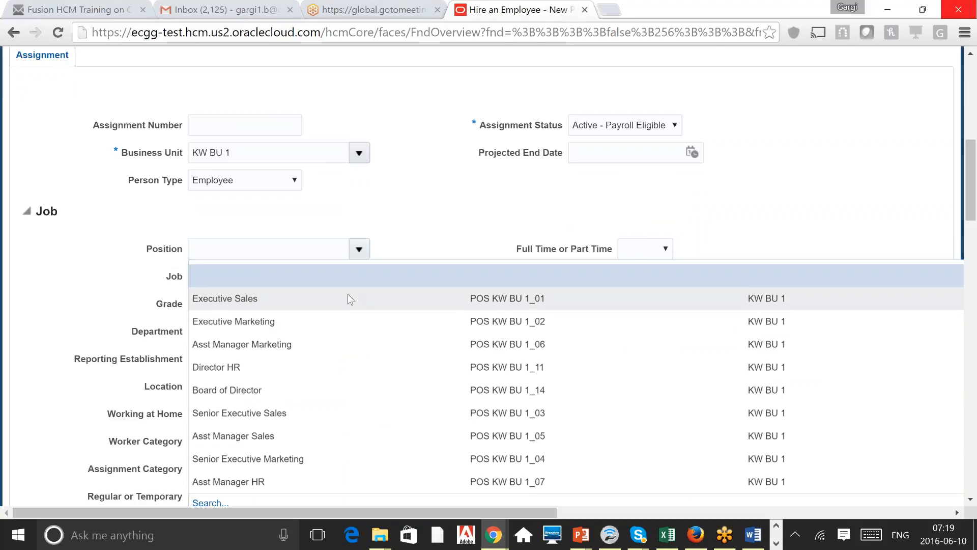
click(465, 216)
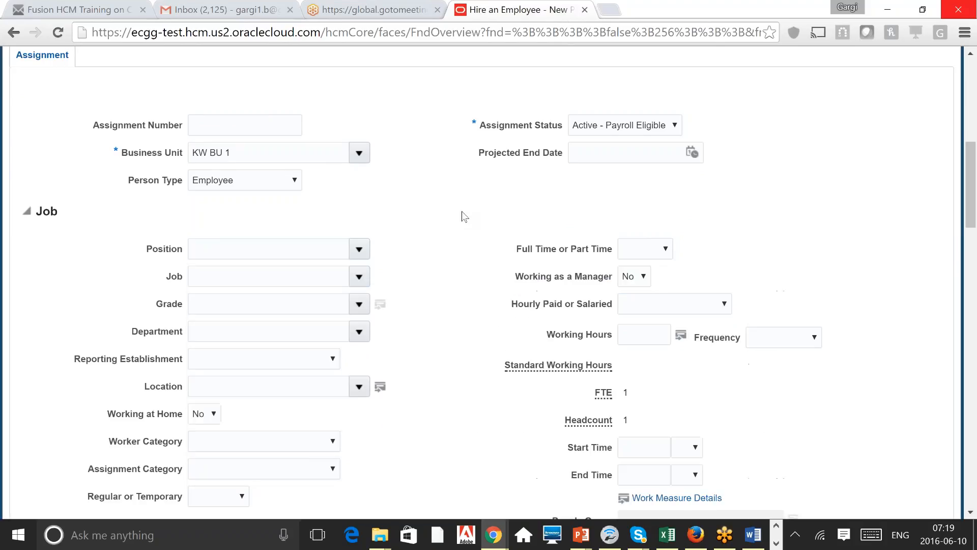
click(249, 276)
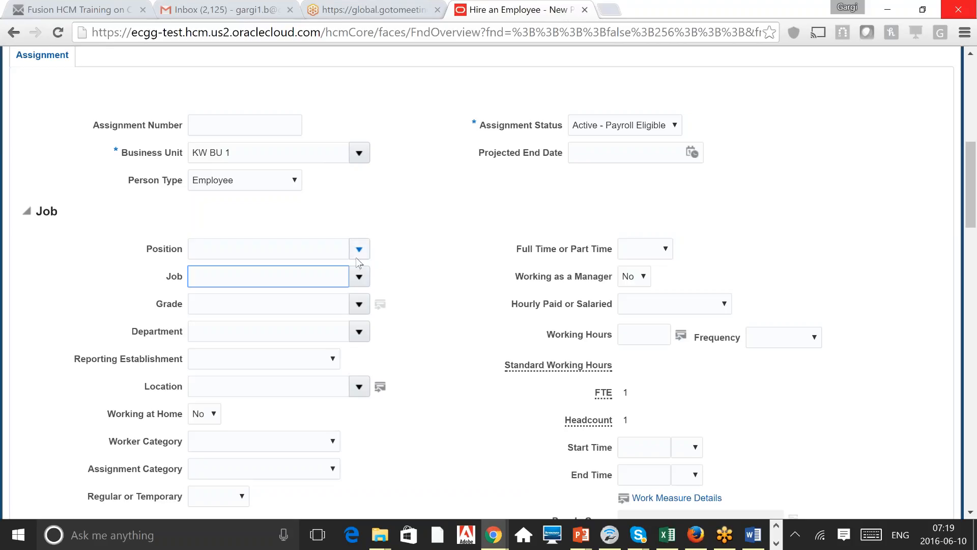
Step: Choose Executive Sales as position, confirming Job Executive and Department Sales KW BU 1
click(360, 249)
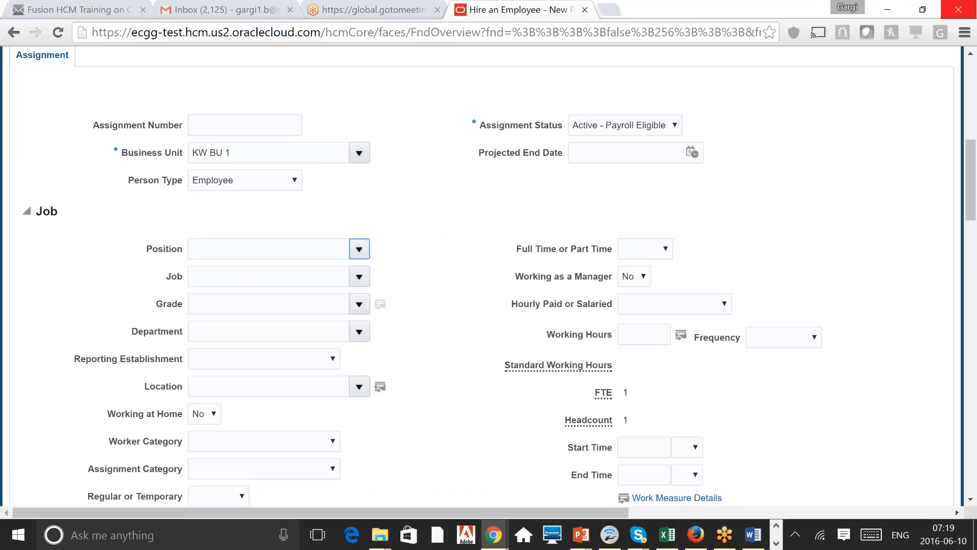
click(229, 307)
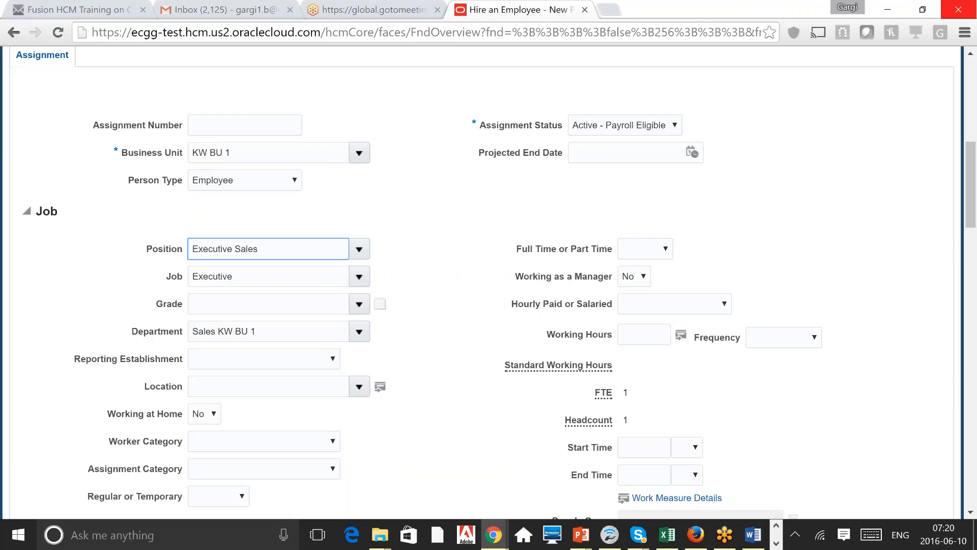
click(260, 278)
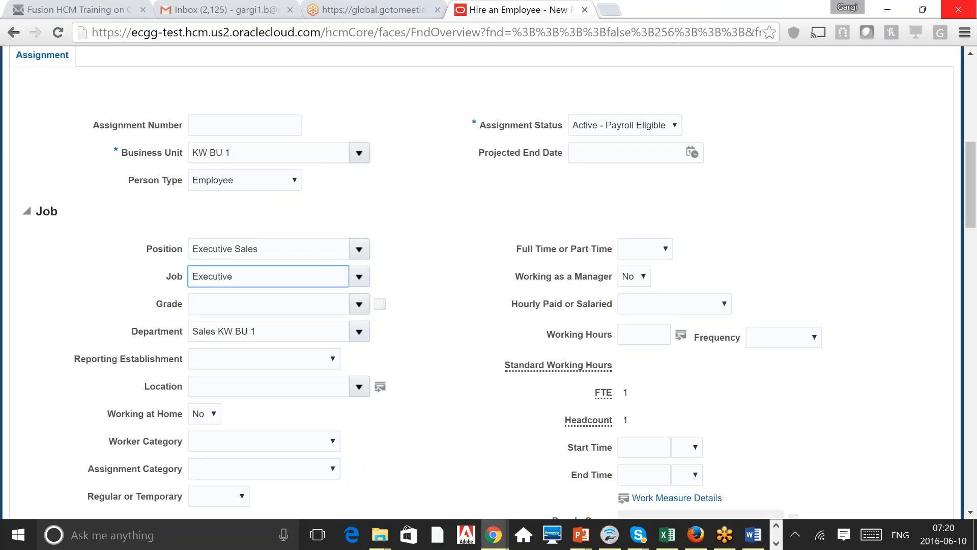
click(266, 330)
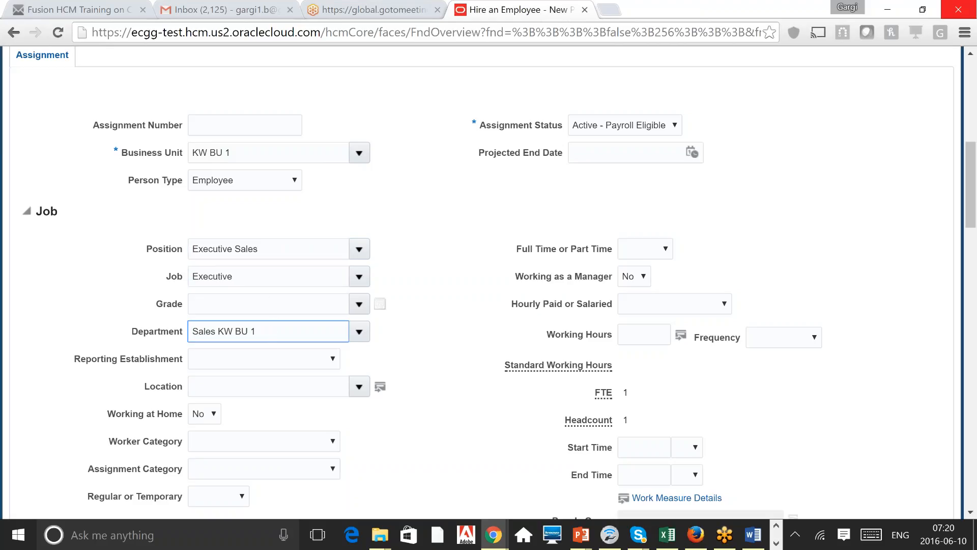
click(473, 267)
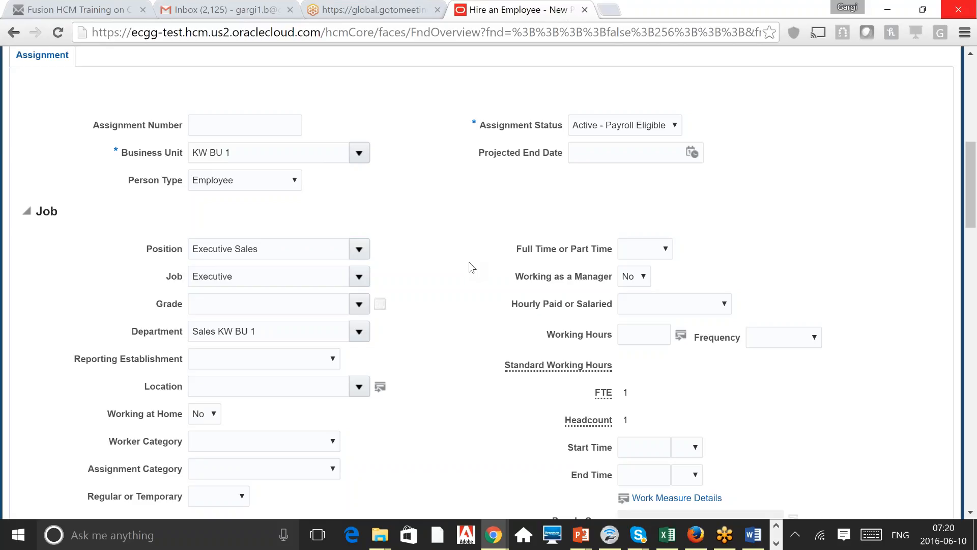
scroll(472, 268, down, 1)
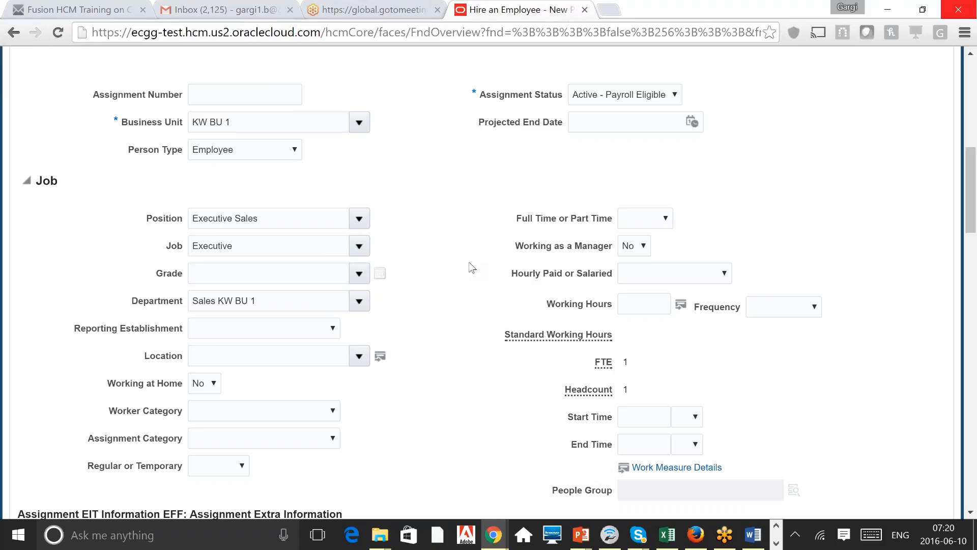
Step: Leave Location empty and choose grade G1 from the Grade list
click(310, 359)
click(371, 258)
click(360, 279)
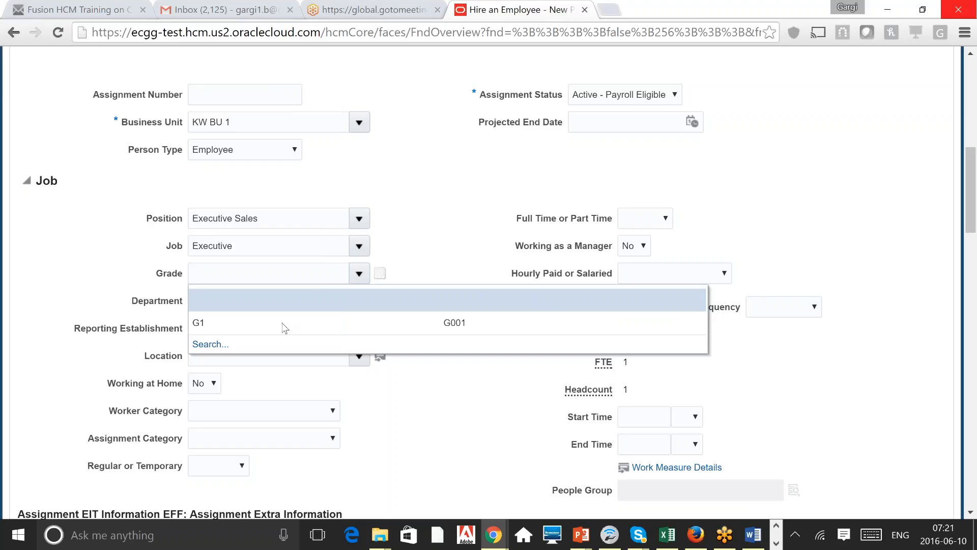
click(283, 324)
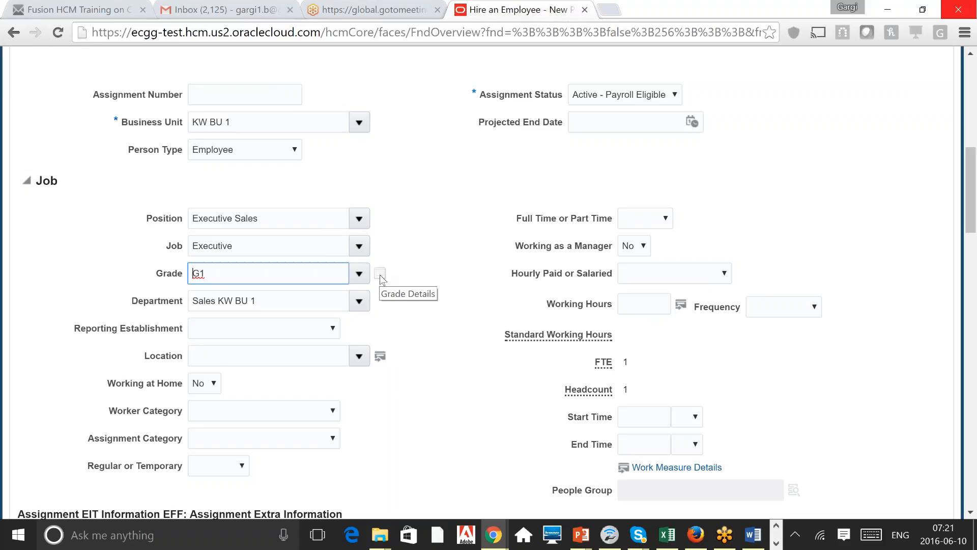
click(449, 261)
scroll(449, 261, down, 3)
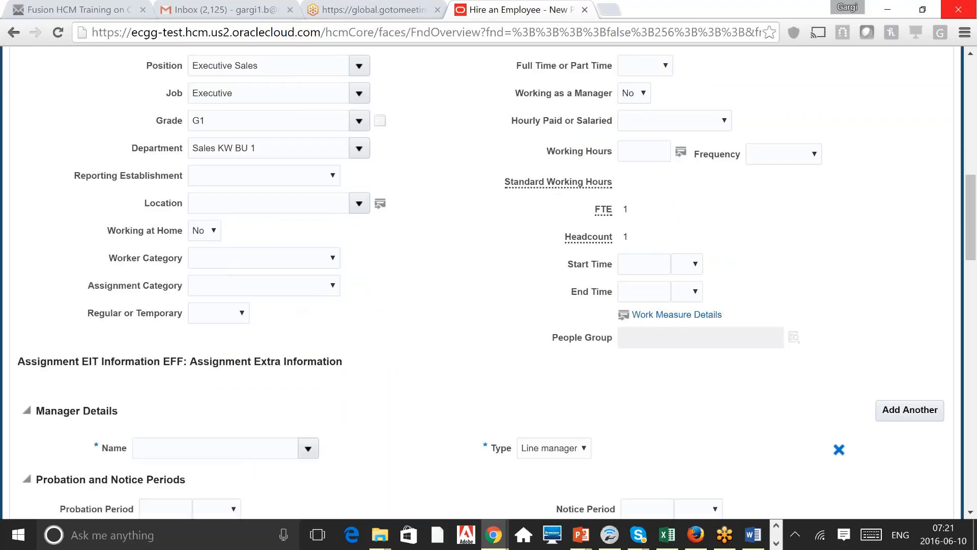
click(268, 204)
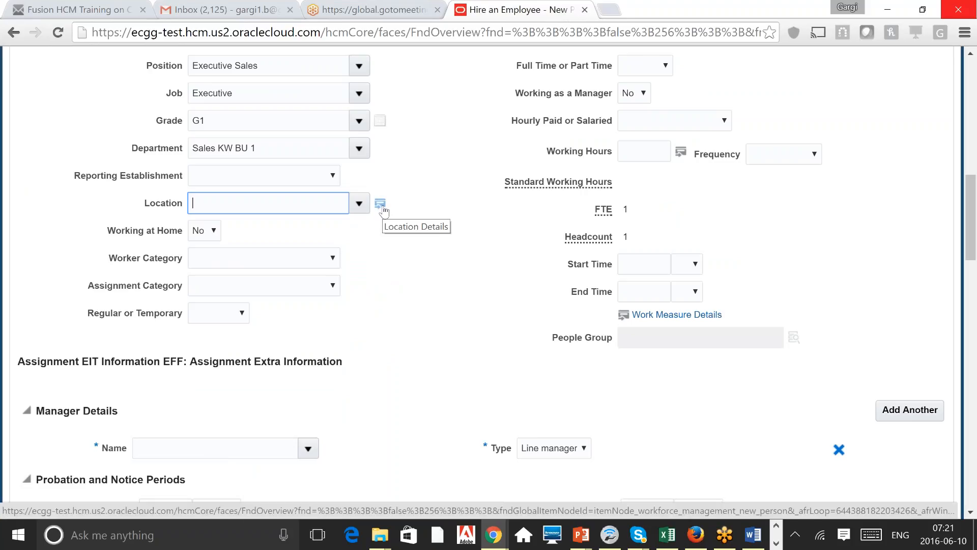
click(213, 231)
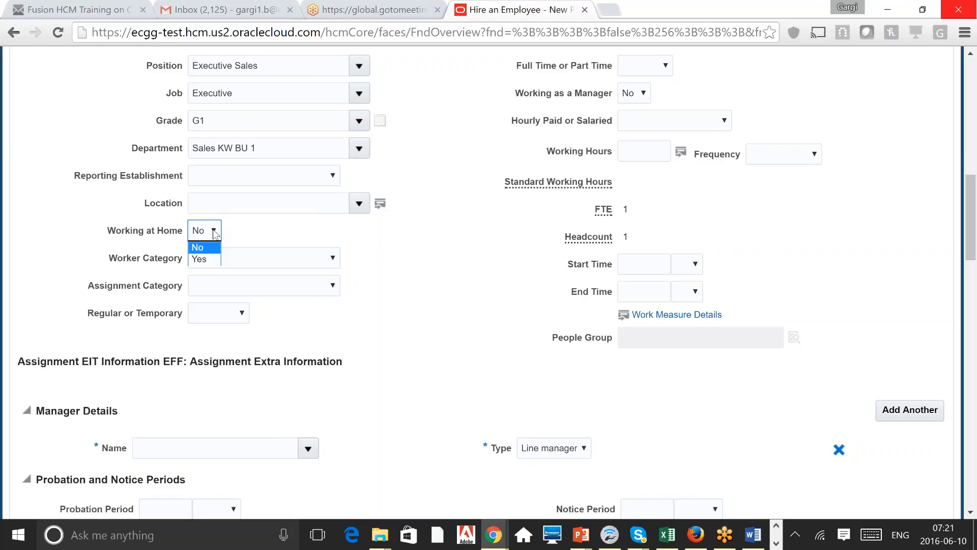
triple_click(145, 236)
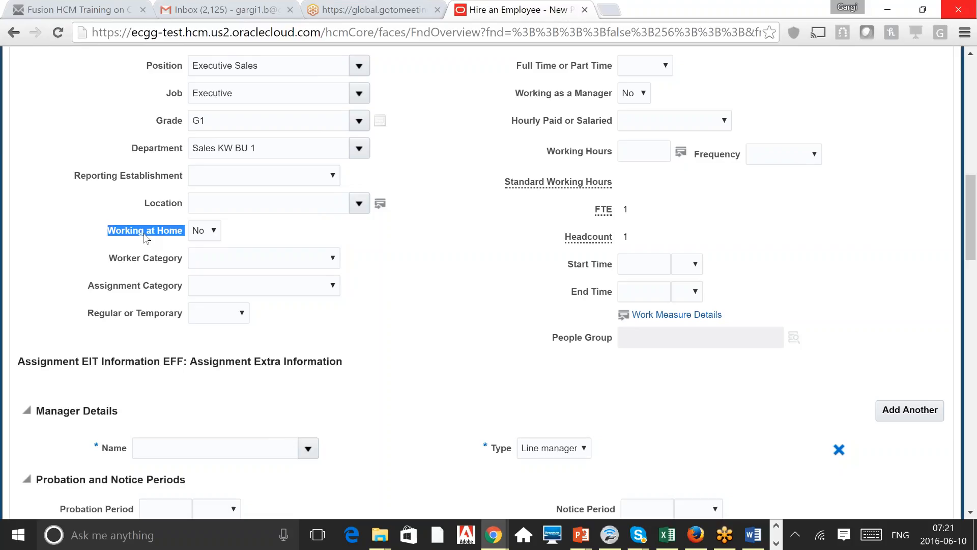
click(207, 234)
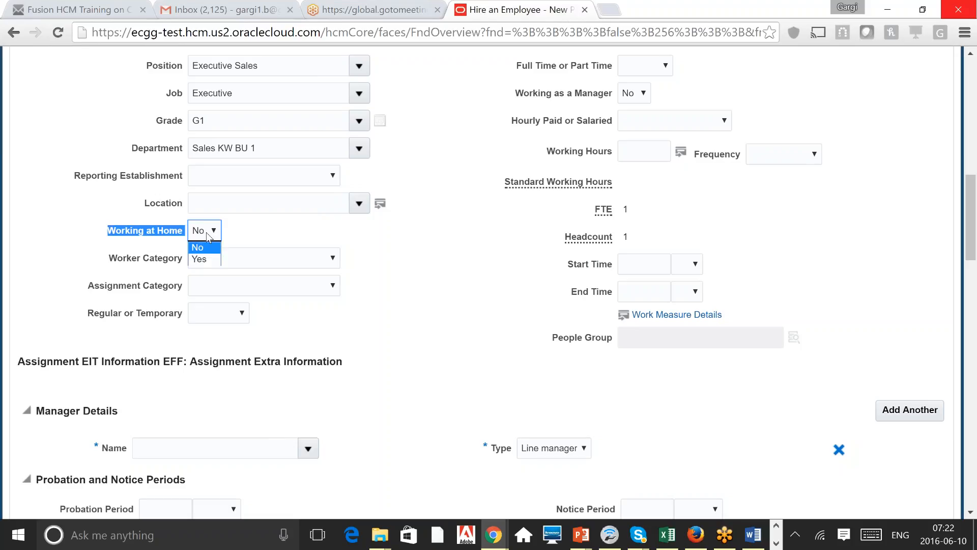
click(459, 288)
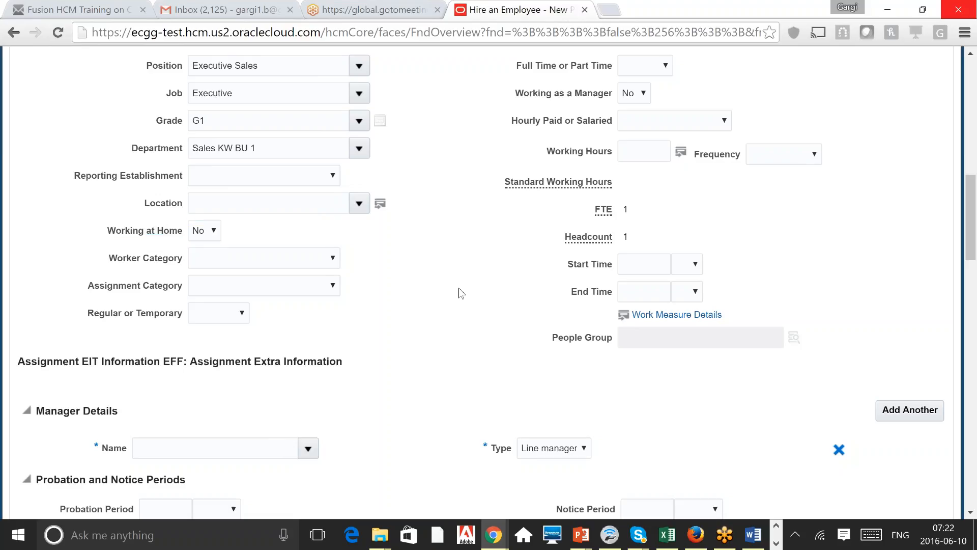
click(282, 268)
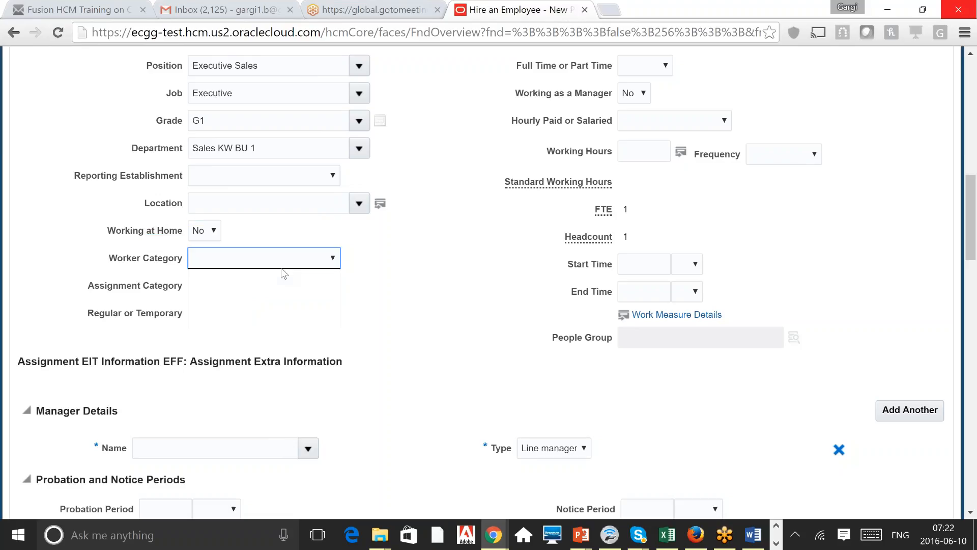
click(388, 263)
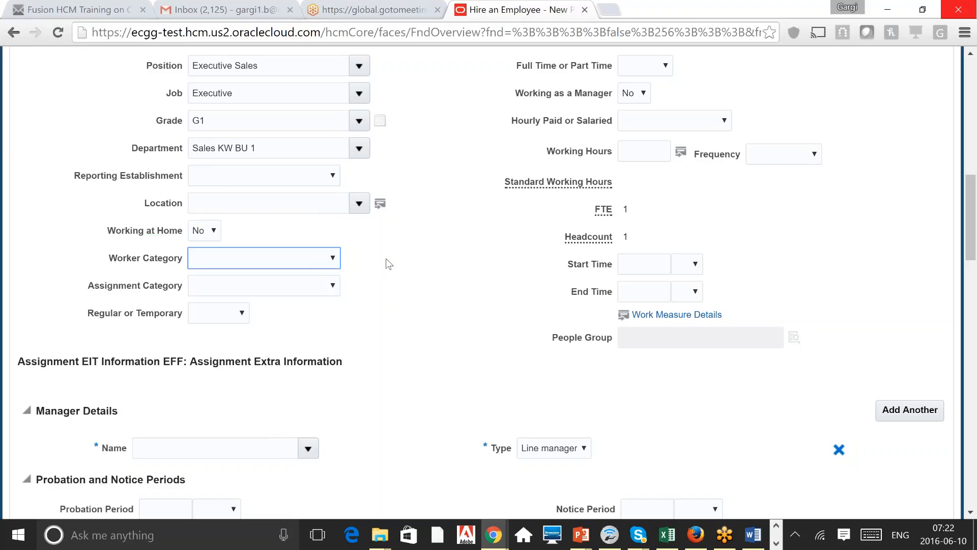
click(329, 286)
click(439, 278)
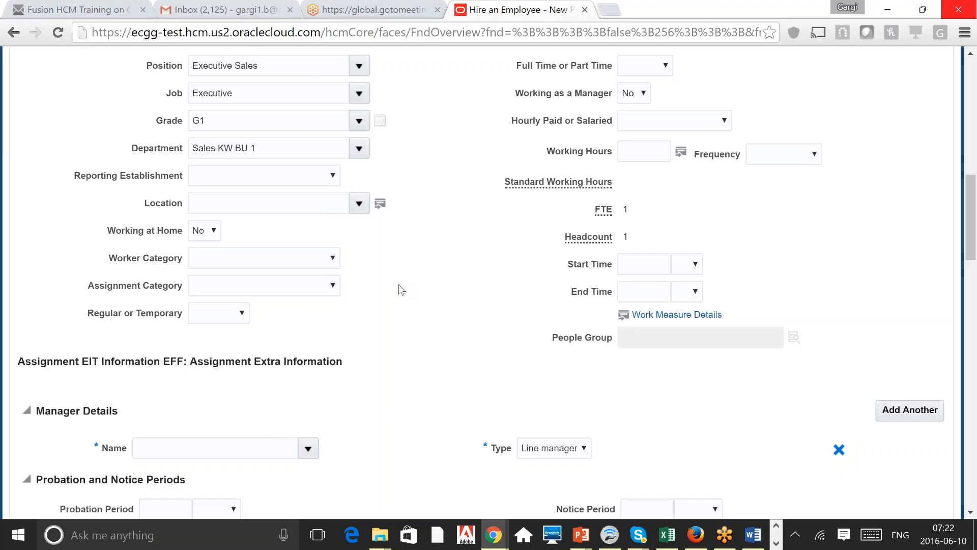
scroll(401, 289, up, 2)
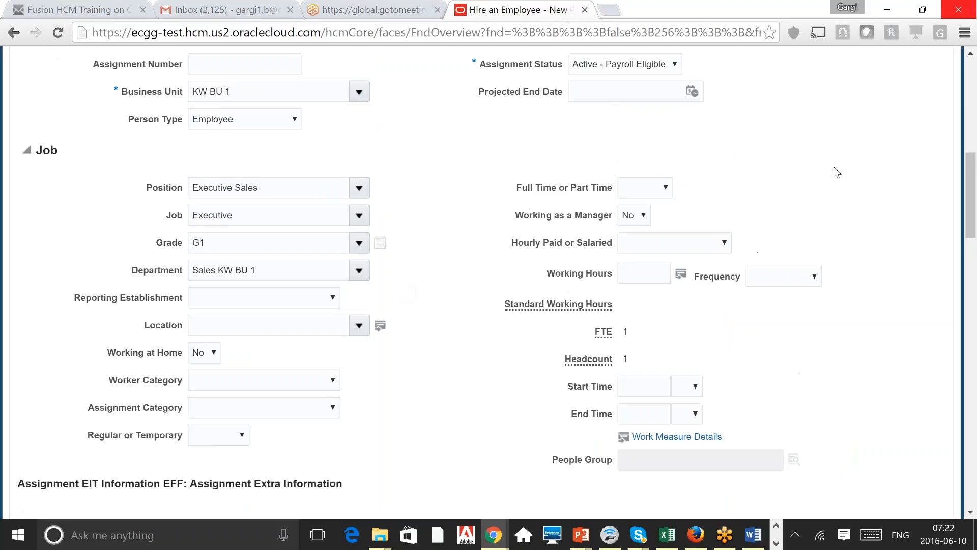
double_click(247, 188)
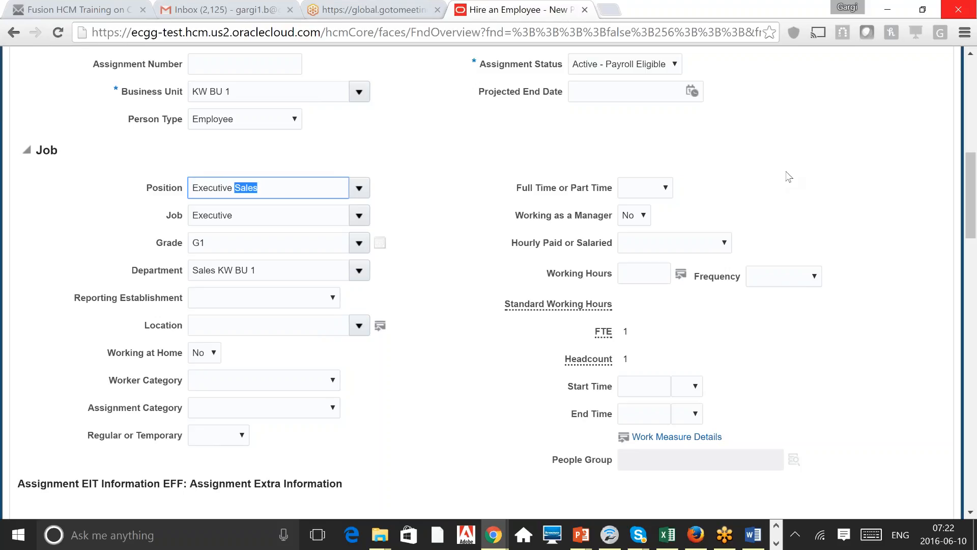
click(677, 181)
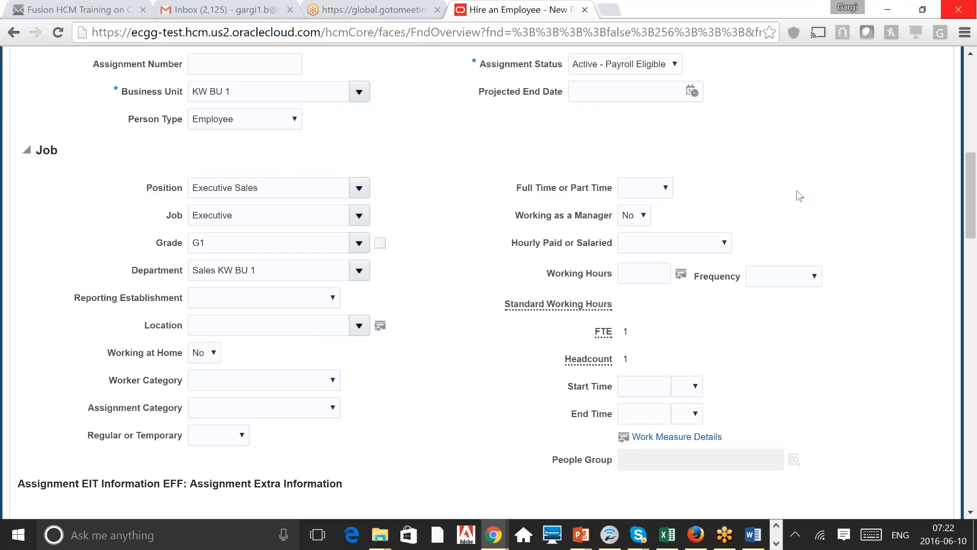
Step: Scroll to Manager Details and open the Name lookup to reveal its Search... option
scroll(799, 196, down, 5)
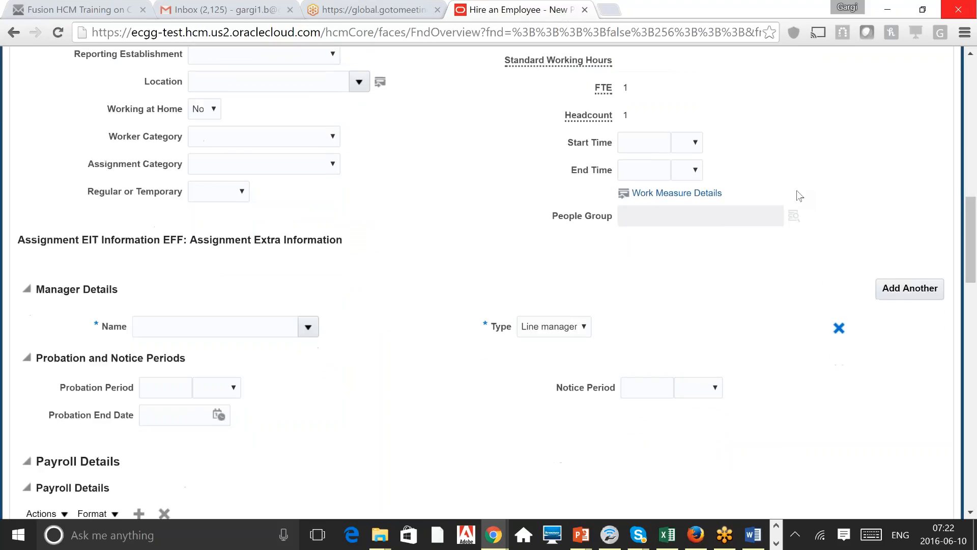
scroll(799, 196, down, 1)
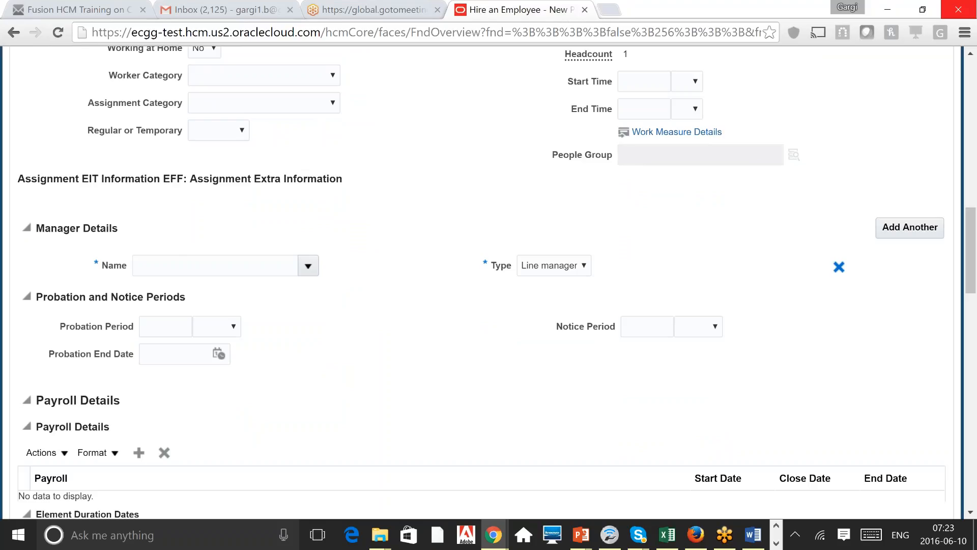
click(215, 265)
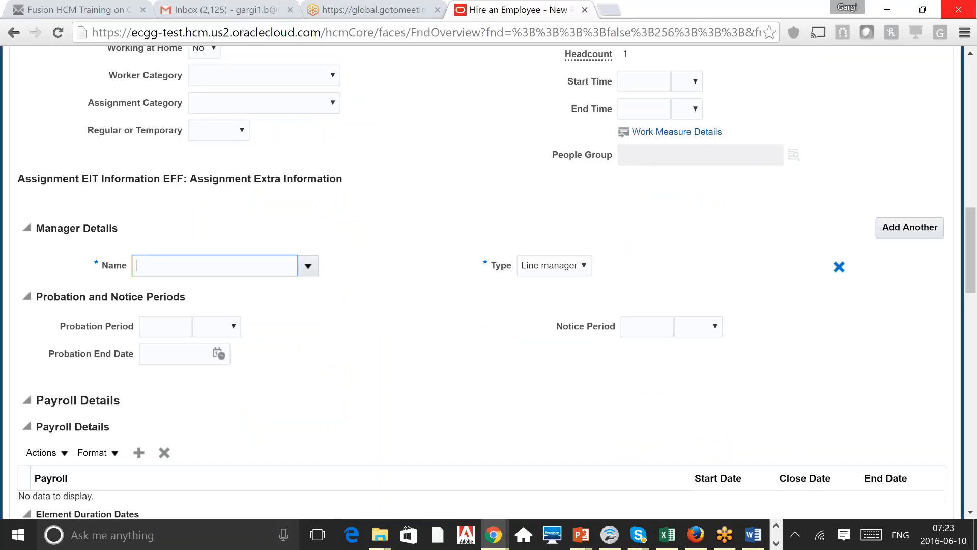
click(599, 225)
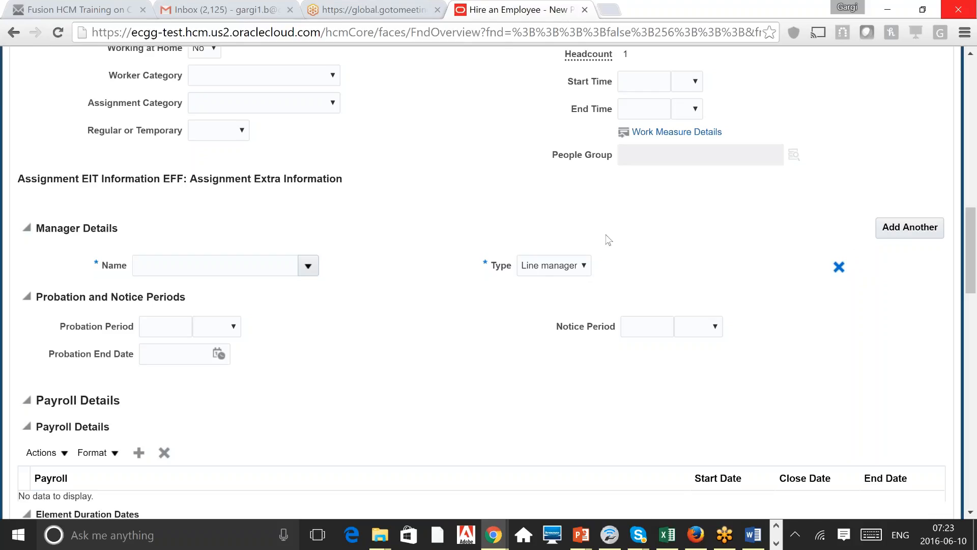
click(308, 271)
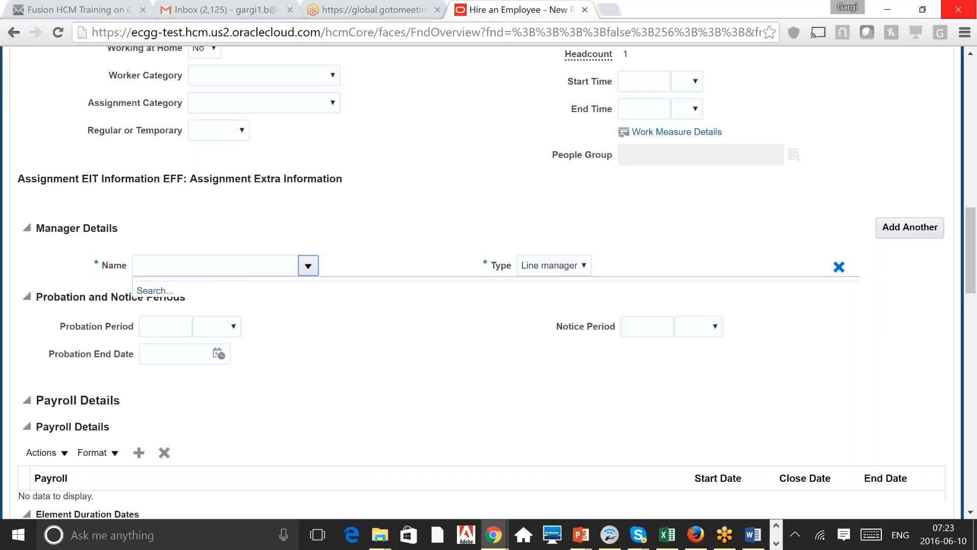
click(250, 262)
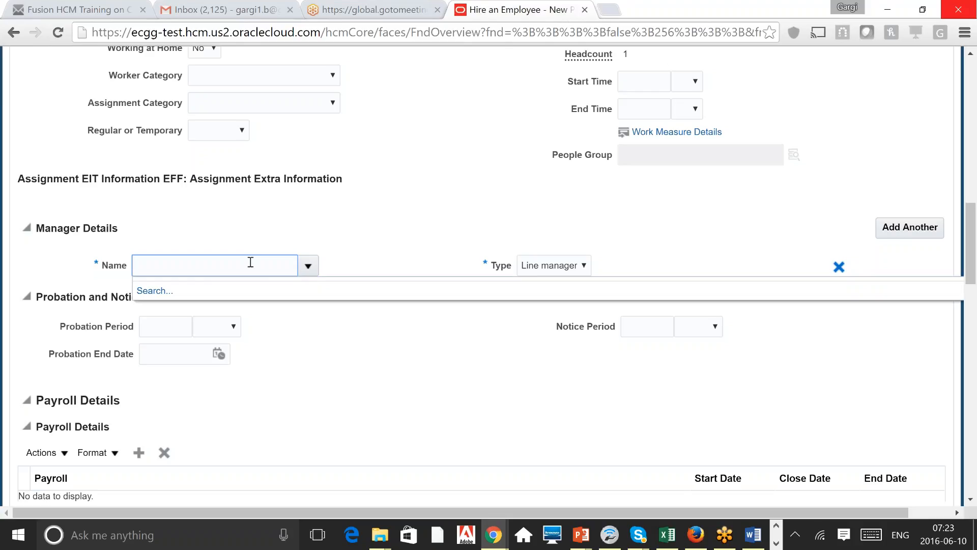
Step: Jump up to check the header hire date 10-Jun-2016, then return to Manager Details
click(971, 84)
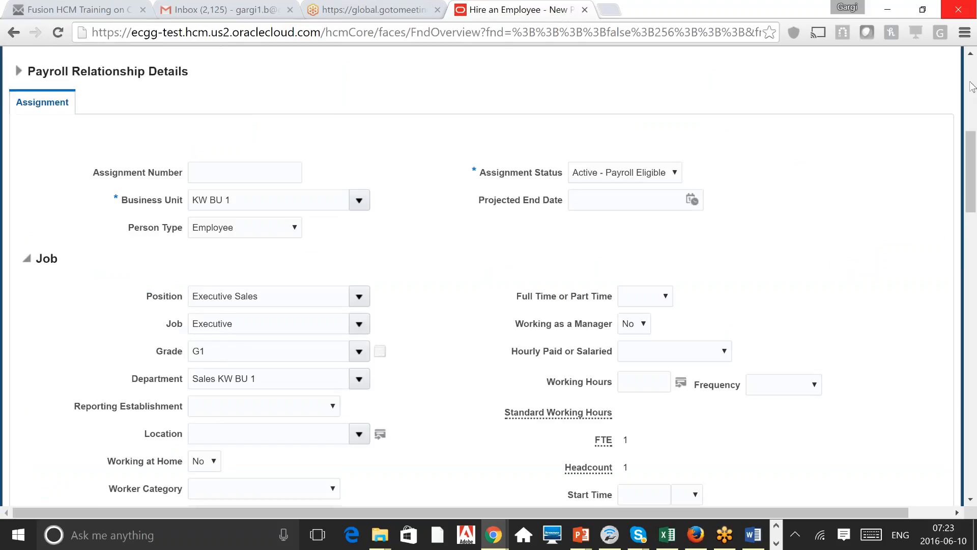
drag(969, 154, 970, 109)
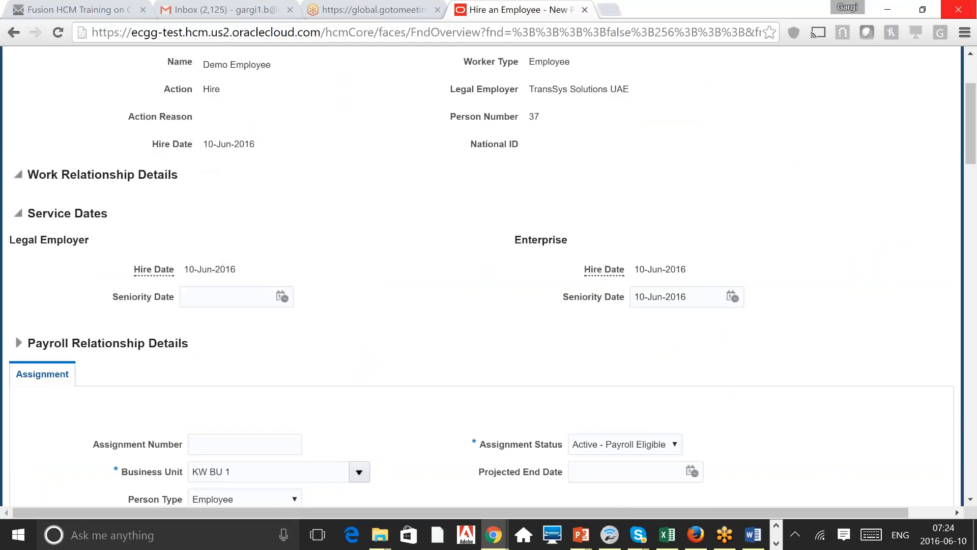
triple_click(244, 144)
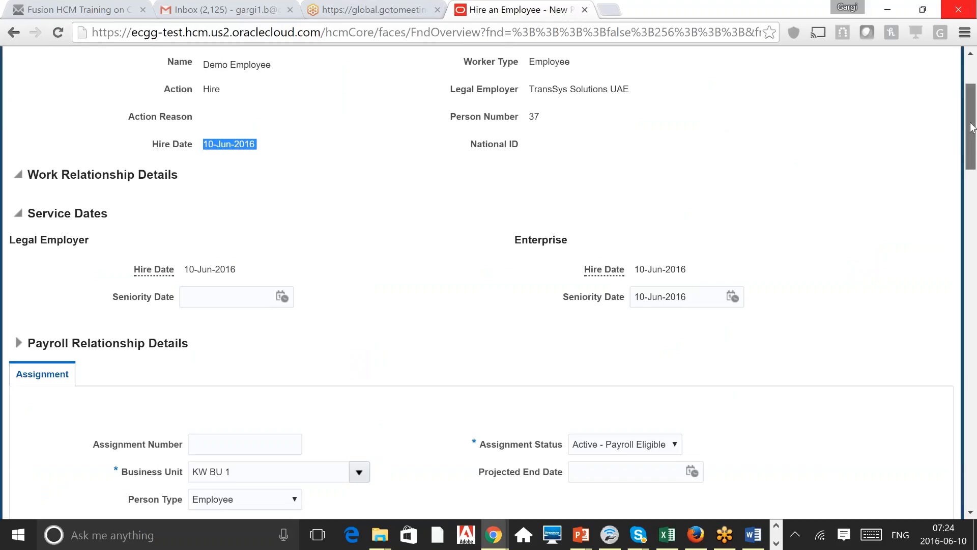
drag(972, 127, 974, 262)
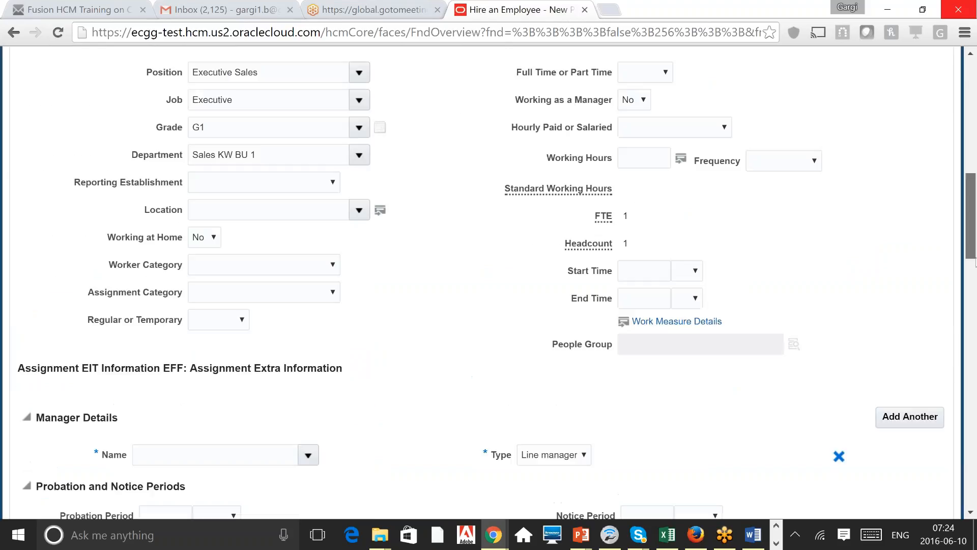
scroll(312, 276, down, 5)
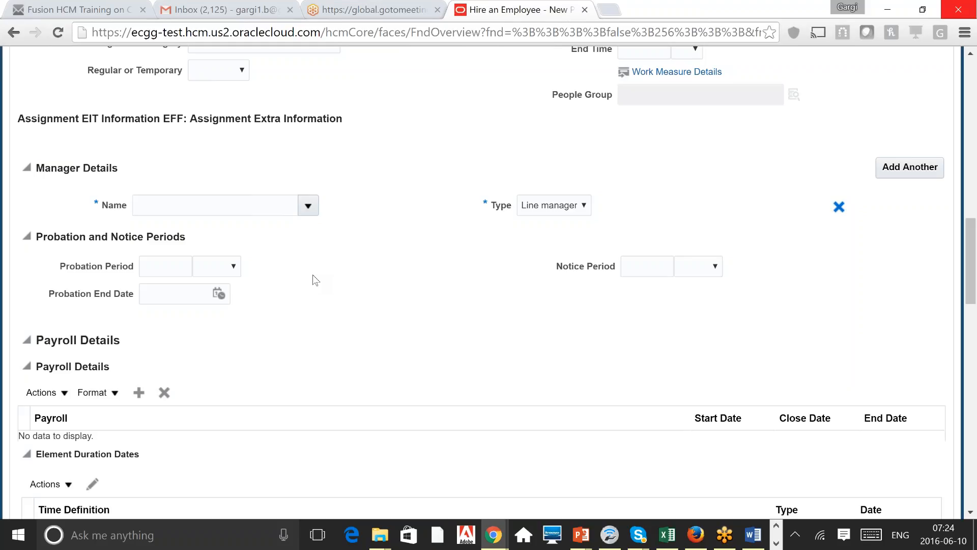
Step: Close the manager Name lookup unchosen and bring up GoToMeeting Recording Manager
click(308, 206)
click(513, 417)
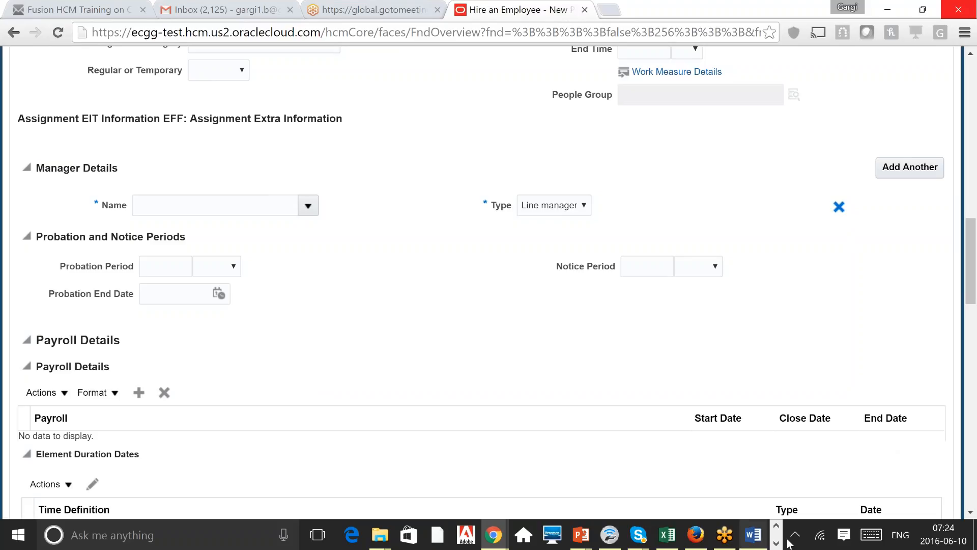
click(720, 542)
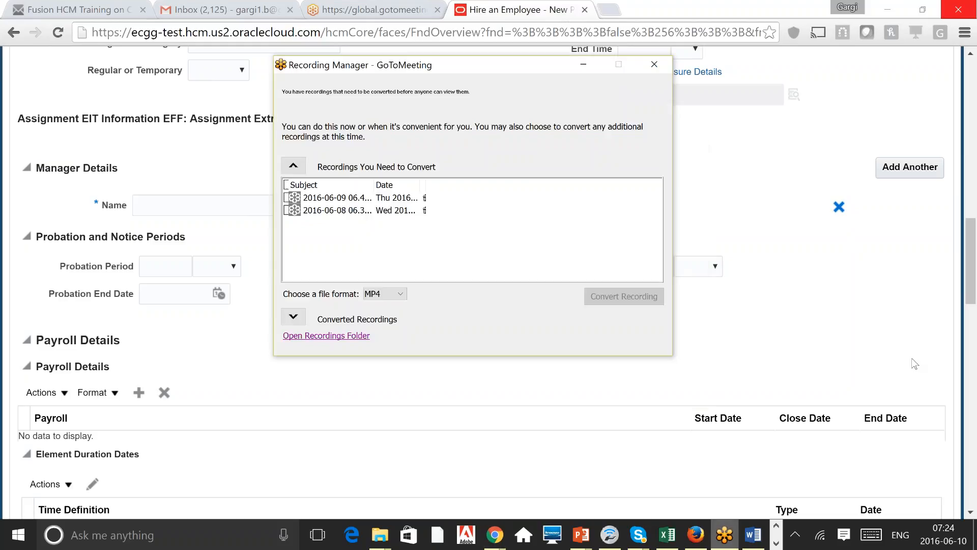
Step: Switch from Recording Manager back to the employee hire form in the browser
click(776, 542)
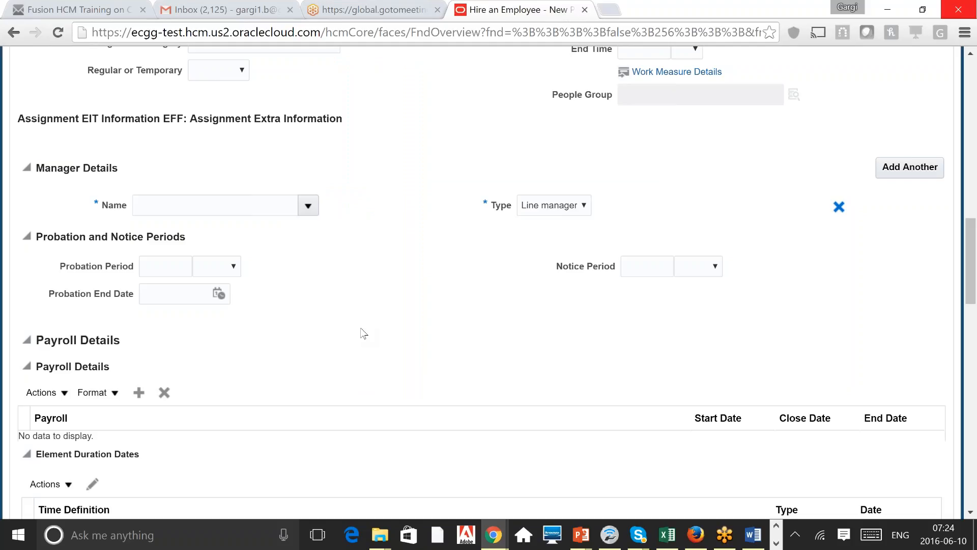
click(576, 209)
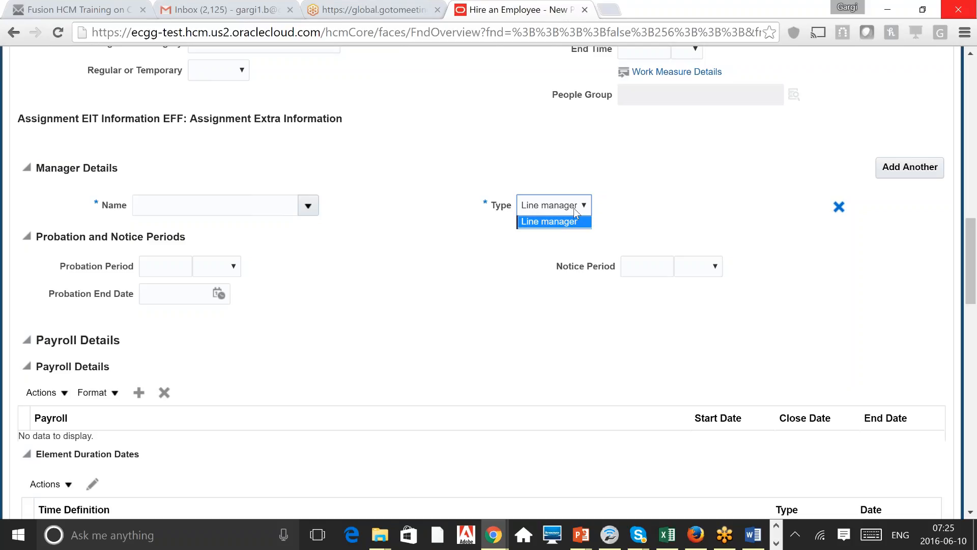
click(671, 181)
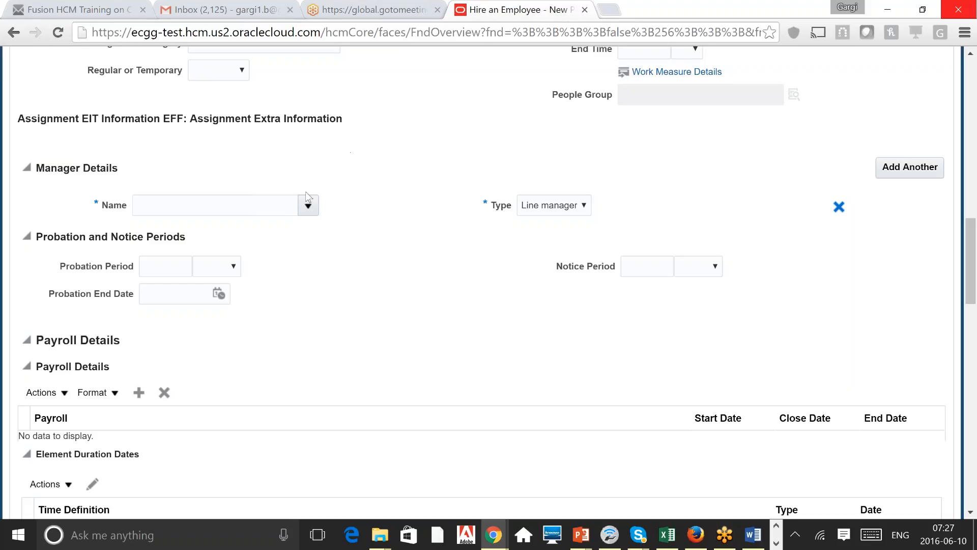
Step: Search manager names with 'a' and select the first matching employee as line manager
click(307, 205)
text(a)
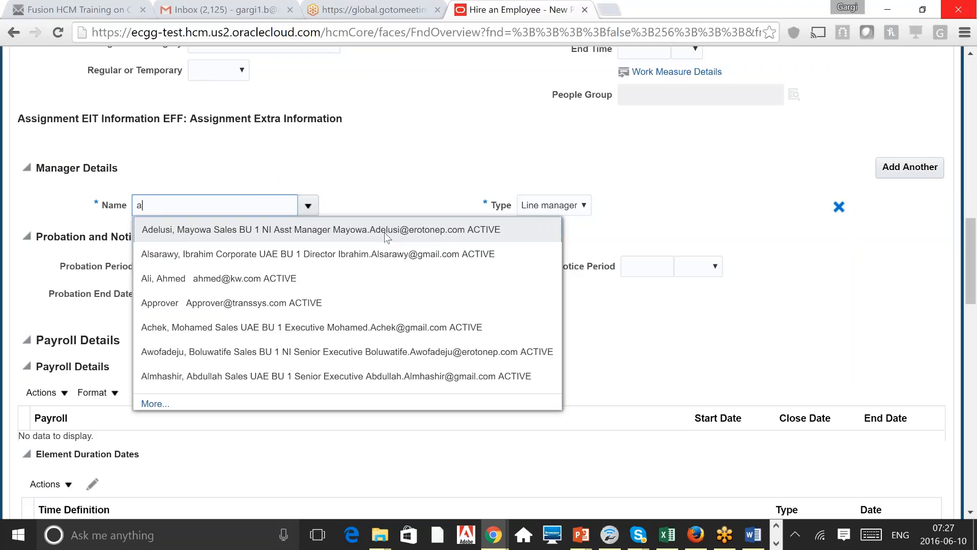
click(319, 281)
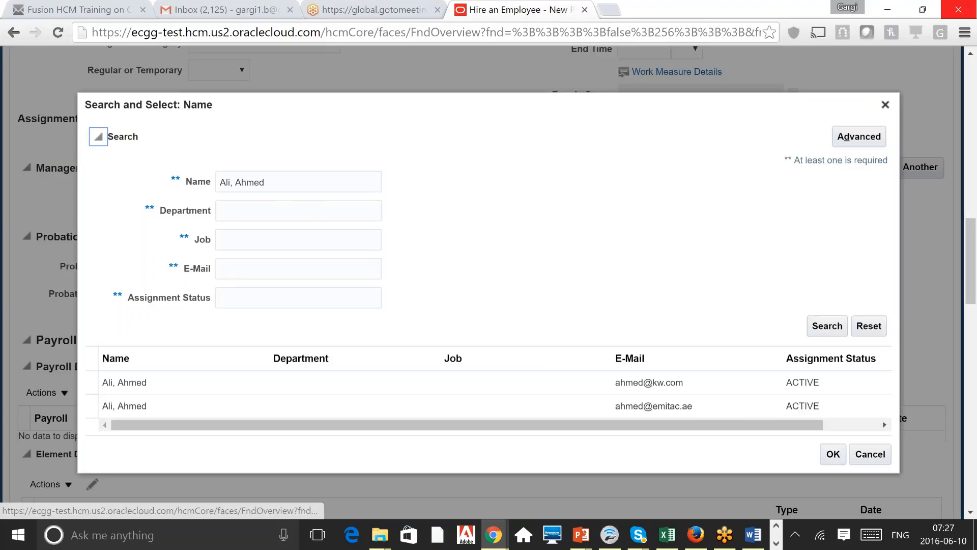
click(656, 392)
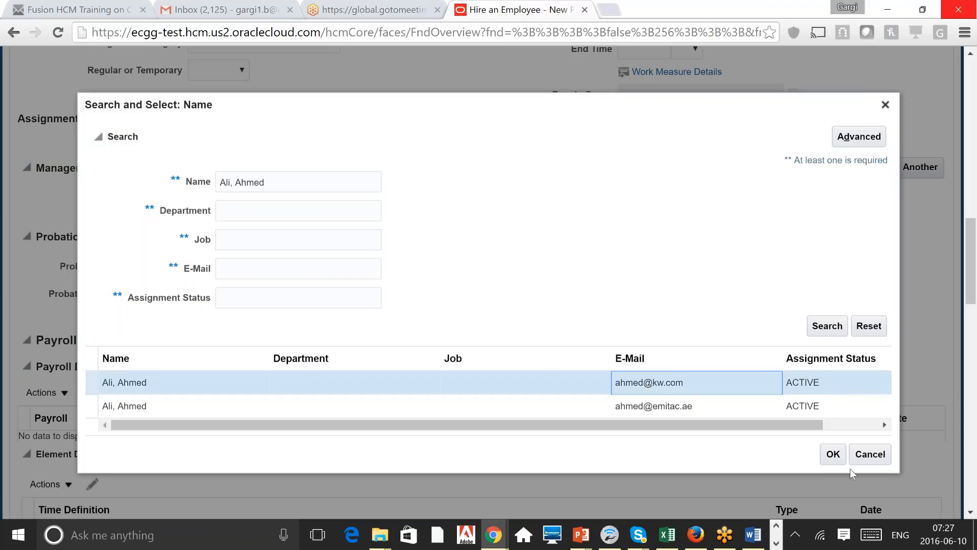
click(832, 453)
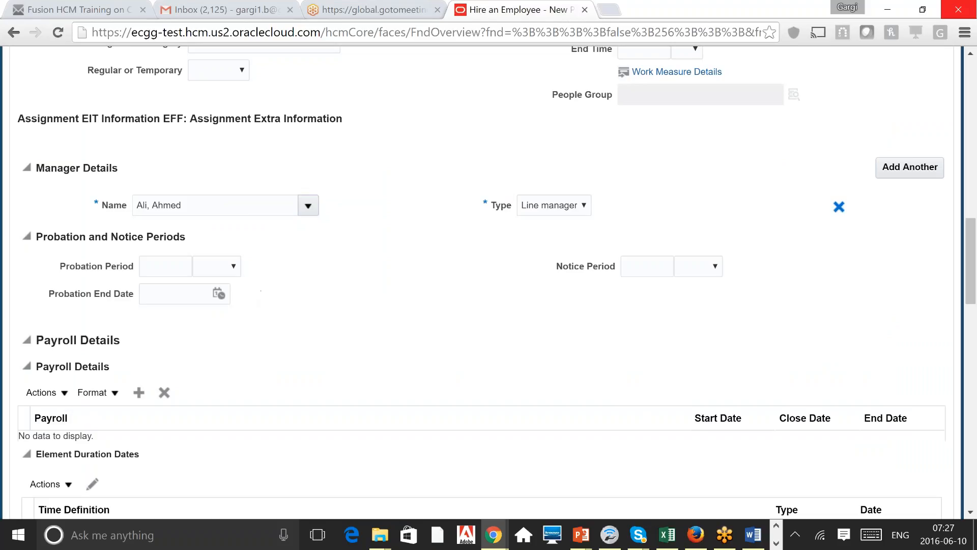
click(166, 266)
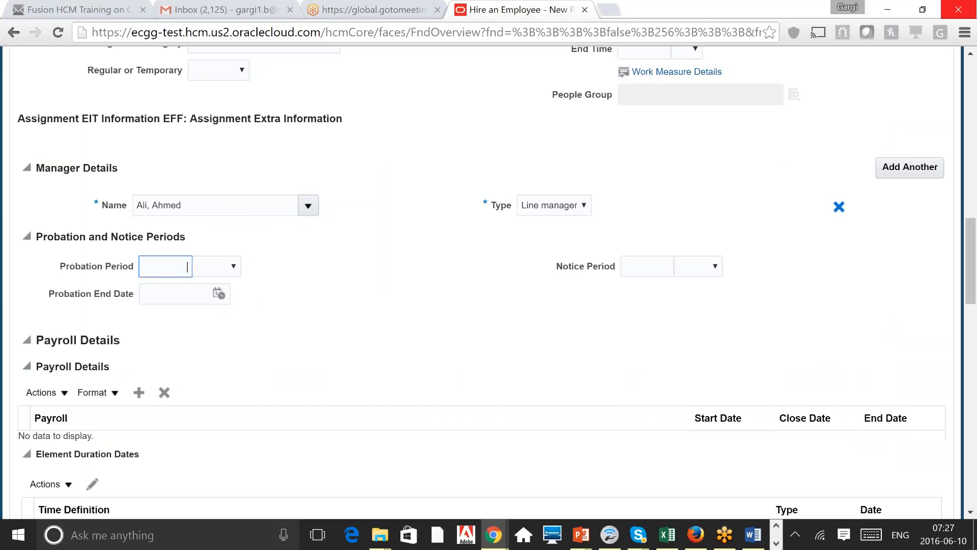
click(352, 308)
click(160, 266)
text(4)
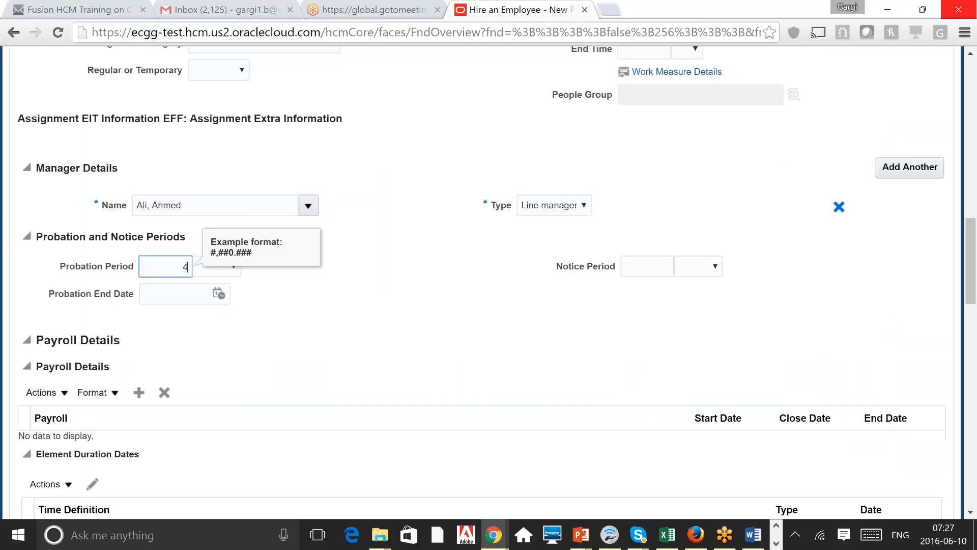
click(234, 279)
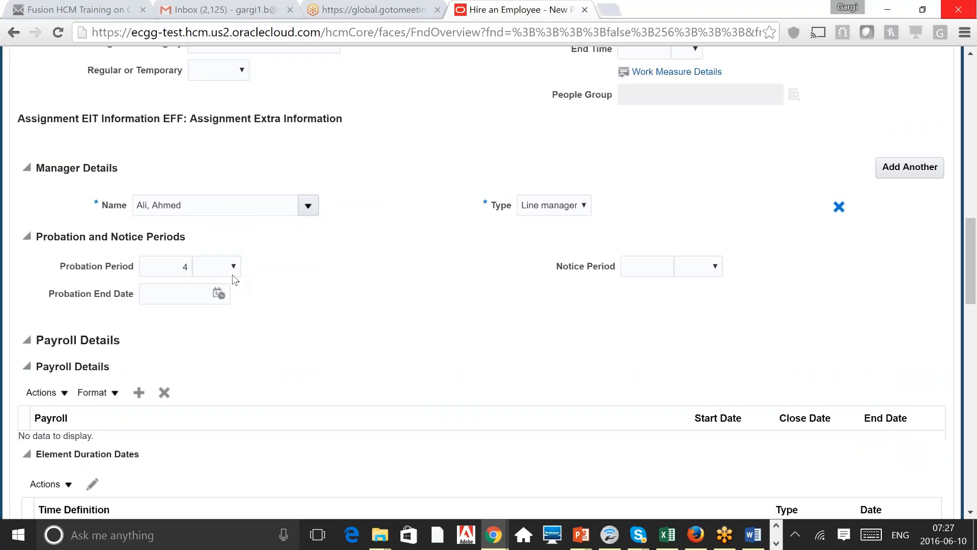
click(232, 266)
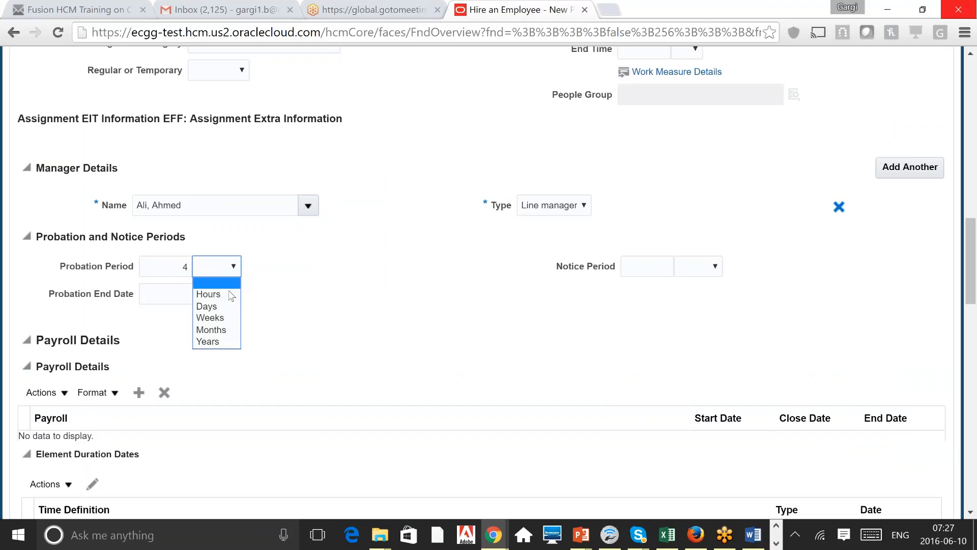
click(225, 331)
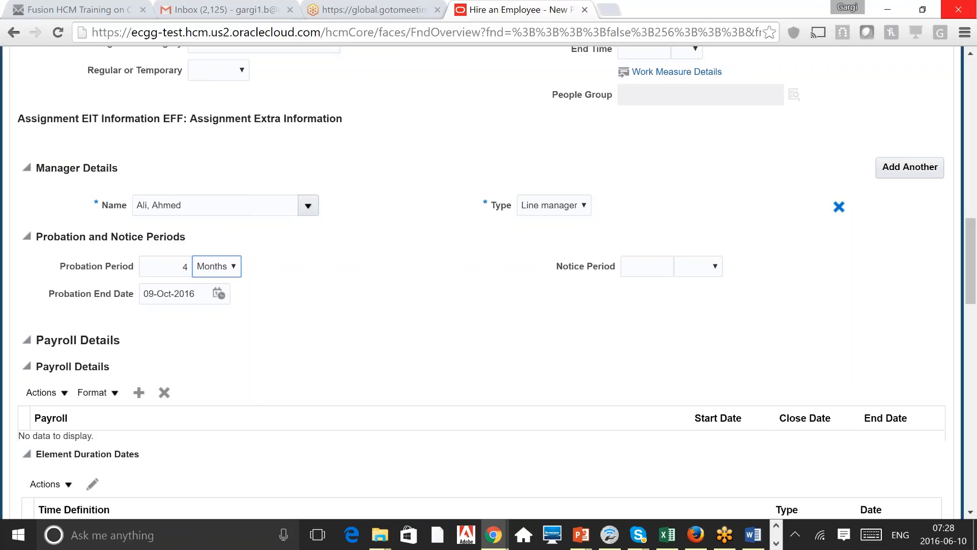
key(Down)
double_click(174, 265)
key(BackSpace)
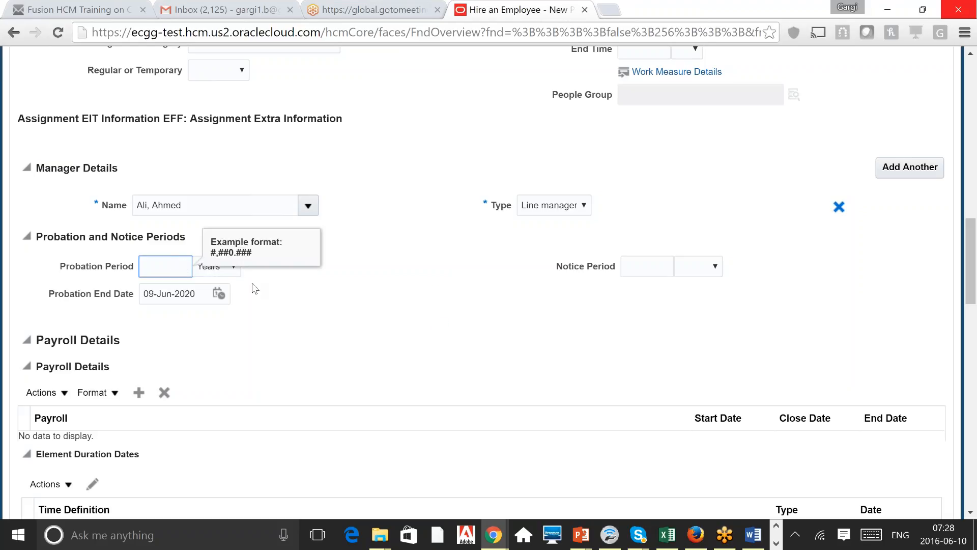
click(238, 272)
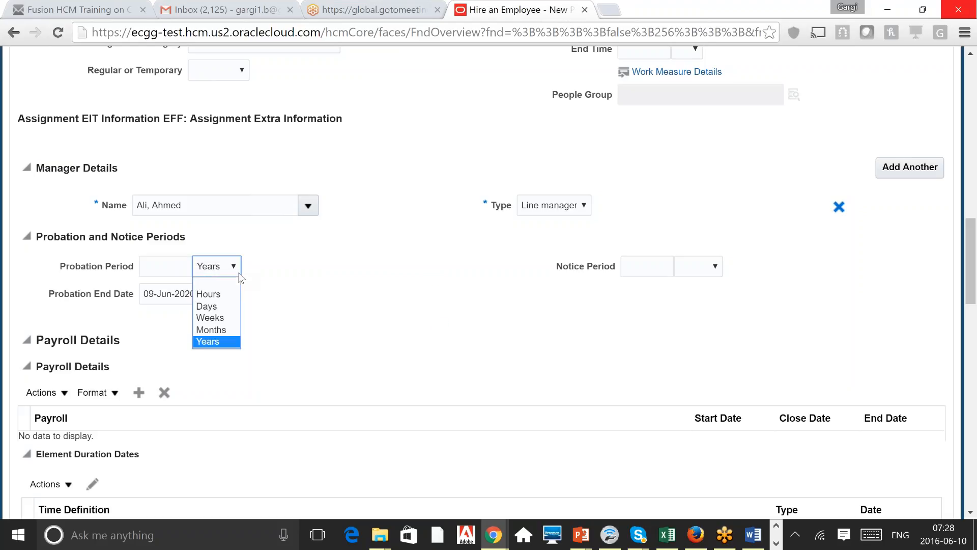
click(214, 283)
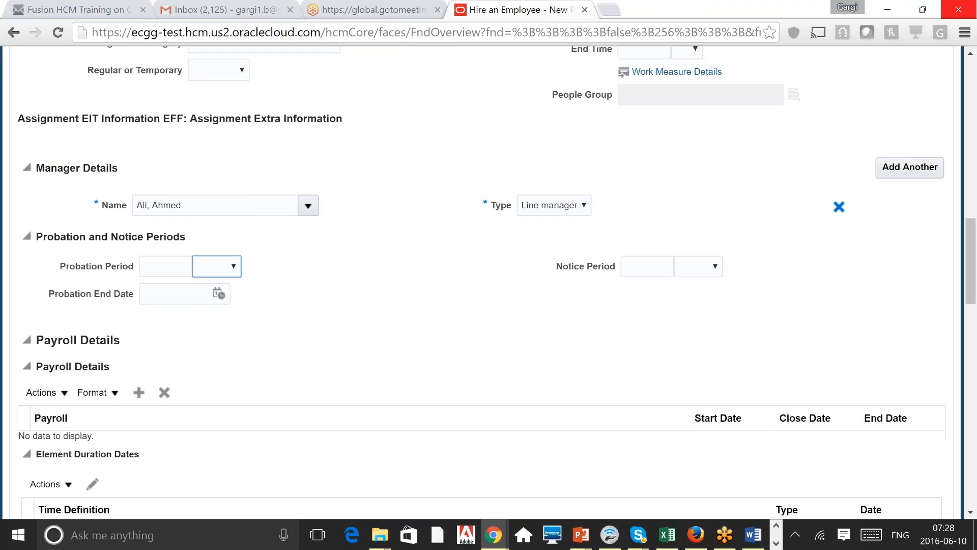
click(670, 268)
click(698, 266)
Step: Add a UAE Monthly Payroll row in Payroll Details and scroll to Salary Information
scroll(488, 279, down, 3)
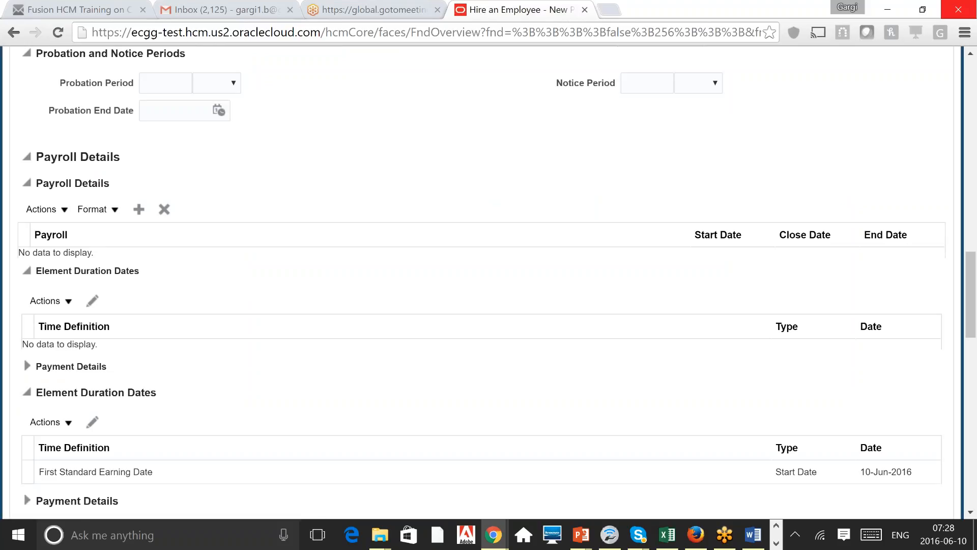
click(139, 209)
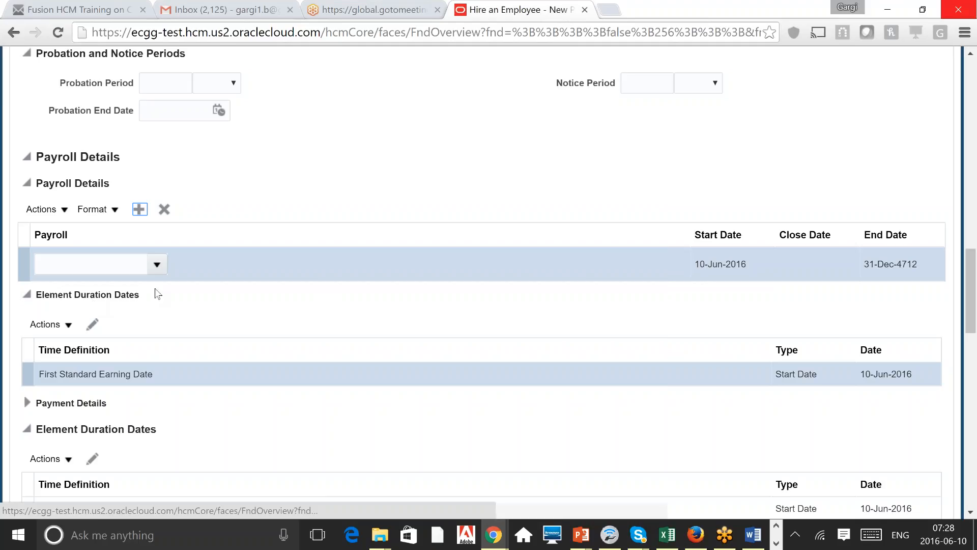
click(158, 265)
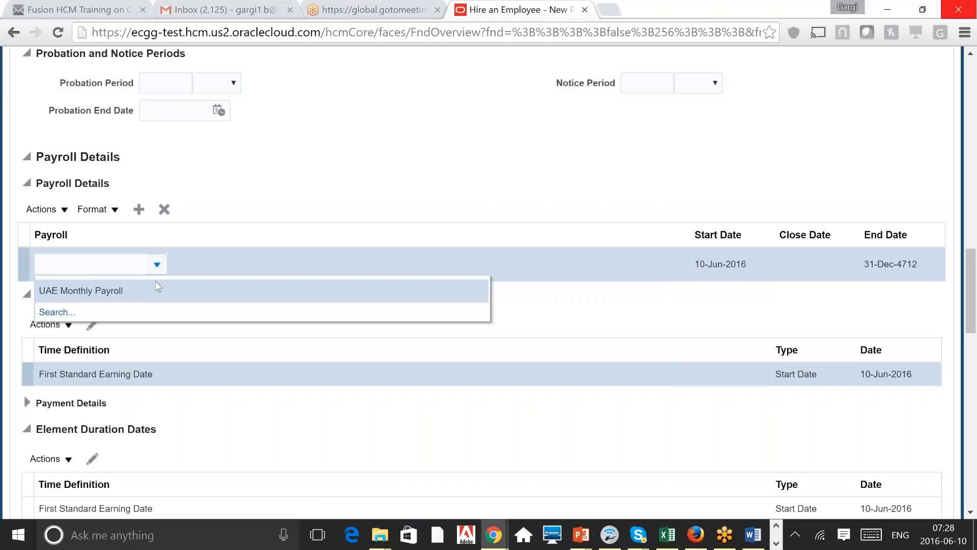
click(157, 264)
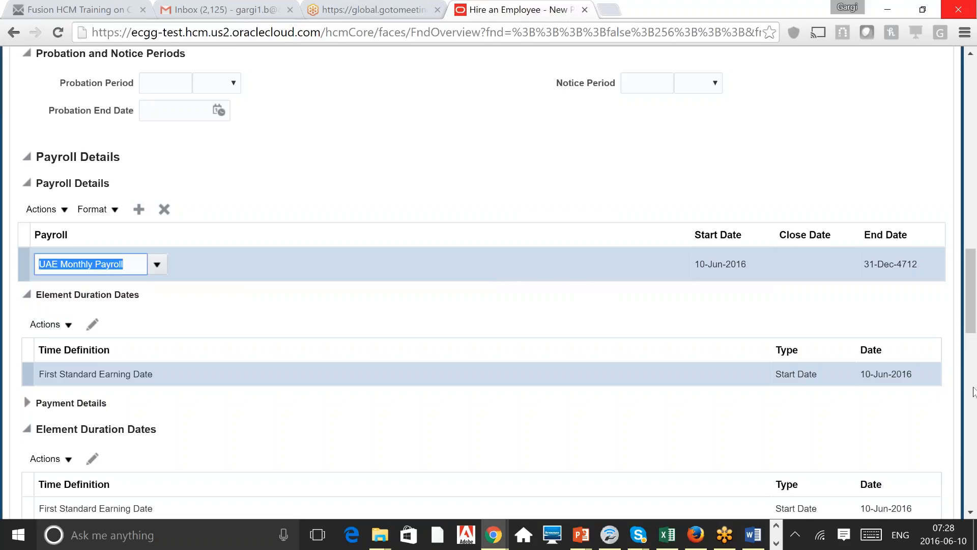
click(973, 392)
drag(975, 354, 976, 349)
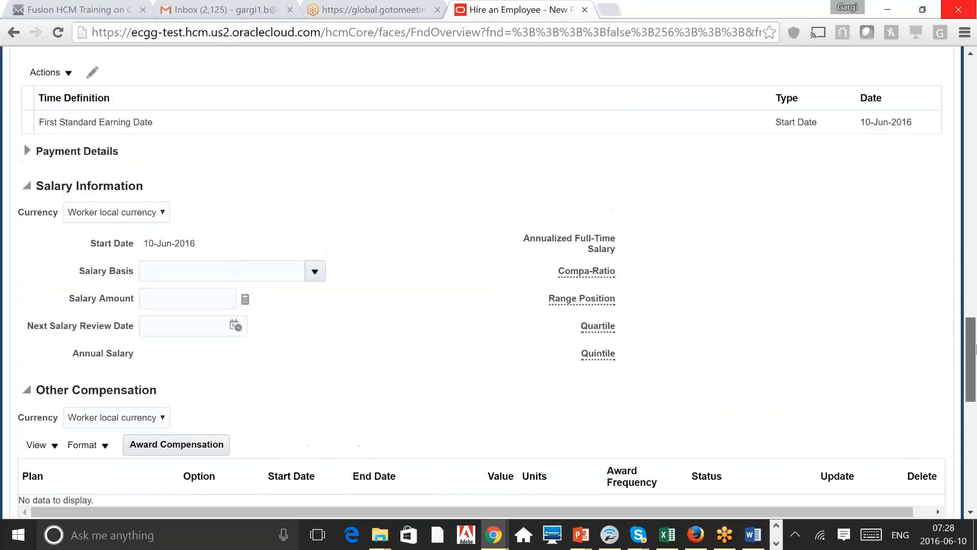
scroll(975, 349, up, 5)
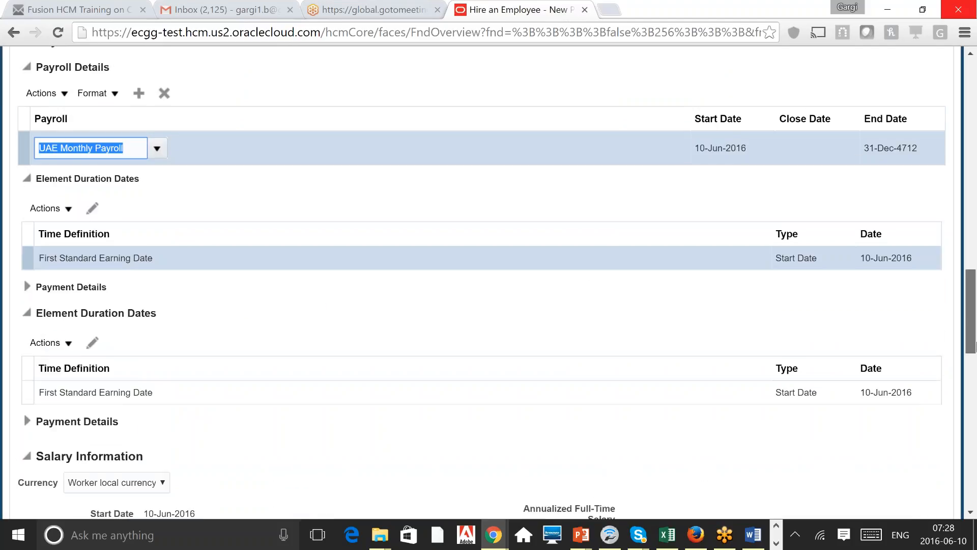
drag(976, 346, 976, 367)
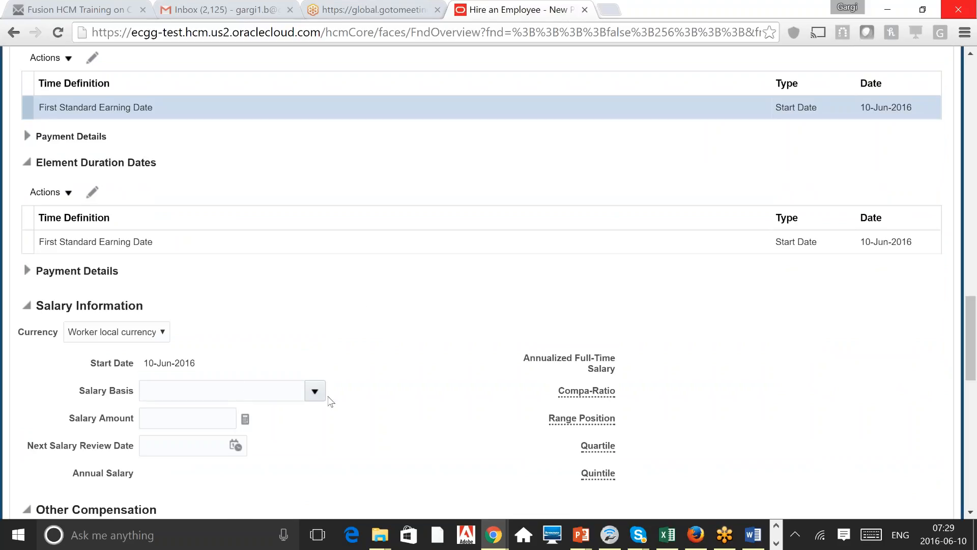
Step: Set Salary Basis to UAE Annual Salary with a 30,000.00 AED salary amount
click(314, 391)
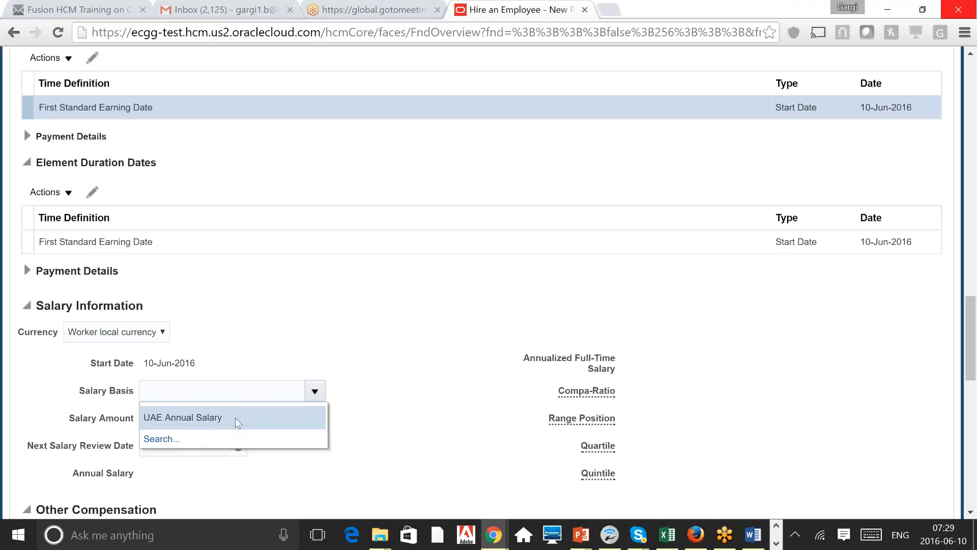
click(218, 417)
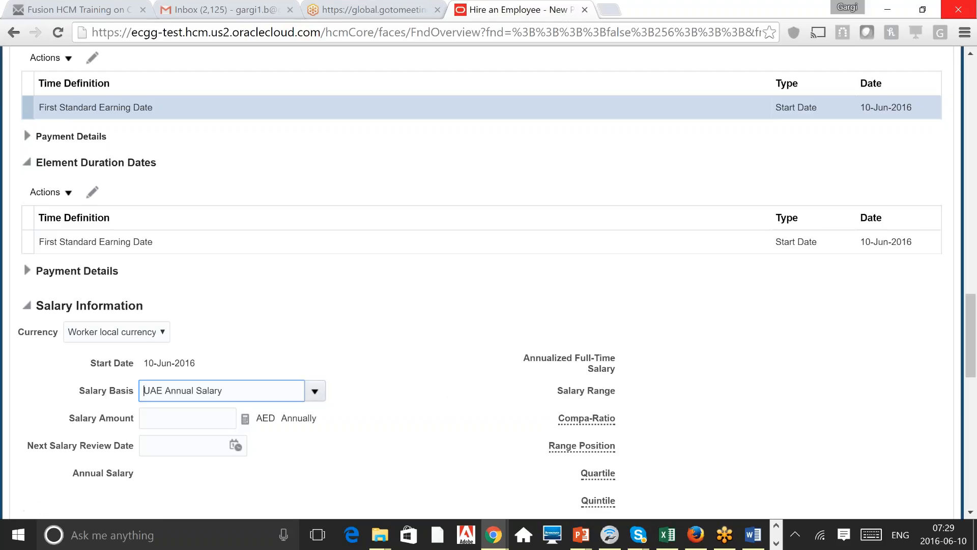
click(218, 410)
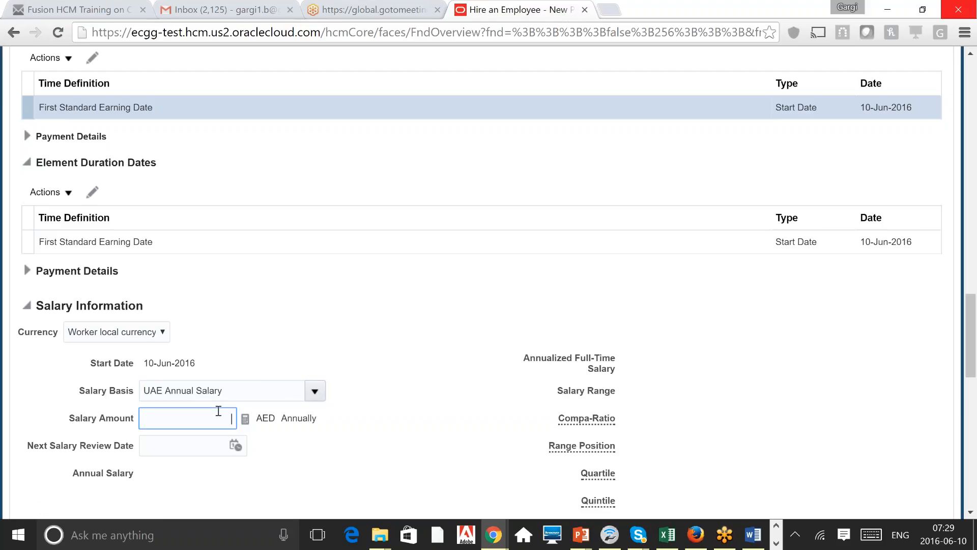
text(30000)
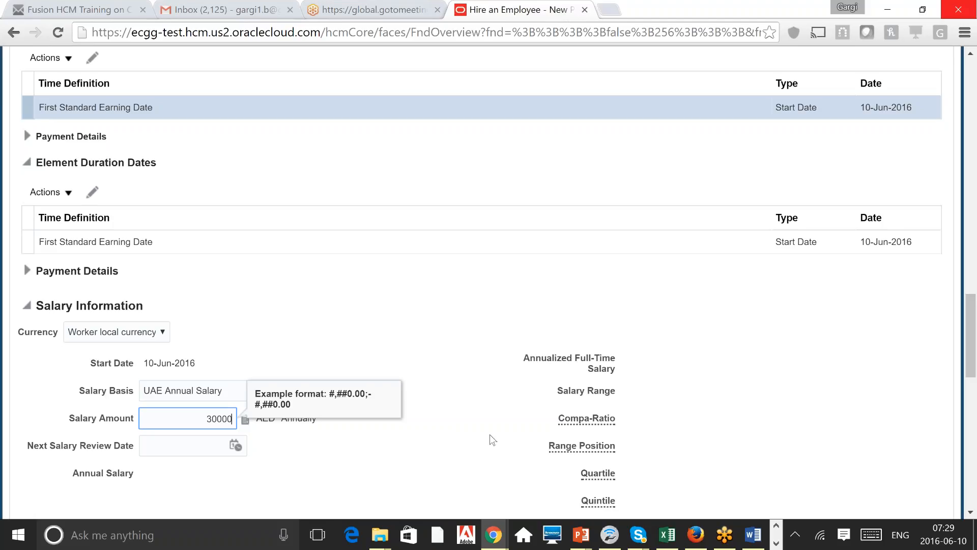
click(492, 440)
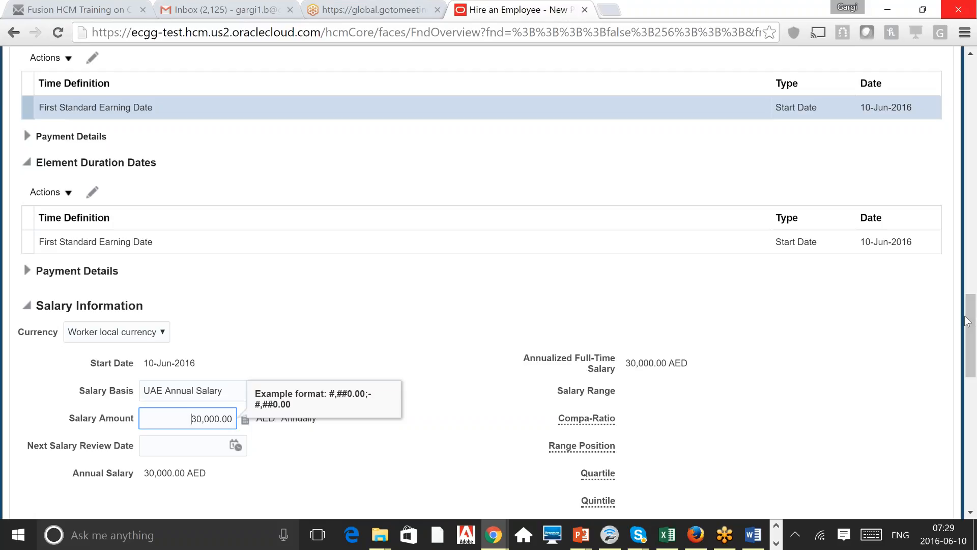
scroll(972, 320, down, 3)
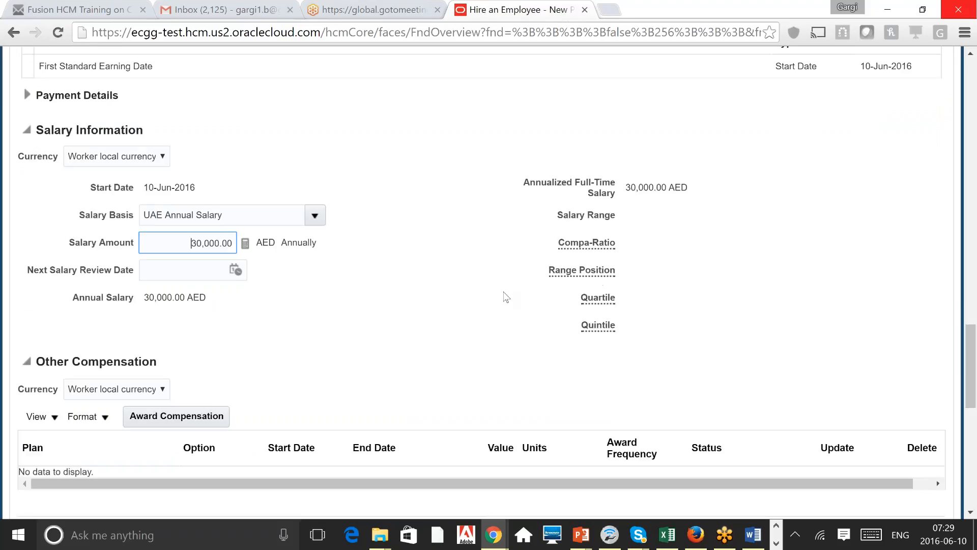
click(404, 321)
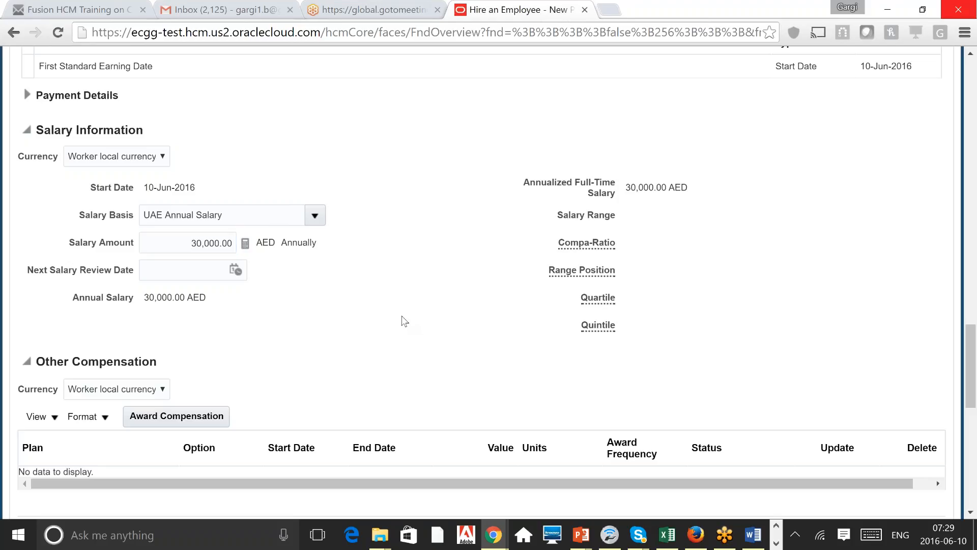
scroll(405, 320, down, 3)
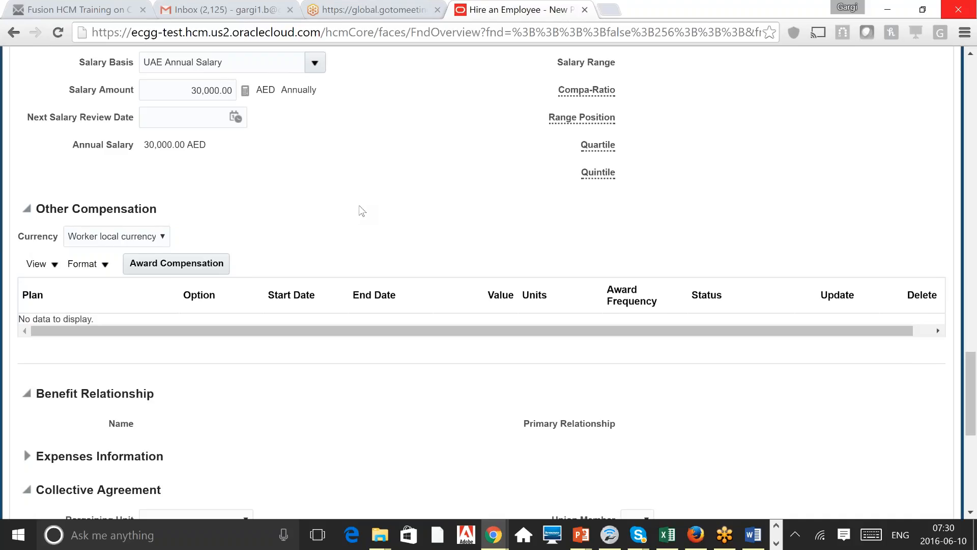
scroll(359, 206, down, 7)
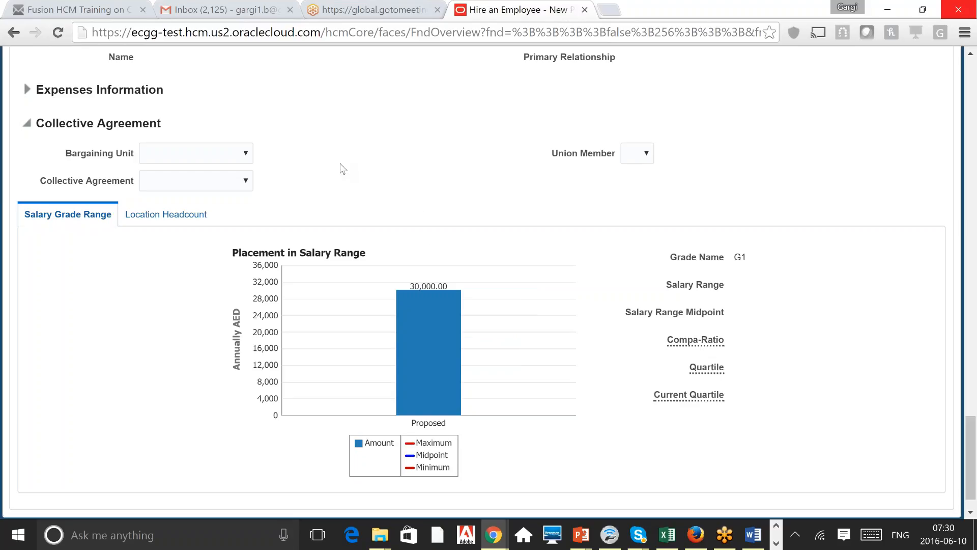
scroll(342, 169, up, 1)
scroll(342, 169, up, 3)
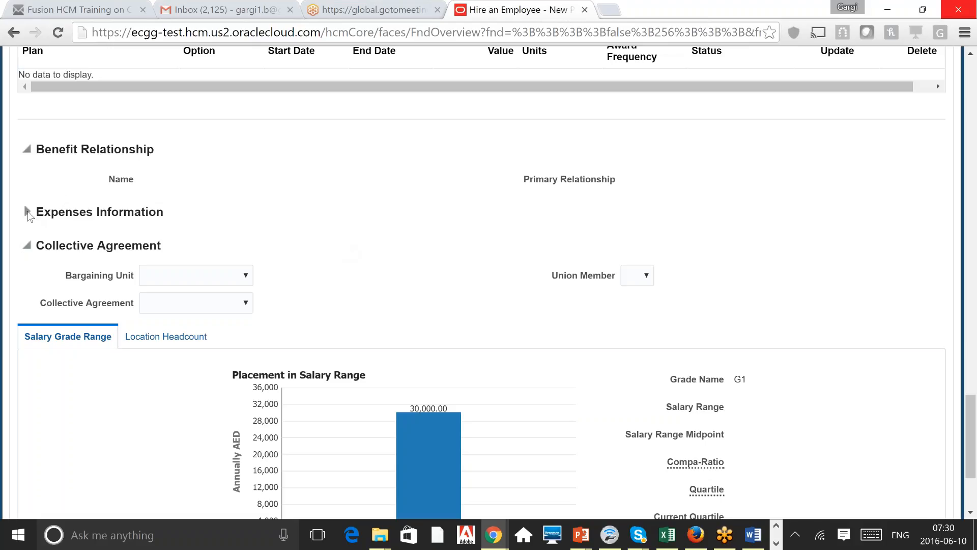
Step: Expand Expenses Information to show the Default Expense Account and Expense Check Send-to Address fields
click(27, 211)
click(27, 211)
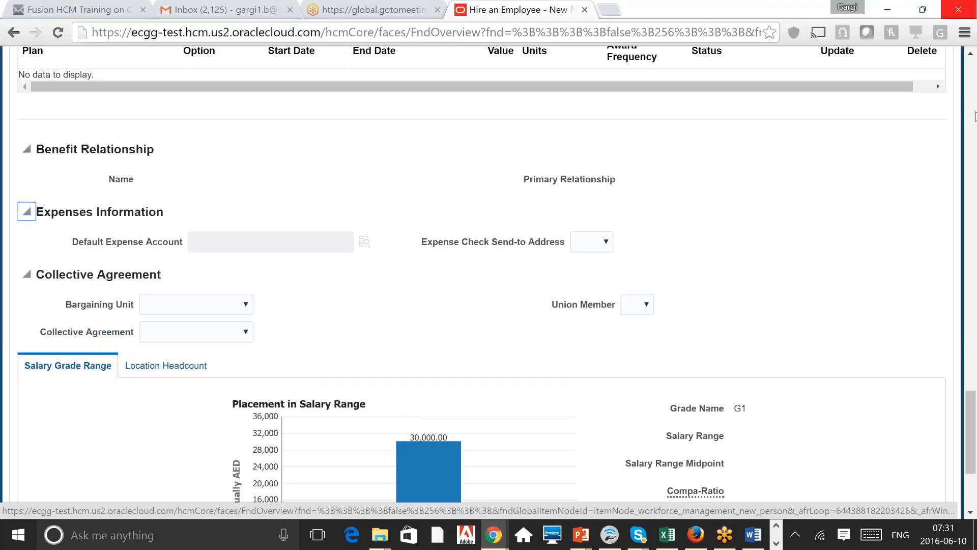
scroll(976, 116, up, 1)
click(972, 291)
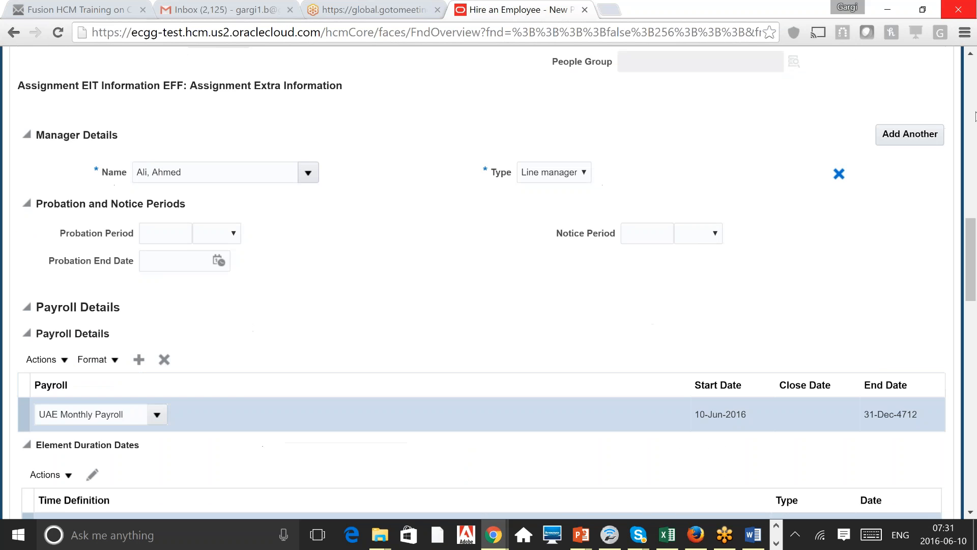
drag(972, 291, 973, 236)
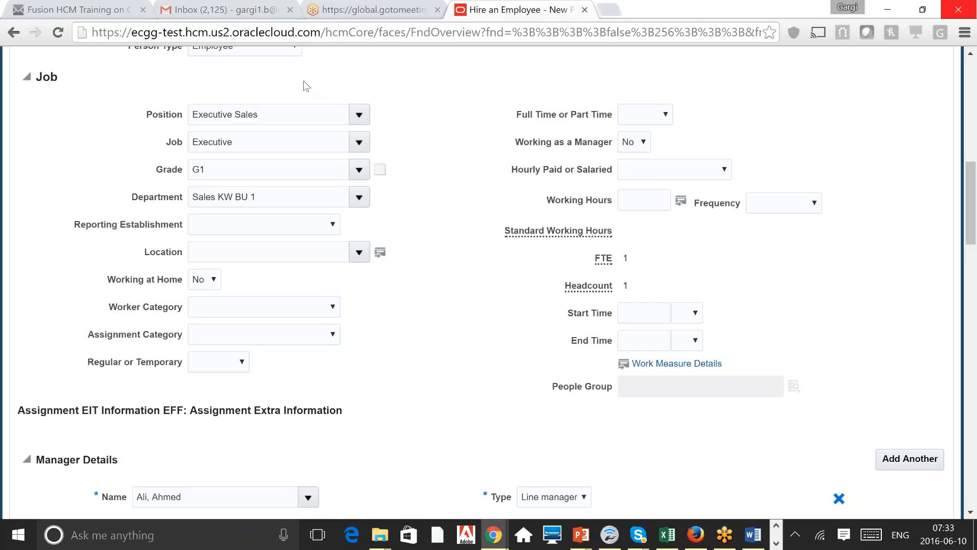
click(332, 335)
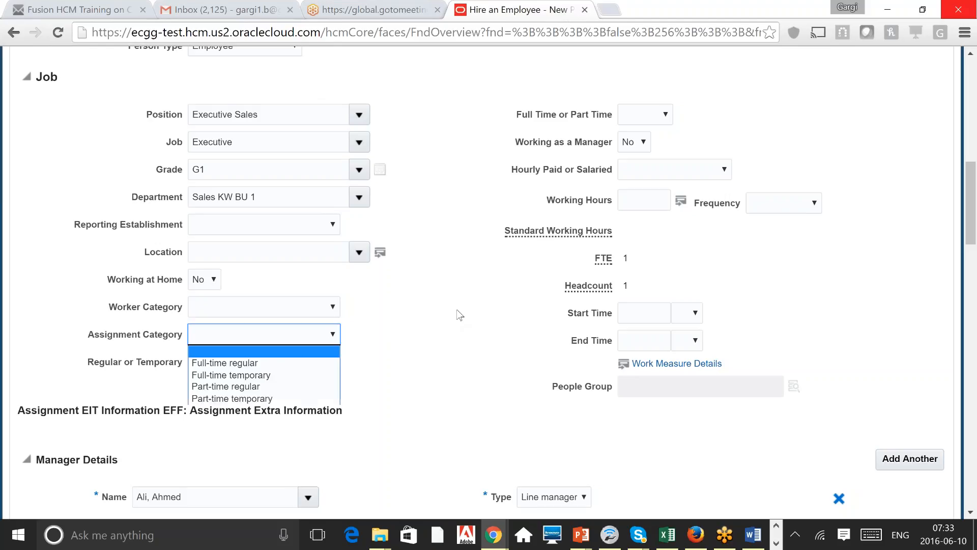
click(458, 311)
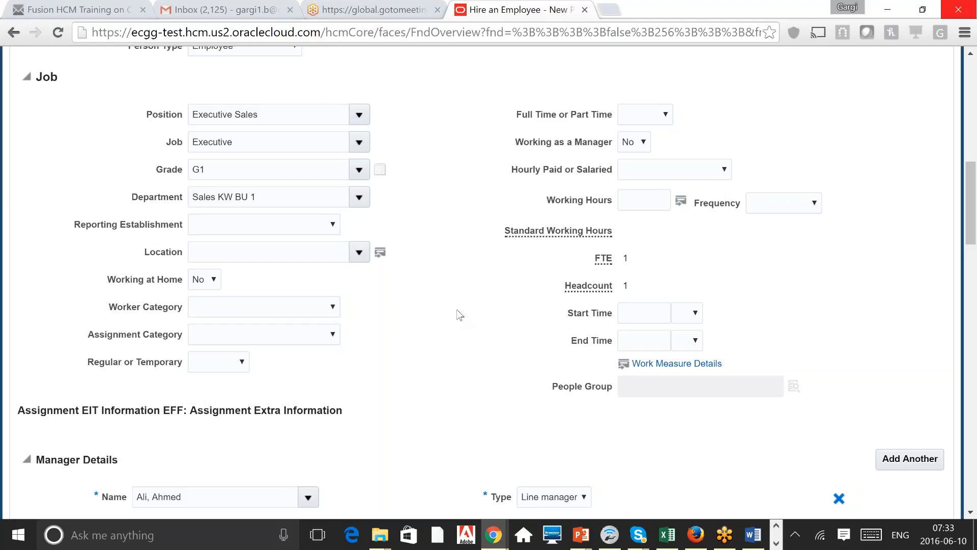
scroll(459, 315, up, 7)
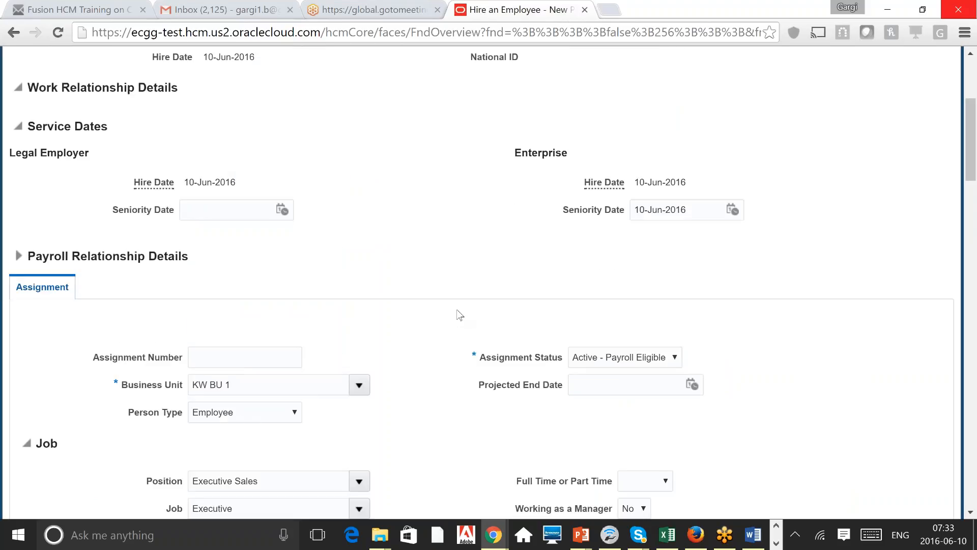
scroll(460, 315, up, 1)
scroll(459, 314, up, 3)
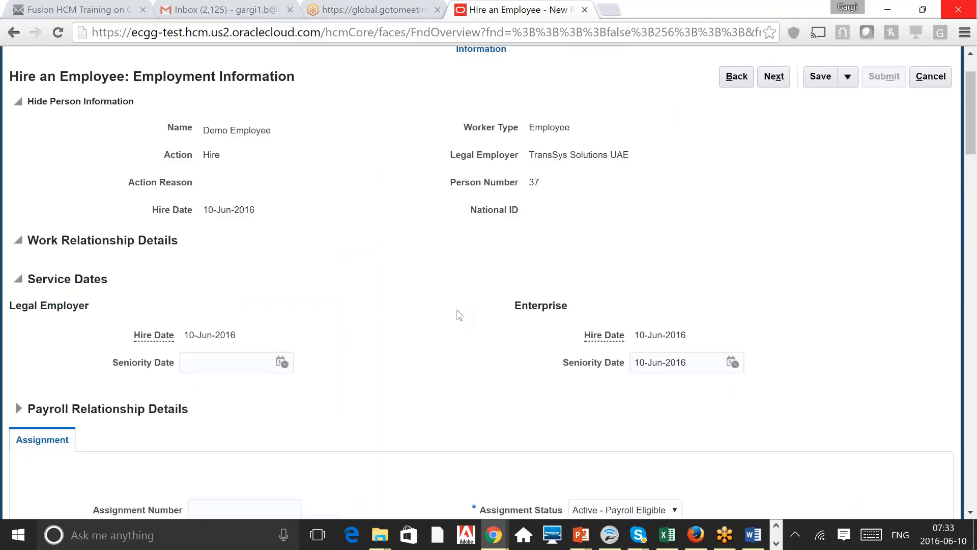
scroll(460, 314, up, 2)
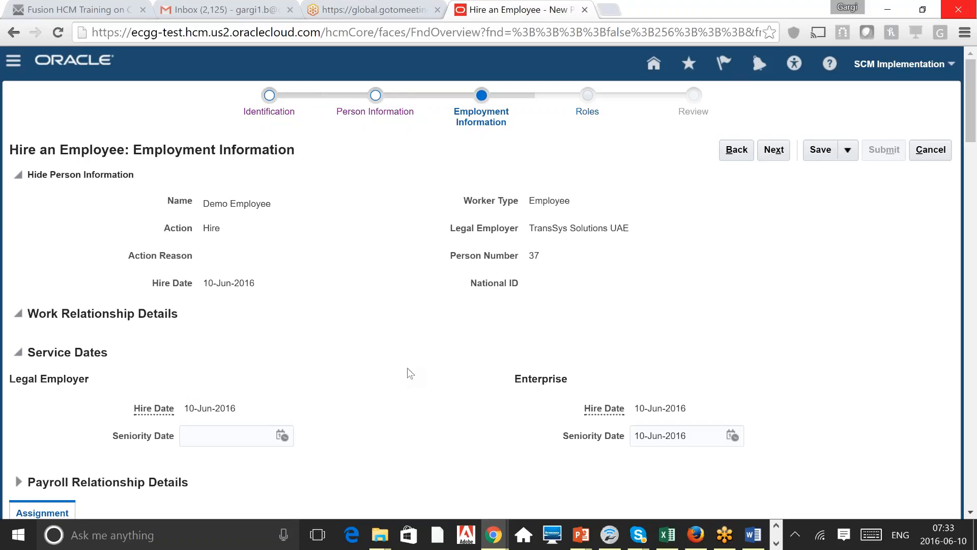
scroll(408, 368, down, 5)
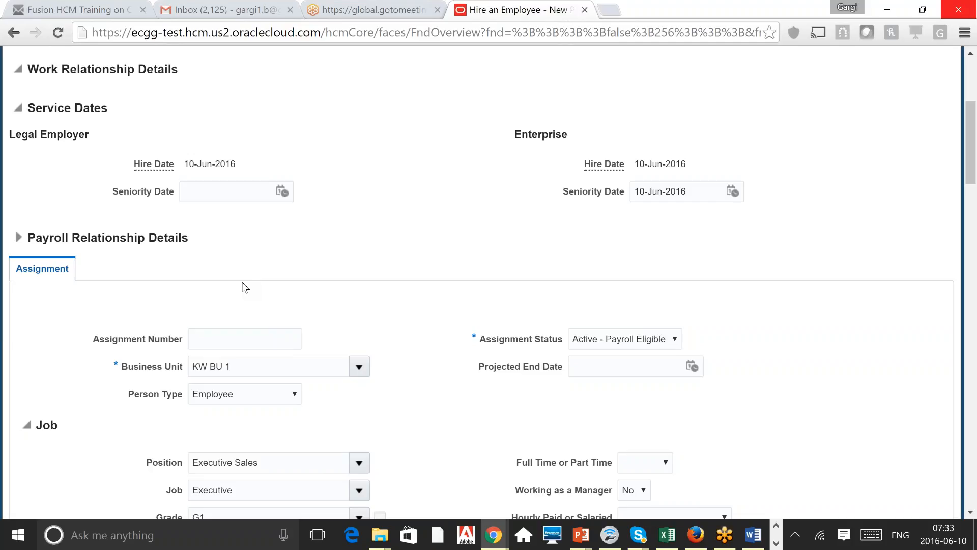
scroll(245, 287, up, 3)
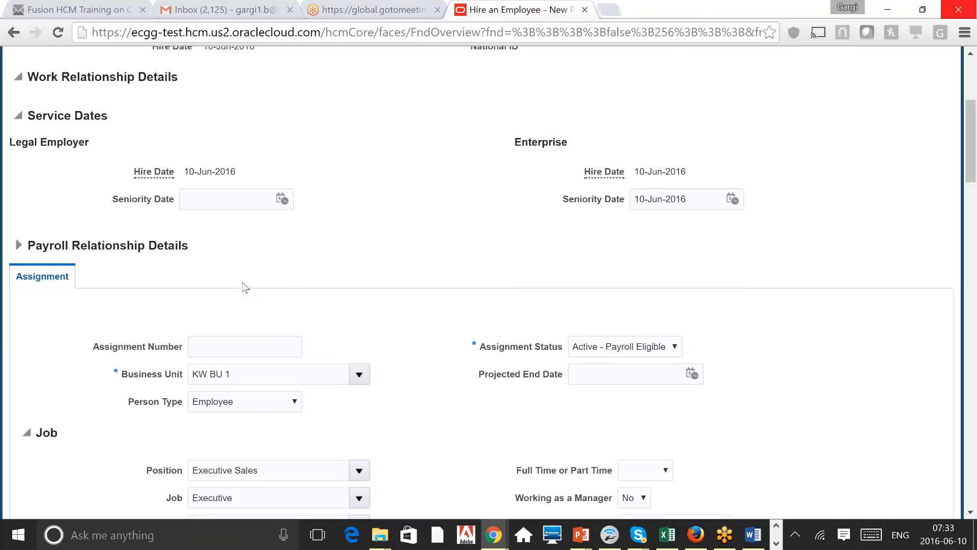
scroll(245, 287, up, 2)
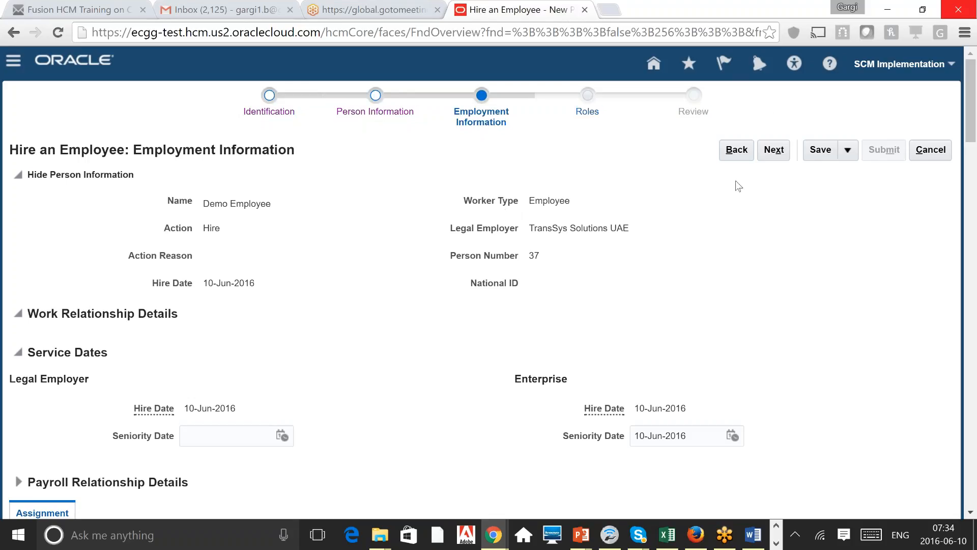
Step: On the Roles step, review the Employee and Line Manager role requests, then continue to Review
click(772, 151)
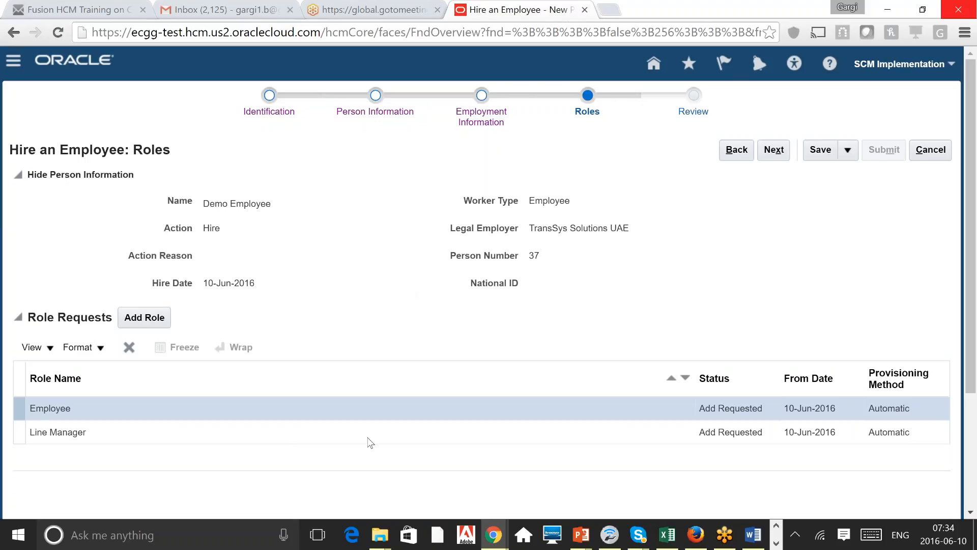
click(410, 412)
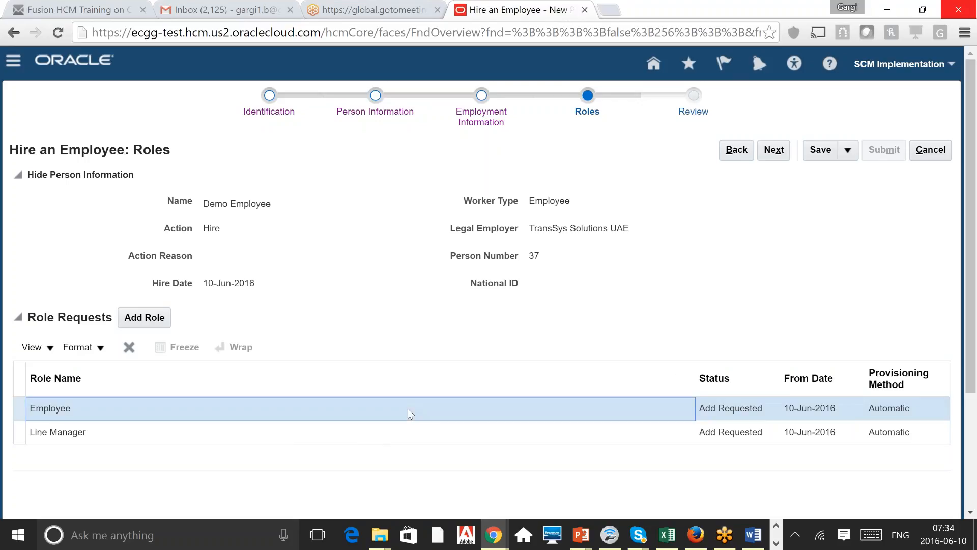
click(428, 434)
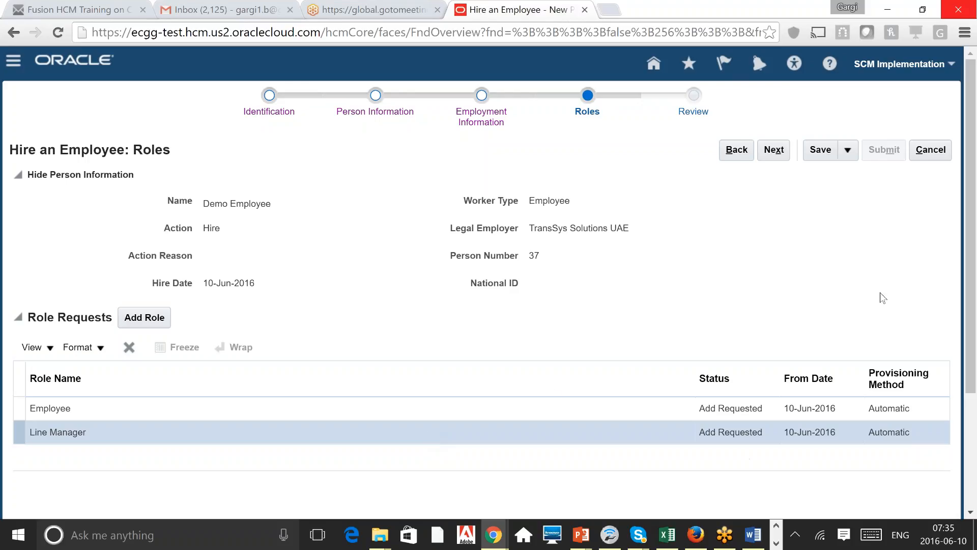
click(775, 150)
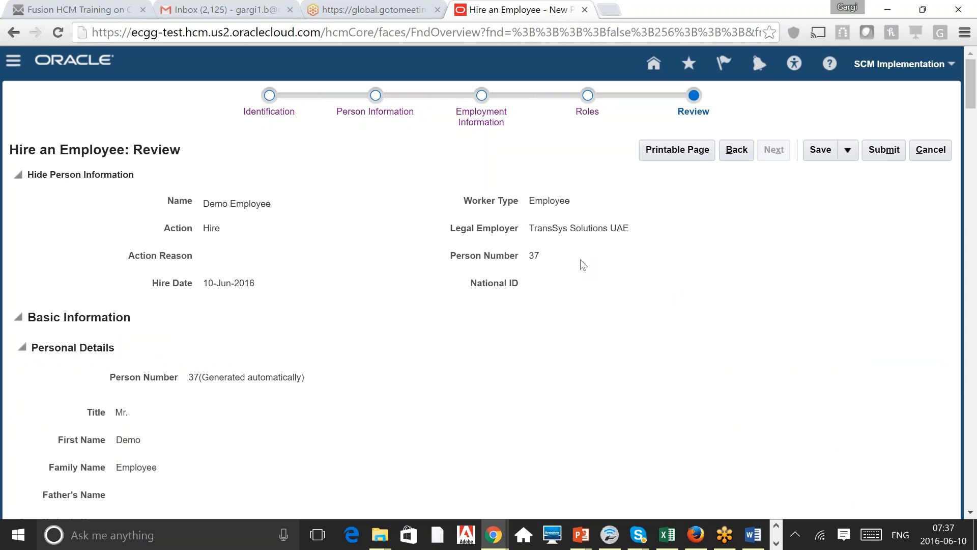
Step: Check the Review page for Demo Employee, person number 37, and submit the hire
scroll(583, 265, down, 20)
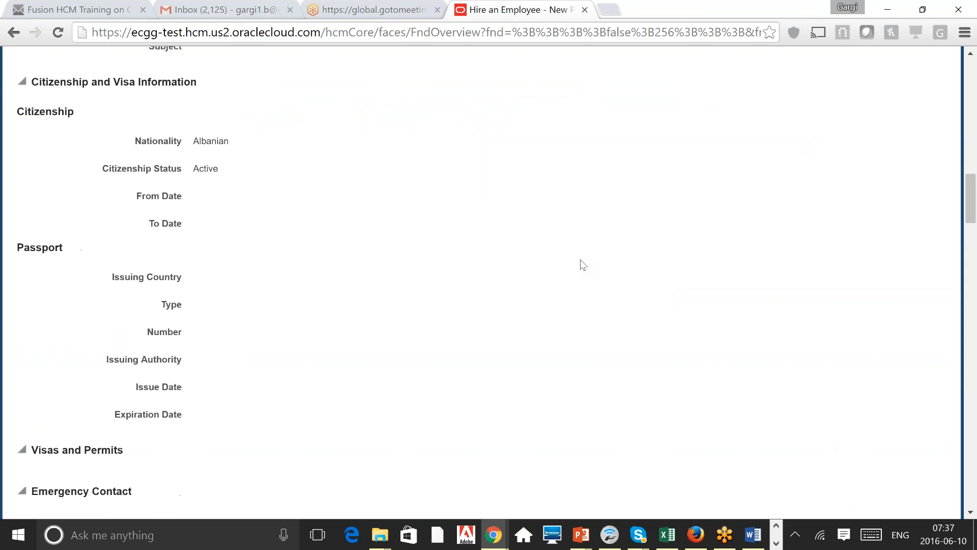
scroll(583, 264, down, 10)
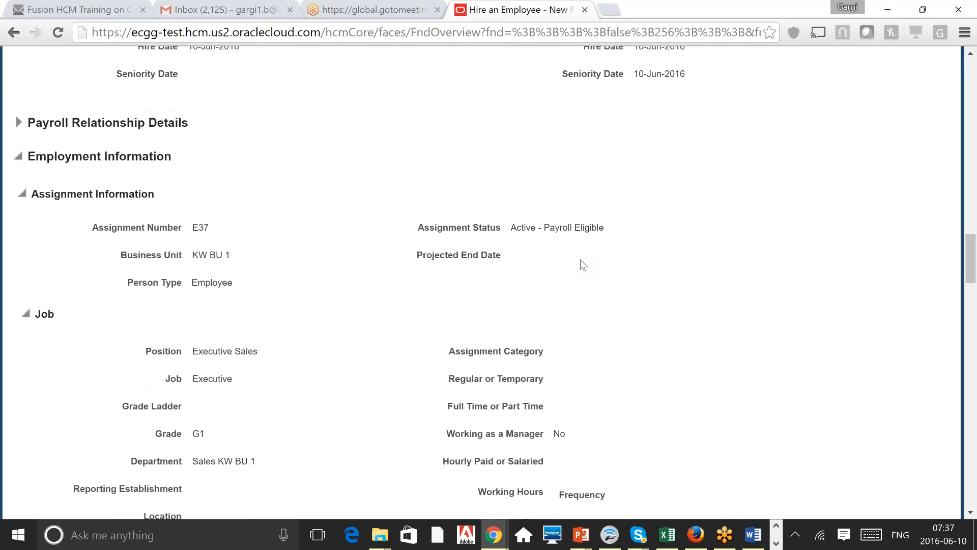
scroll(583, 265, up, 20)
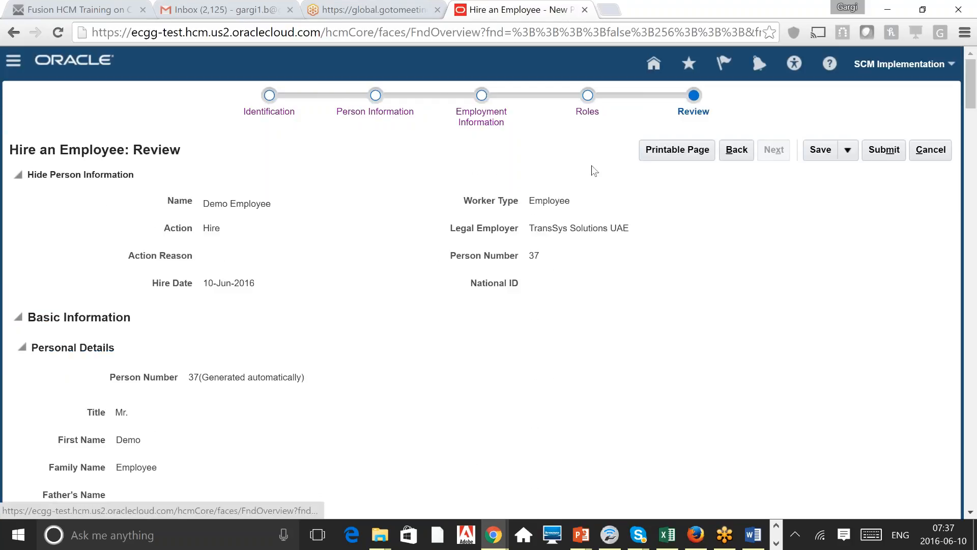
click(890, 158)
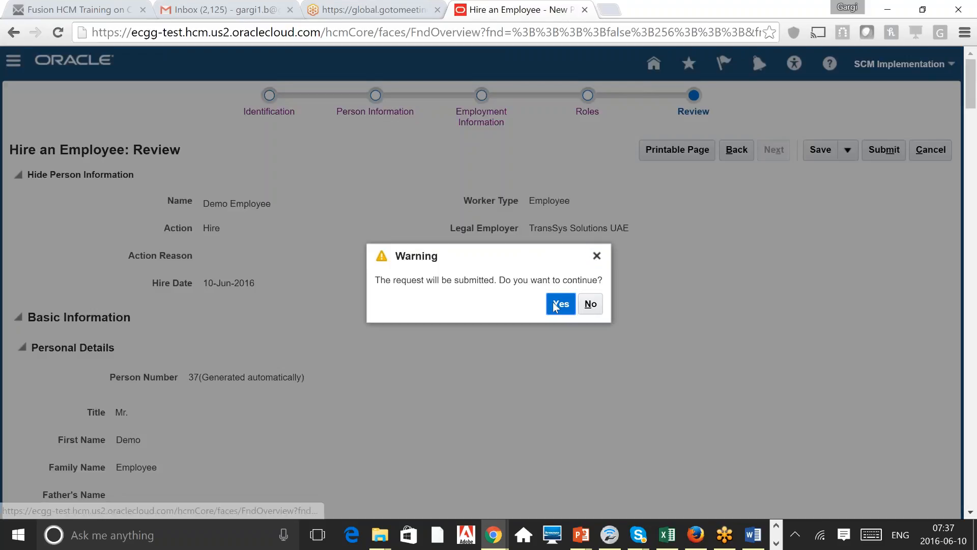
Step: Confirm the submit warning and acknowledge the 'request was submitted' message
click(555, 306)
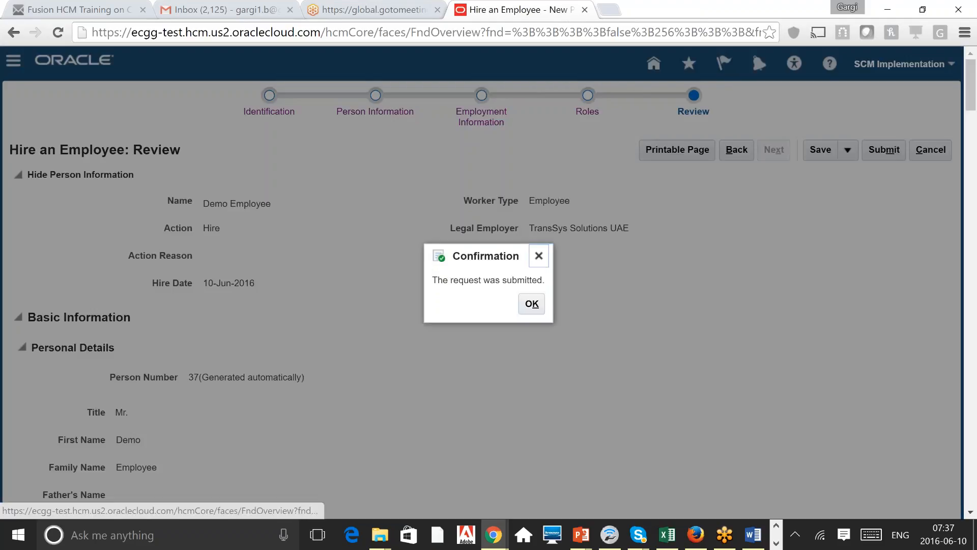
click(532, 304)
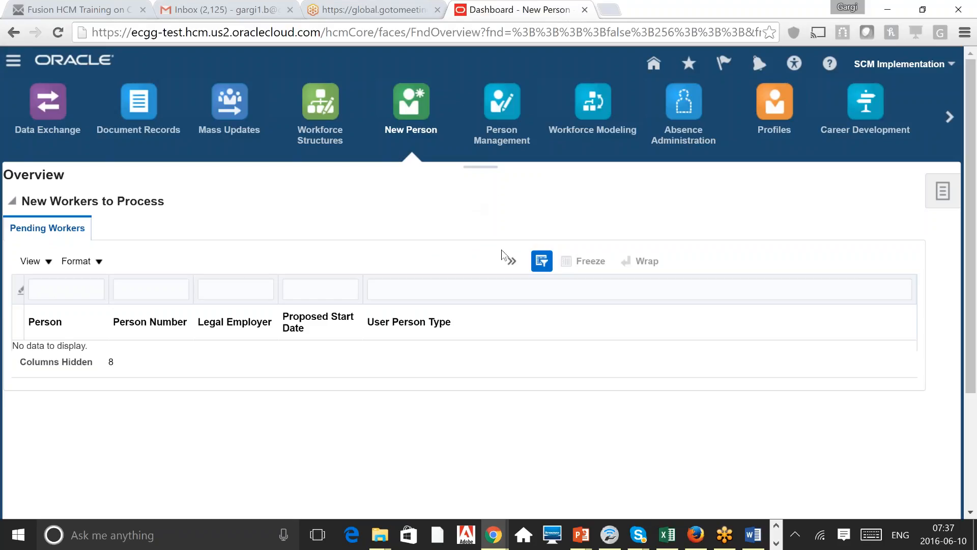
Step: Open the Person Management search and tick Include terminated work relationships, keeping the effective date
click(503, 104)
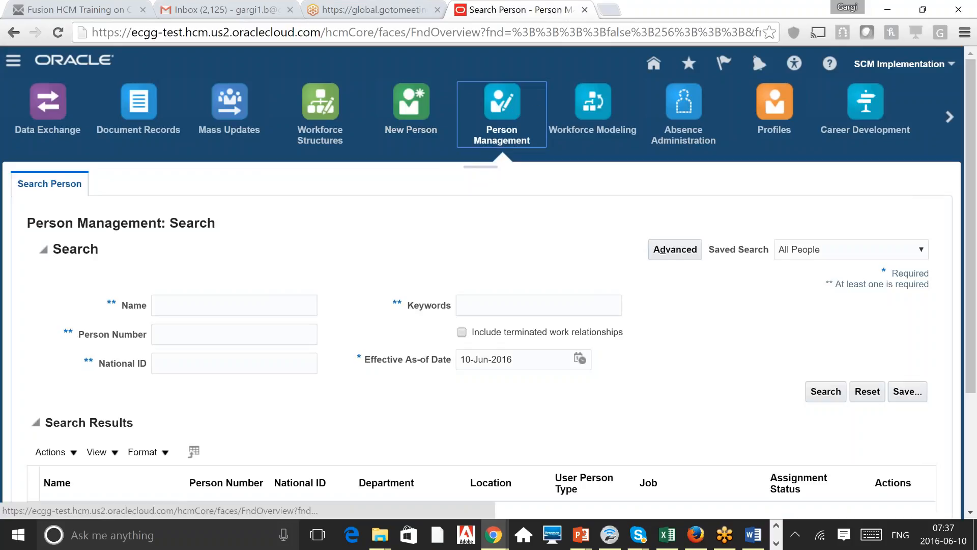
click(234, 334)
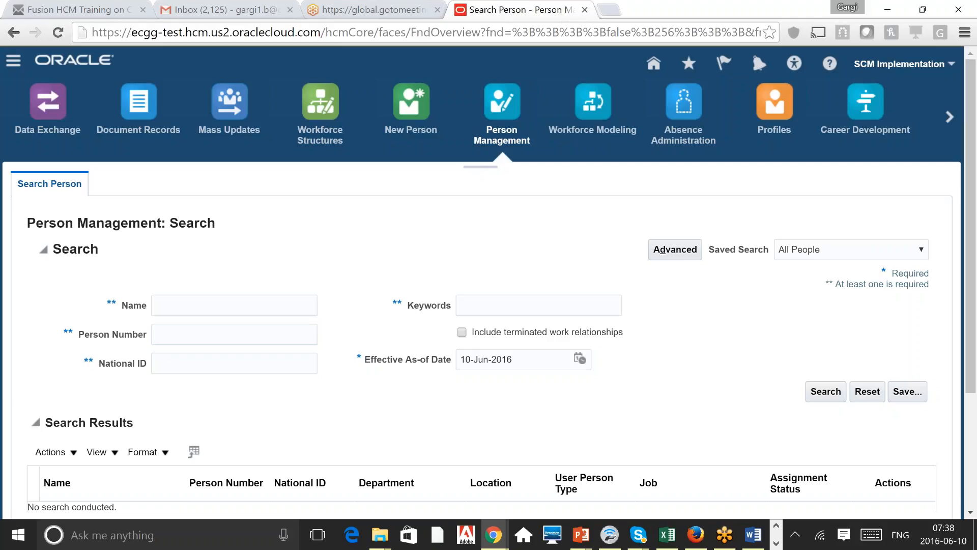
triple_click(530, 362)
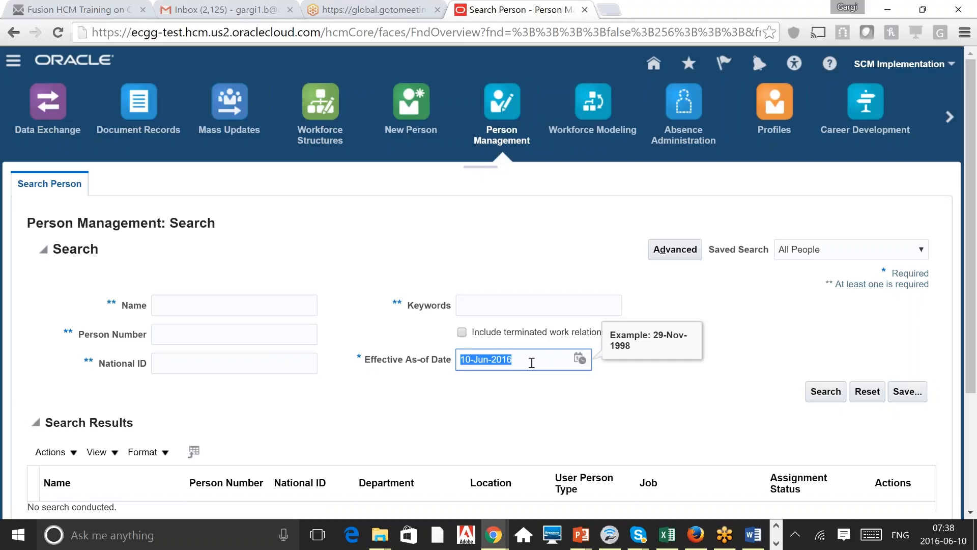
click(548, 238)
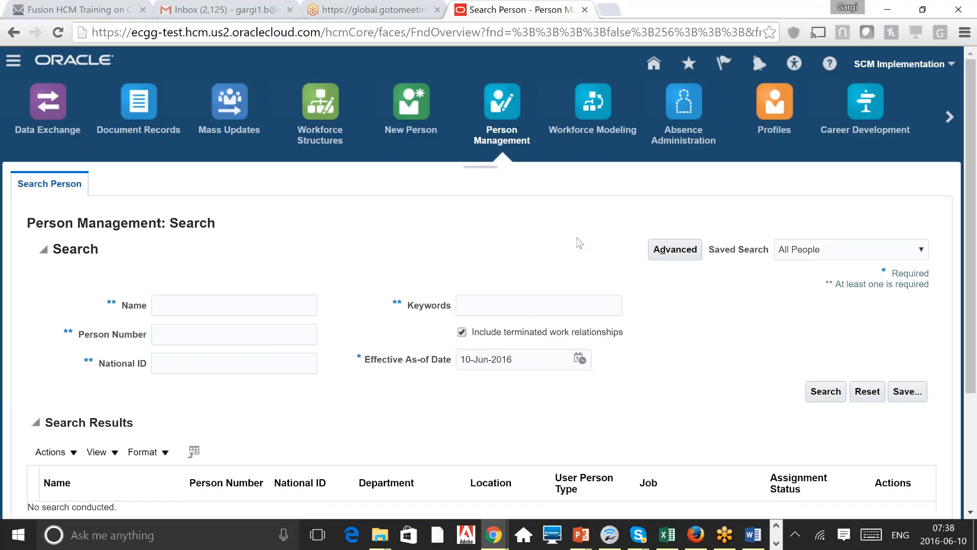
click(460, 333)
triple_click(529, 364)
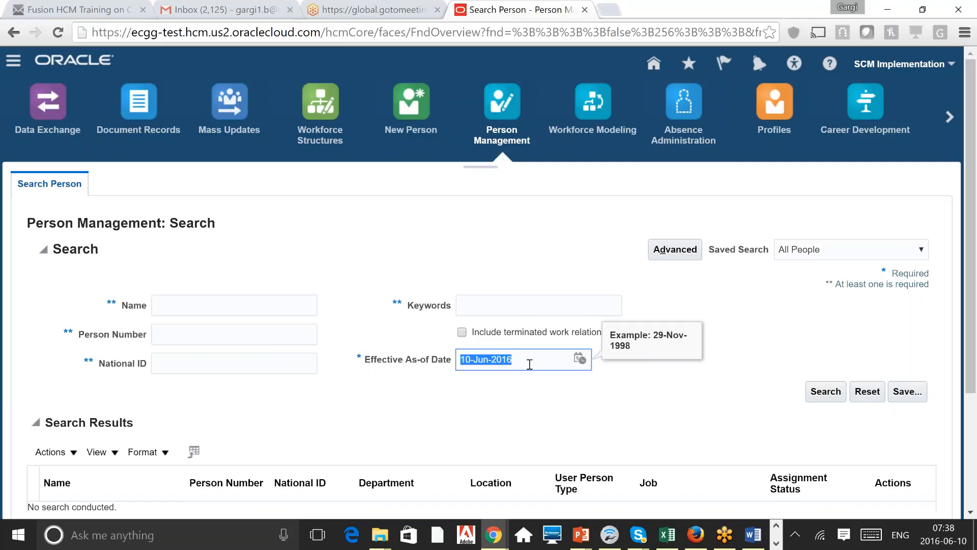
click(463, 340)
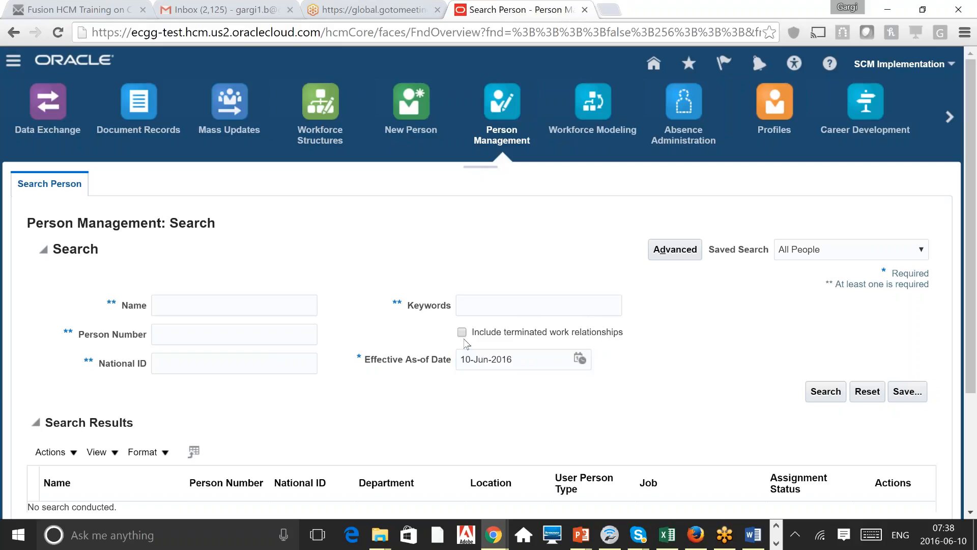
click(462, 333)
Step: Search for Person Number 37
click(242, 338)
text(37)
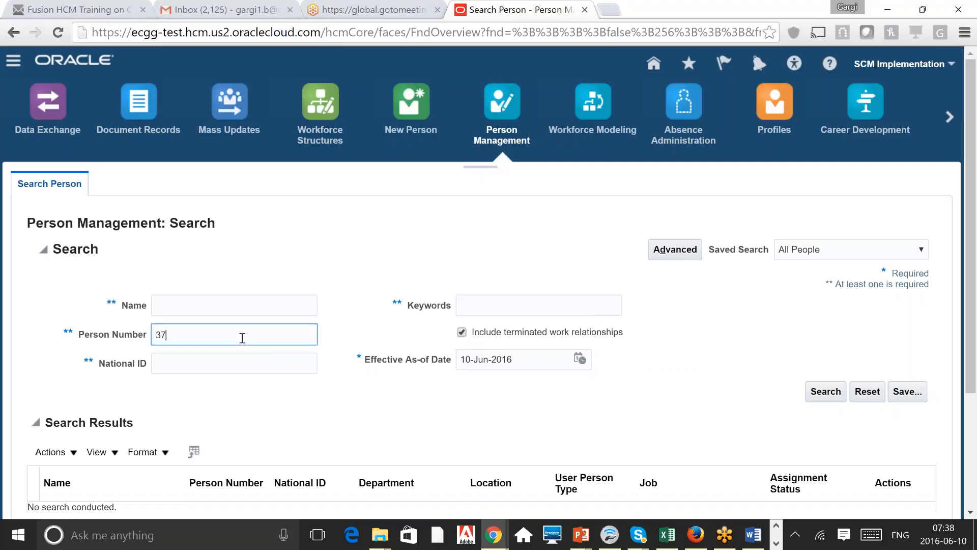
key(Return)
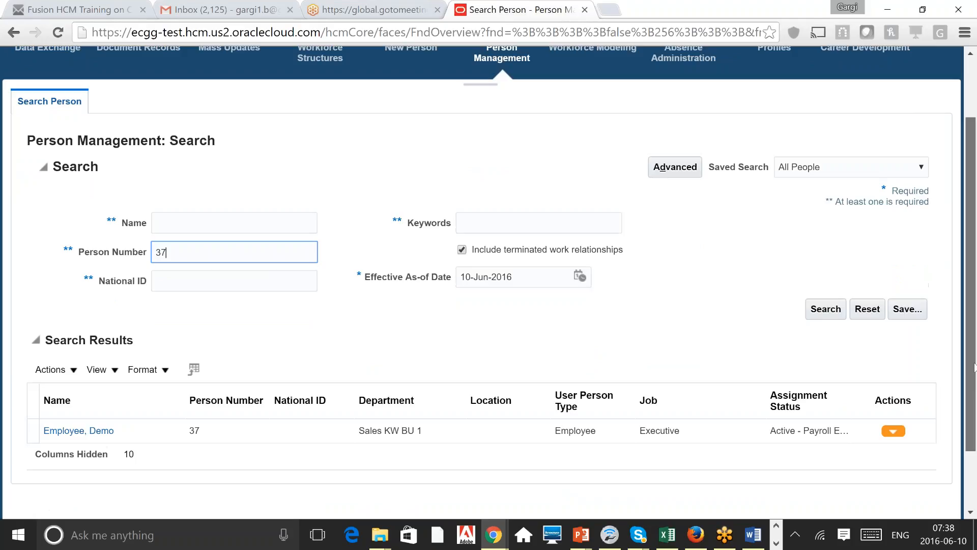
Step: Select the demo employee's result row and untick Include terminated work relationships
scroll(289, 431, down, 1)
click(289, 432)
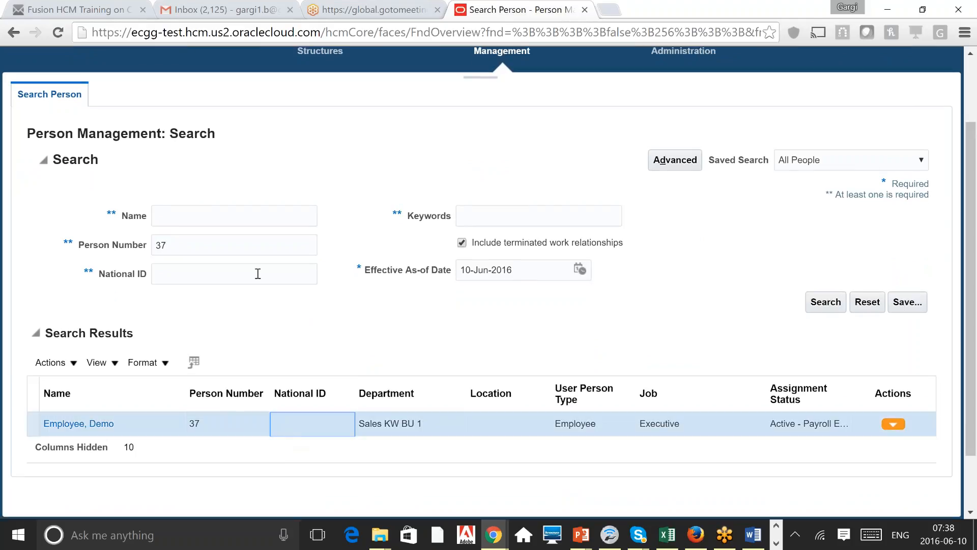
click(461, 242)
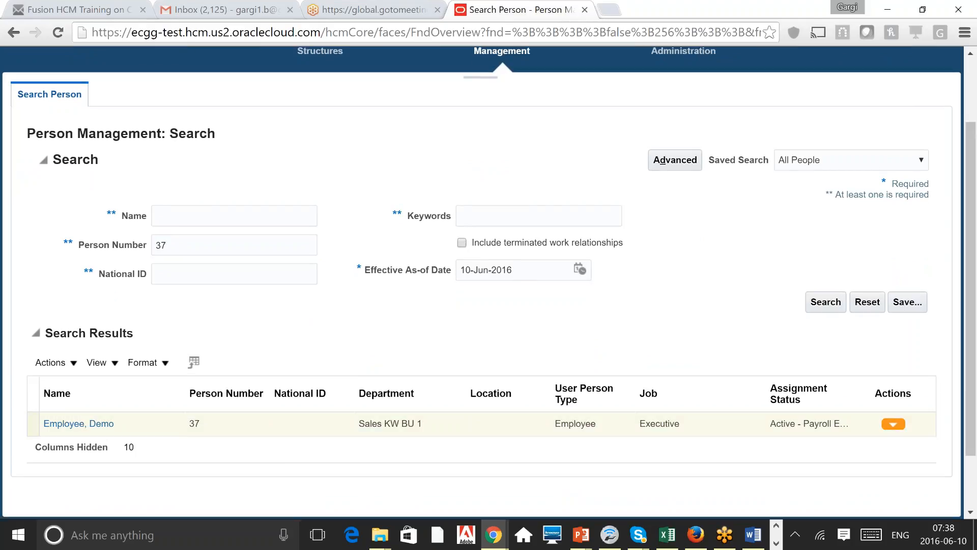
key(shift+Tab)
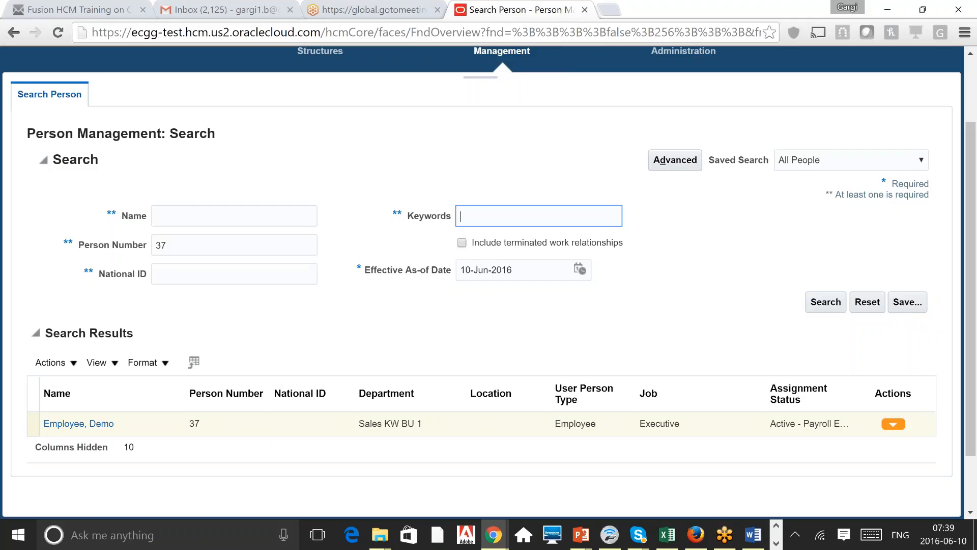
Step: Review the National ID and Name criteria, then switch to Advanced Search
click(241, 279)
click(245, 211)
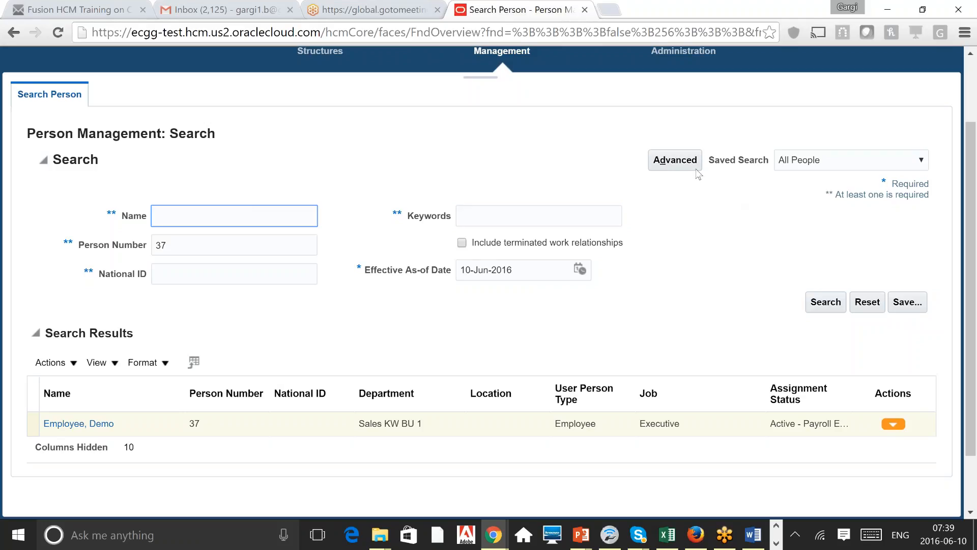
click(669, 167)
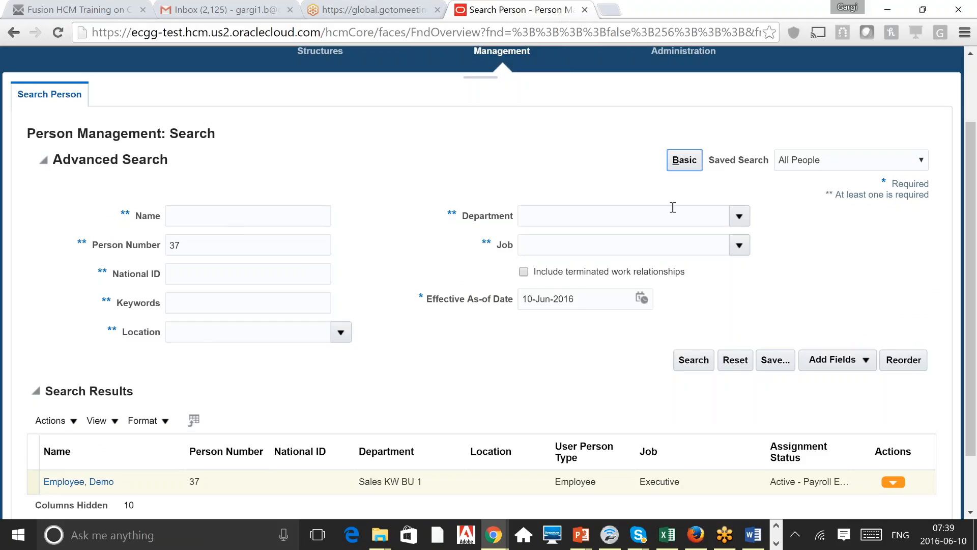
click(691, 167)
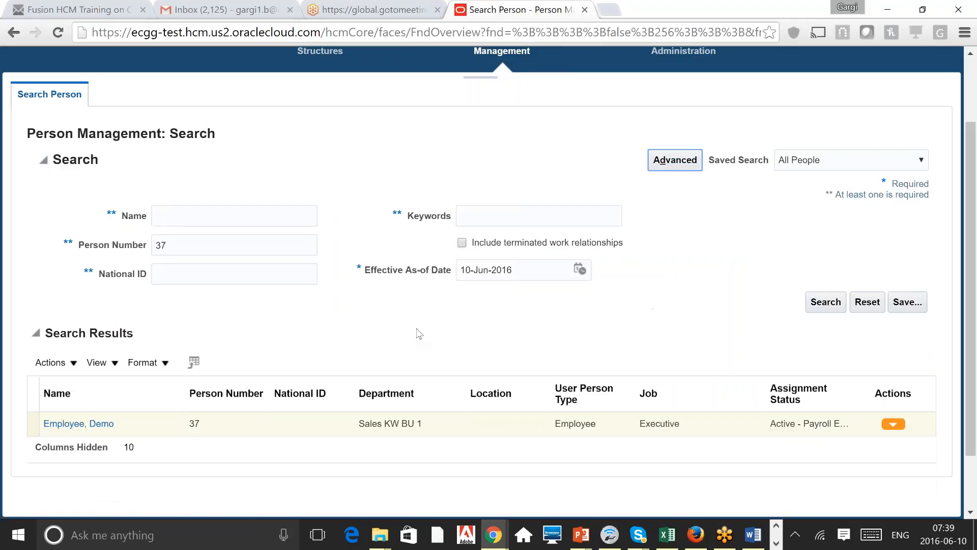
click(668, 168)
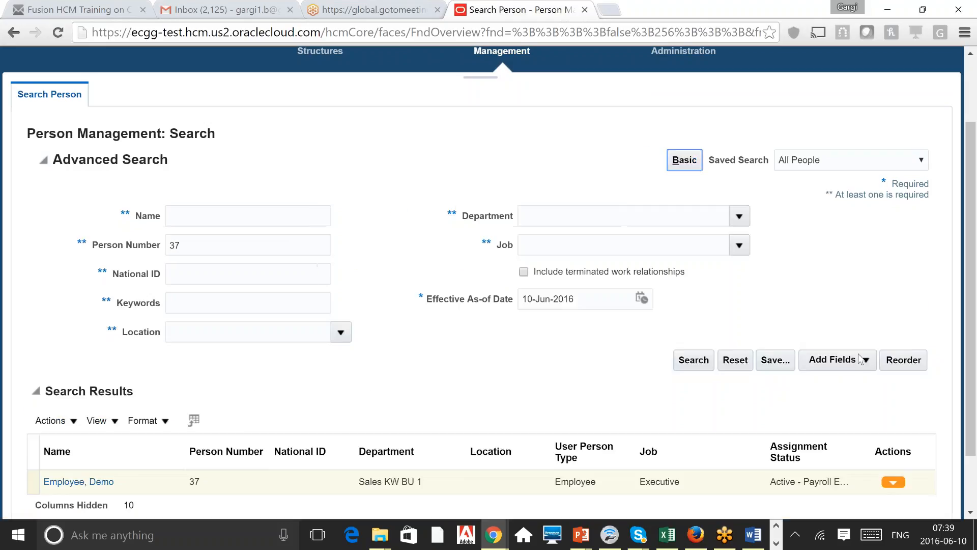
click(866, 363)
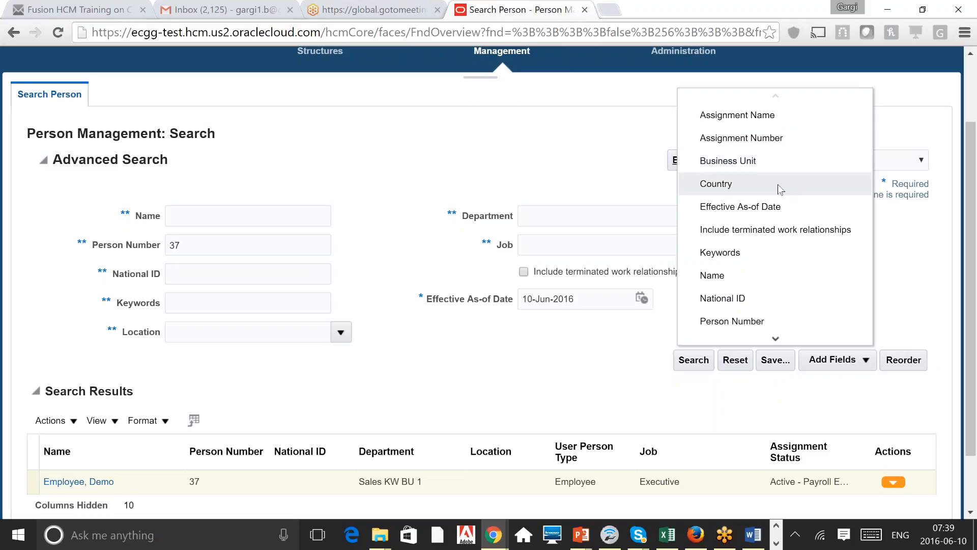
click(775, 339)
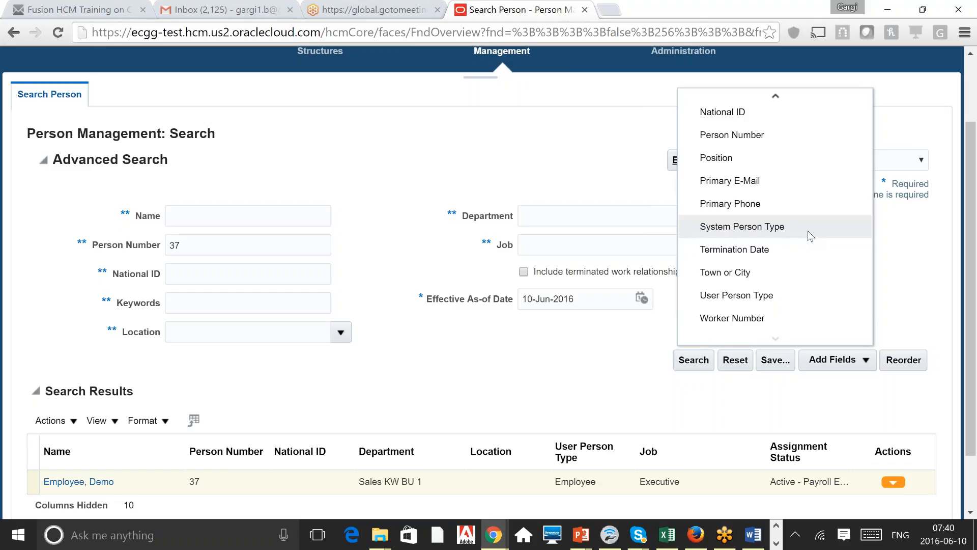
click(539, 174)
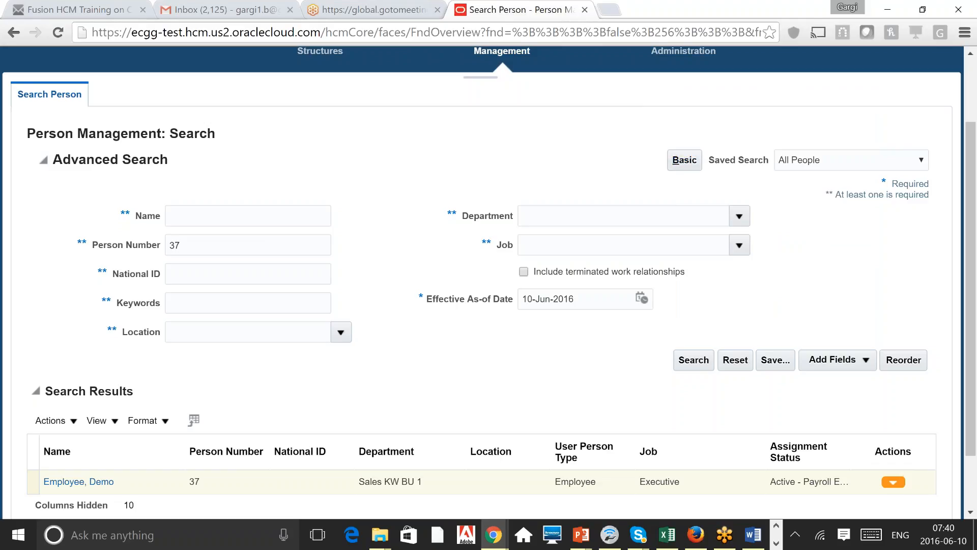
click(846, 357)
click(684, 160)
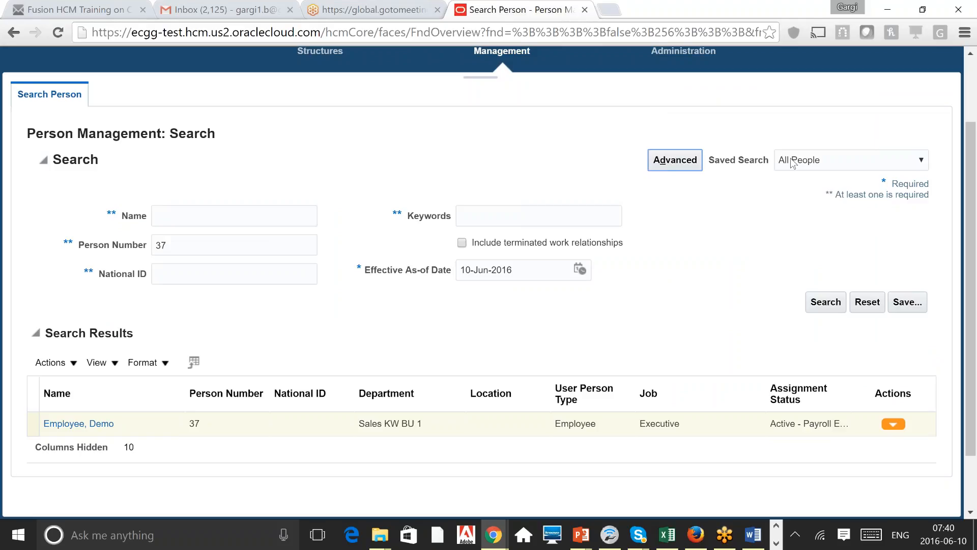
click(835, 166)
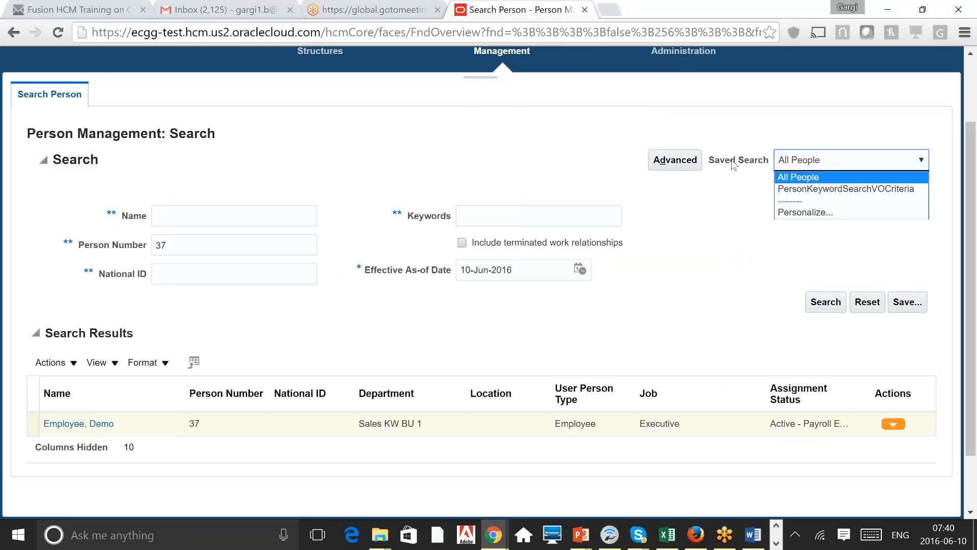
click(826, 160)
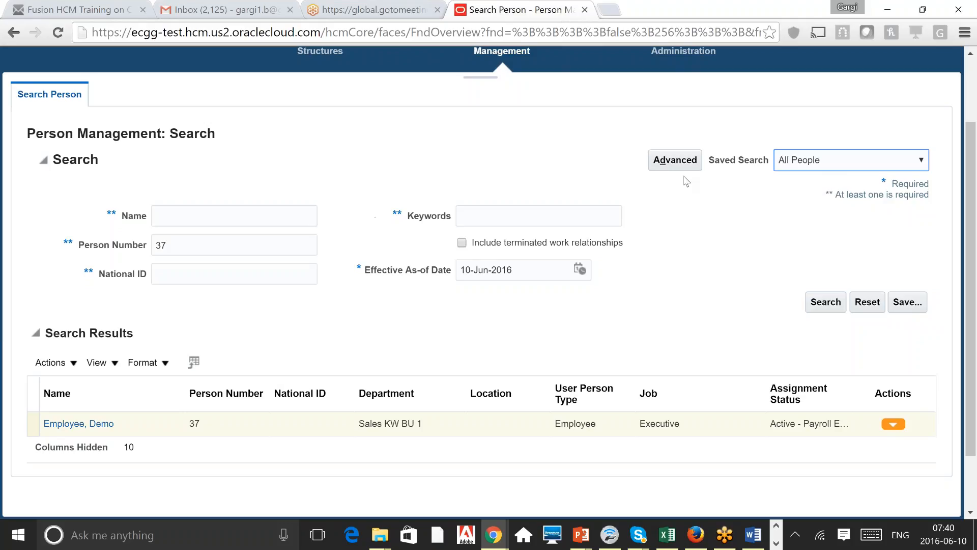
click(677, 162)
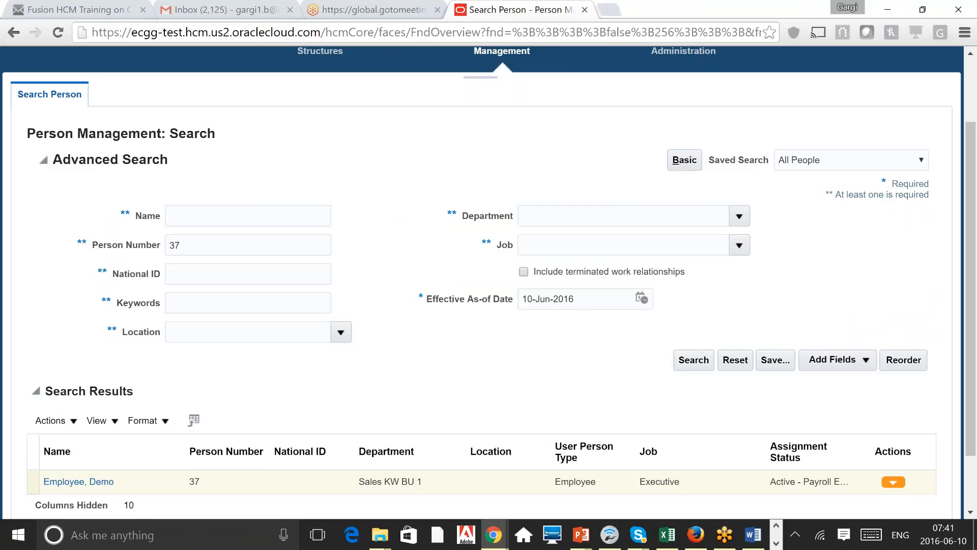
click(783, 360)
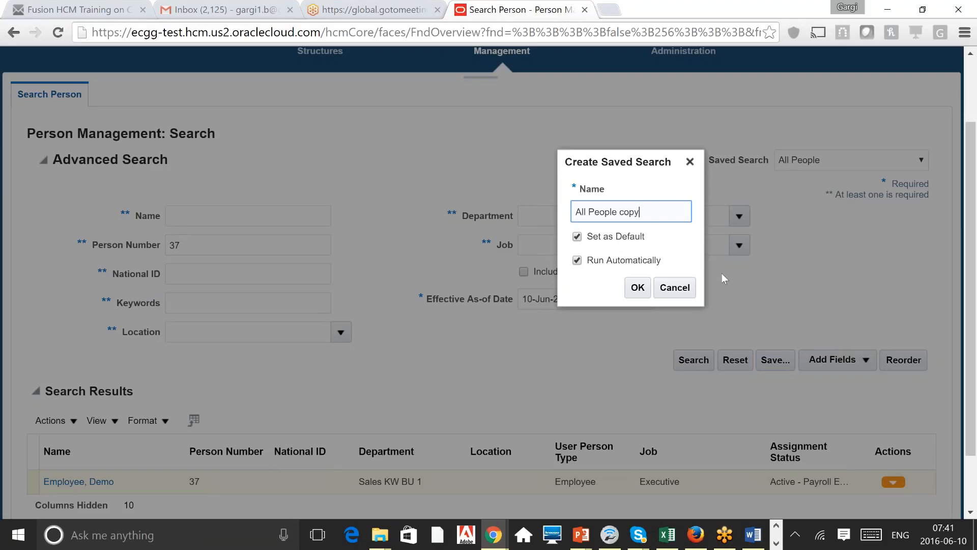
click(672, 288)
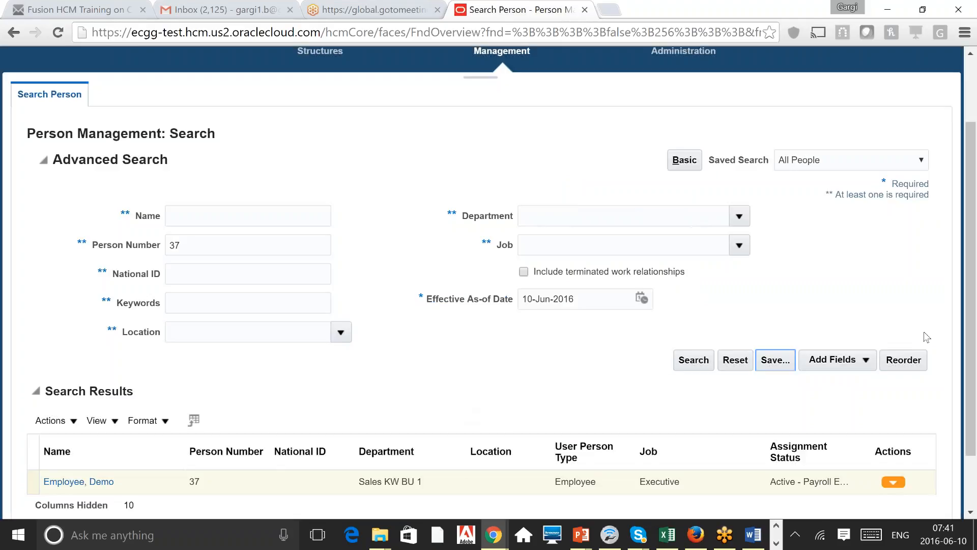
scroll(973, 490, down, 1)
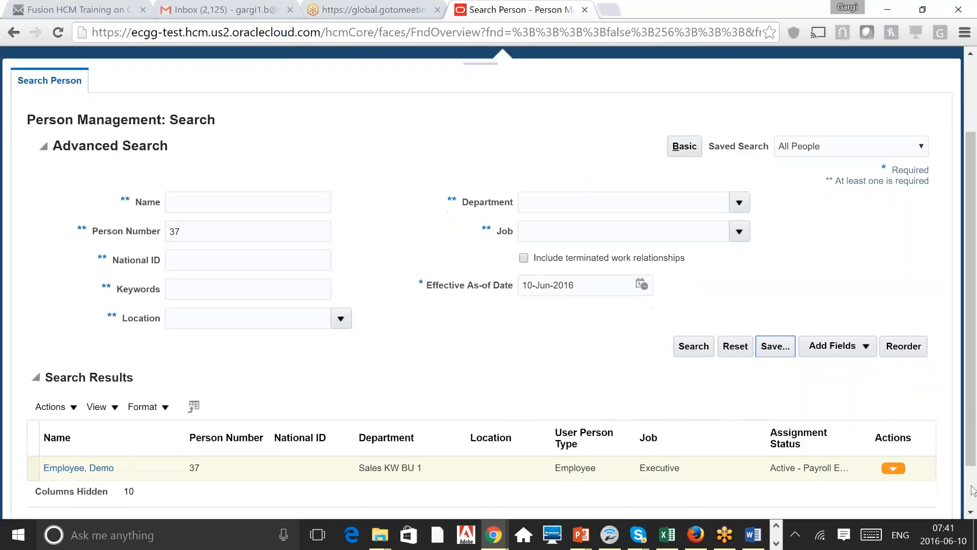
scroll(973, 490, down, 1)
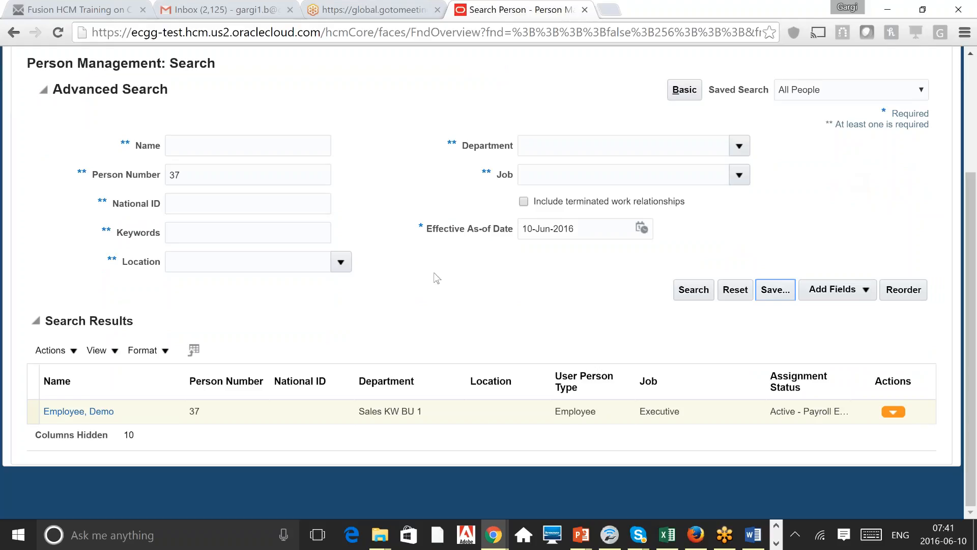
click(20, 252)
click(323, 410)
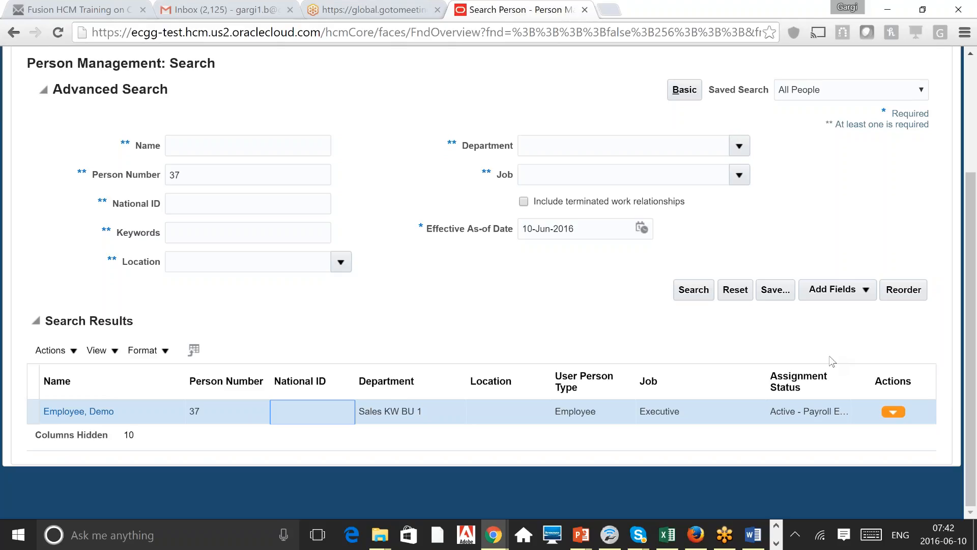
Step: Open the Manage Columns dialog from the results table's View > Columns menu
click(359, 311)
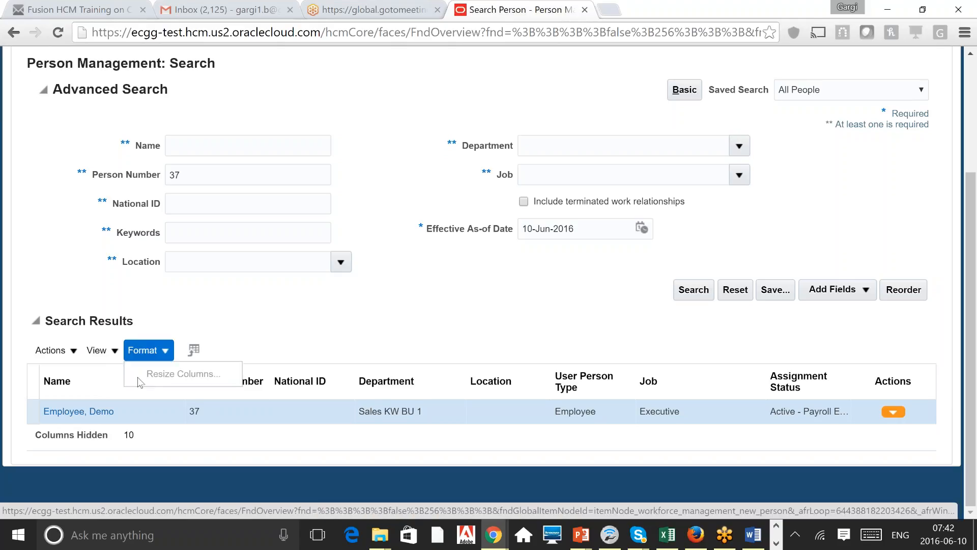
click(104, 350)
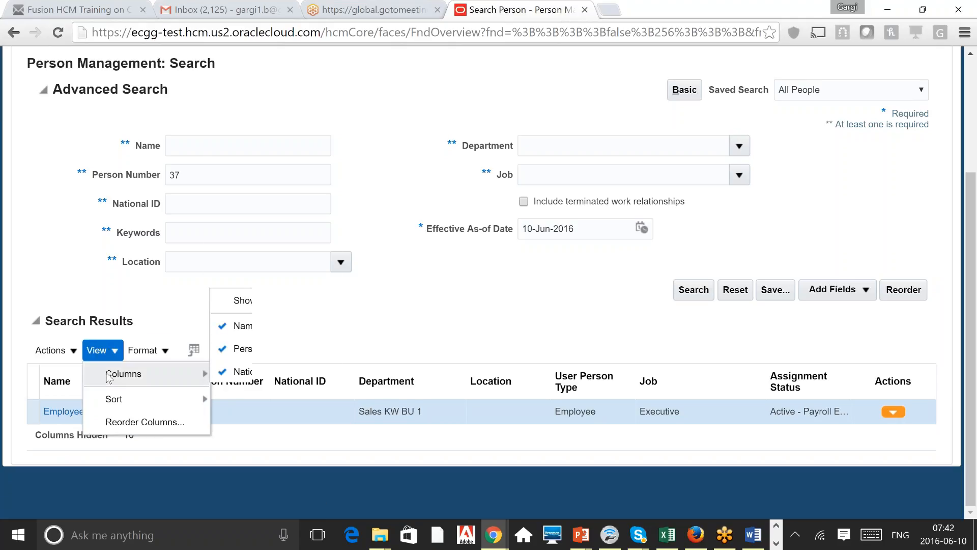
click(268, 299)
click(105, 350)
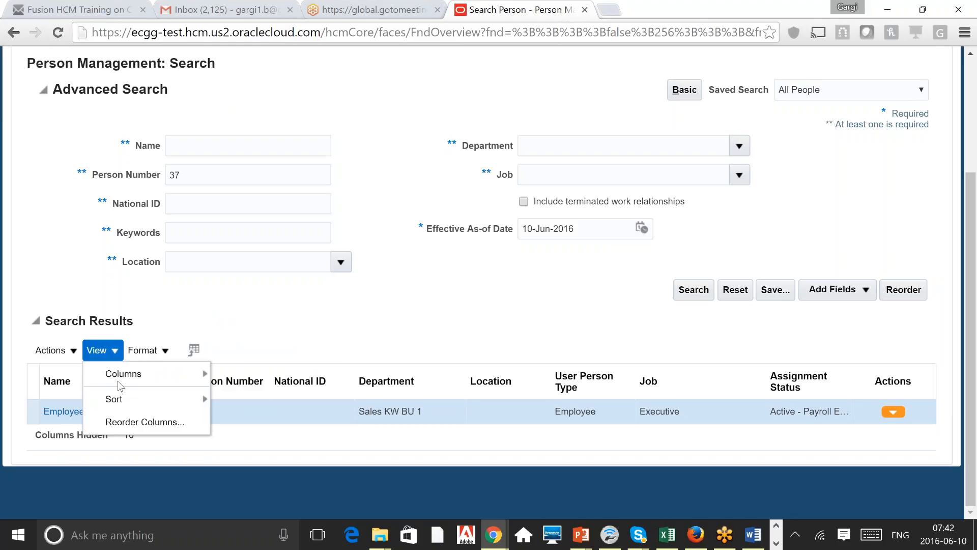
click(119, 382)
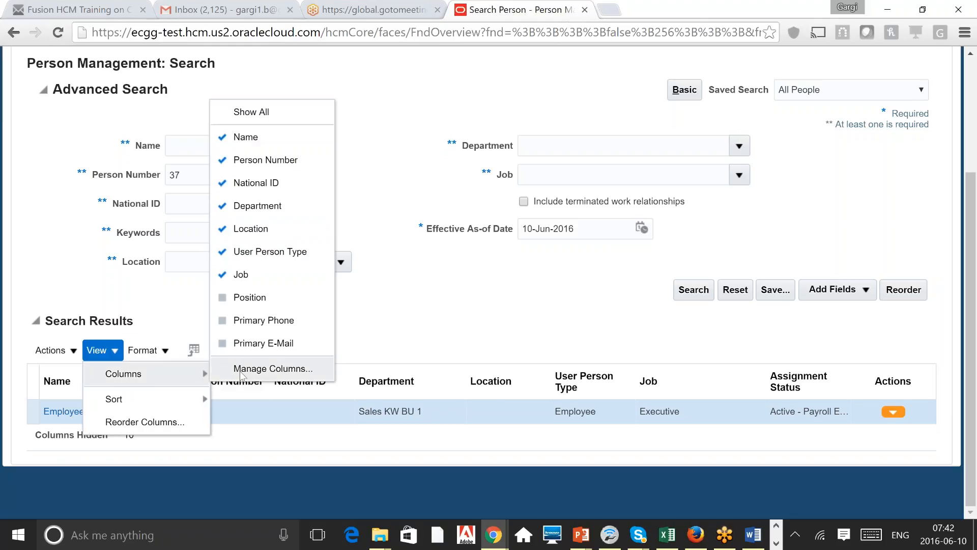
click(240, 372)
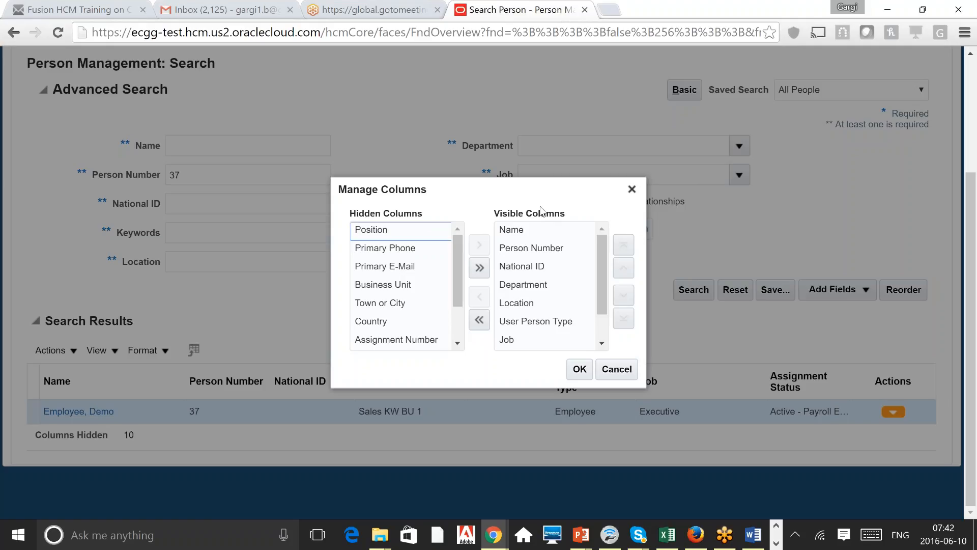
Step: Move Person Number above Name, then return Name to the top of the visible columns
click(521, 265)
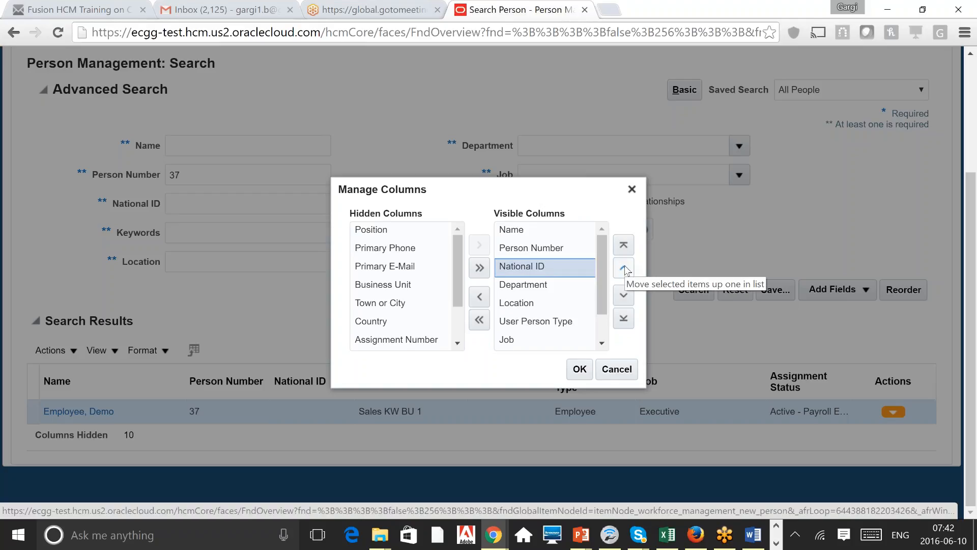
click(562, 247)
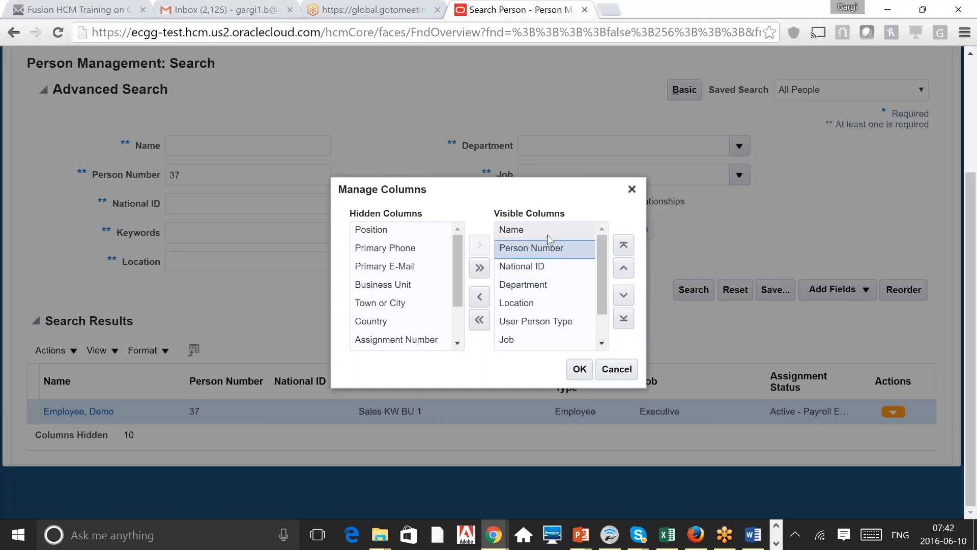
click(630, 267)
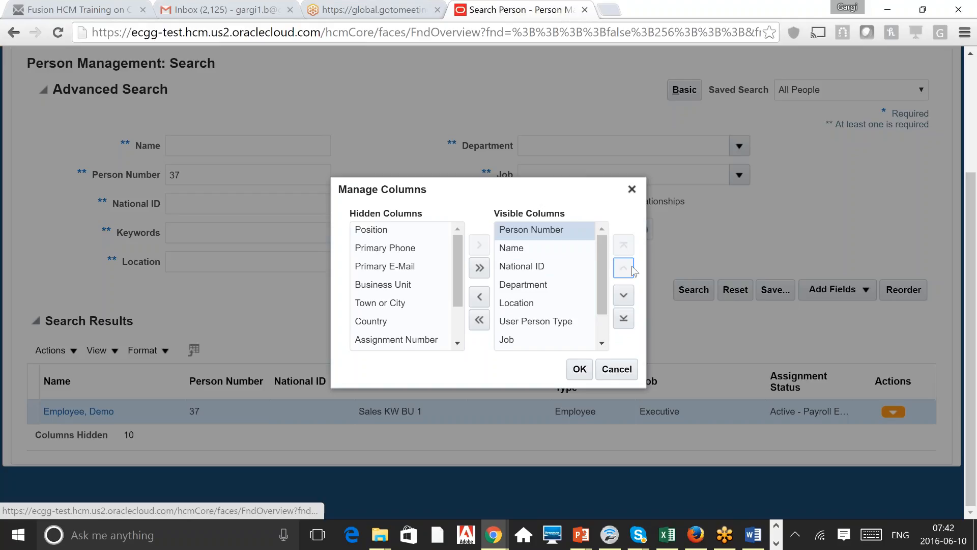
click(552, 254)
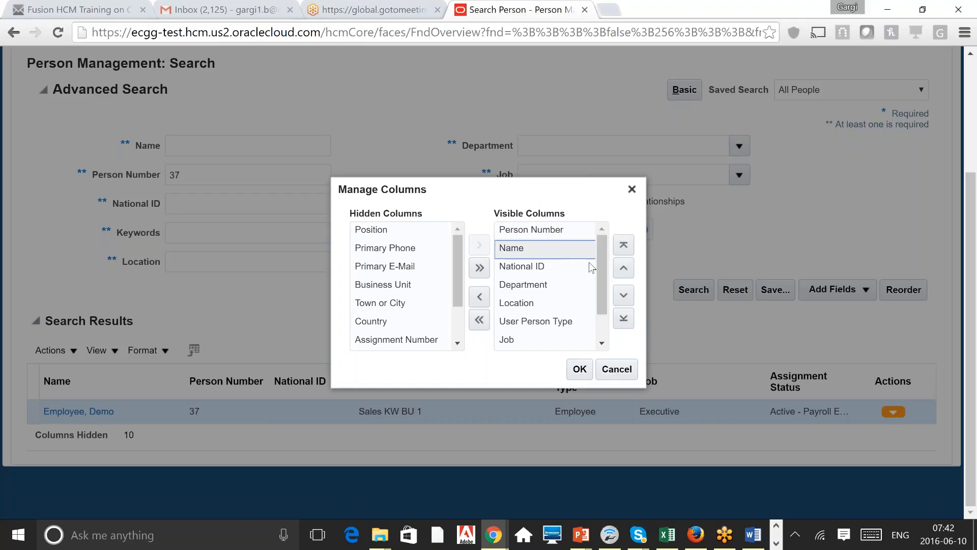
click(625, 268)
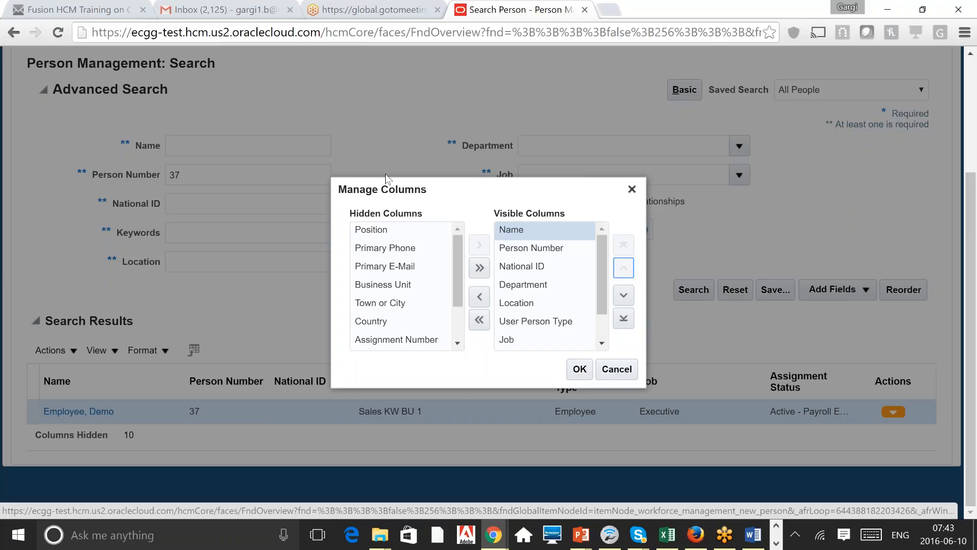
Step: Hide National ID and make System Person Type visible, then cancel the column changes
click(548, 271)
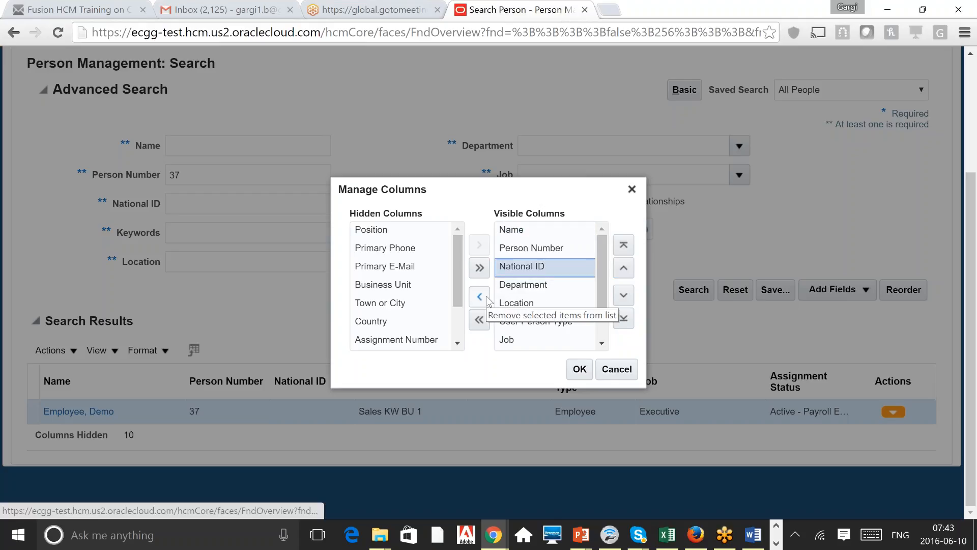
click(481, 297)
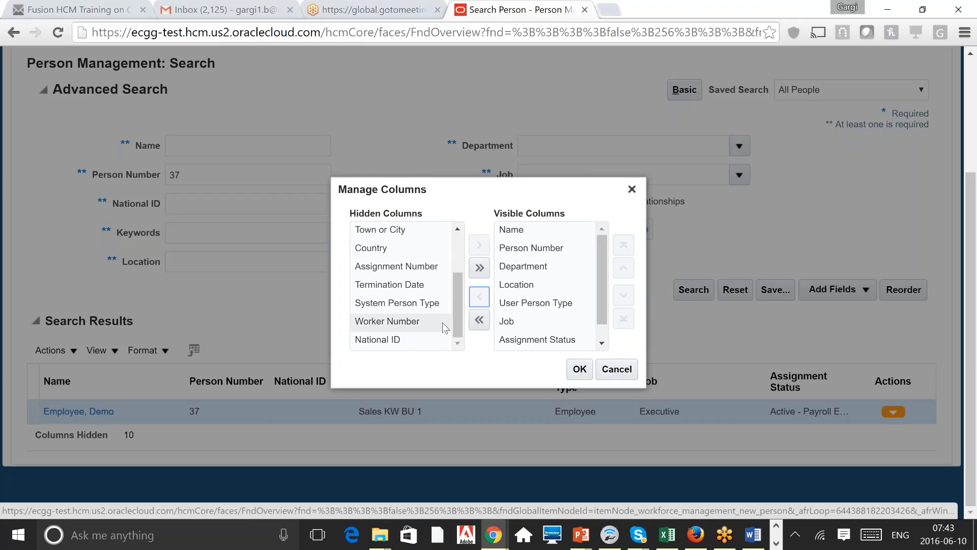
click(432, 305)
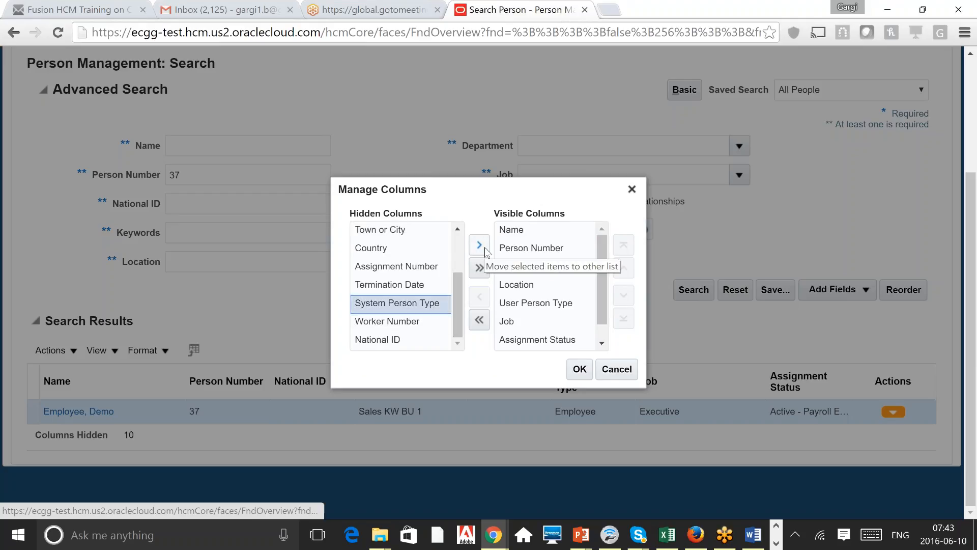
click(483, 246)
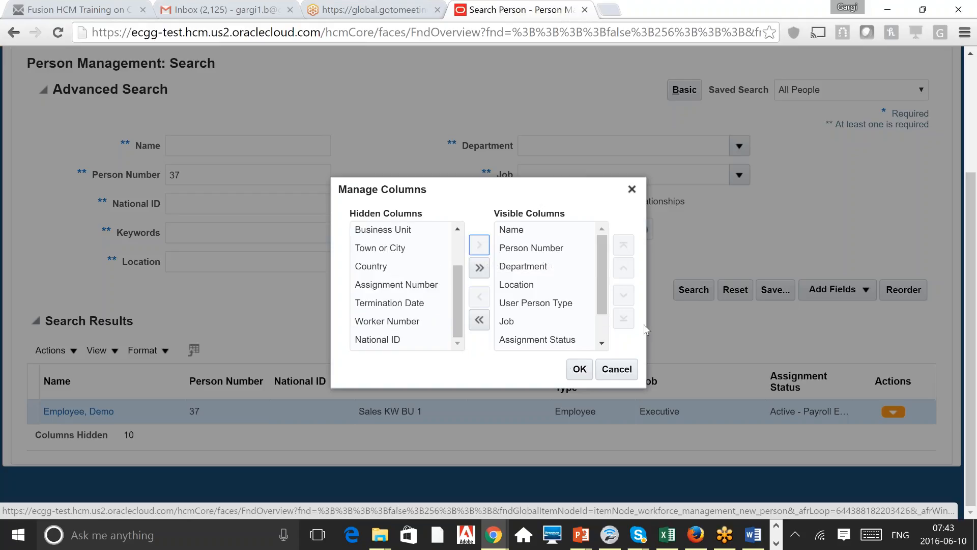
click(628, 375)
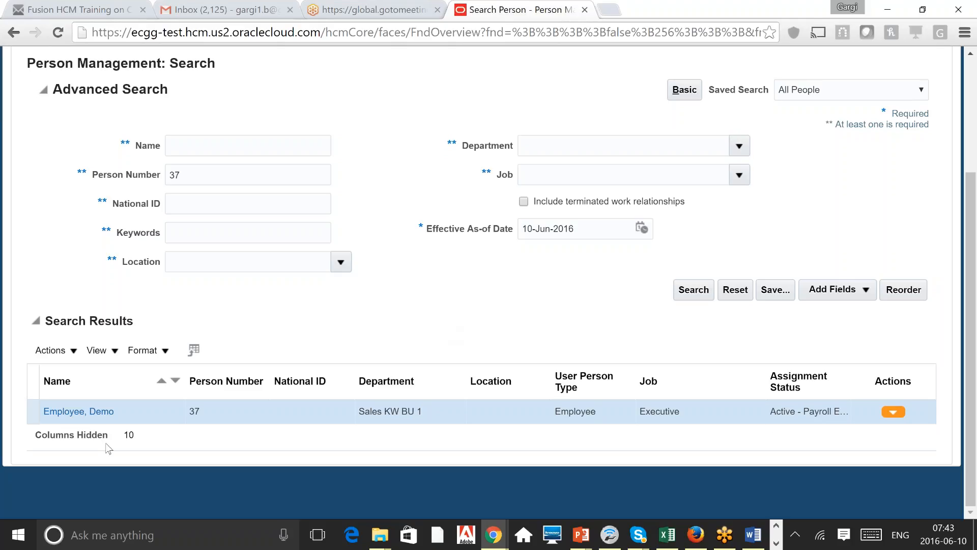
click(894, 412)
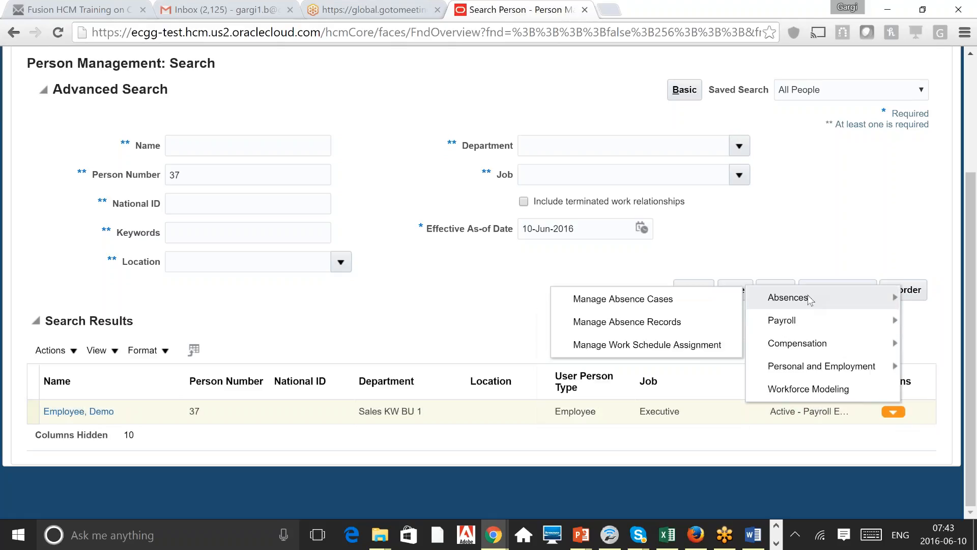
mouse_move(833, 370)
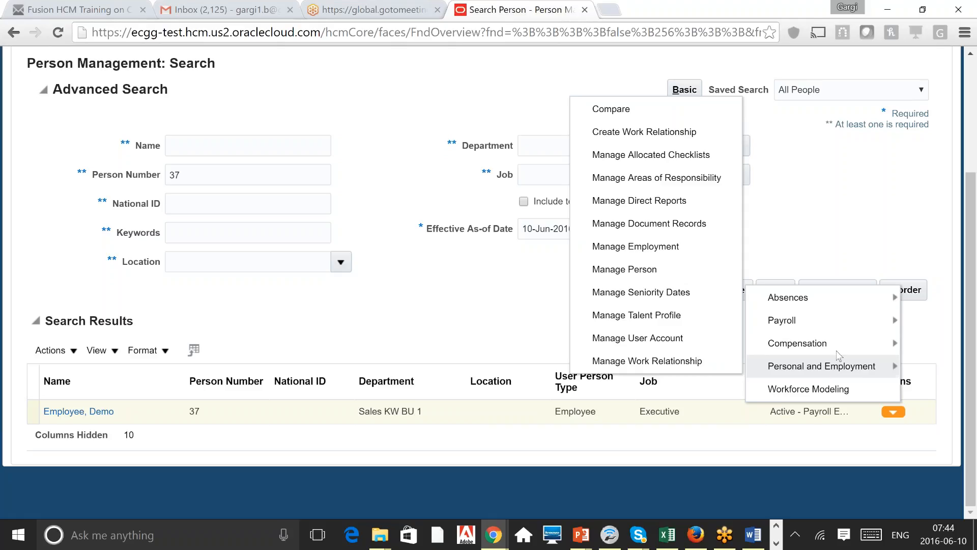
mouse_move(829, 299)
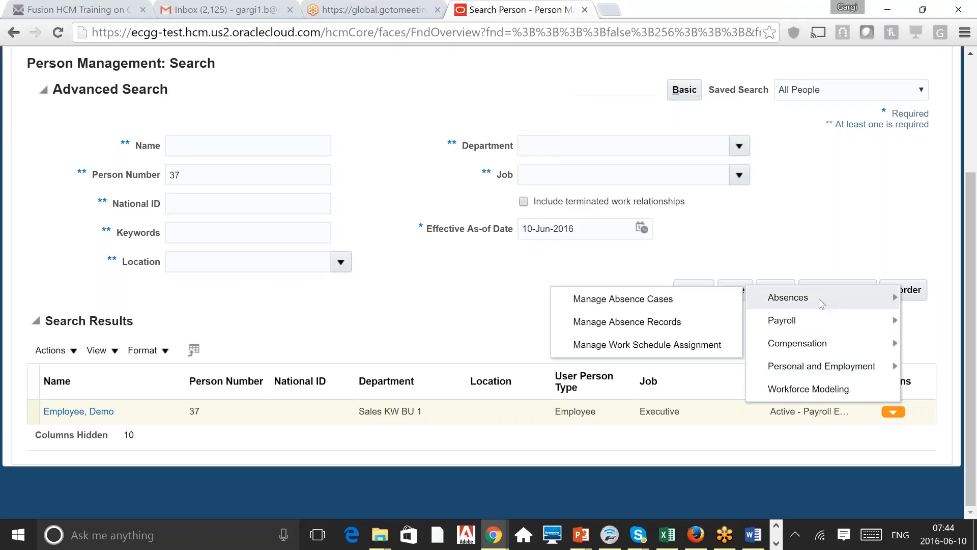
mouse_move(853, 318)
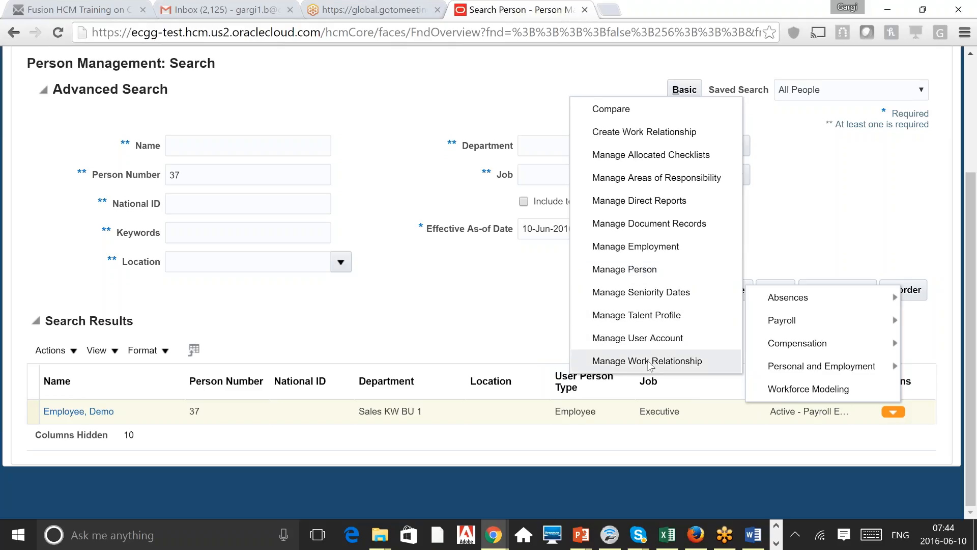
click(456, 346)
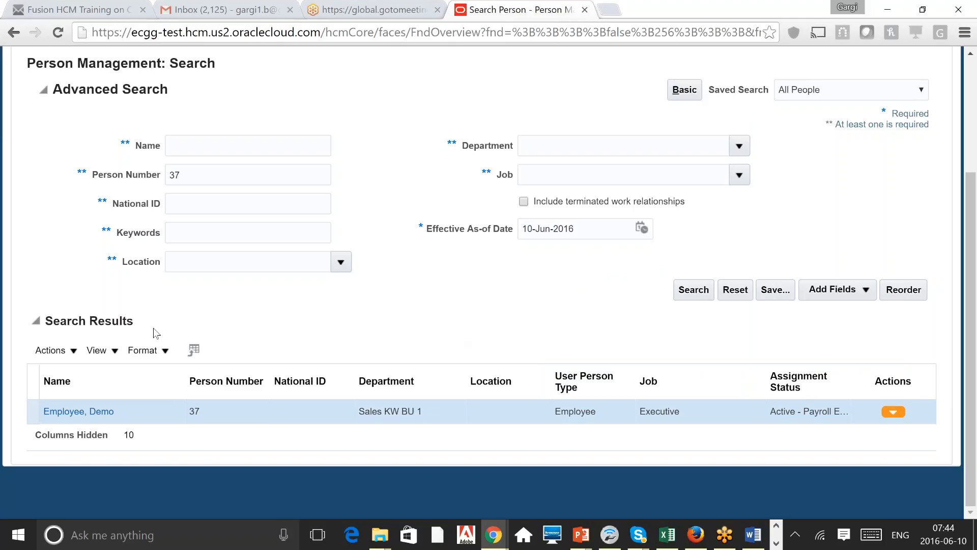
Step: Open person 37's Manage Employment page and look over the Hire assignment as Executive
click(86, 411)
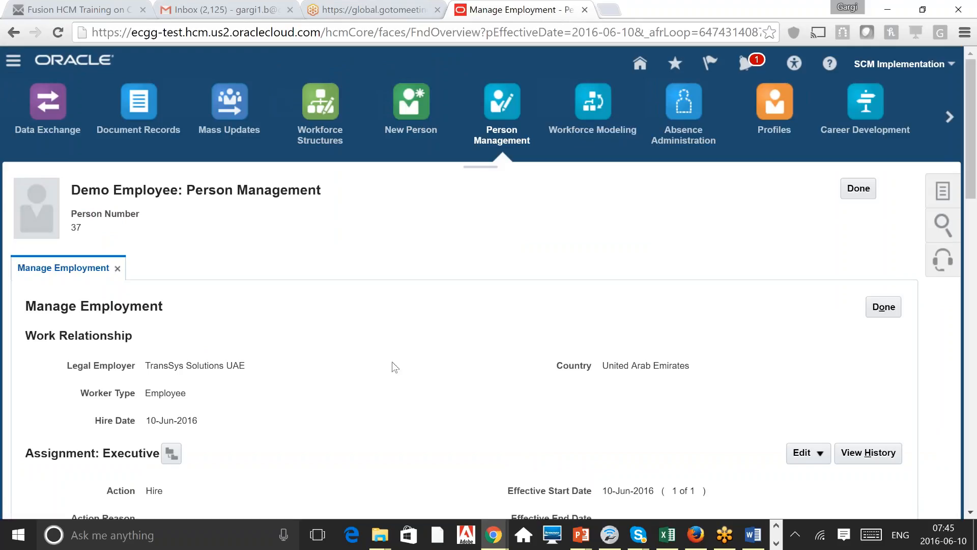
scroll(392, 365, down, 4)
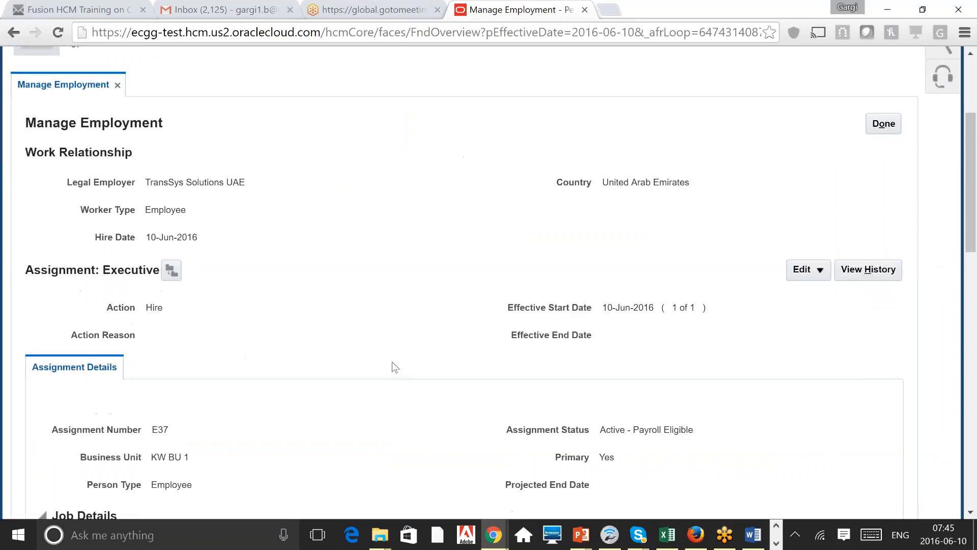
scroll(392, 365, down, 2)
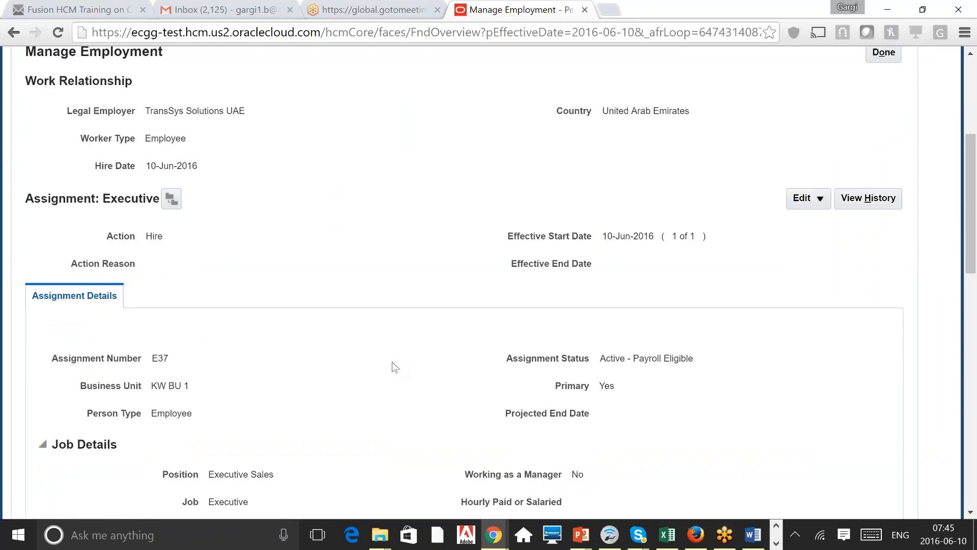
scroll(391, 361, down, 7)
scroll(392, 362, down, 6)
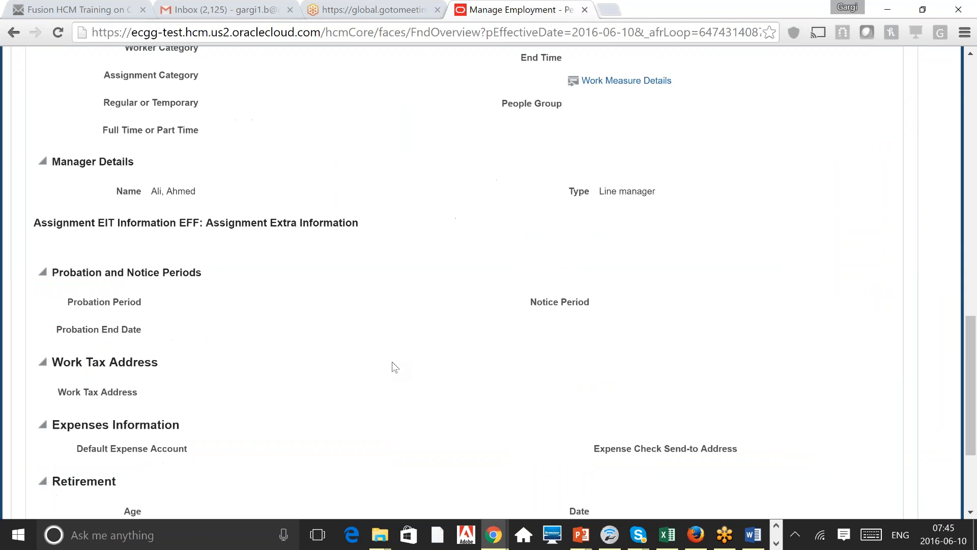
scroll(392, 362, down, 4)
scroll(392, 363, up, 20)
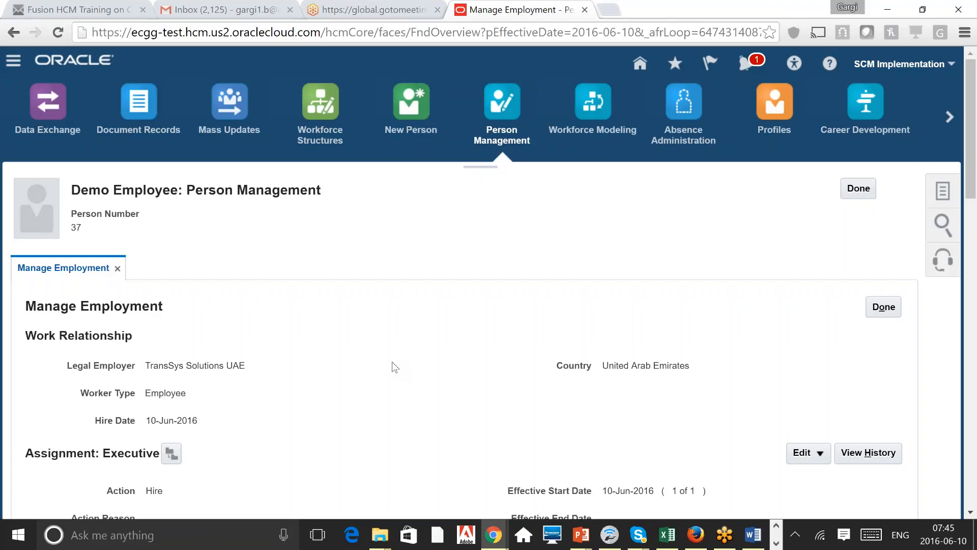
scroll(392, 362, down, 1)
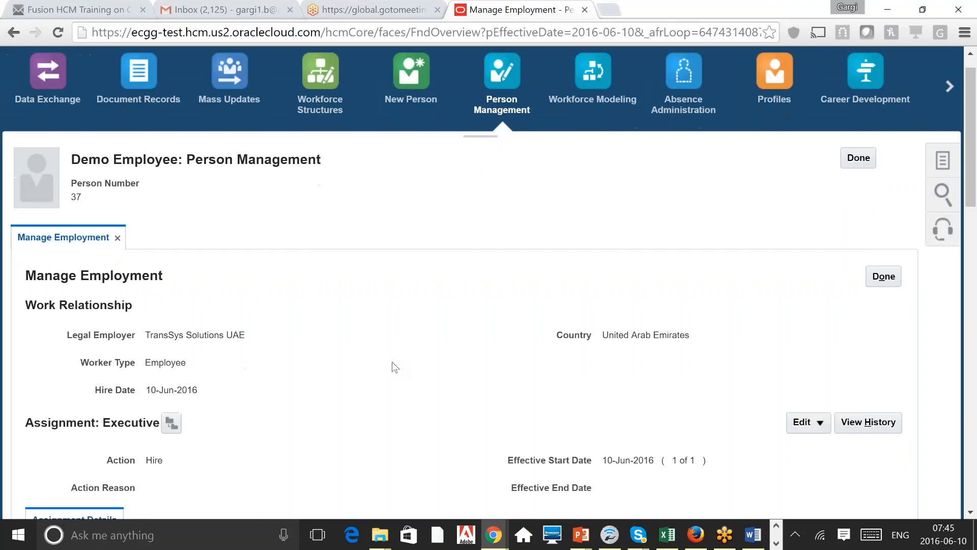
scroll(392, 362, down, 2)
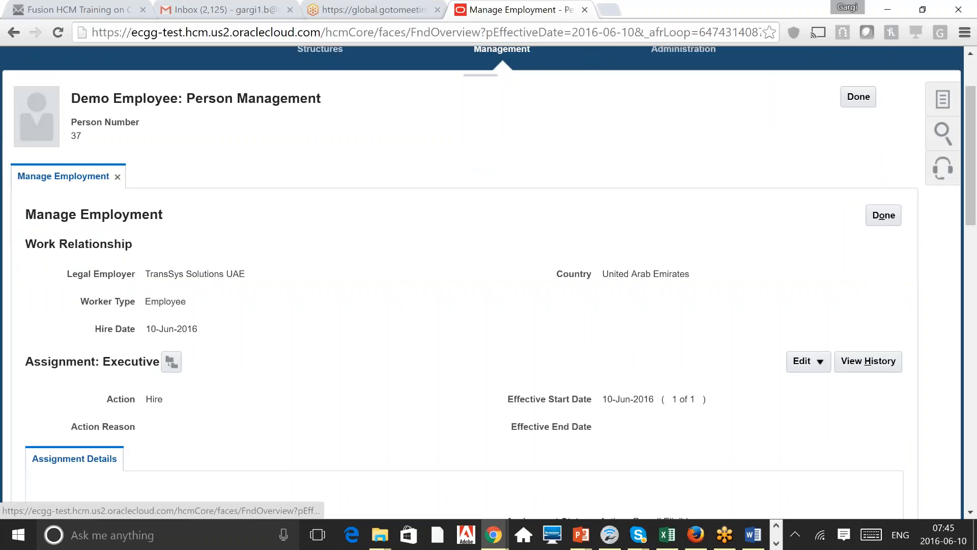
click(943, 99)
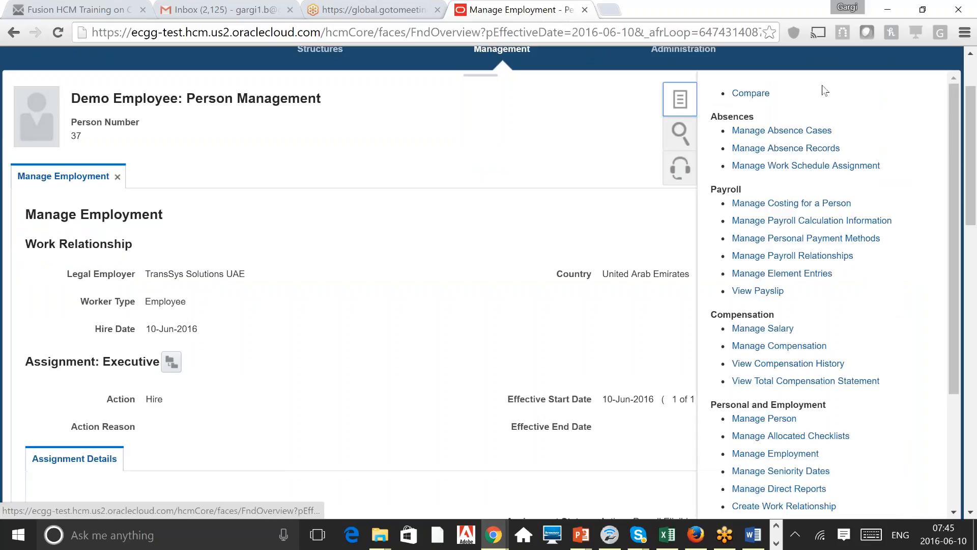
click(955, 488)
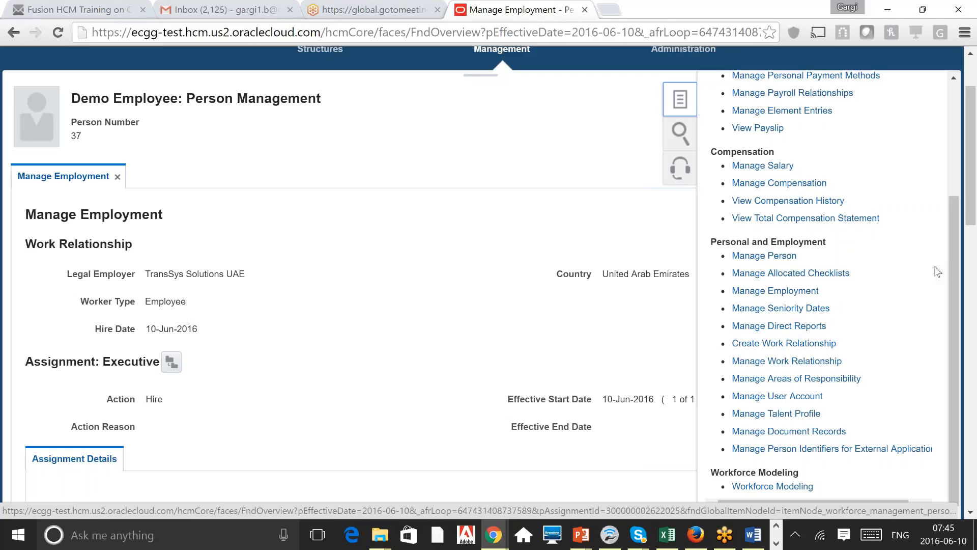
click(450, 282)
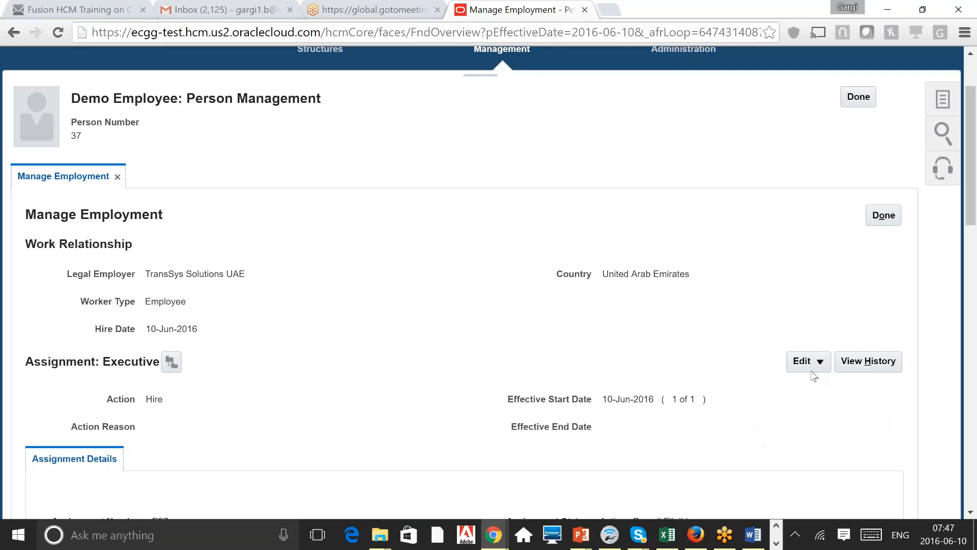
Step: Show the Update, Correct and Delete Record options for the Executive assignment
click(825, 362)
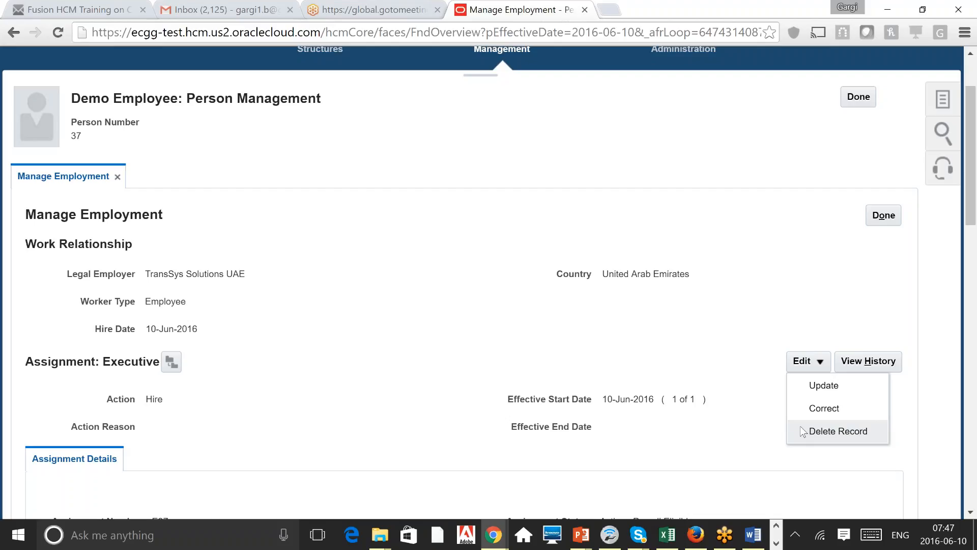
click(740, 268)
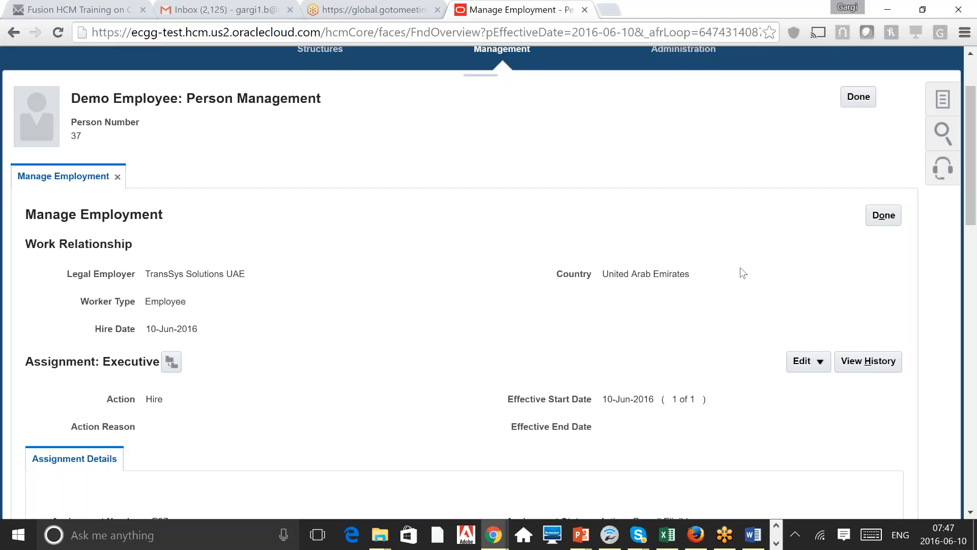
click(827, 369)
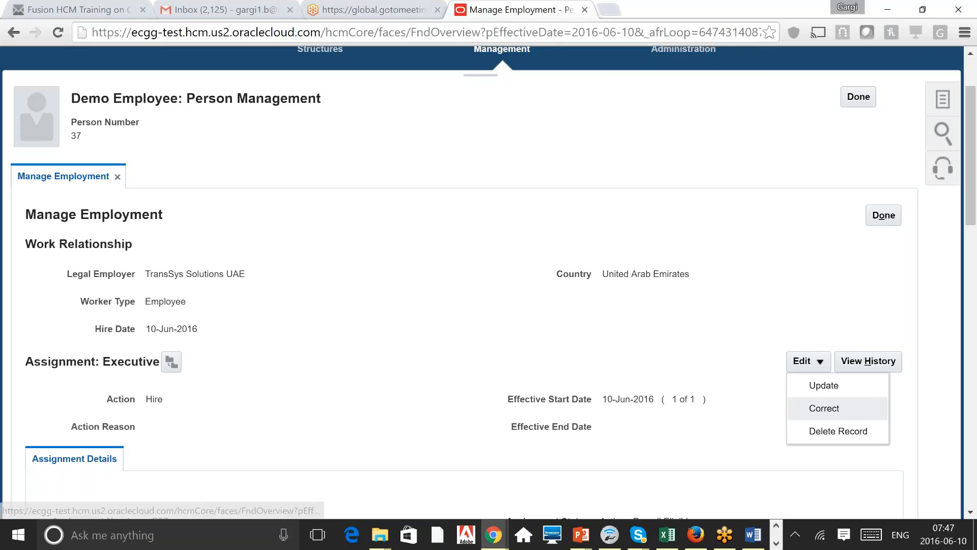
click(844, 406)
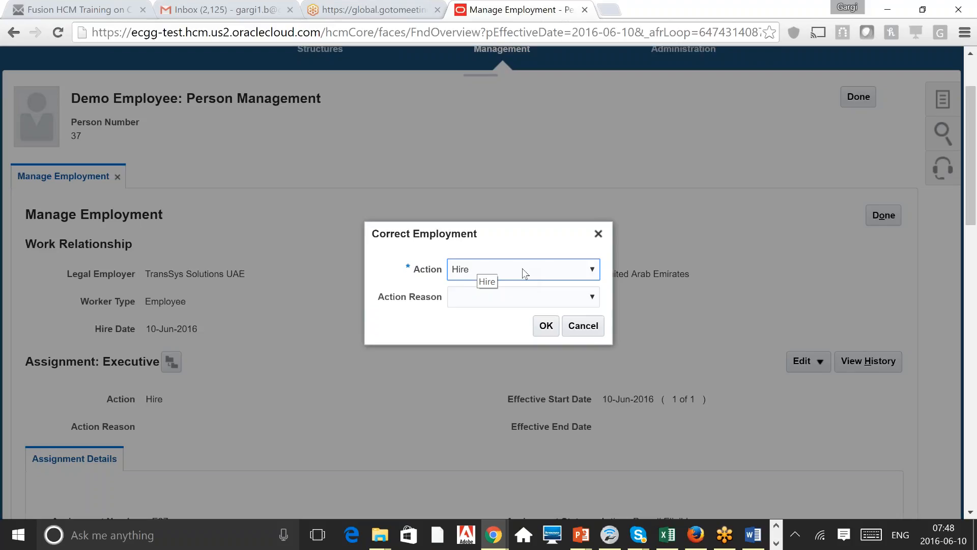
click(583, 325)
click(818, 361)
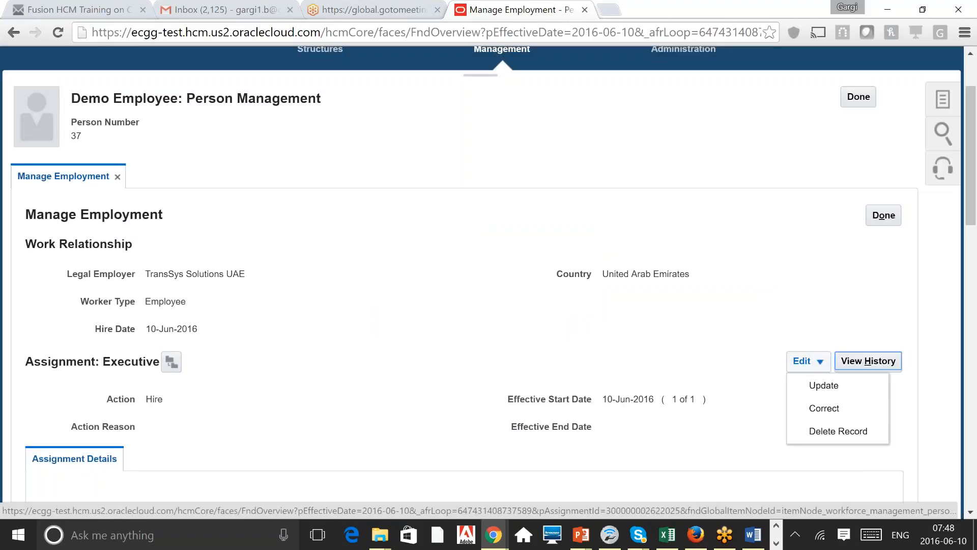
Step: Start an employment update effective 11-Jun-2016 and list its available actions
click(824, 386)
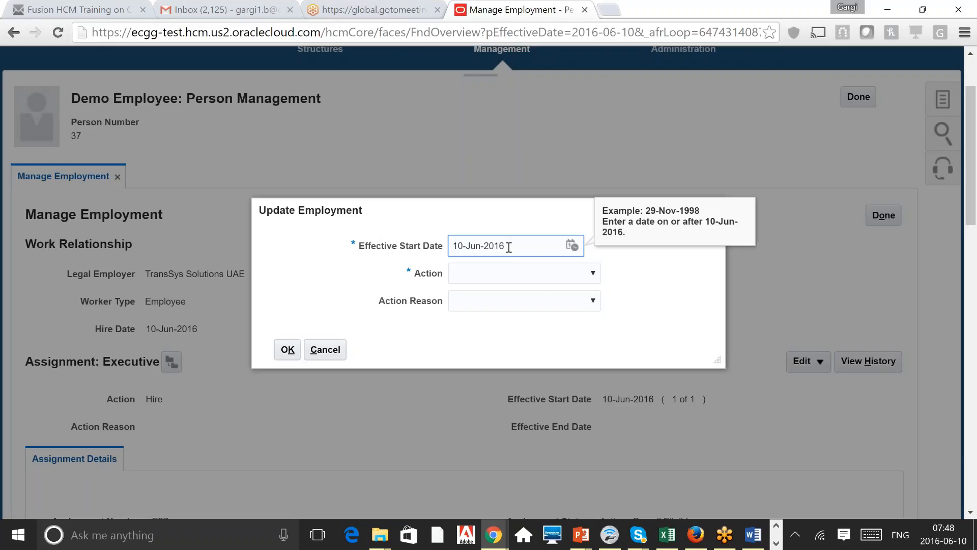
triple_click(508, 247)
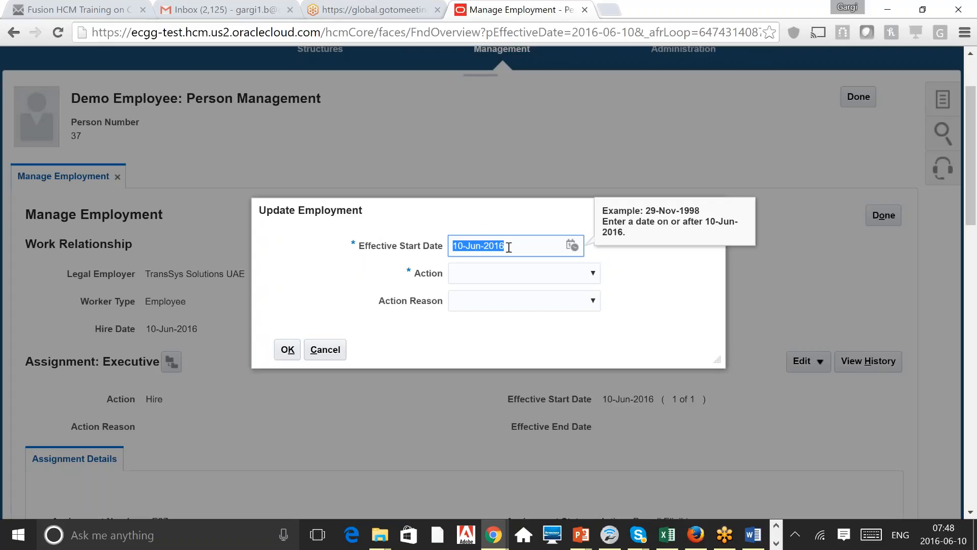
text(11)
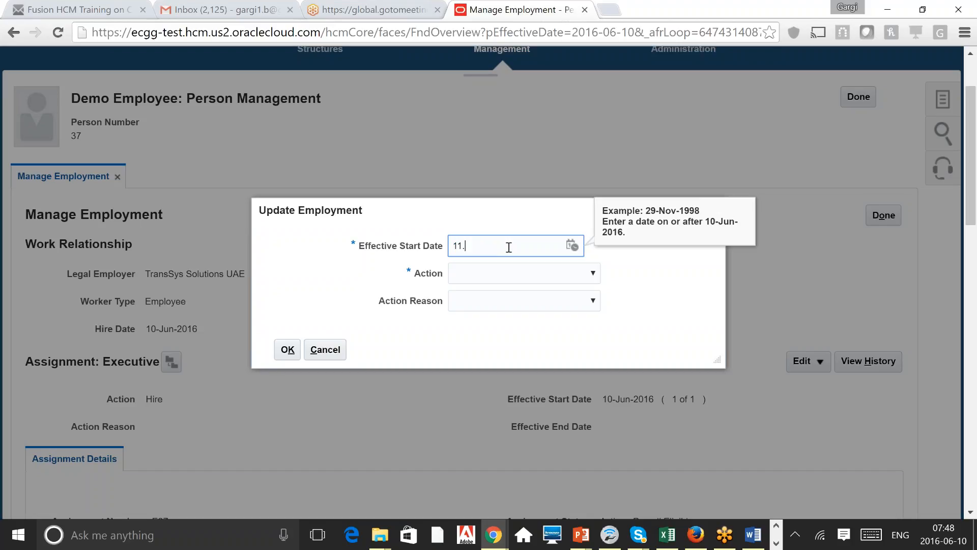
text(-Jun-2016)
click(588, 273)
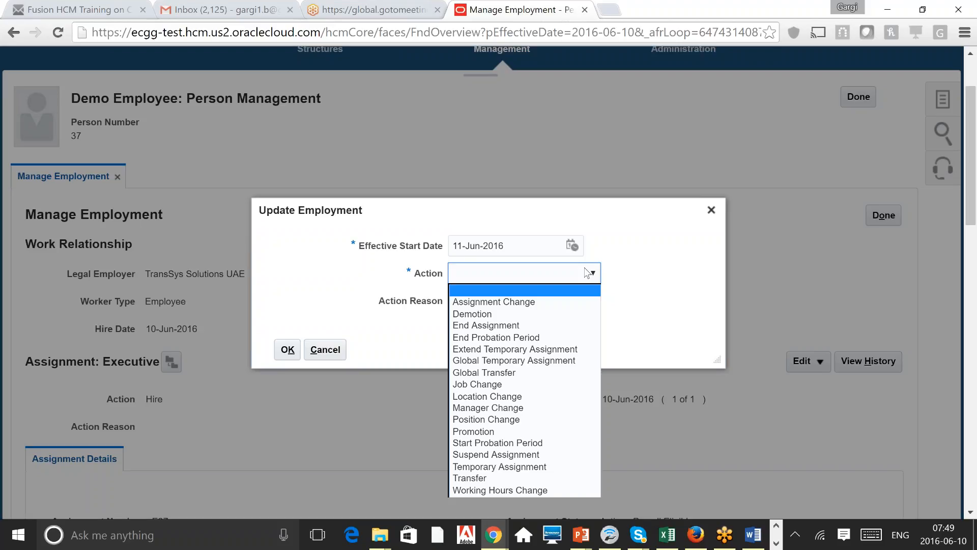
Step: Choose Assignment Change as the action, leaving the empty Action Reason unset
key(Down)
key(Down)
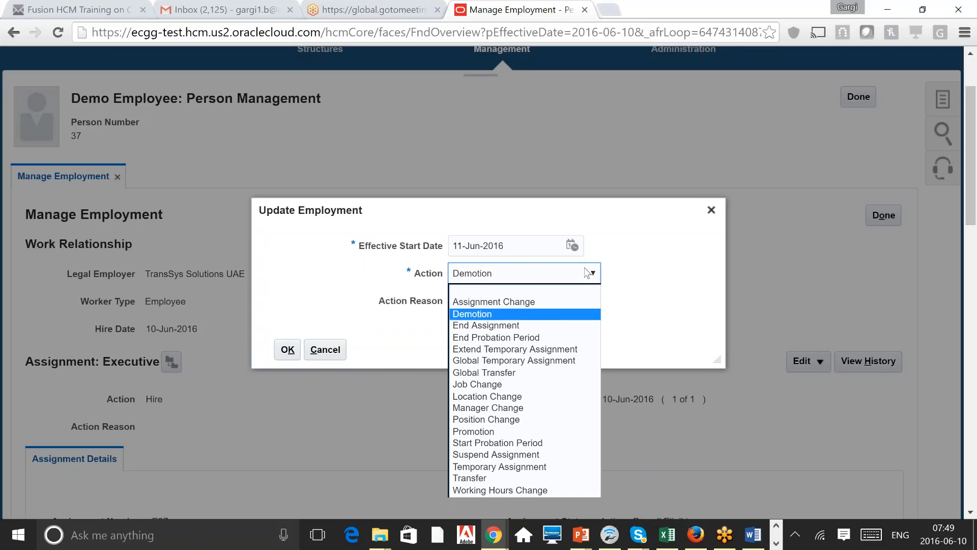
key(Down)
key(Down)
key(Down)
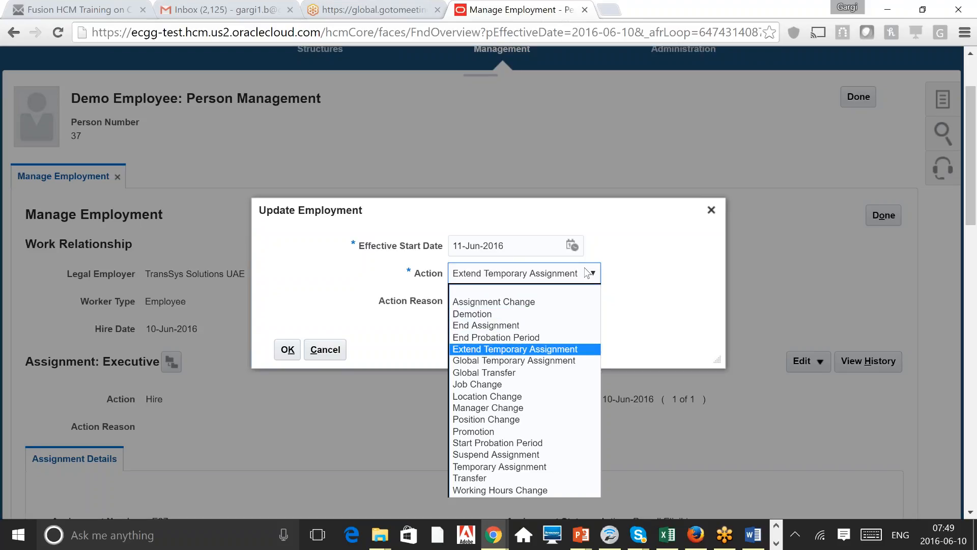
key(Up)
key(Up)
key(Up)
key(Up)
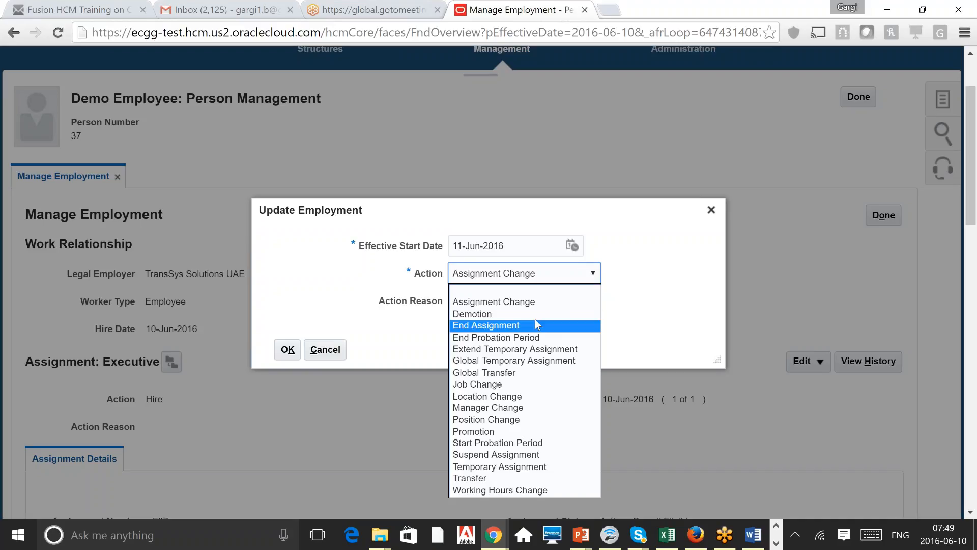
click(540, 306)
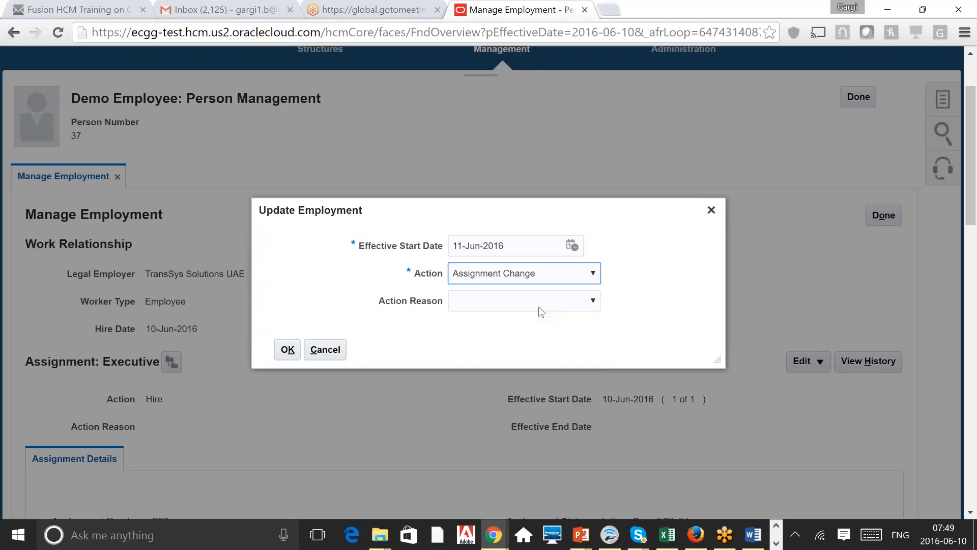
click(577, 305)
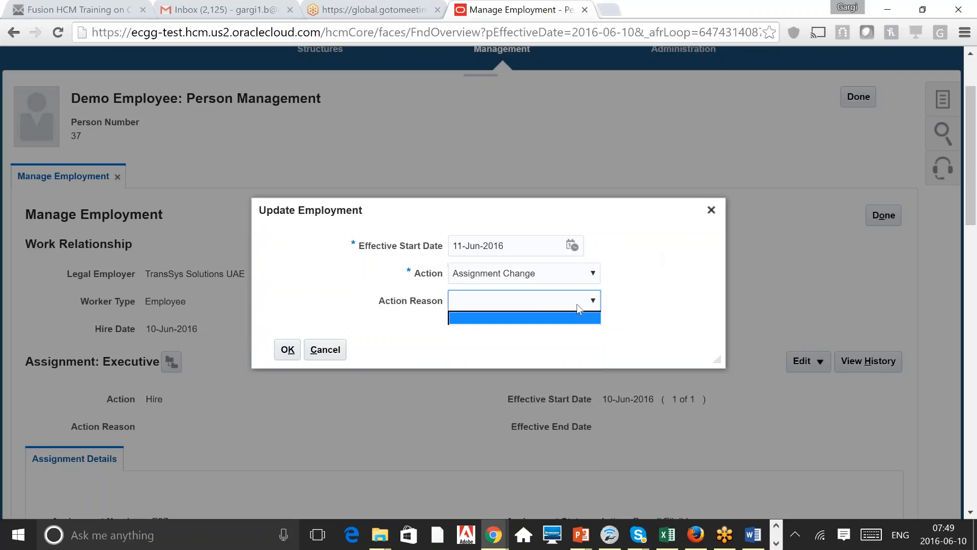
click(603, 299)
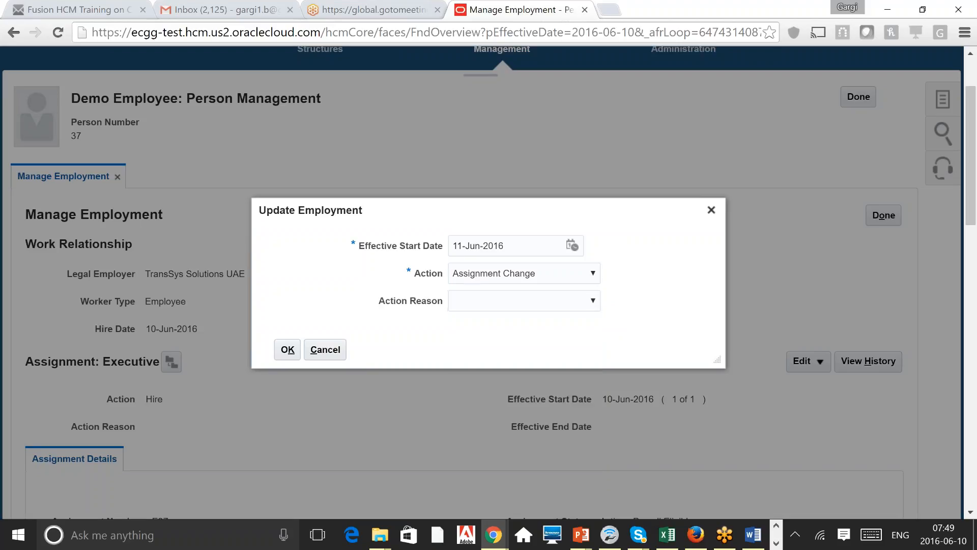
Step: Reopen the Action list with Assignment Change still selected
click(593, 275)
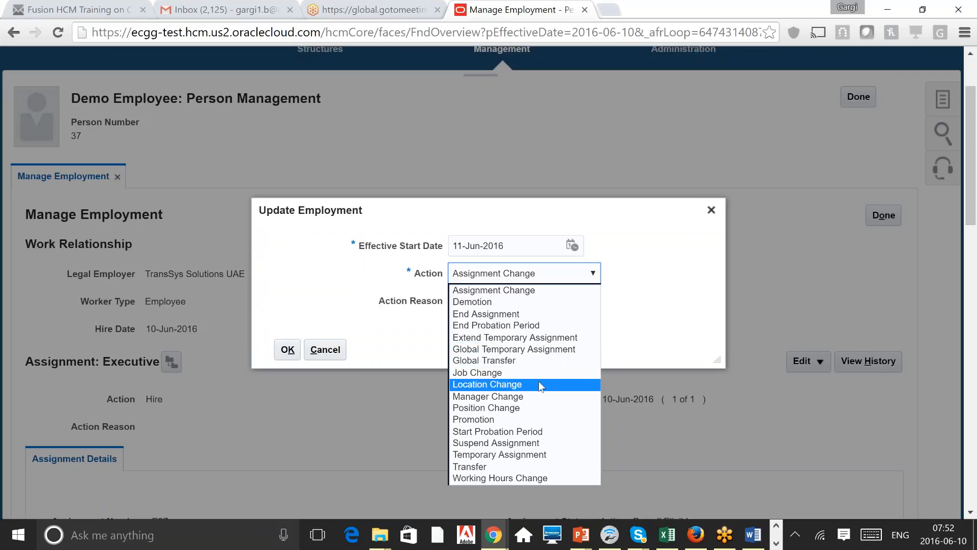
Step: Proceed with Assignment Change and review Business Unit KW BU 1 and Position Executive Sales
click(553, 291)
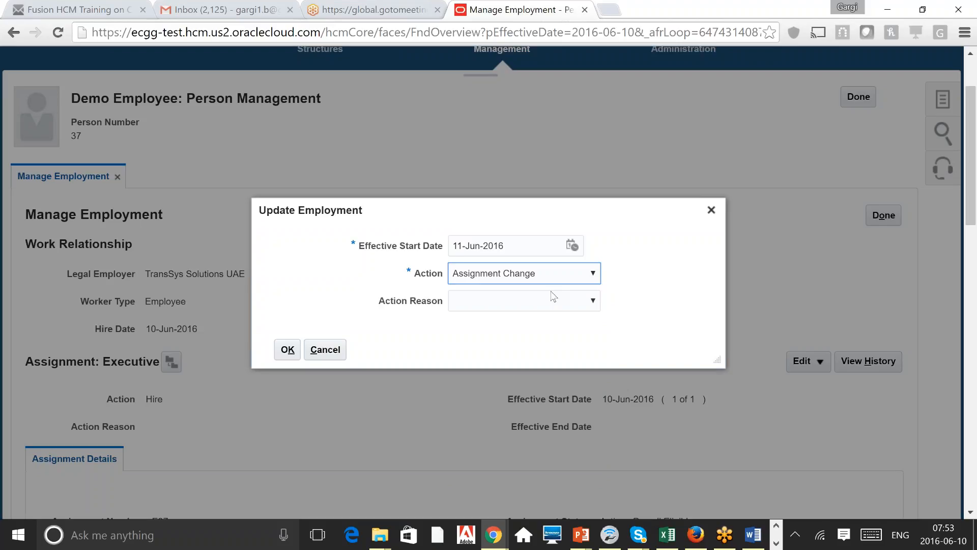
click(288, 350)
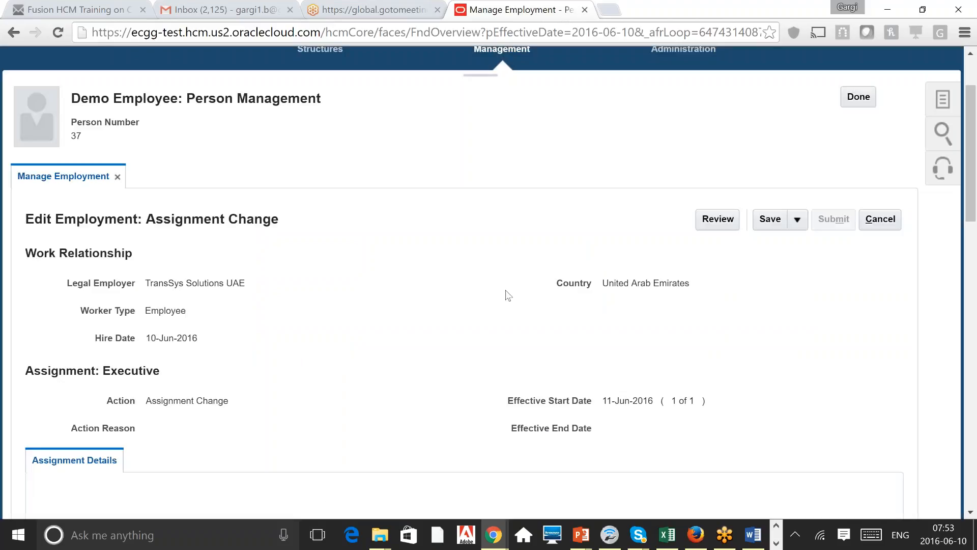
scroll(507, 295, down, 4)
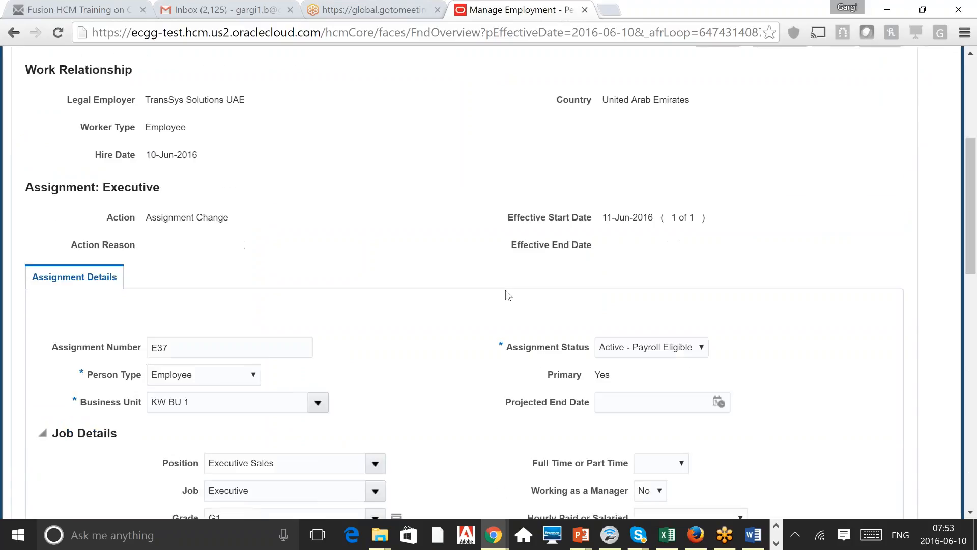
scroll(508, 295, down, 2)
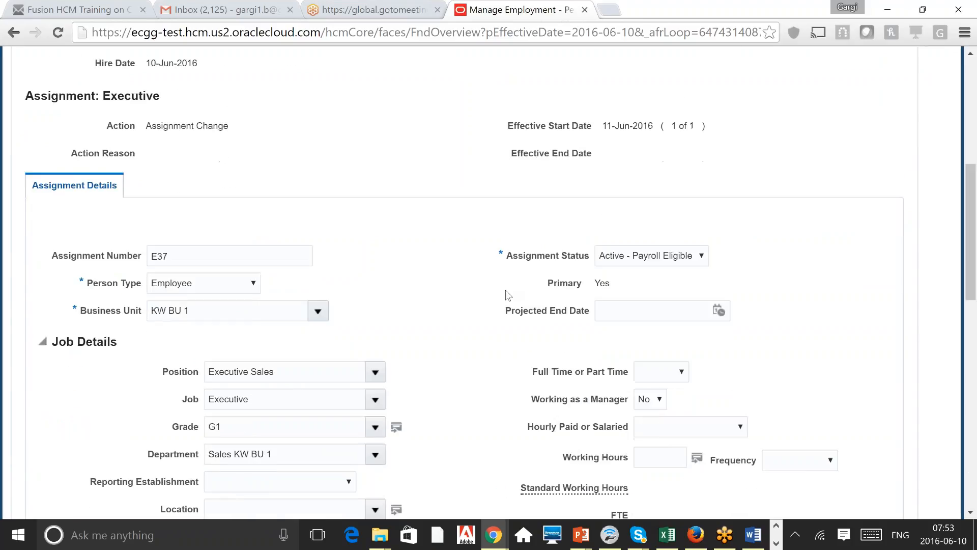
scroll(507, 296, down, 1)
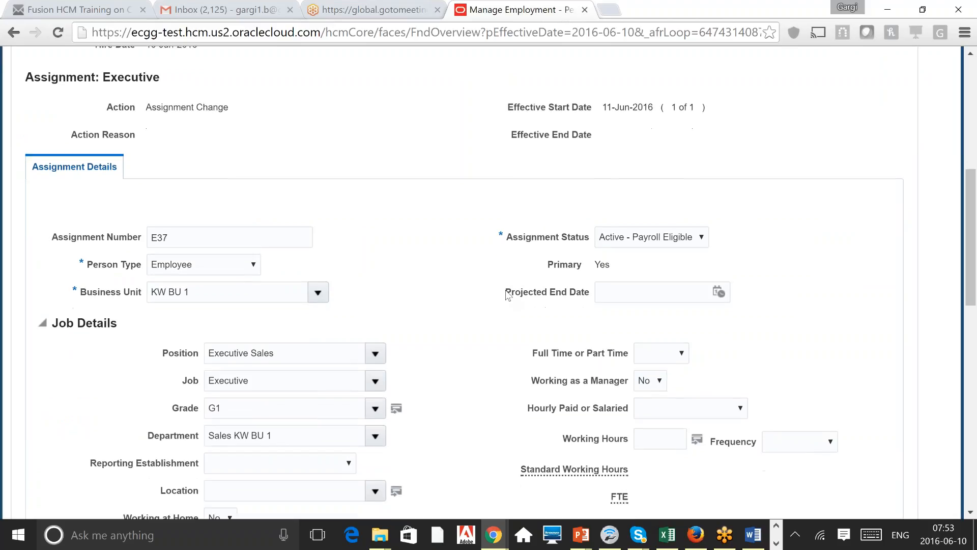
scroll(508, 295, down, 1)
drag(191, 249, 151, 249)
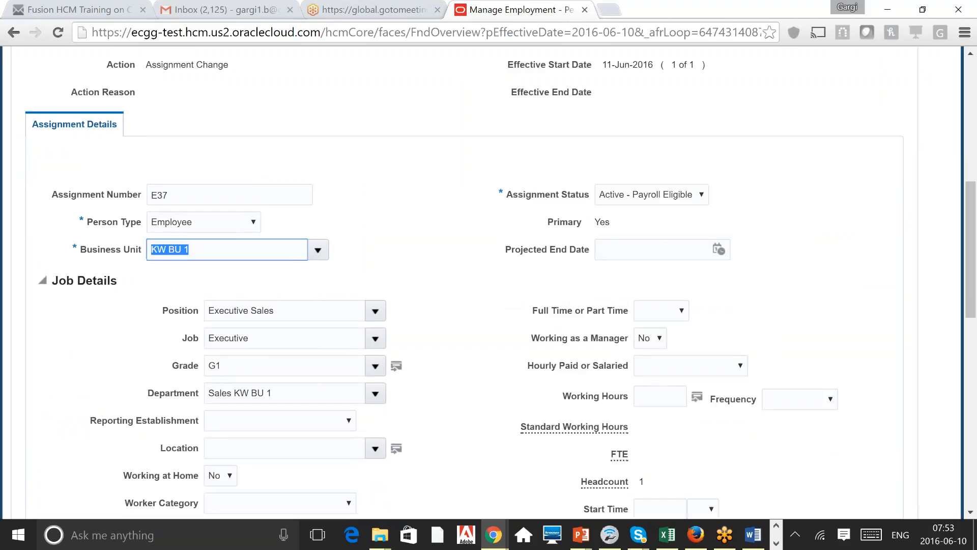
click(285, 309)
triple_click(285, 310)
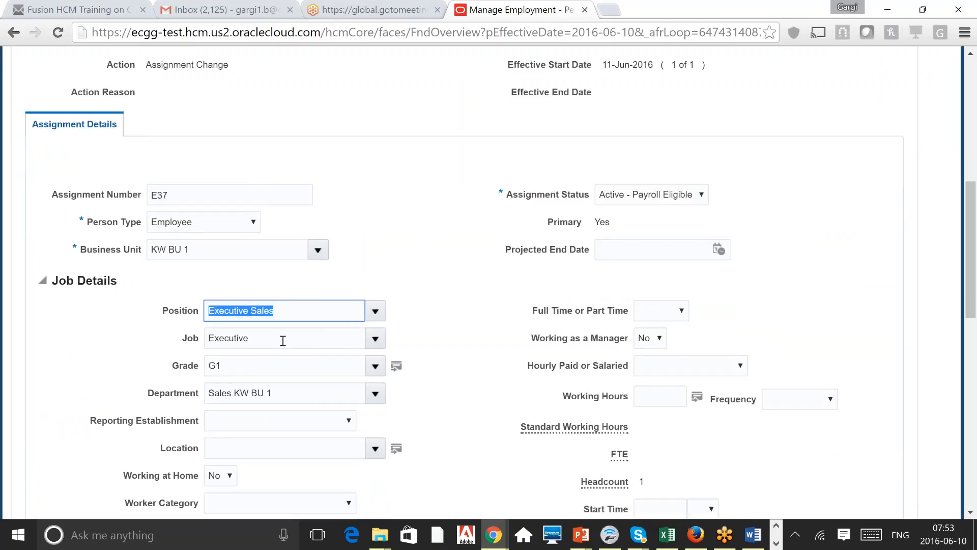
click(421, 411)
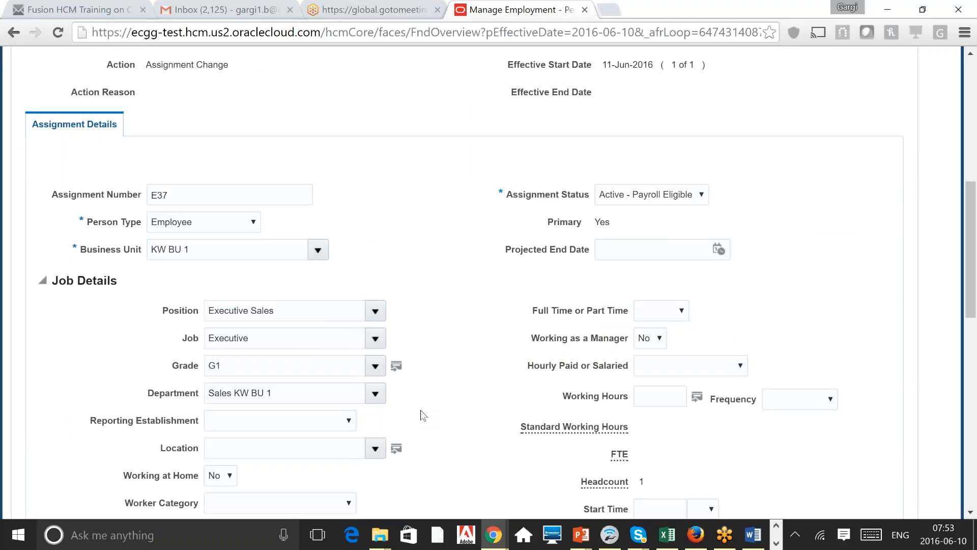
Step: Review the line manager and the 11-Jun-2016 effective start date on the assignment
scroll(420, 410, down, 3)
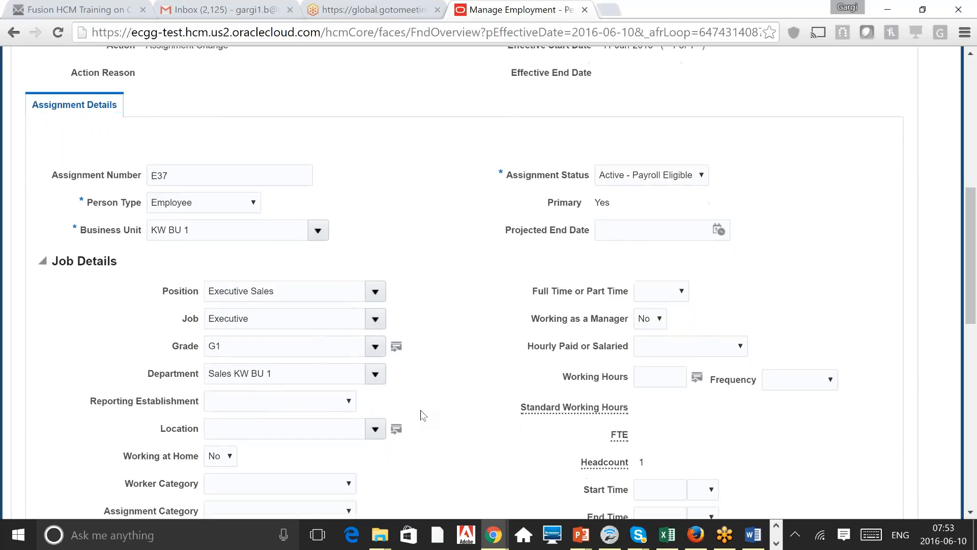
scroll(420, 410, down, 4)
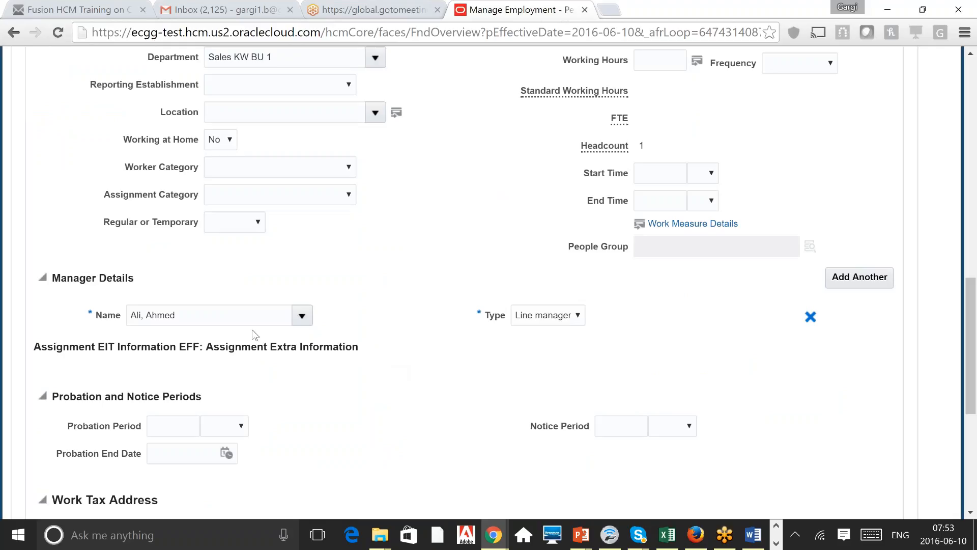
drag(214, 316, 129, 316)
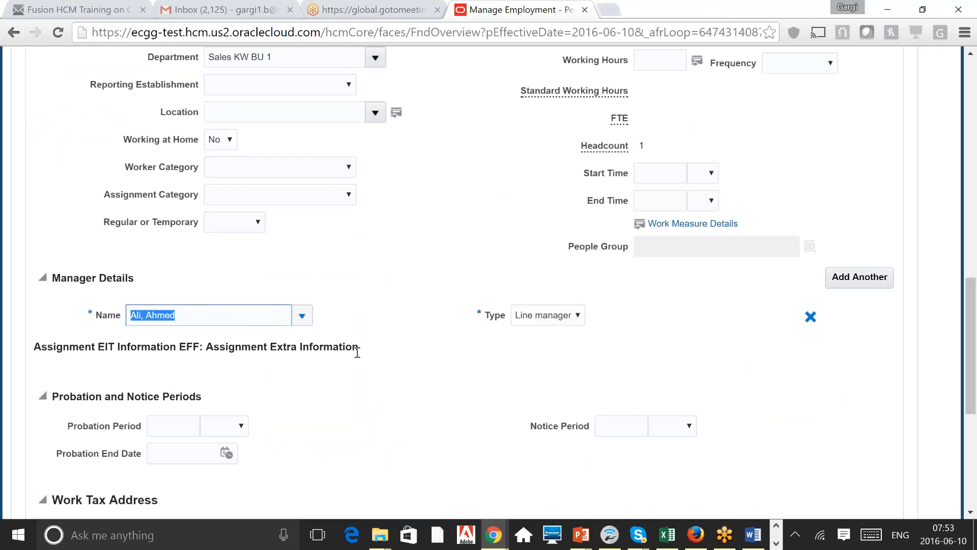
click(491, 357)
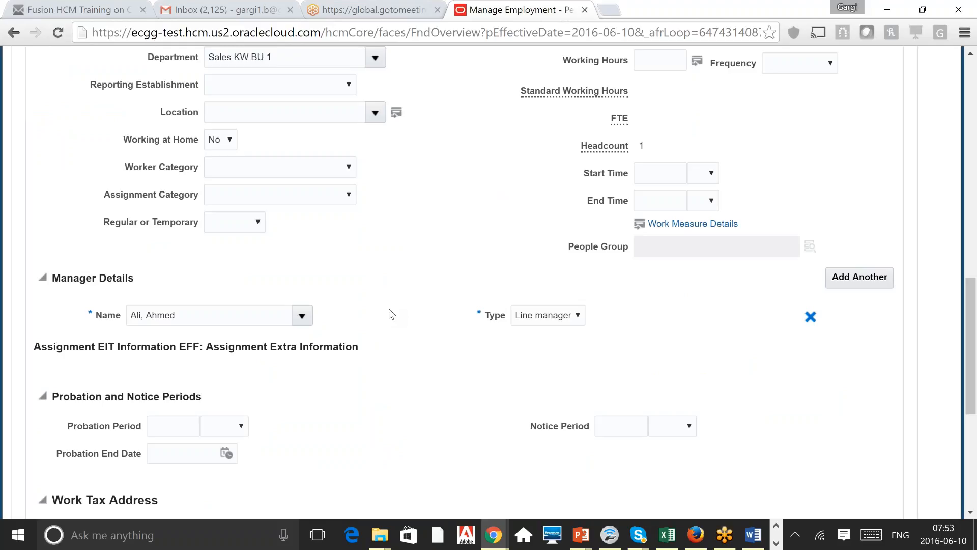
scroll(392, 314, up, 10)
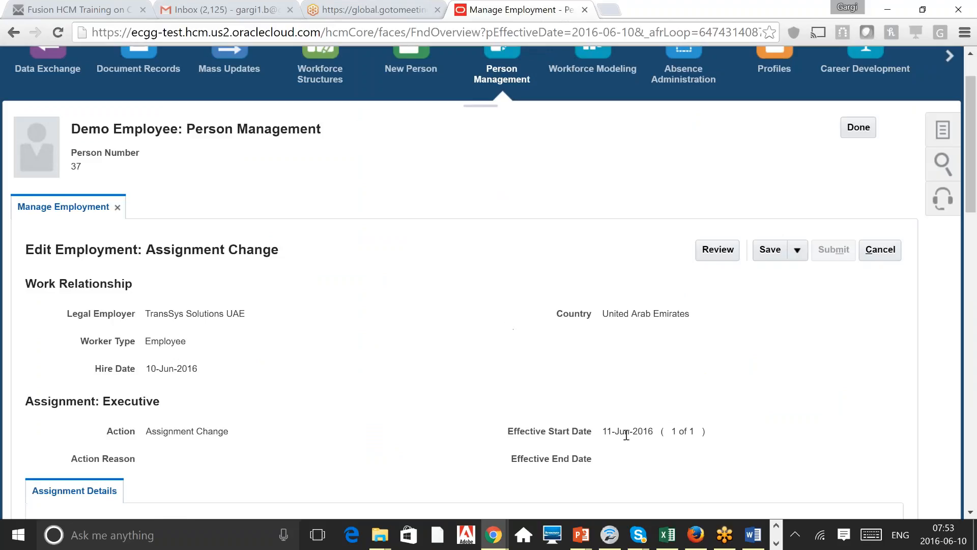
triple_click(626, 434)
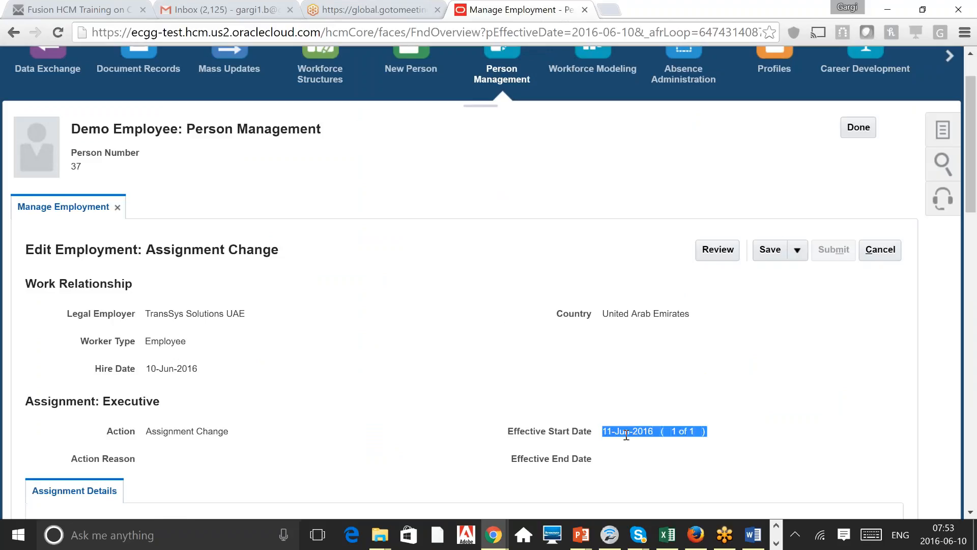
scroll(626, 434, down, 10)
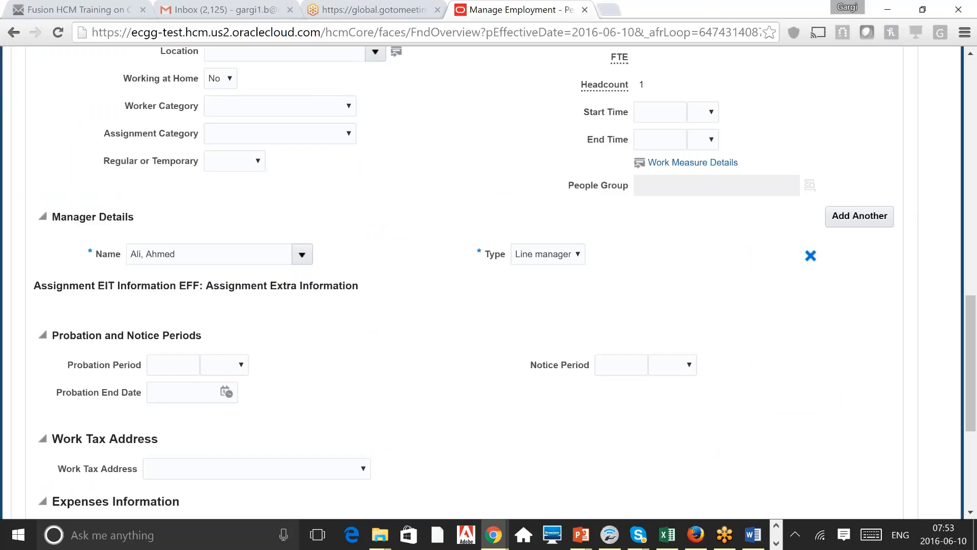
scroll(489, 280, down, 5)
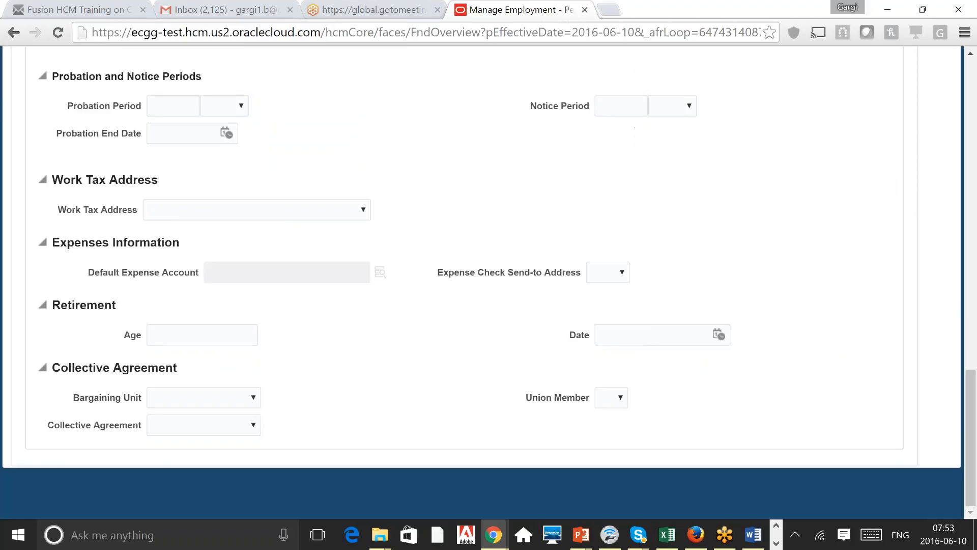
scroll(488, 280, up, 9)
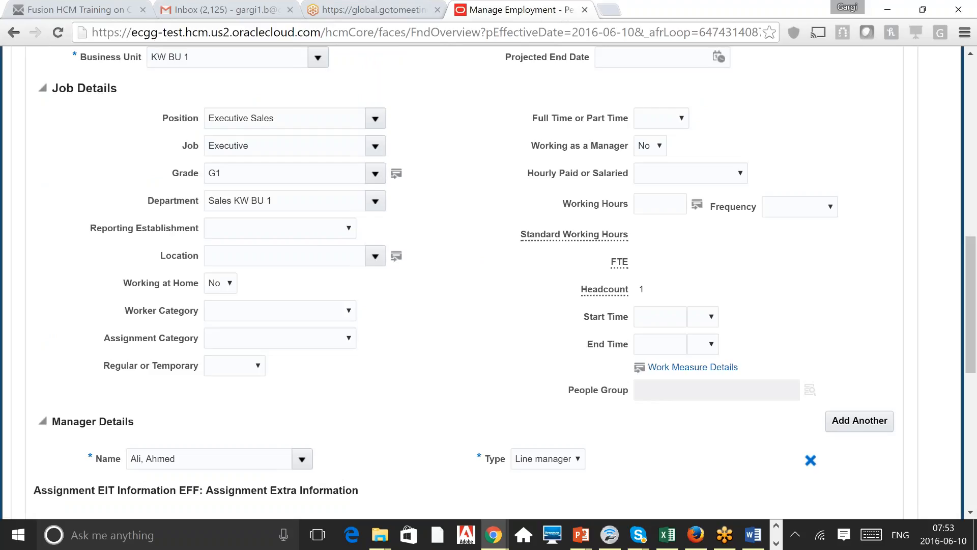
scroll(488, 280, up, 8)
scroll(489, 280, up, 2)
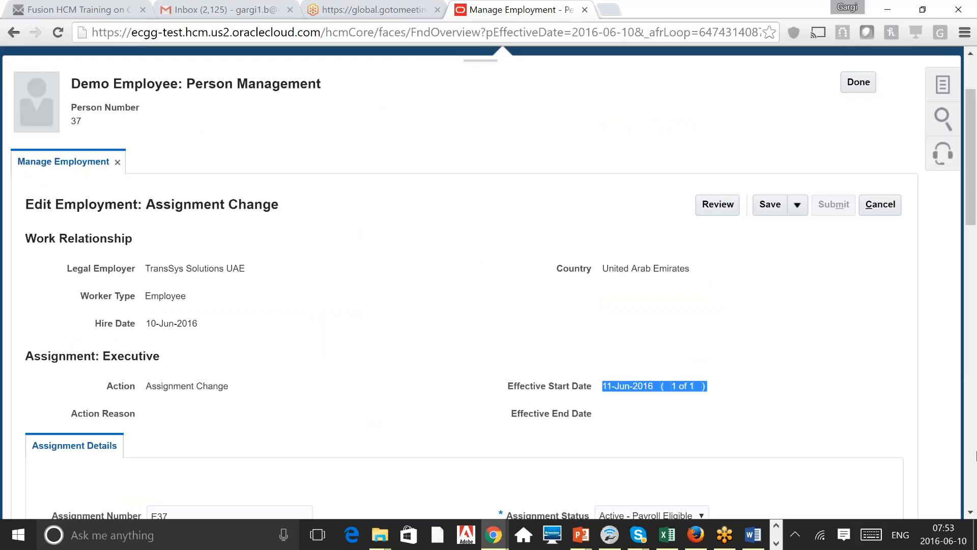
scroll(975, 461, down, 4)
scroll(975, 460, down, 4)
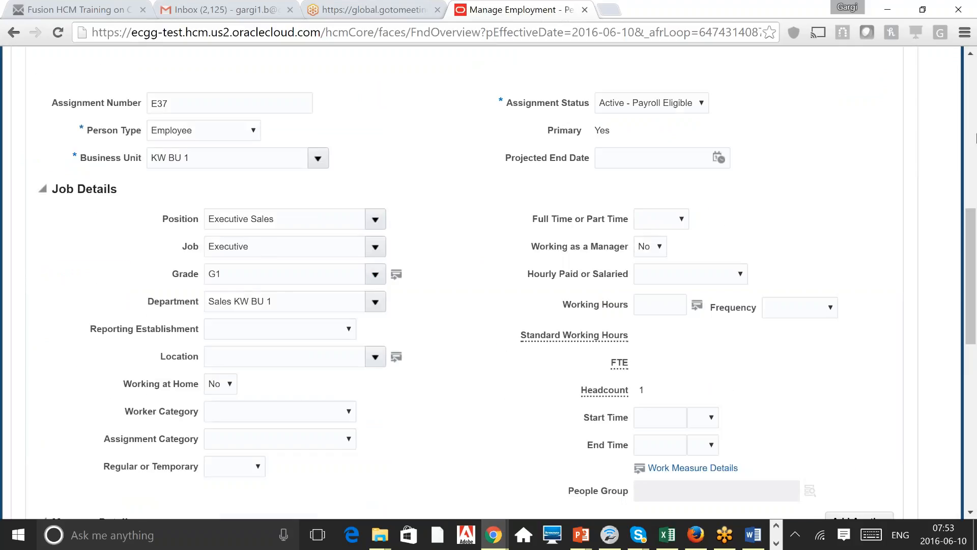
Step: Set Worker Category to Civil servant
click(973, 135)
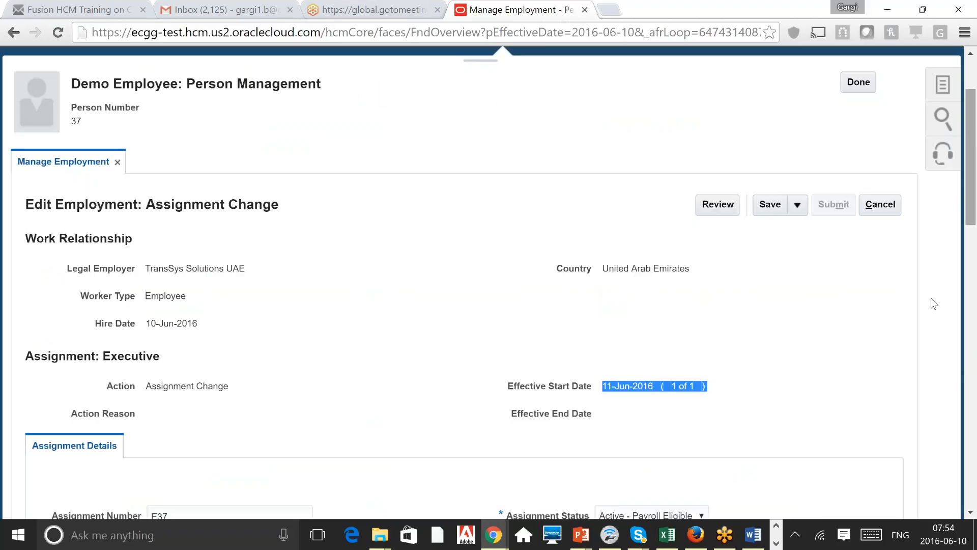
scroll(426, 343, down, 5)
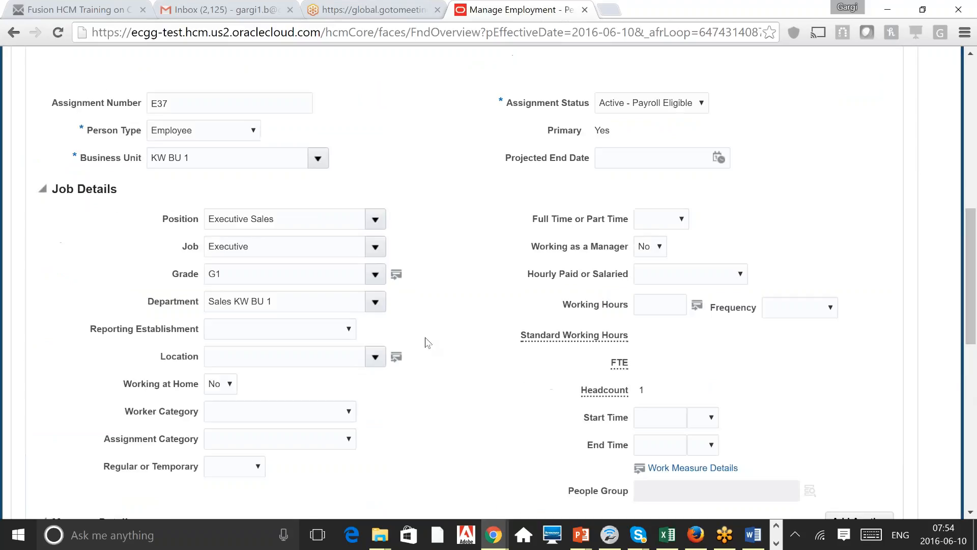
click(307, 408)
click(283, 446)
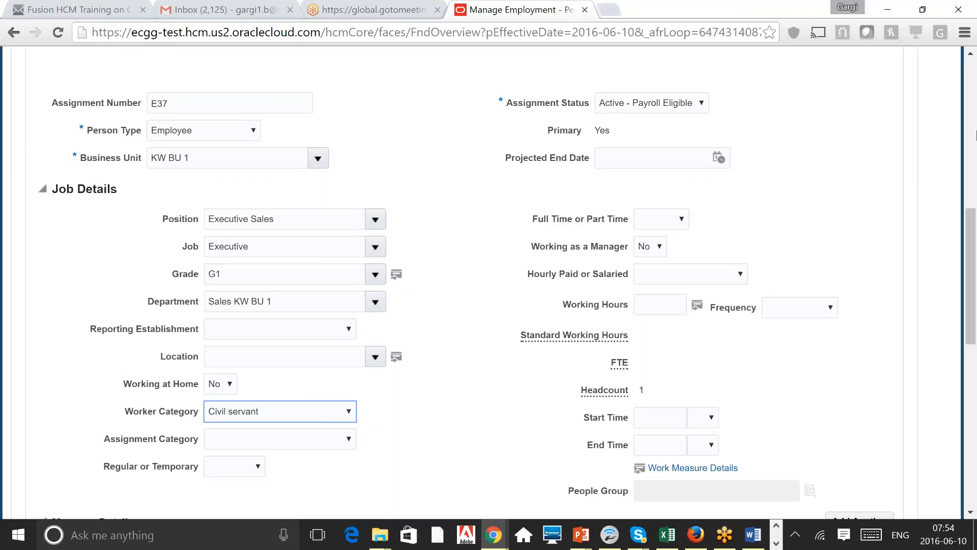
click(971, 136)
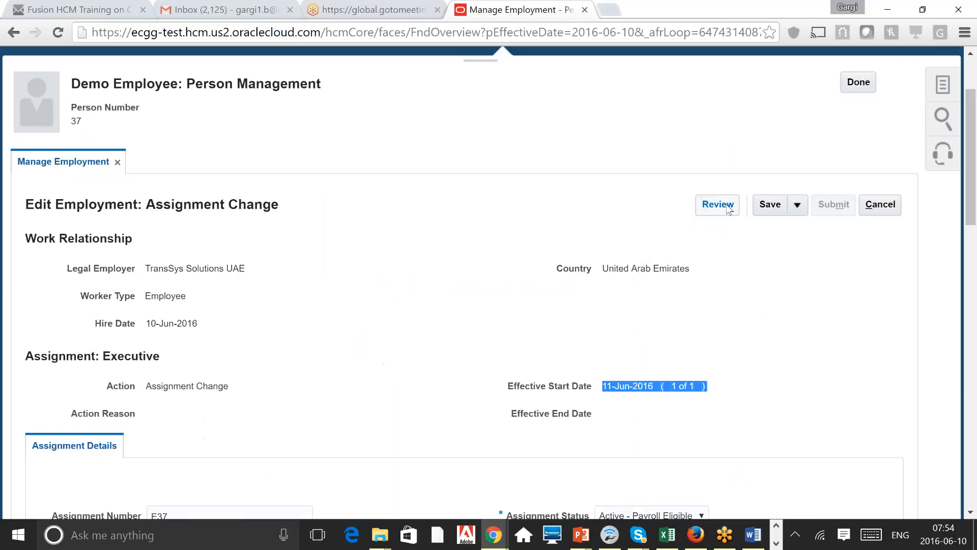
Step: Review the assignment change, showing Civil servant and SCM Implementation as approver
click(717, 204)
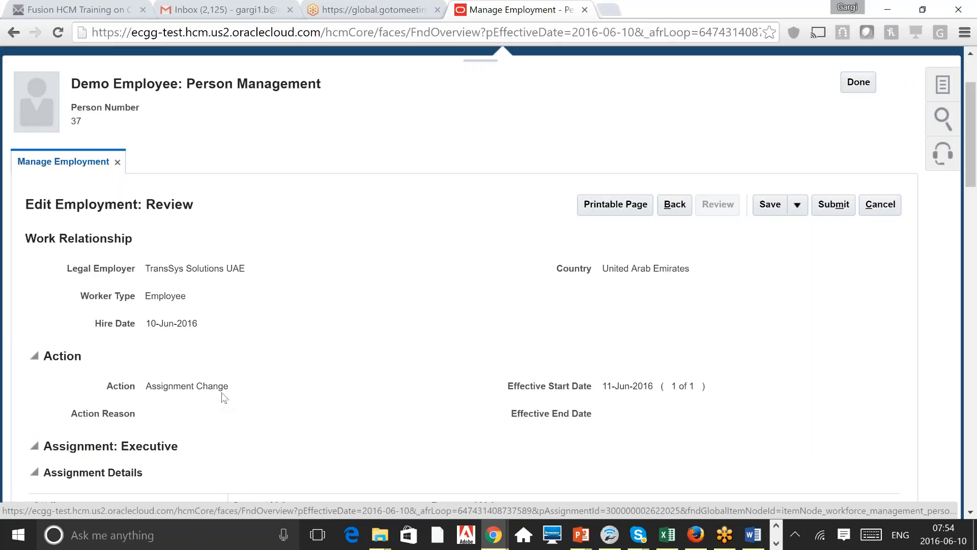
scroll(224, 397, down, 8)
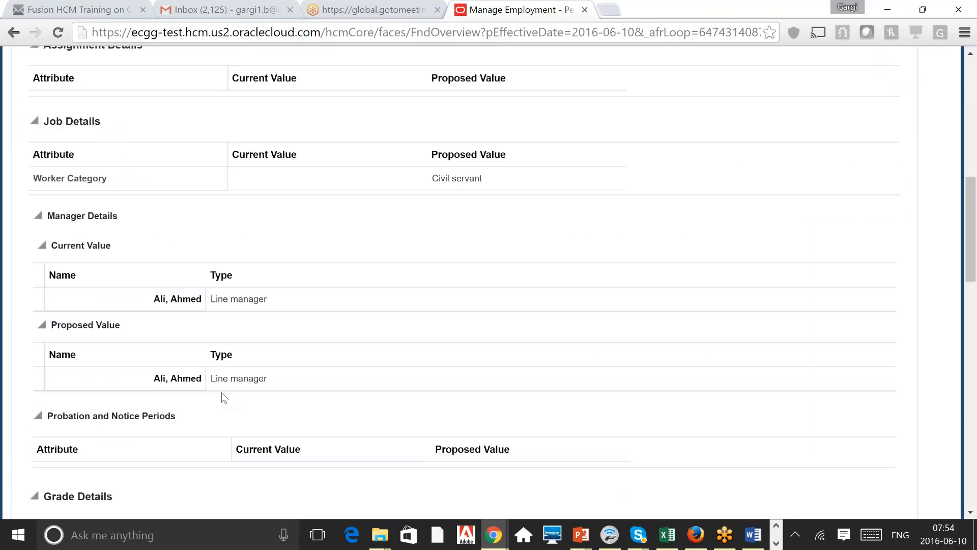
scroll(224, 397, down, 12)
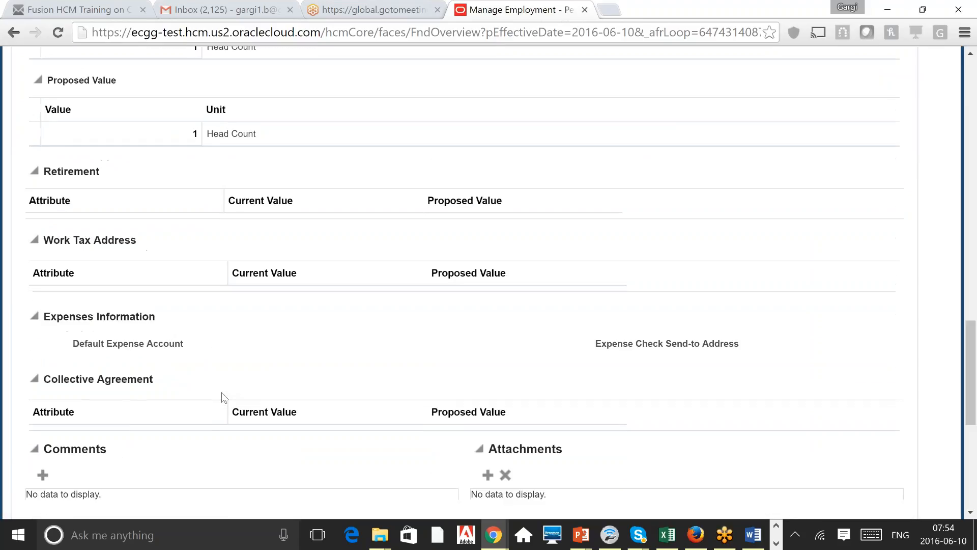
scroll(224, 397, down, 1)
scroll(223, 397, down, 1)
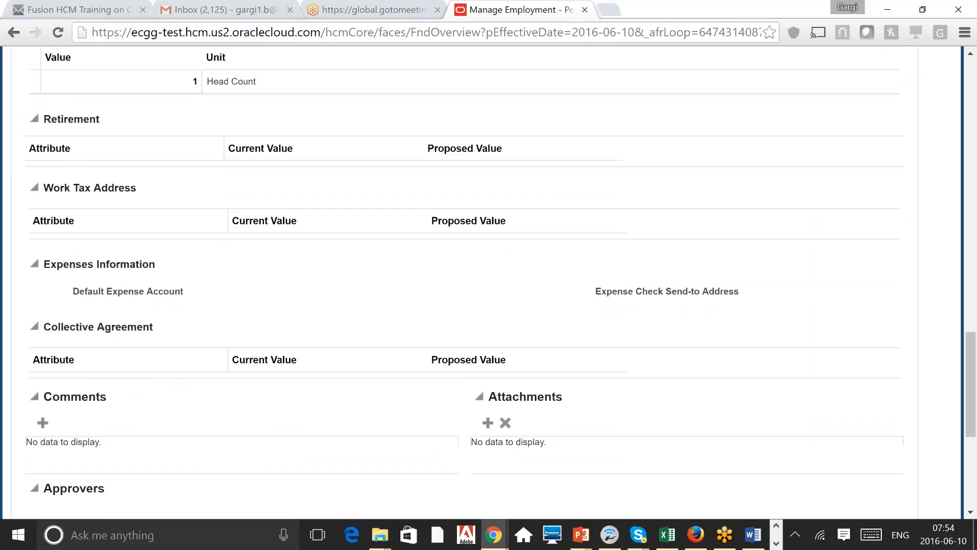
scroll(224, 396, down, 6)
scroll(489, 276, up, 11)
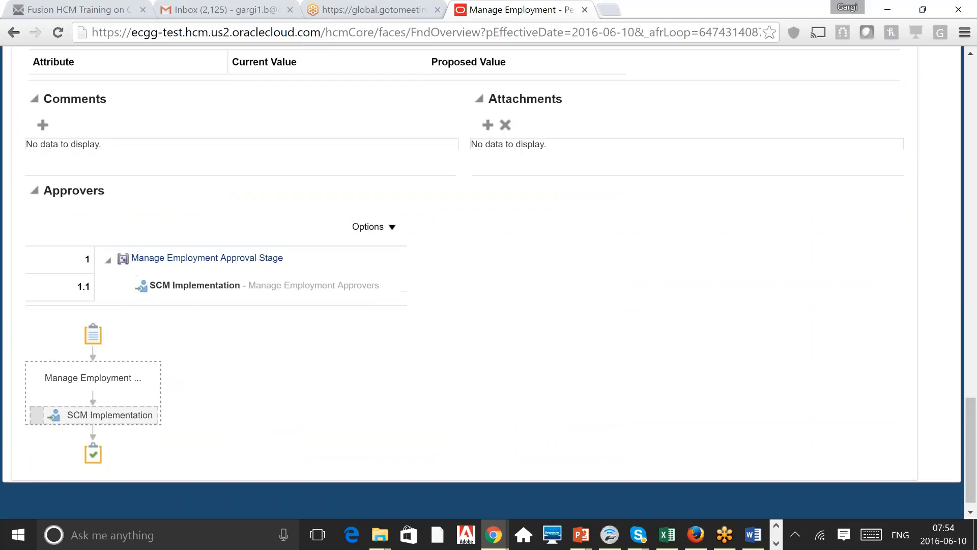
scroll(489, 276, up, 1)
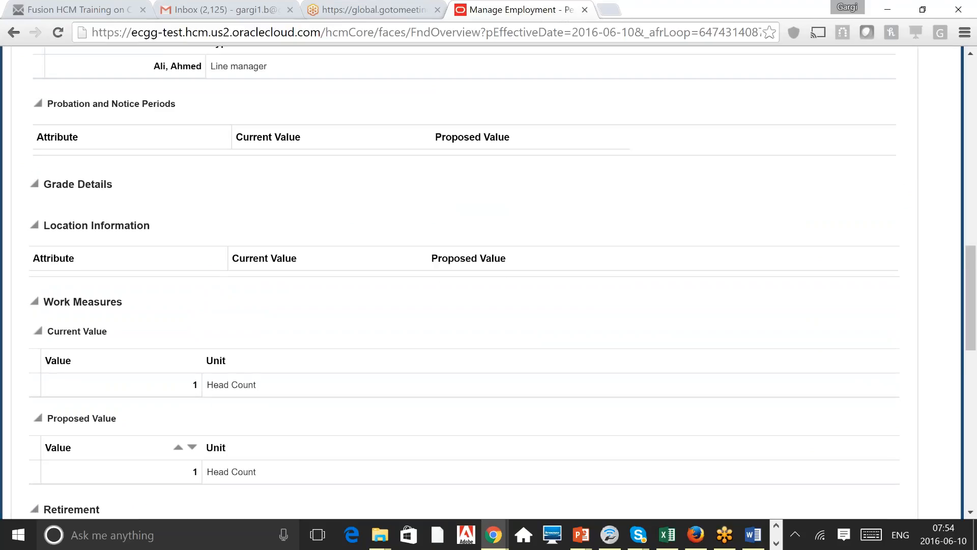
scroll(488, 276, up, 1)
scroll(489, 277, up, 2)
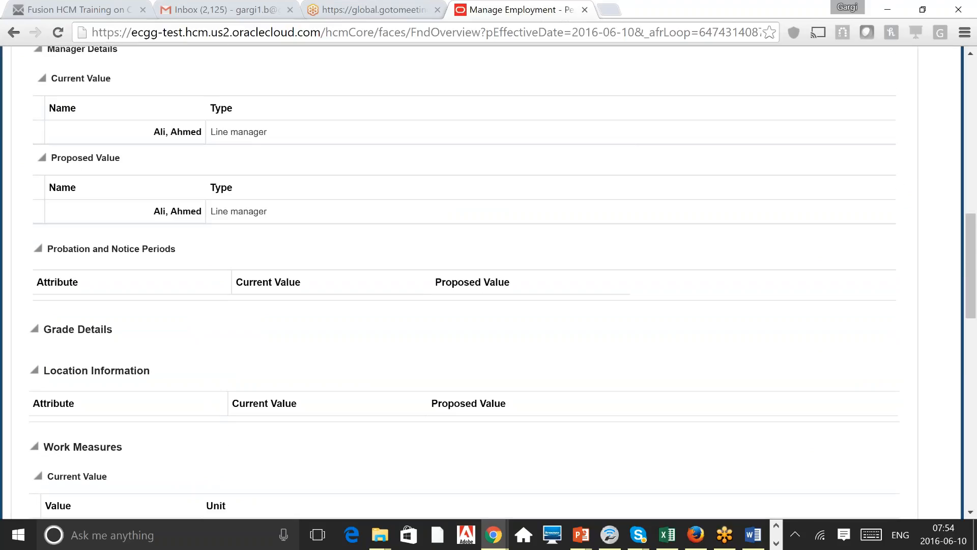
scroll(489, 277, up, 2)
scroll(488, 276, up, 5)
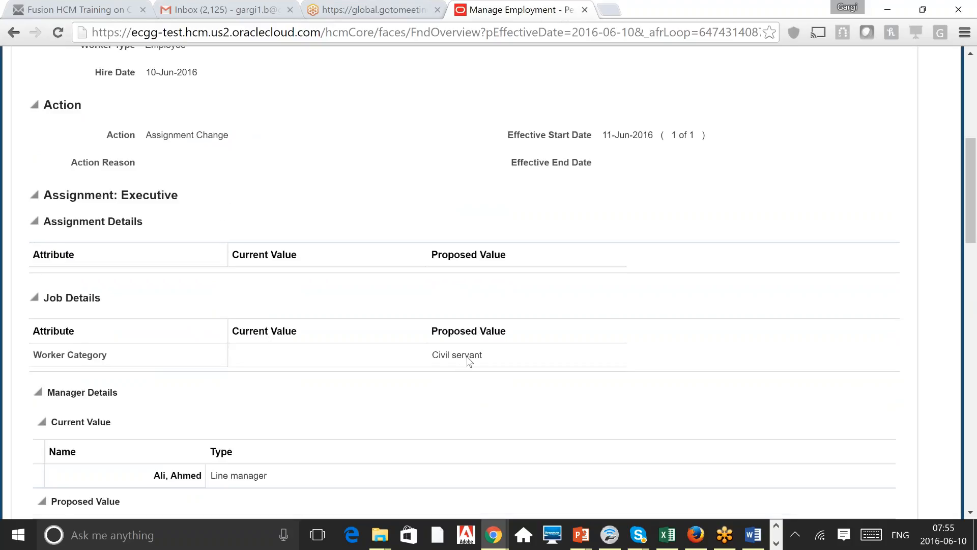
scroll(469, 361, up, 2)
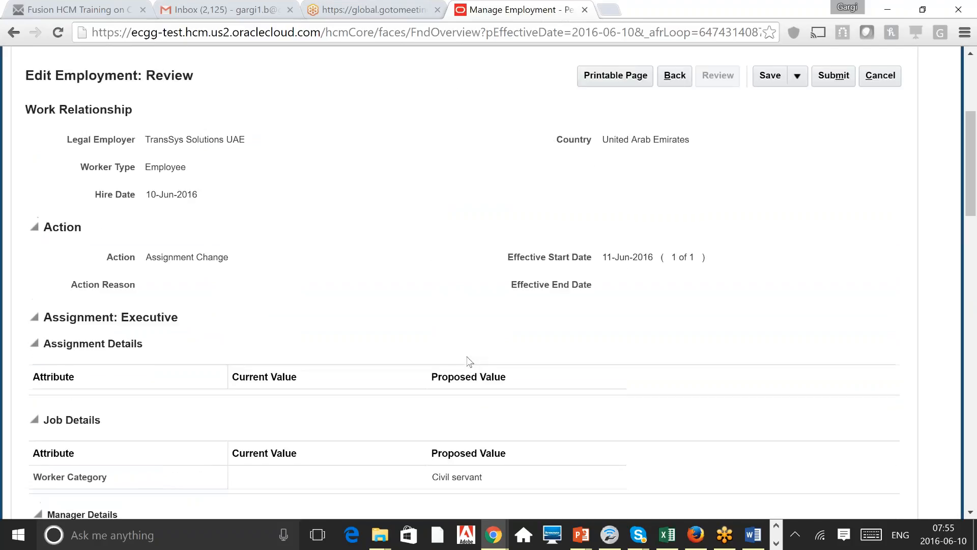
scroll(469, 361, up, 1)
scroll(468, 361, up, 3)
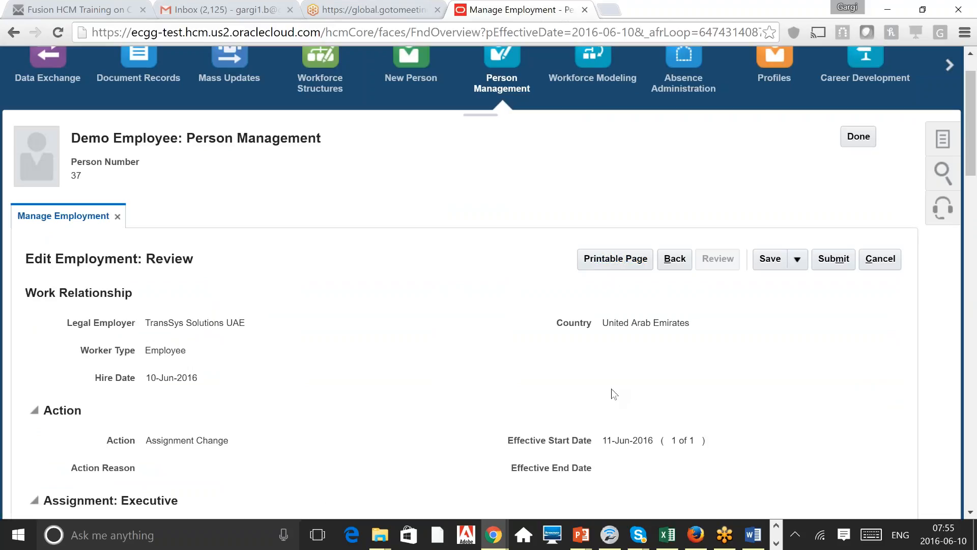
scroll(612, 388, down, 15)
scroll(488, 280, down, 8)
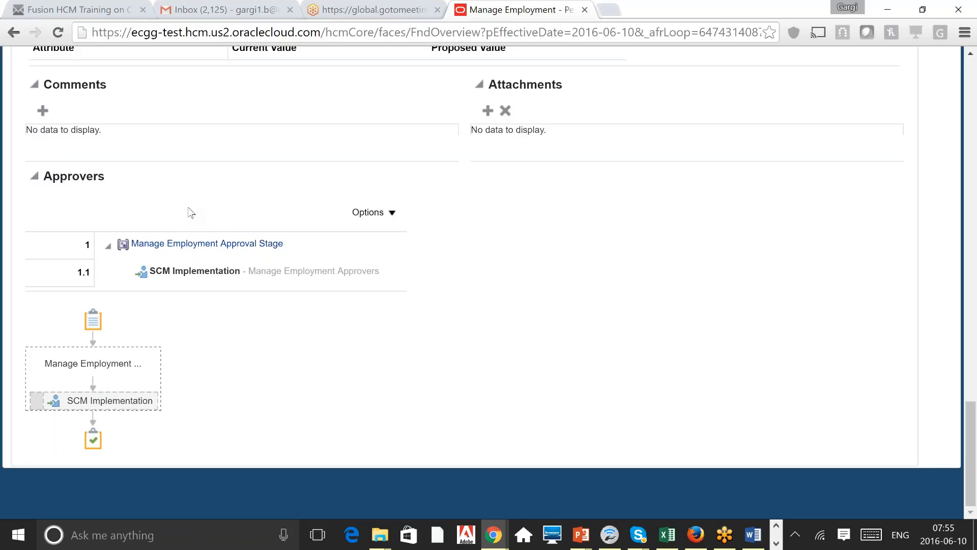
Step: Select the SCM Implementation approver and start adding an attachment to the change
click(193, 277)
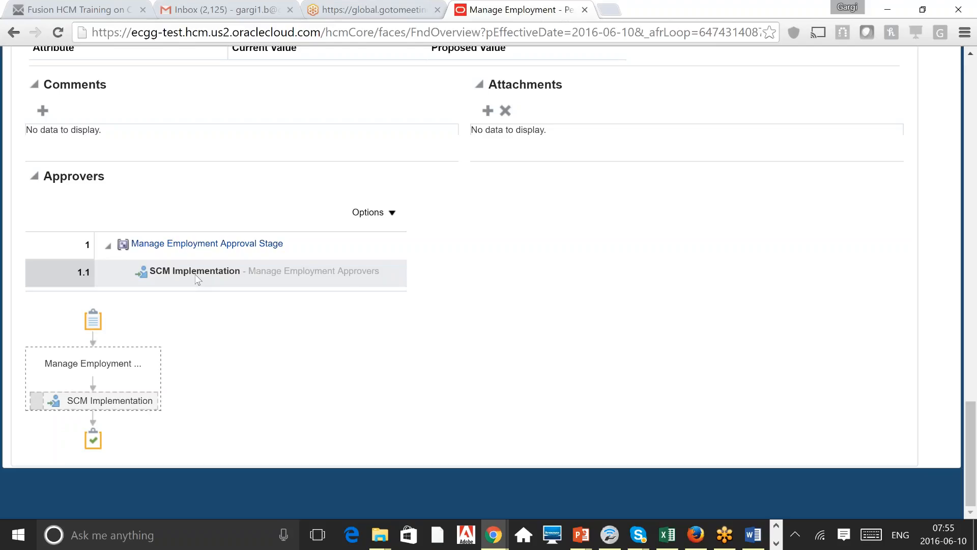
click(196, 279)
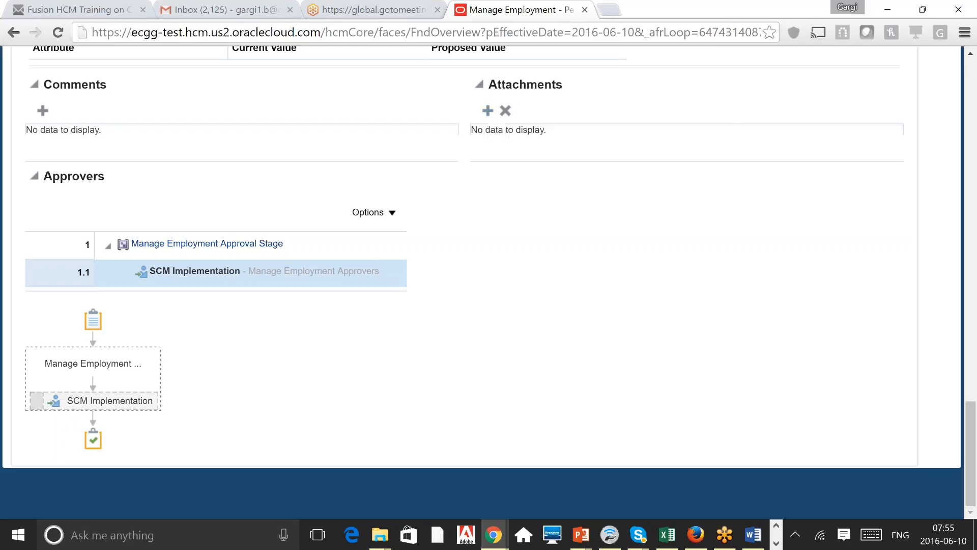
click(487, 110)
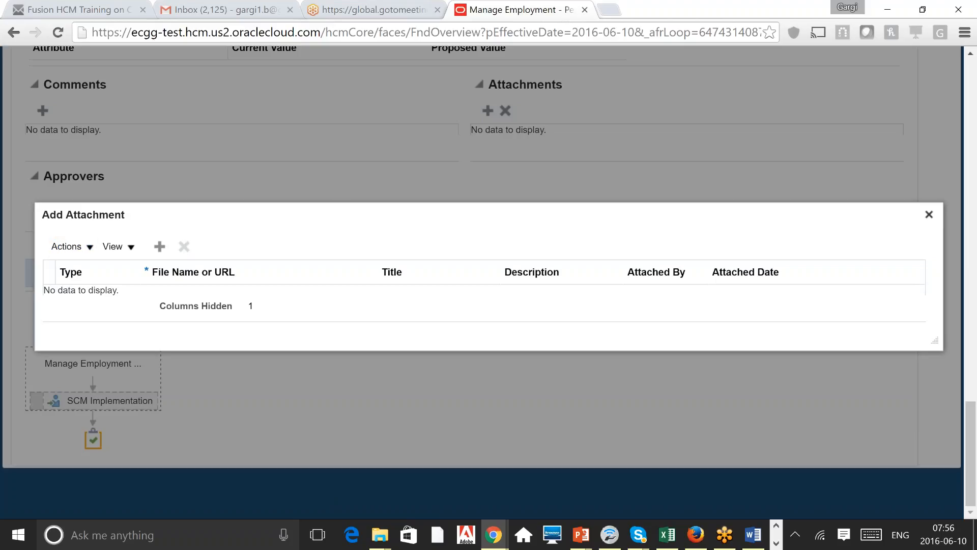
Step: Close the Add Attachment dialog without a file and scroll back to the top of the review page
click(929, 214)
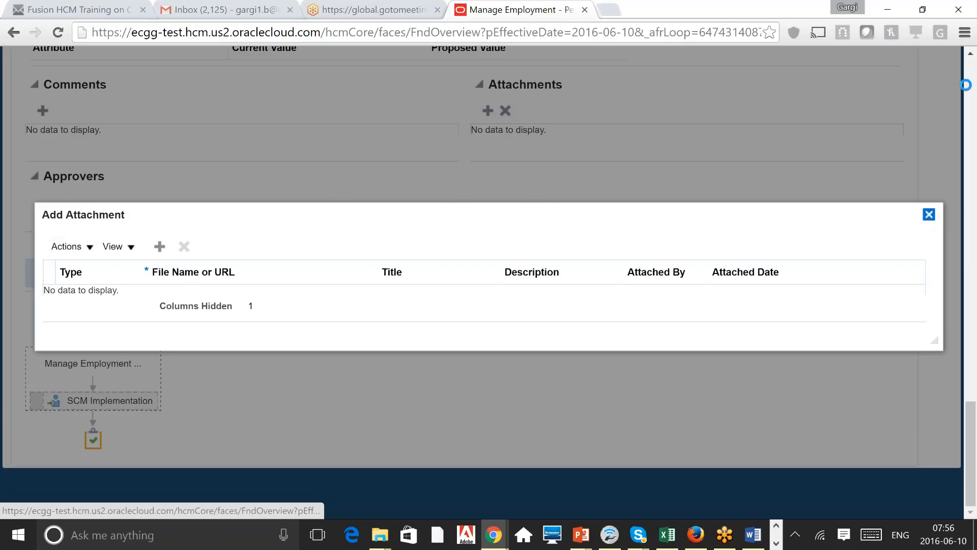
scroll(975, 89, up, 7)
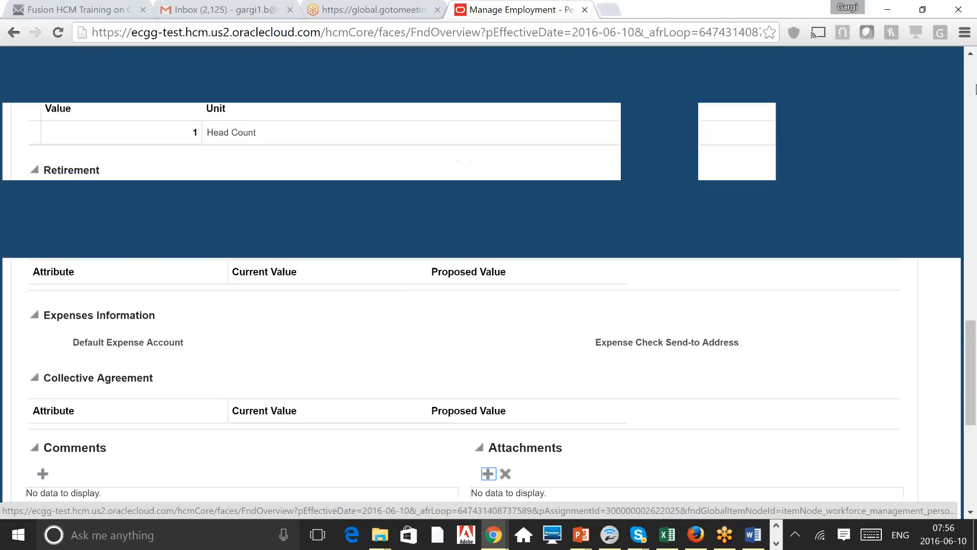
scroll(975, 89, up, 15)
scroll(976, 89, up, 6)
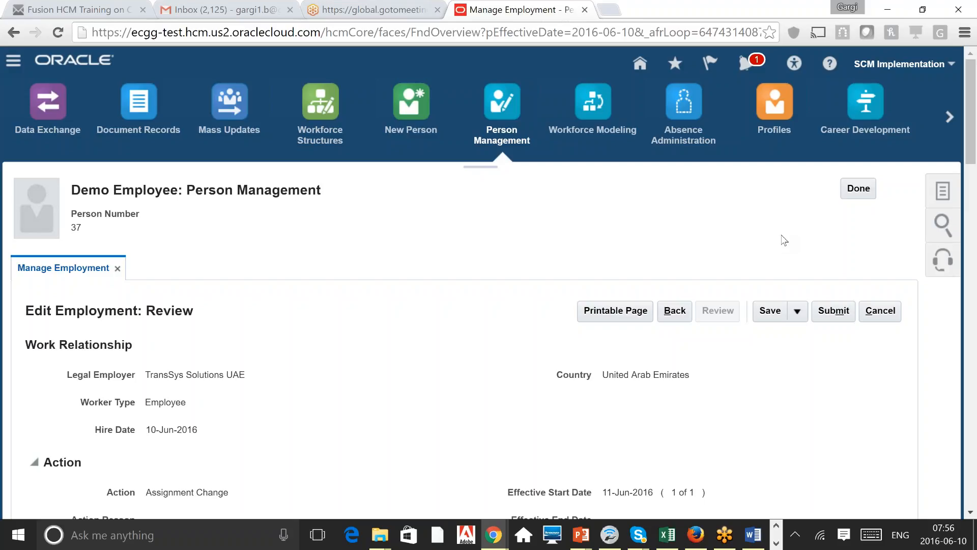
Step: Finish with Demo Employee's page and confirm discarding the unsaved assignment change
click(857, 190)
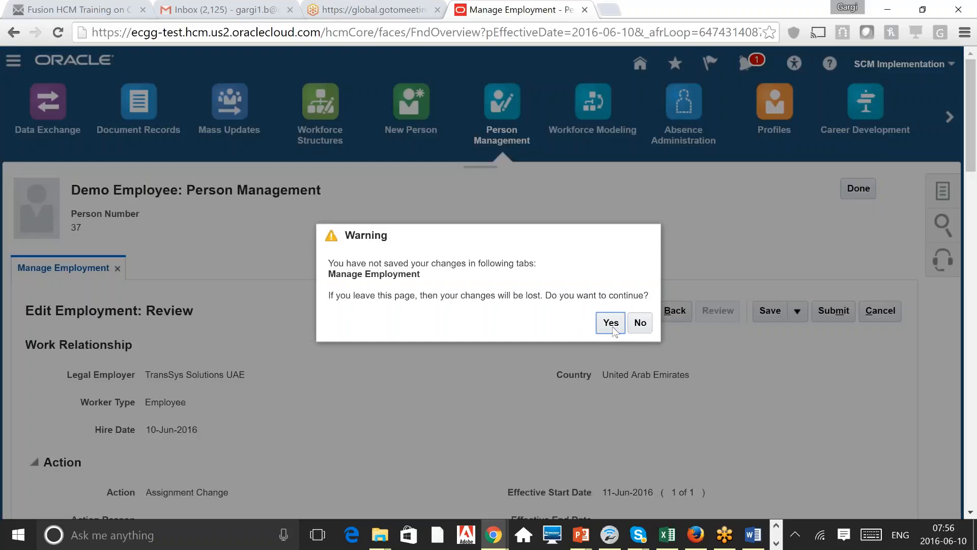
click(611, 324)
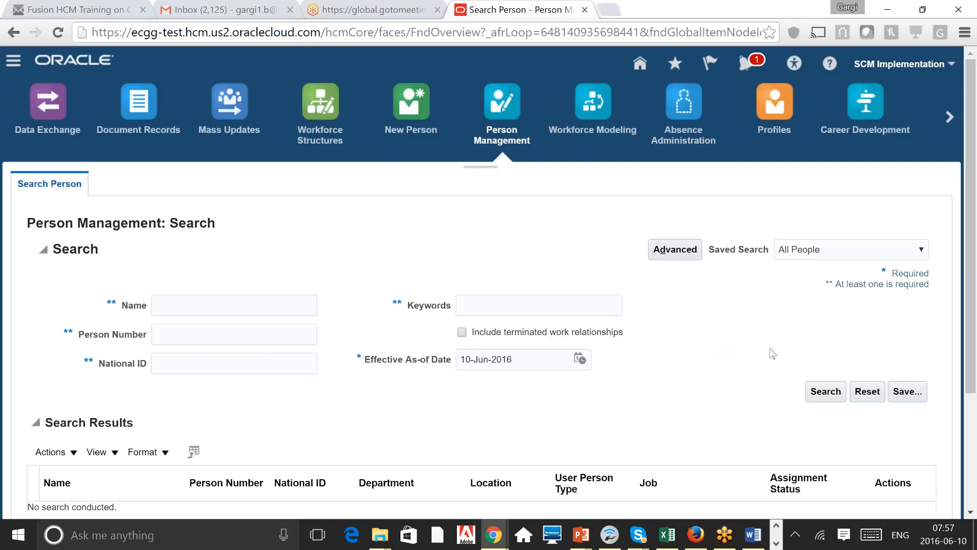
Step: Search for person number 37 and open Demo Employee's Manage Employment record from the results
scroll(974, 474, down, 3)
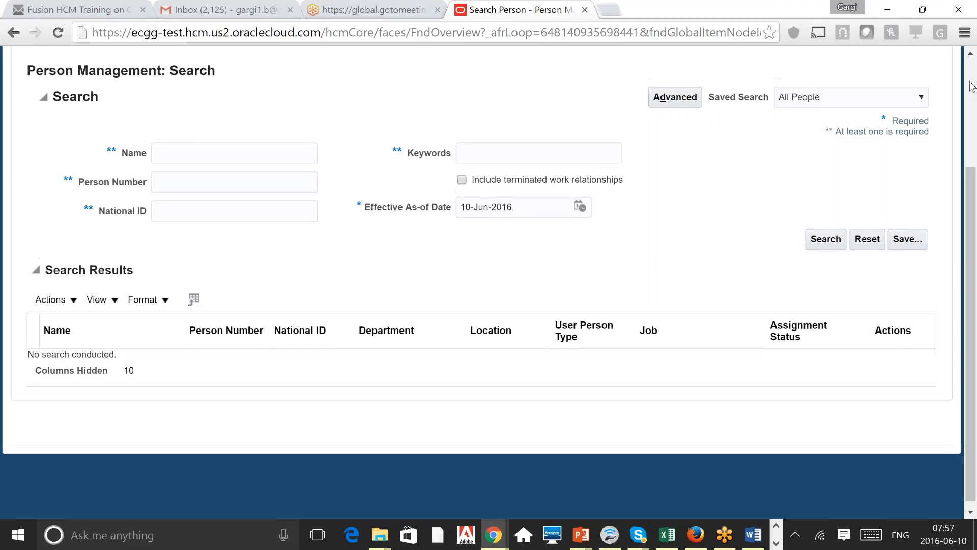
scroll(973, 87, up, 3)
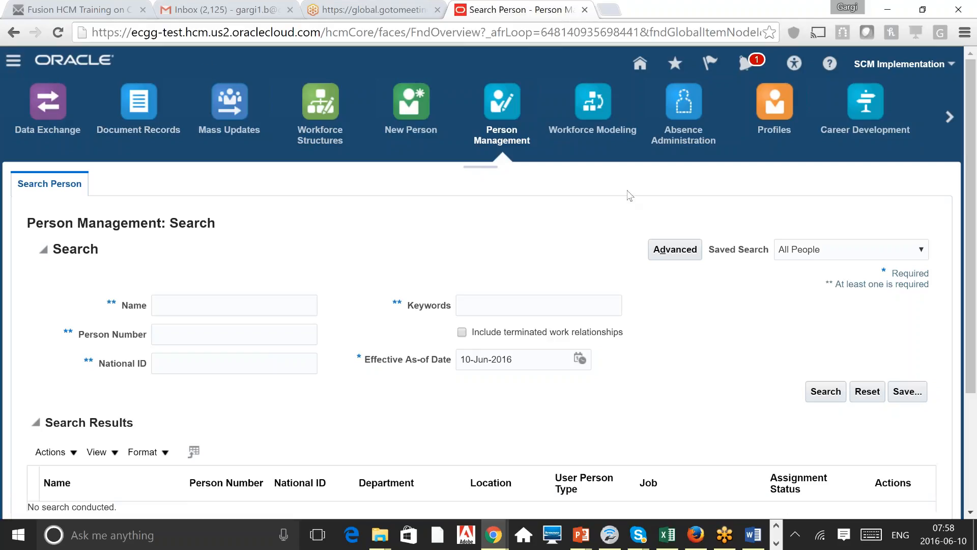
click(213, 334)
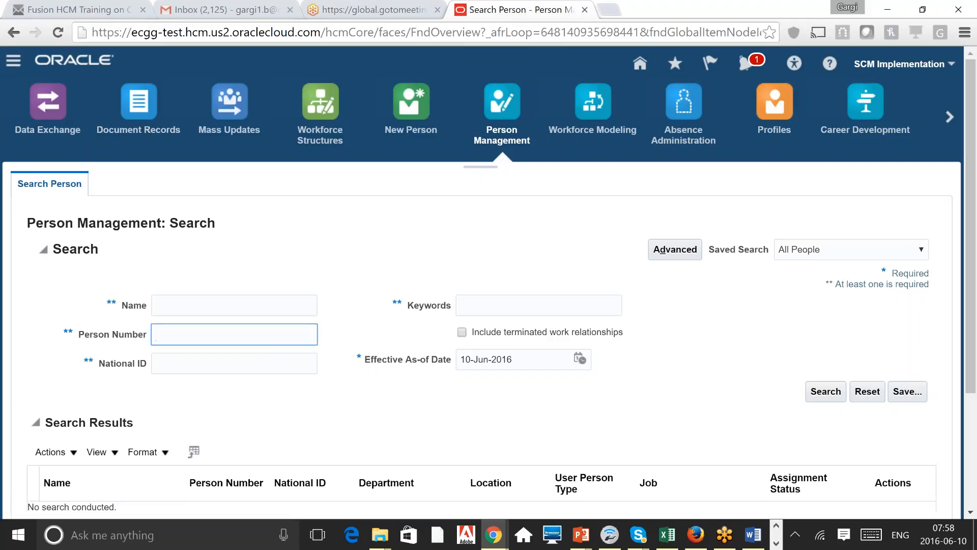
text(37)
click(820, 400)
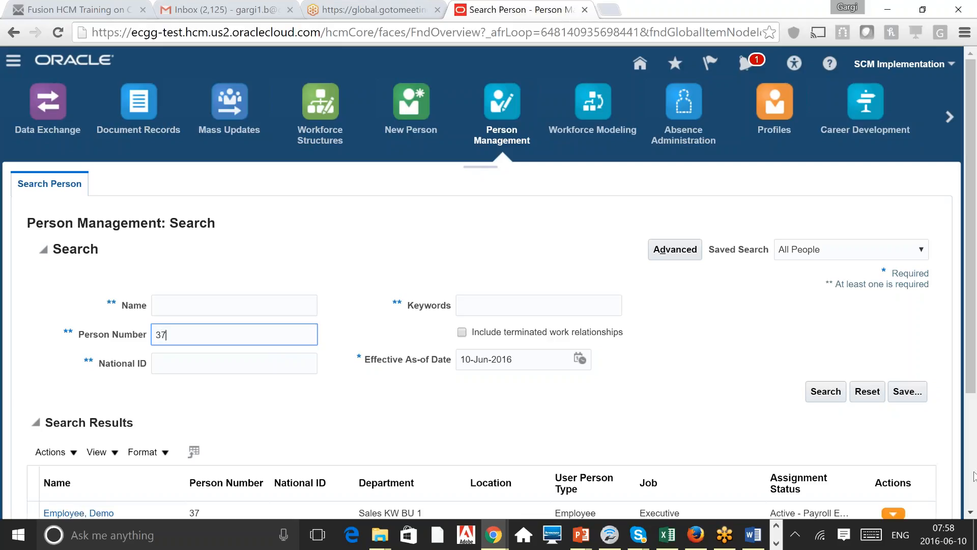
scroll(973, 476, down, 3)
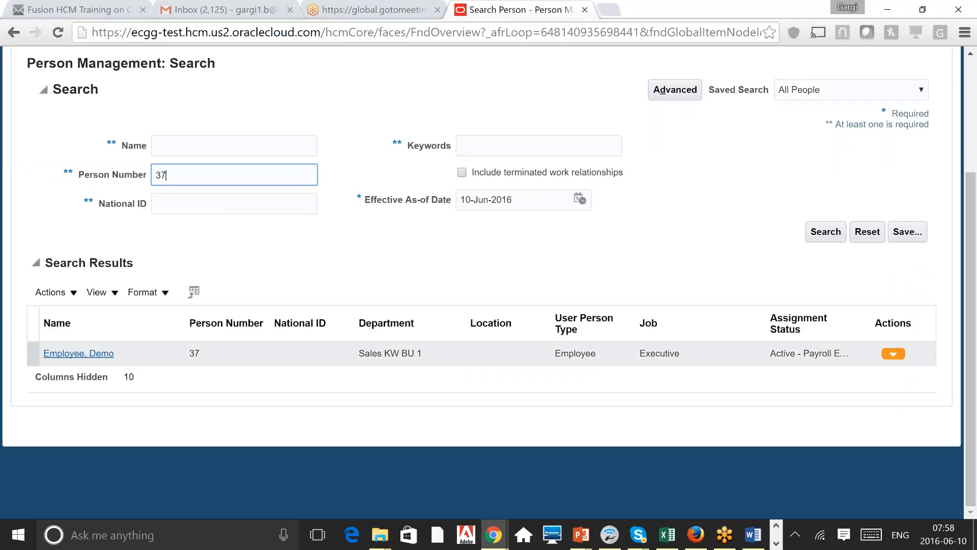
click(78, 353)
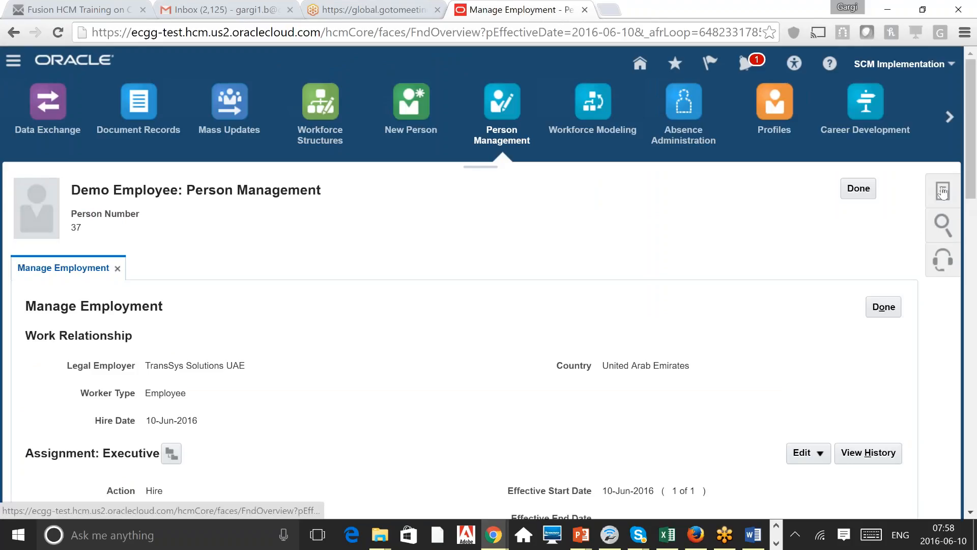
Step: Open Manage Person from the Tasks panel's Personal and Employment section
click(943, 191)
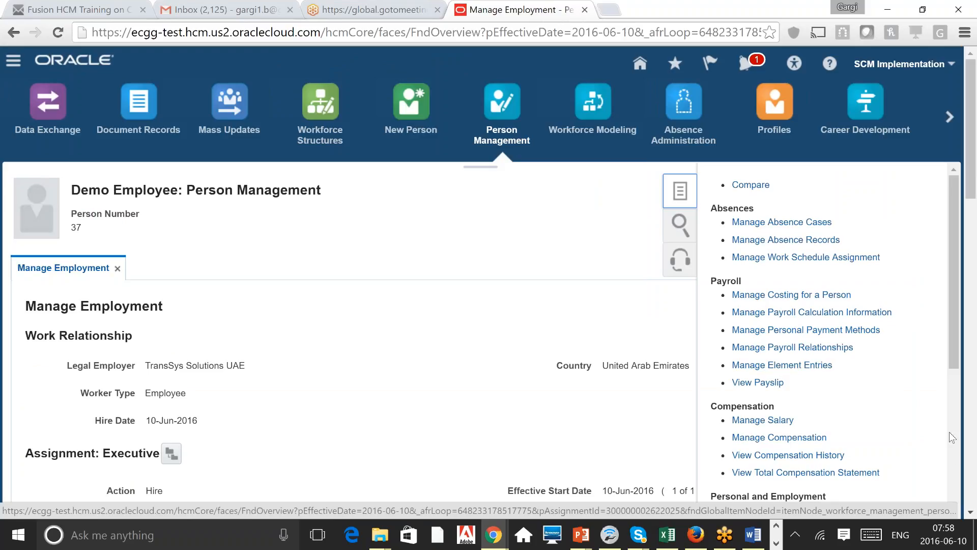
click(951, 451)
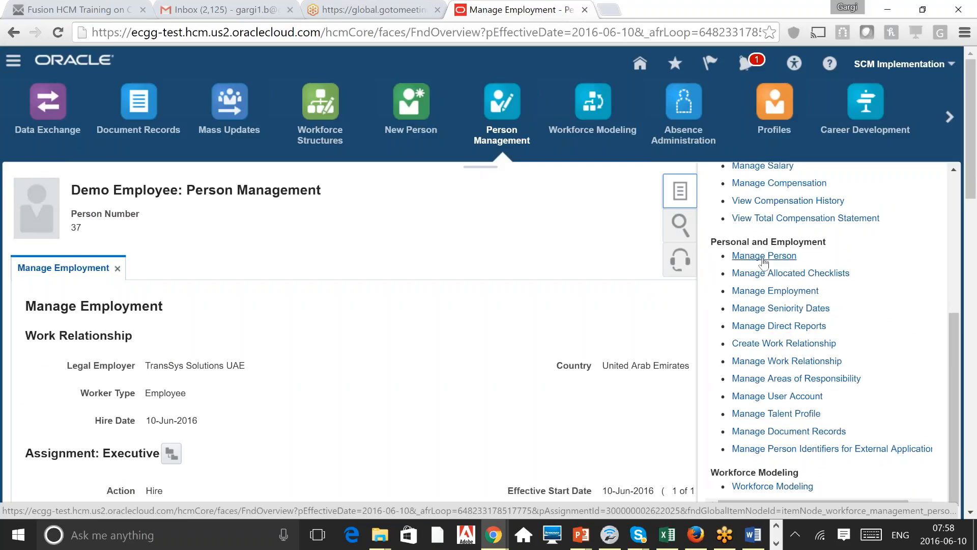
click(763, 260)
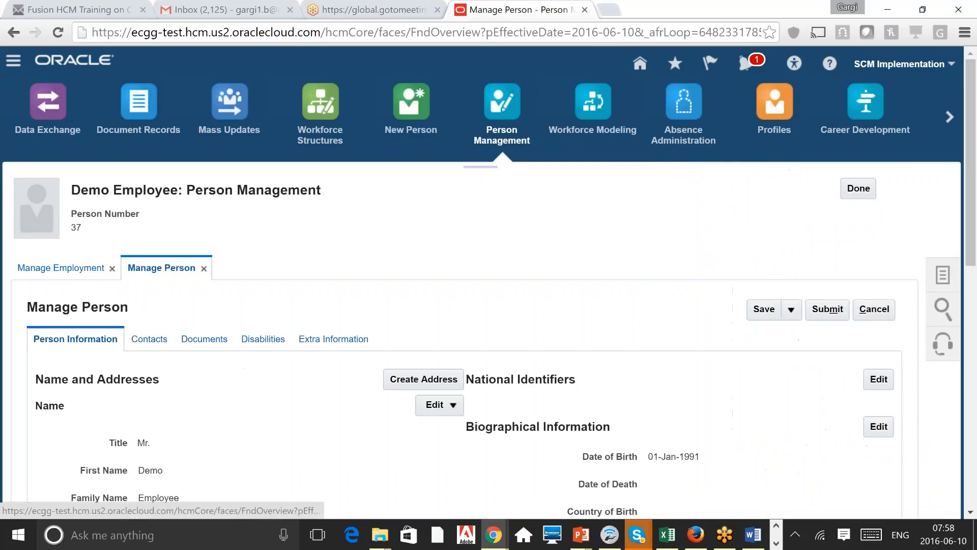
scroll(407, 308, down, 3)
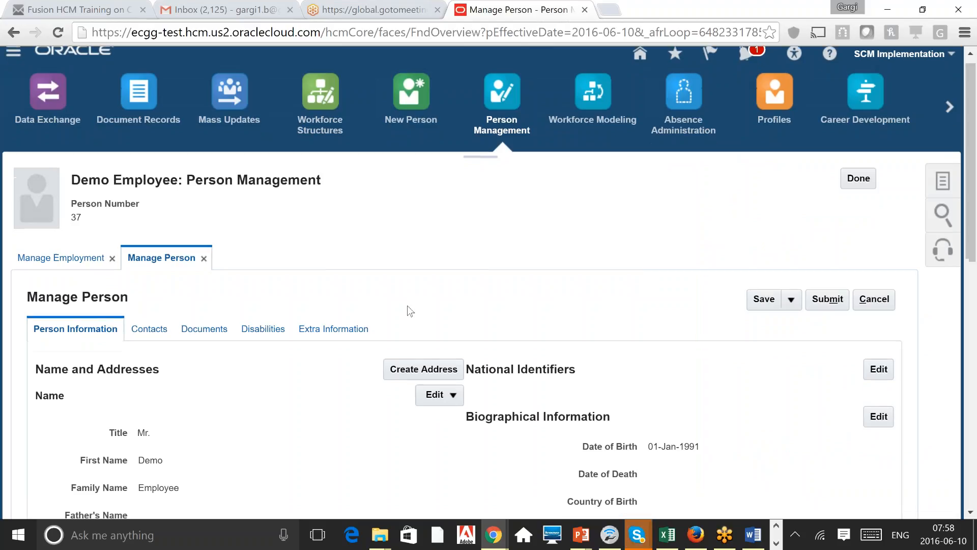
scroll(407, 306, down, 2)
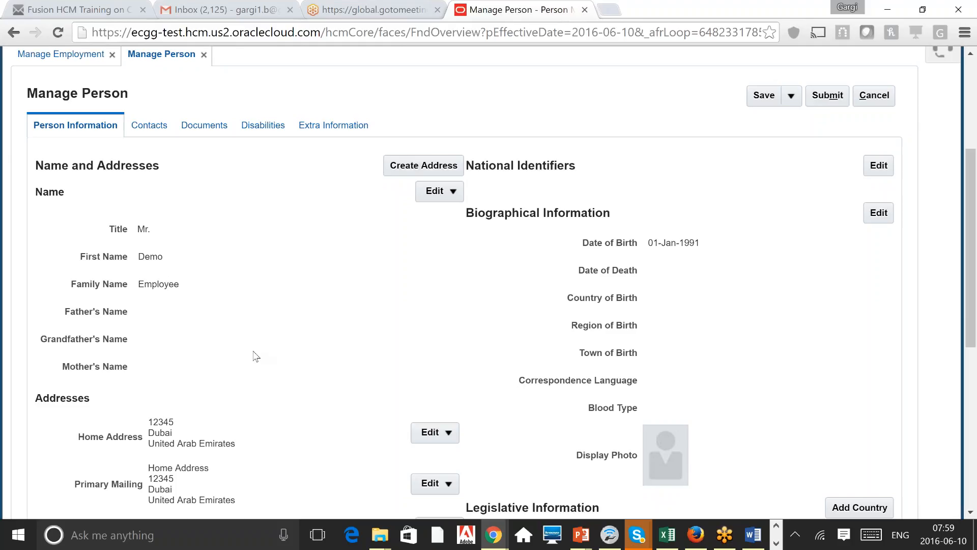
scroll(256, 356, down, 3)
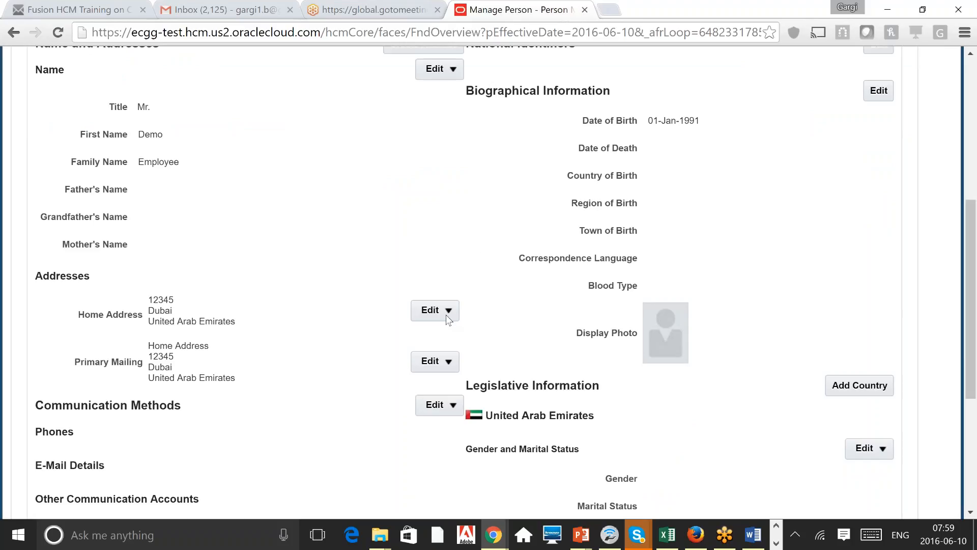
click(446, 313)
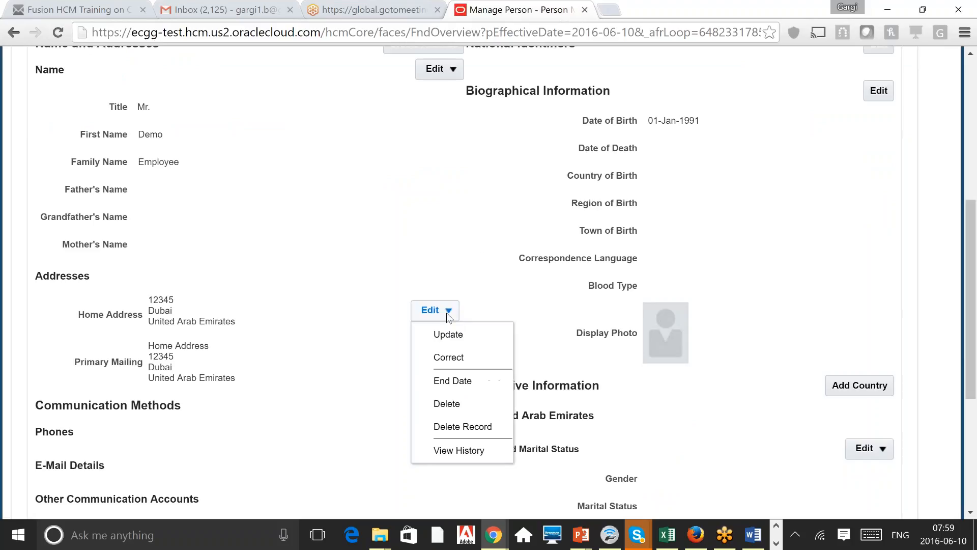
click(301, 286)
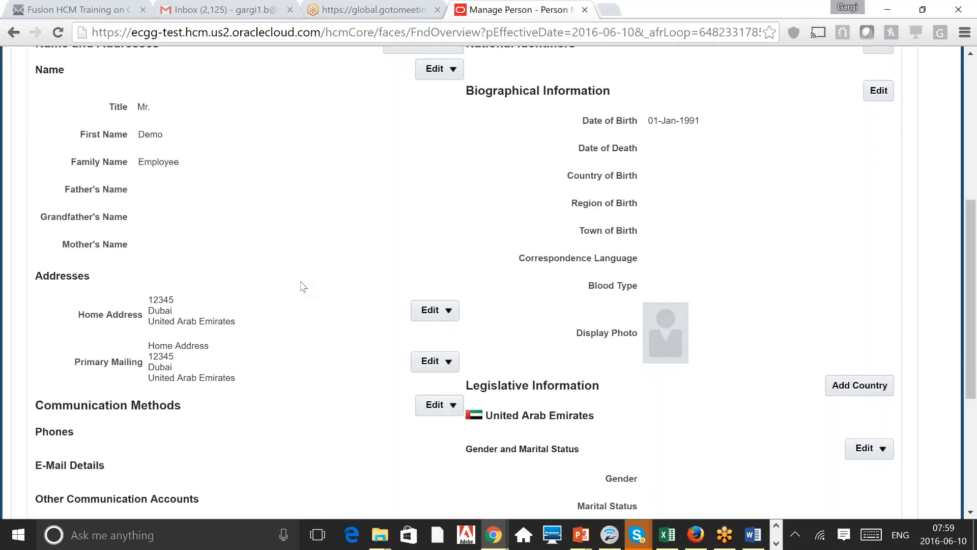
scroll(302, 286, down, 3)
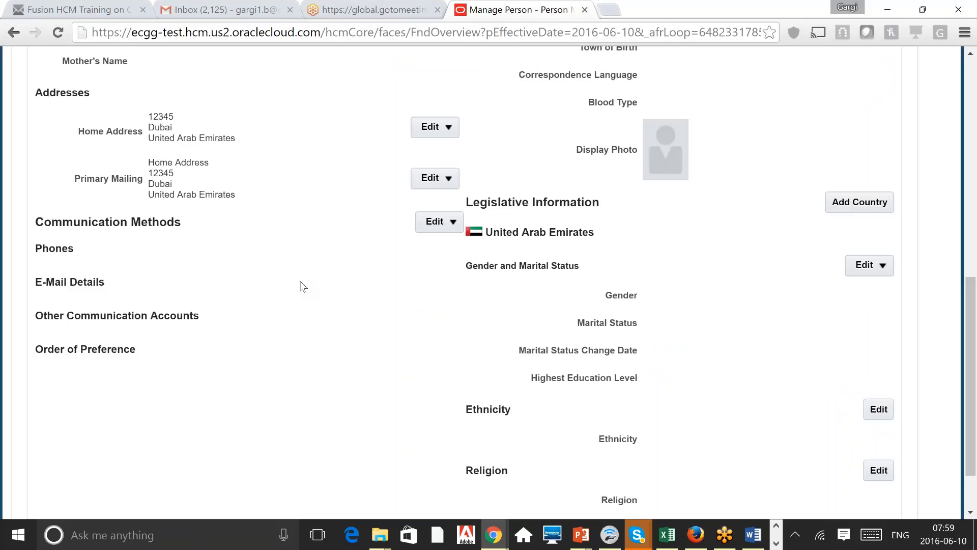
scroll(302, 286, up, 2)
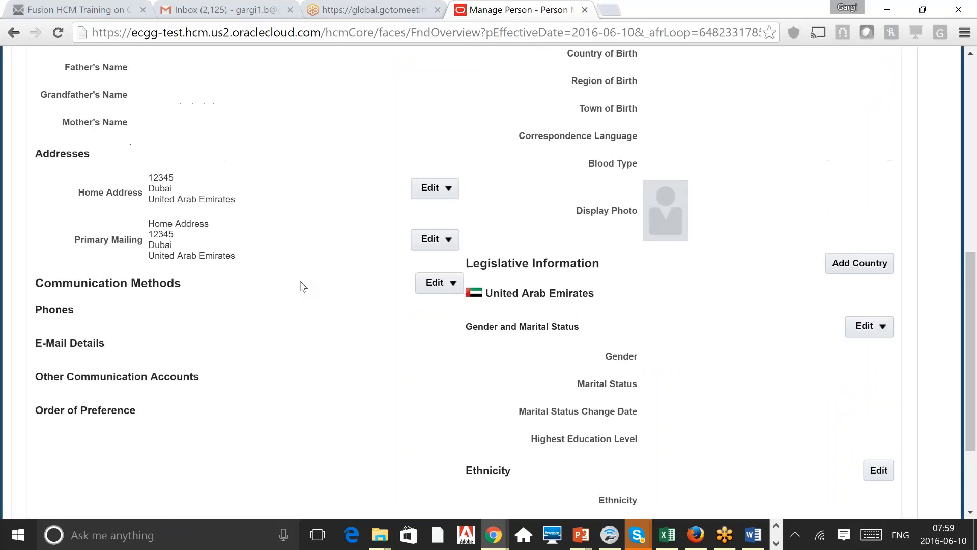
scroll(302, 286, up, 1)
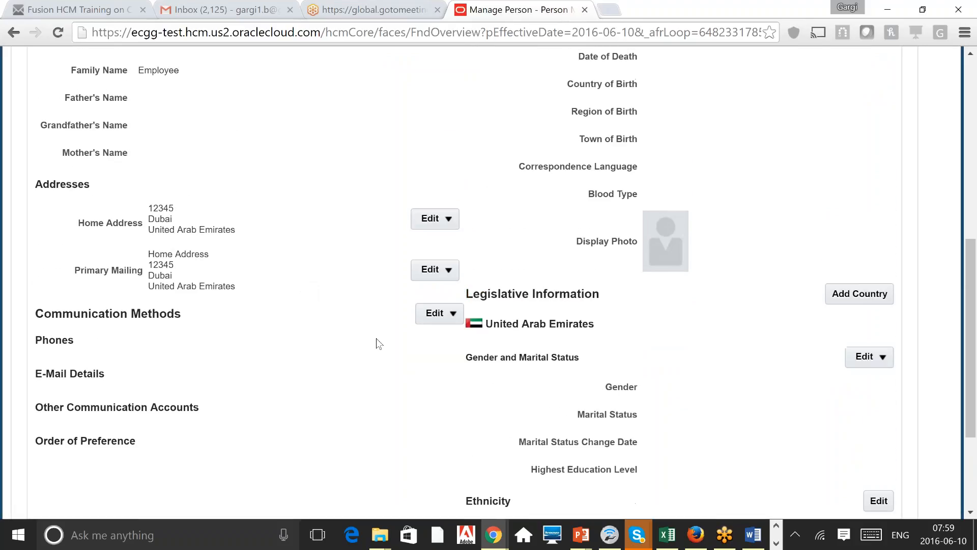
double_click(56, 375)
click(56, 374)
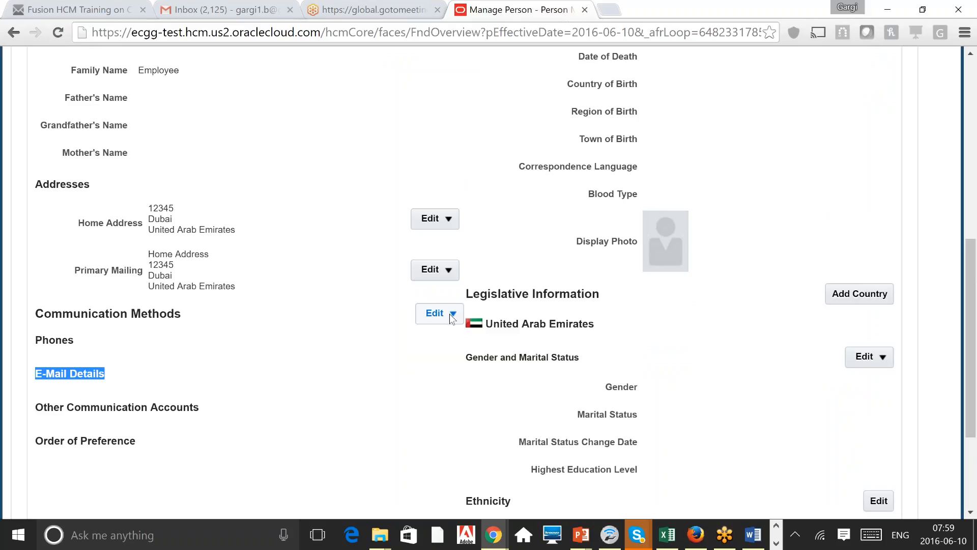
click(642, 541)
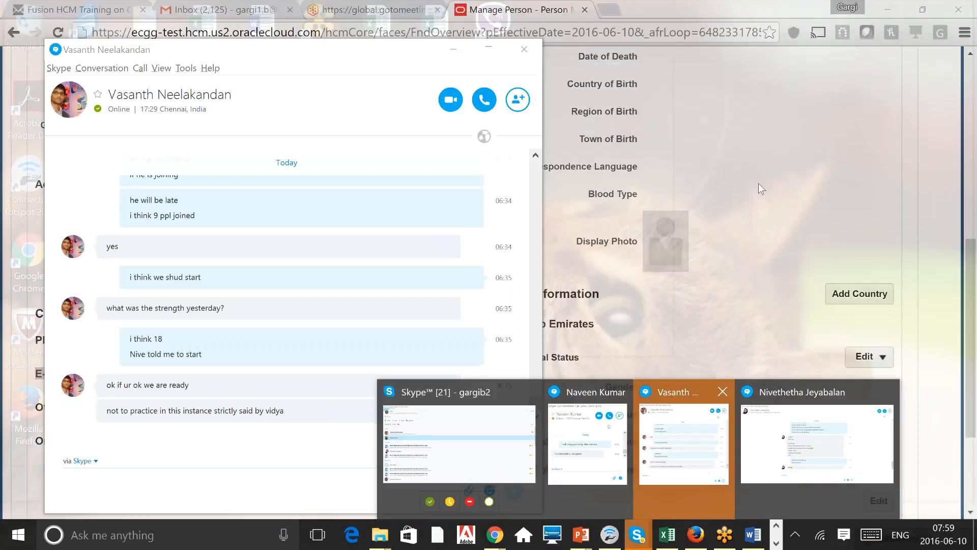
click(762, 189)
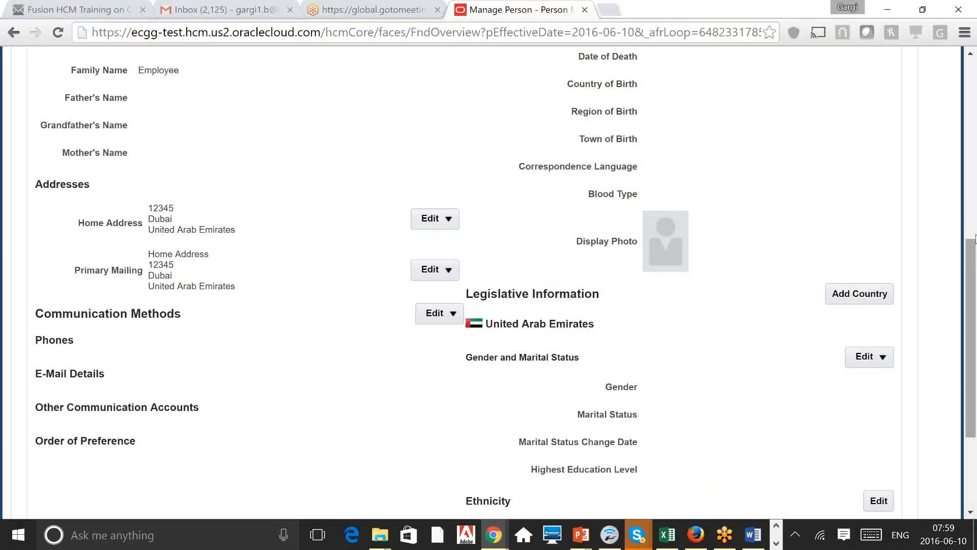
right_click(975, 193)
click(973, 182)
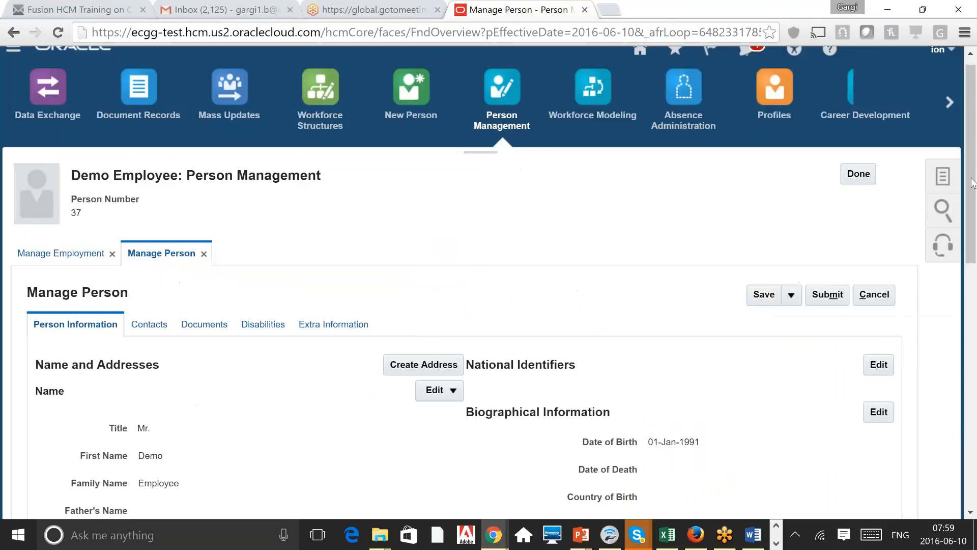
click(883, 418)
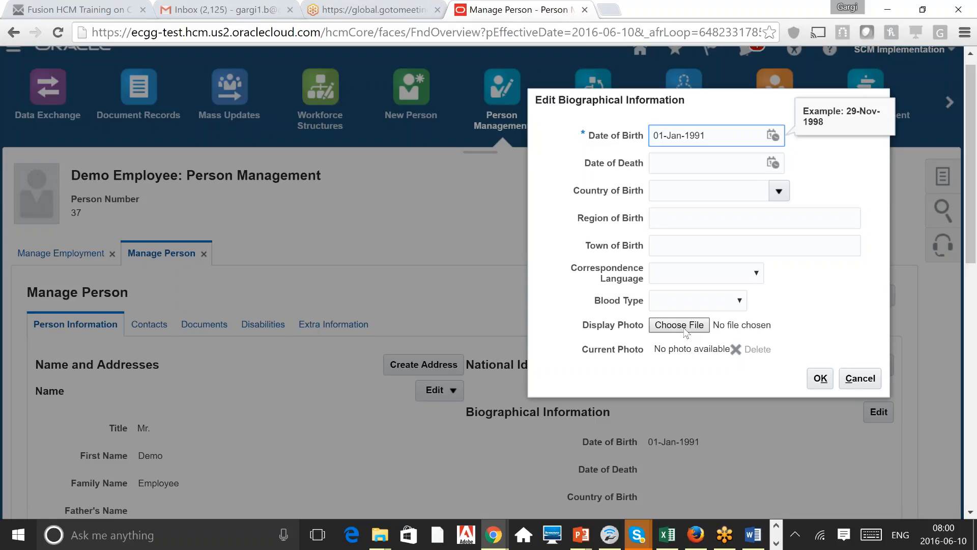
click(860, 380)
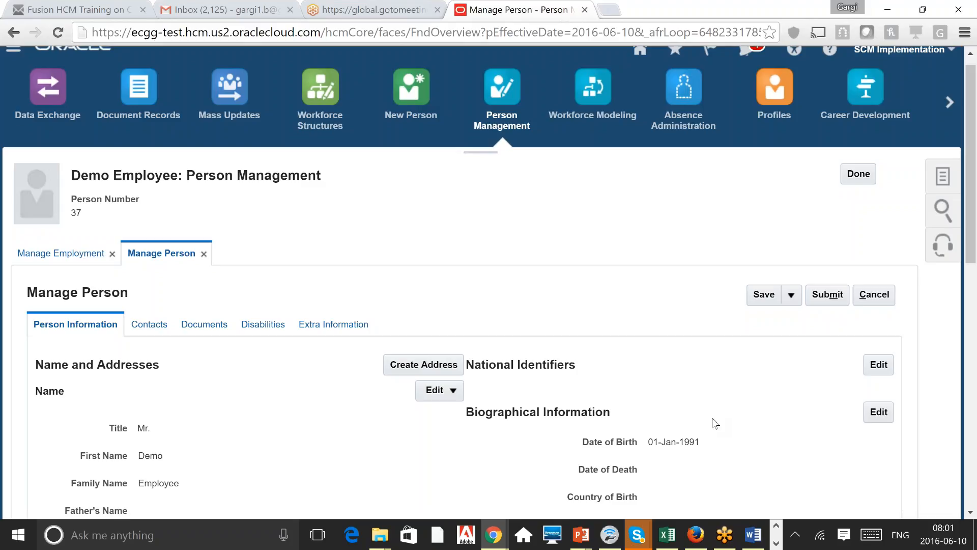
scroll(715, 424, down, 2)
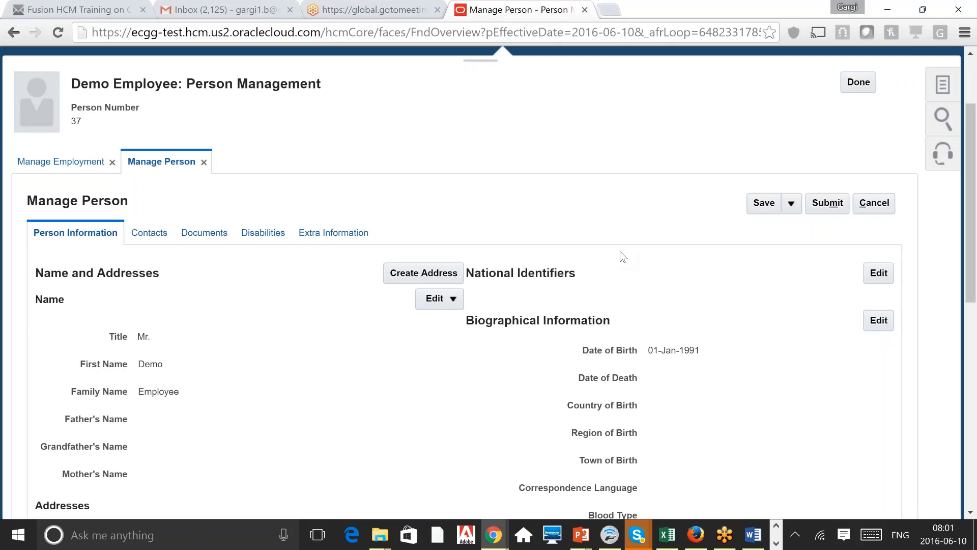
Step: Check the empty National Identifiers editor, then start a new contact from the Contacts tab
click(878, 278)
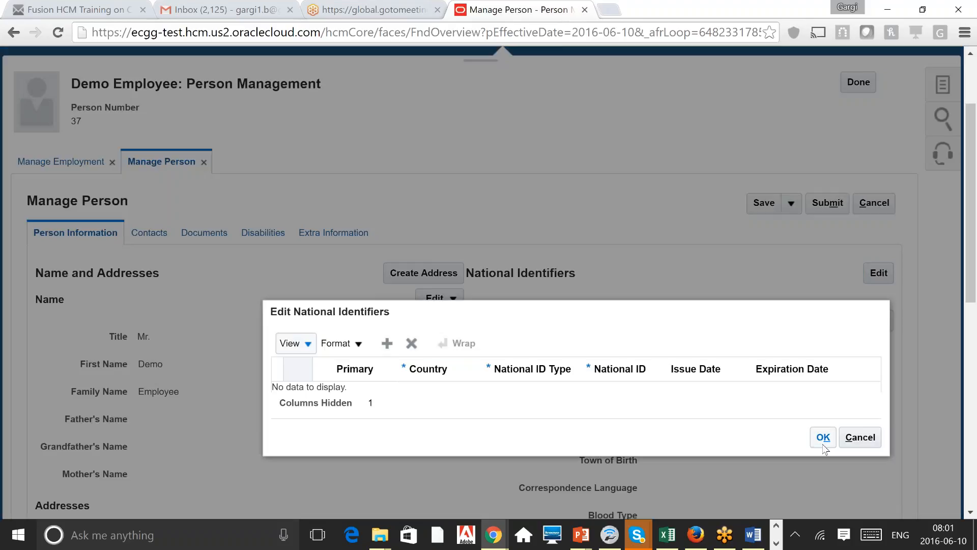
click(824, 444)
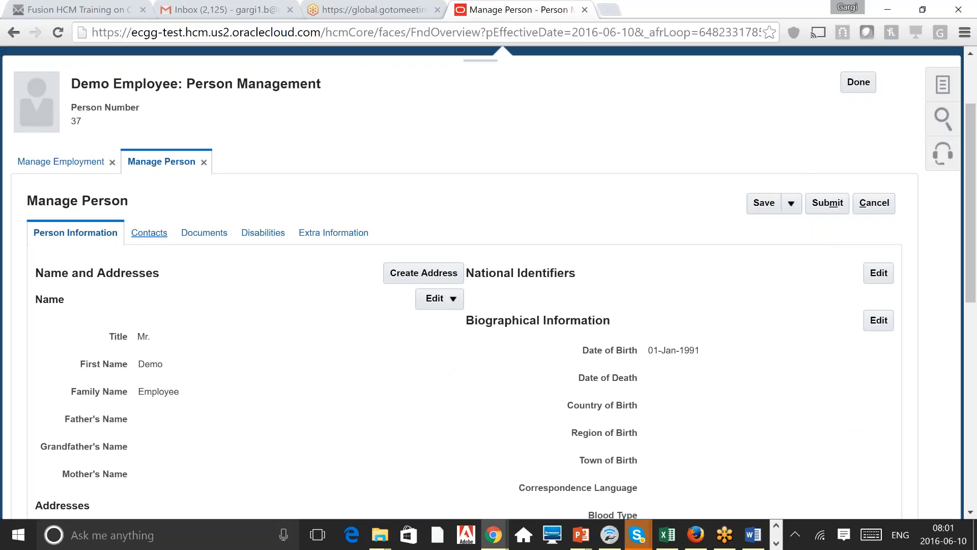
click(149, 232)
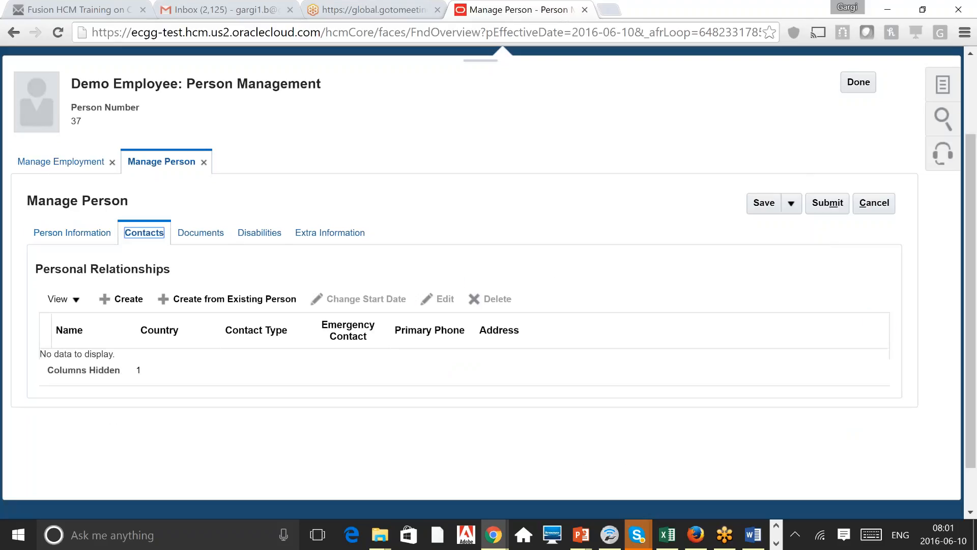
click(128, 300)
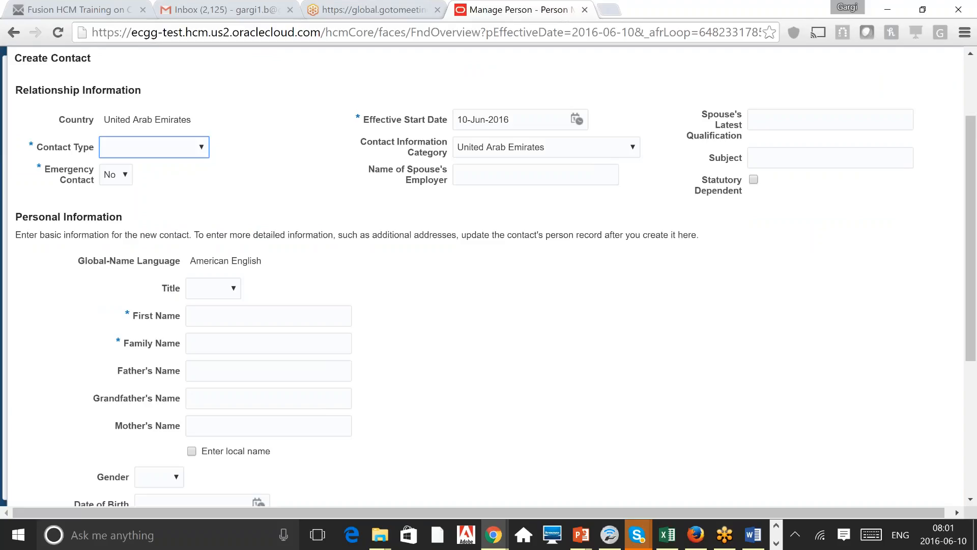
Step: Look over the Create Contact form's contact types and 10-Jun-2016 effective start date without choosing
click(196, 147)
click(140, 171)
scroll(550, 368, down, 1)
scroll(550, 368, up, 3)
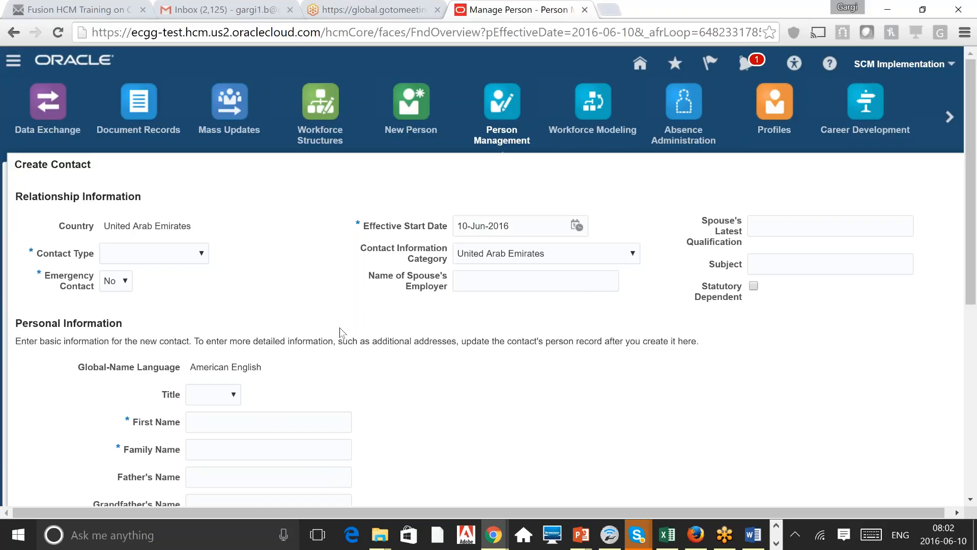
triple_click(350, 342)
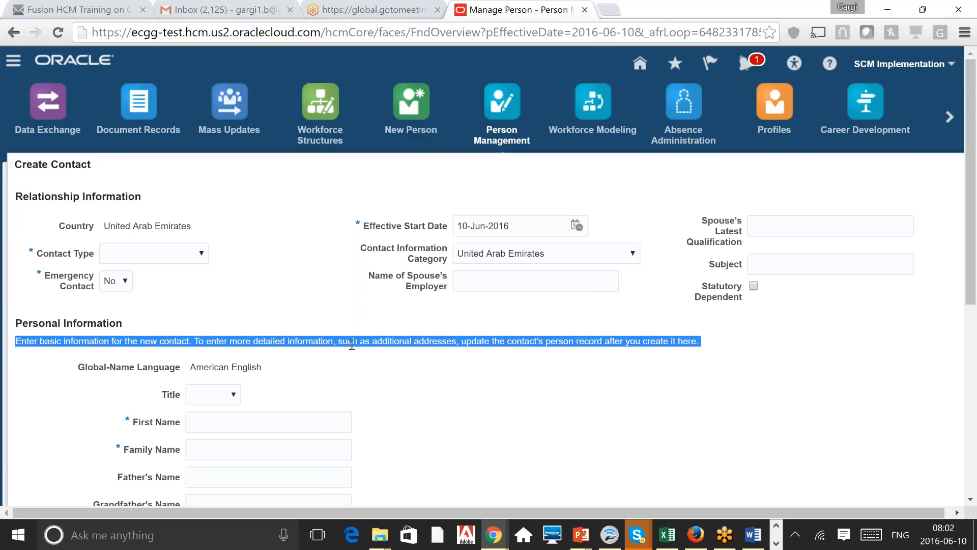
click(351, 344)
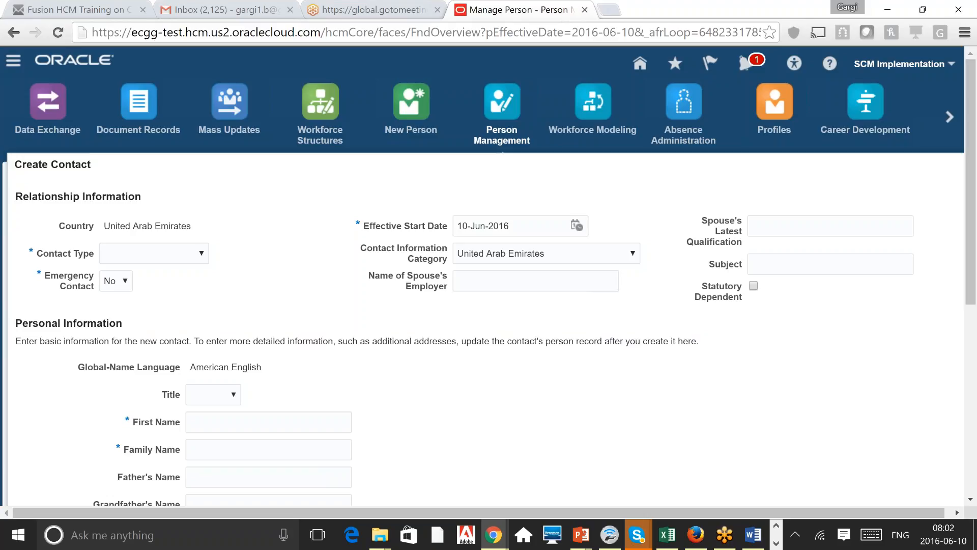
triple_click(521, 222)
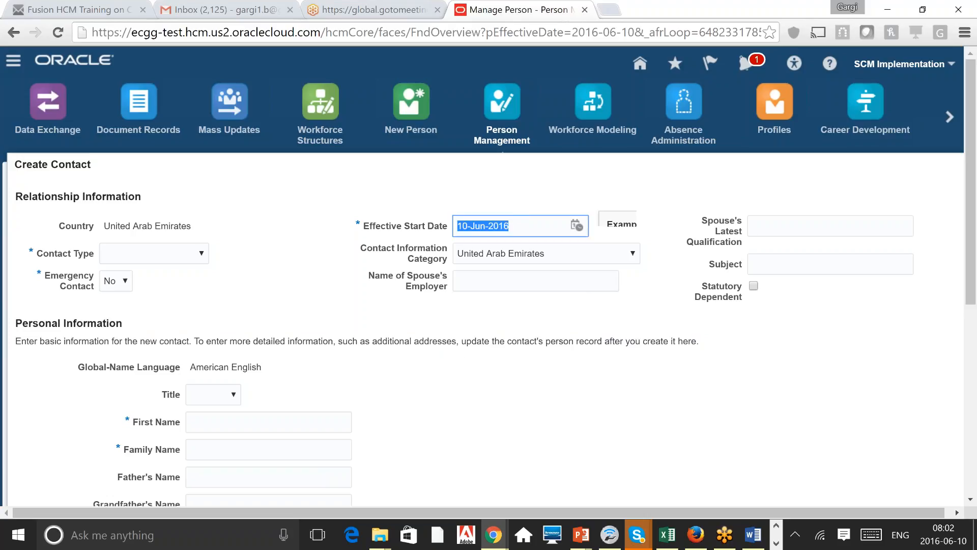
Step: Cancel the new contact and switch to the employee's Documents tab
scroll(122, 250, down, 7)
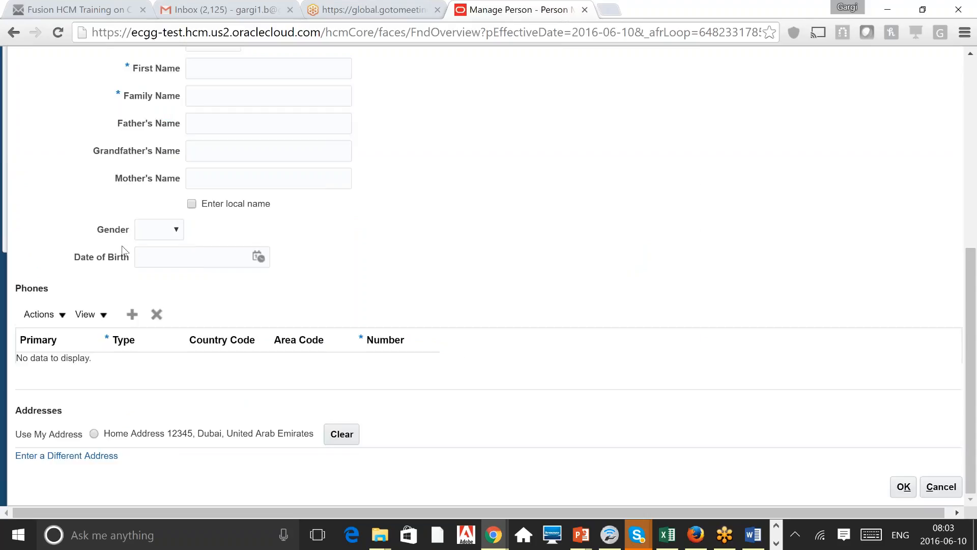
click(972, 81)
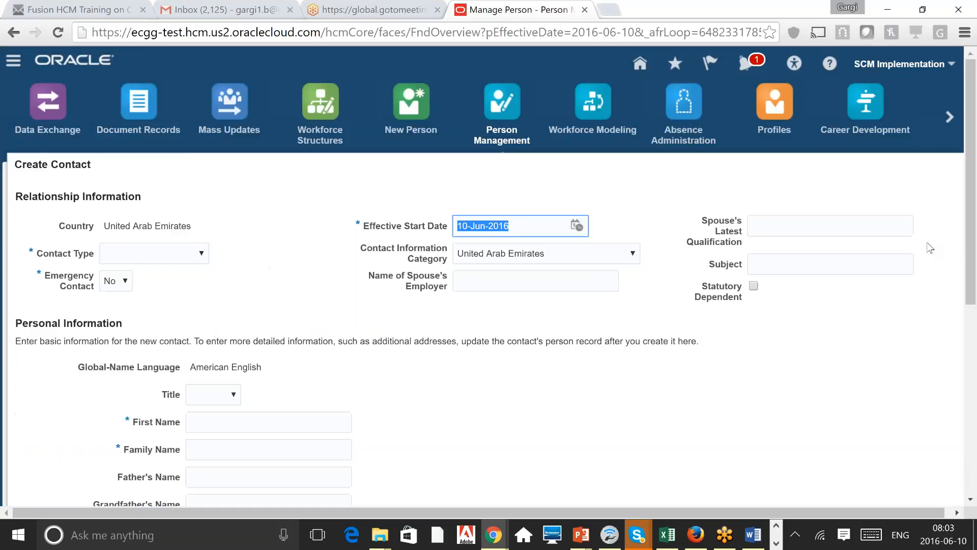
click(969, 481)
click(941, 486)
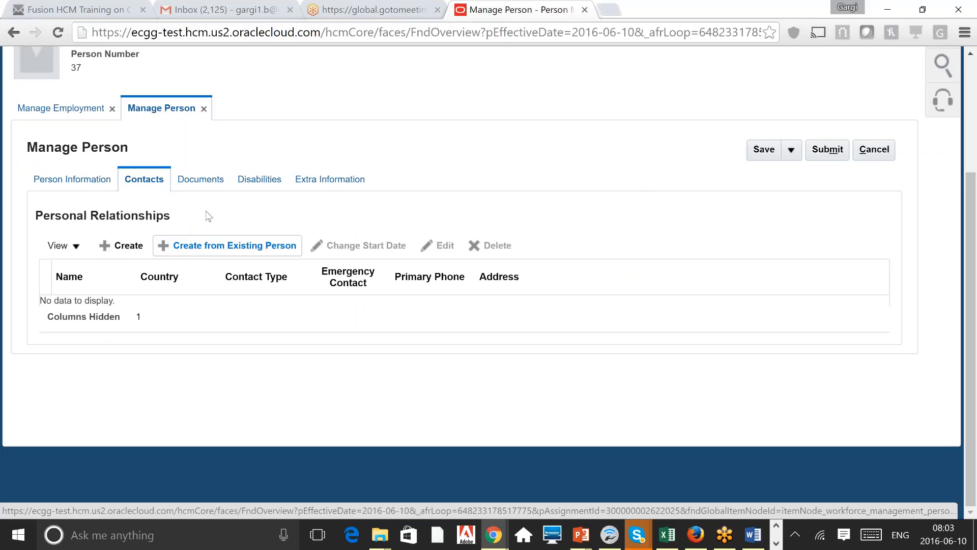
click(198, 183)
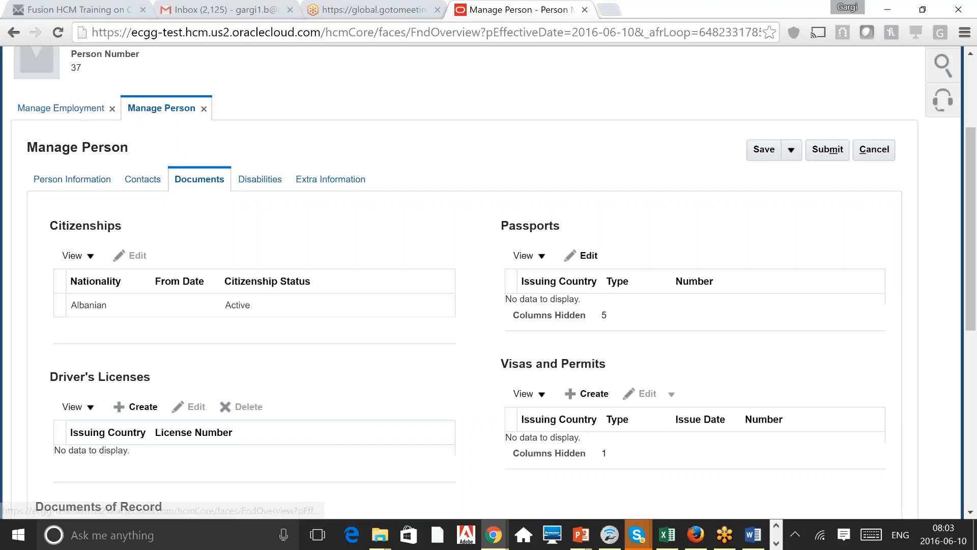
click(131, 256)
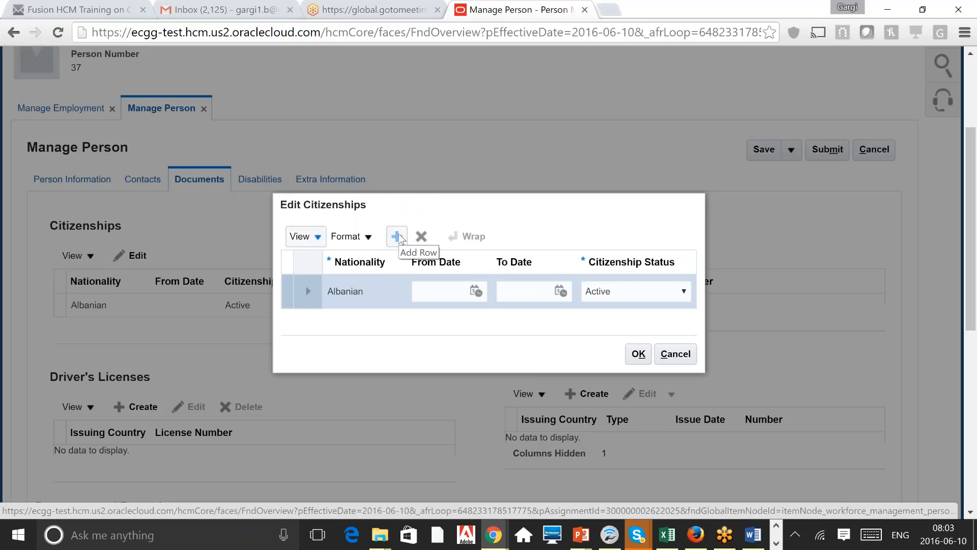
click(667, 357)
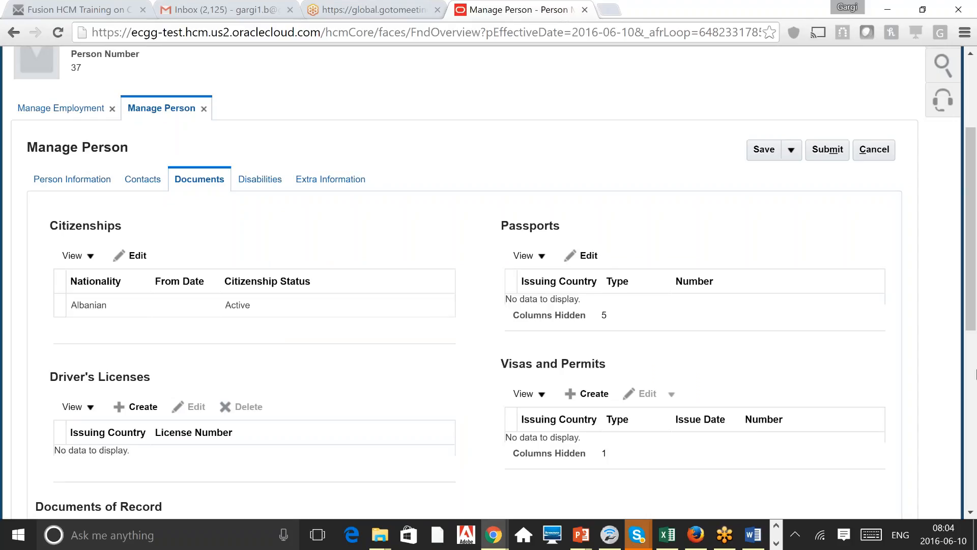
drag(976, 220, 976, 294)
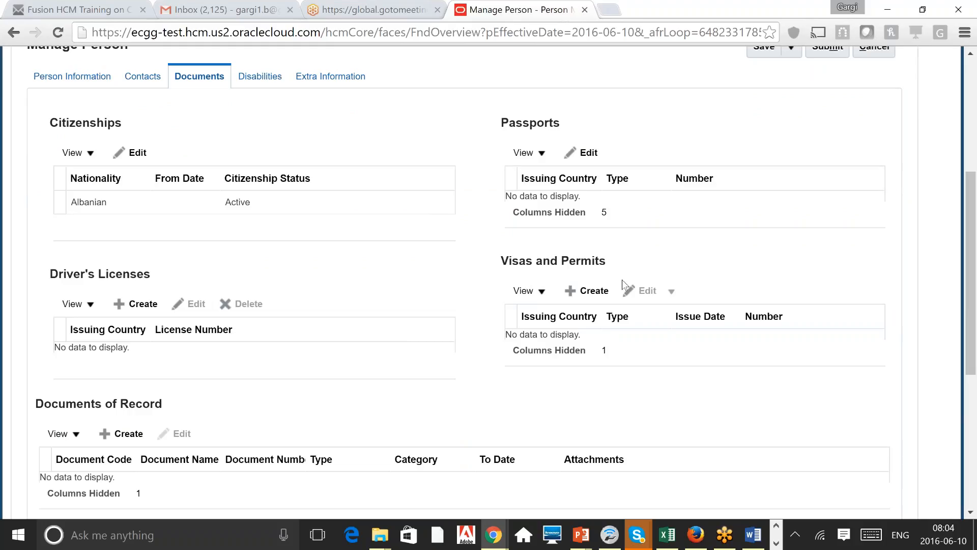
Step: Open and cancel a new visa or permit, then bring Documents of Record into view
click(588, 290)
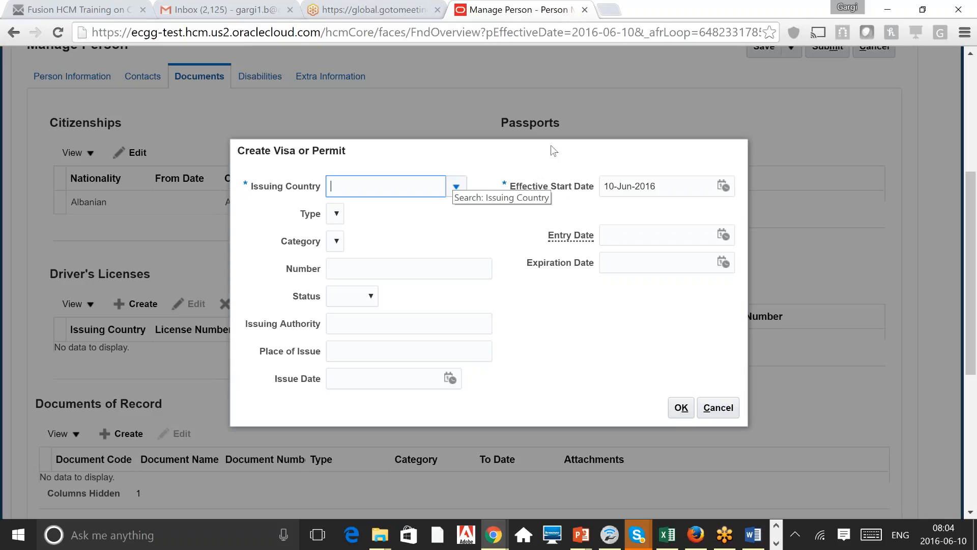
click(726, 413)
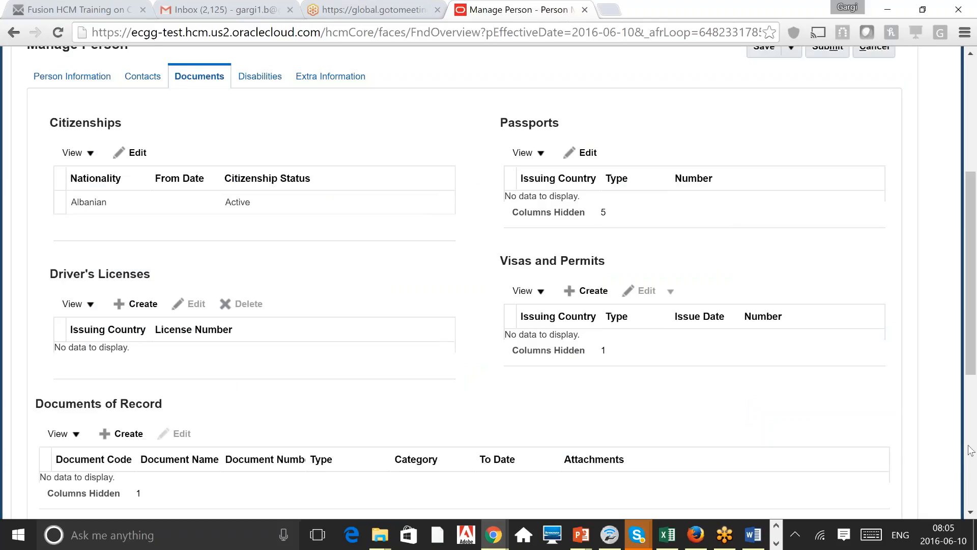
click(970, 451)
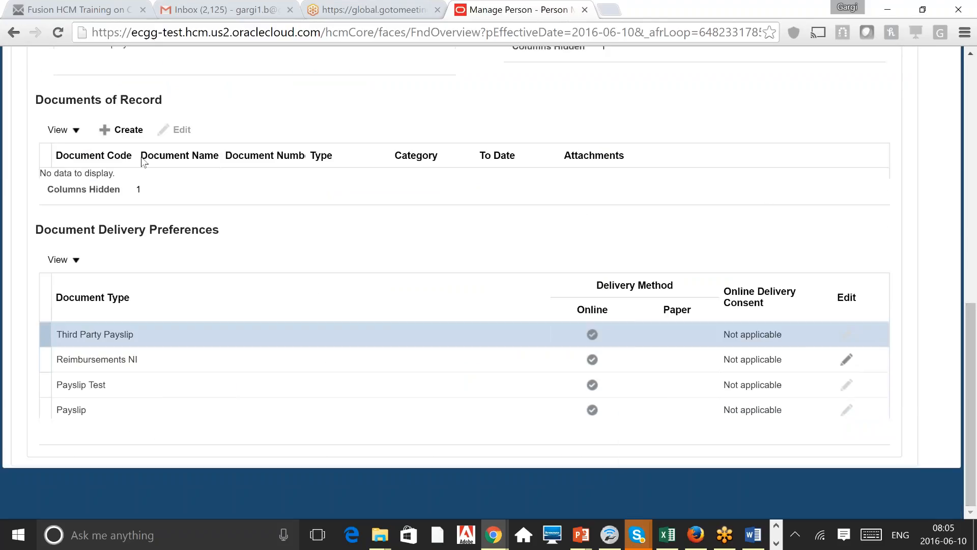
Step: Browse document types in a new document record, cancel it, and start a fresh one
triple_click(102, 99)
click(229, 113)
click(128, 129)
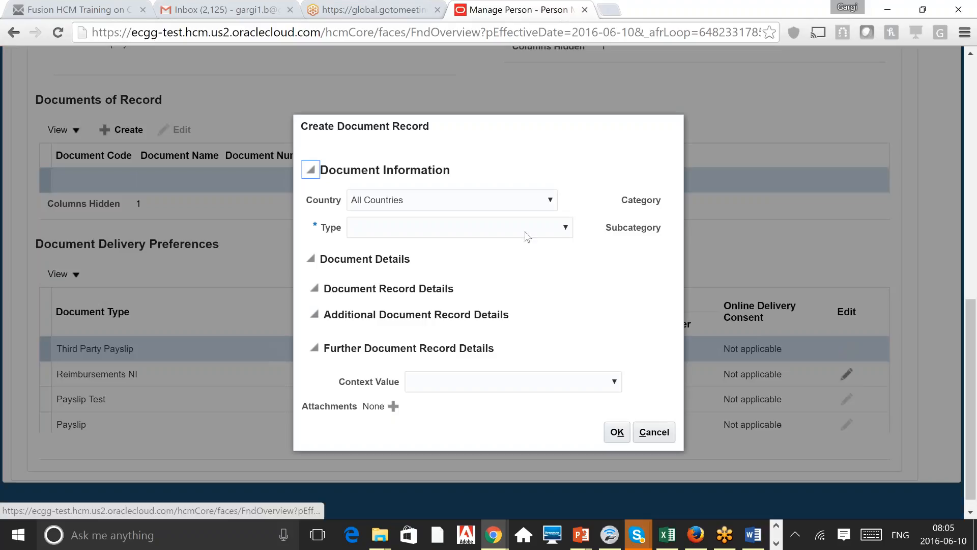
click(527, 233)
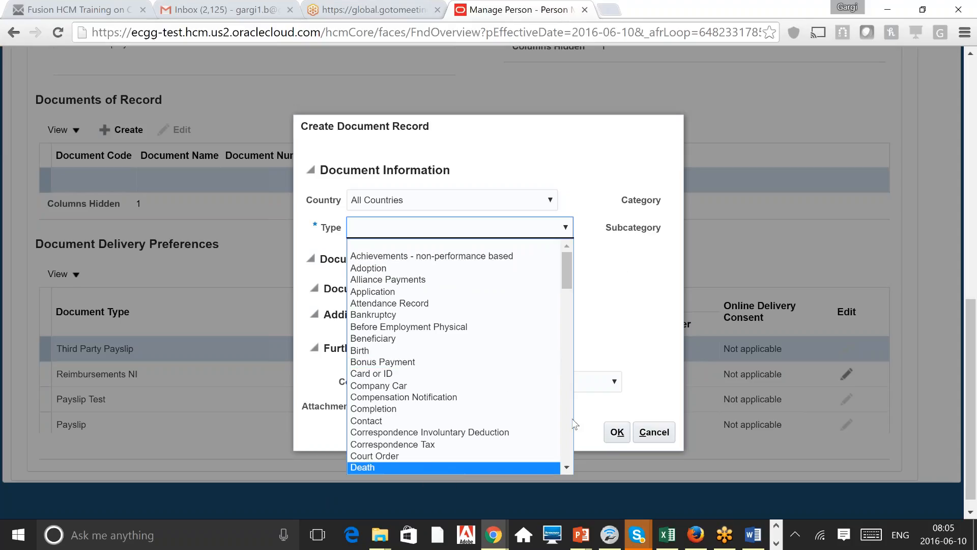
scroll(568, 450, down, 6)
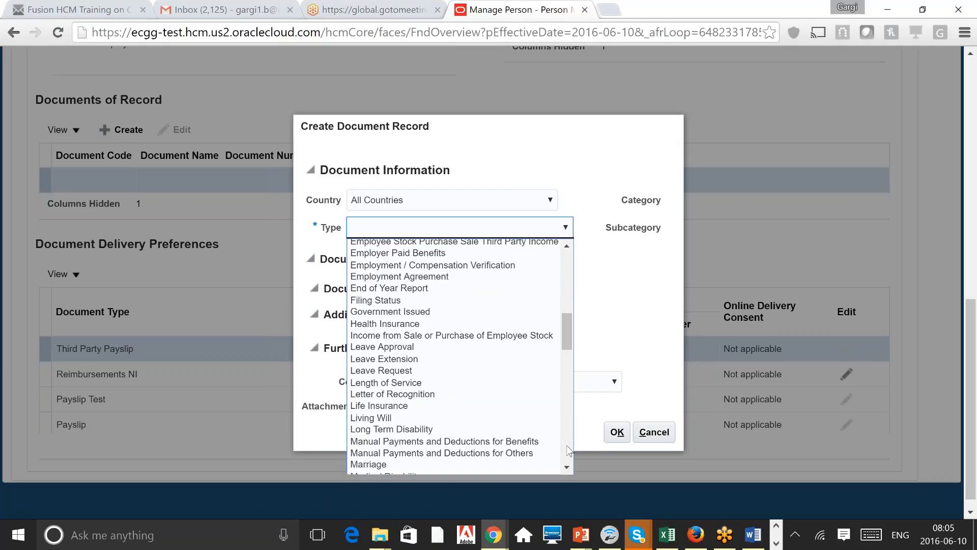
scroll(568, 450, down, 15)
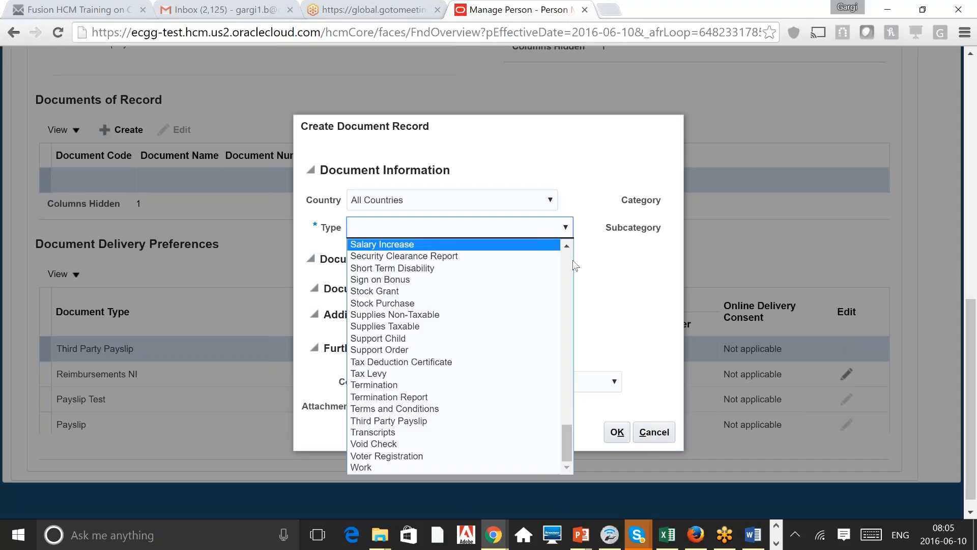
click(604, 252)
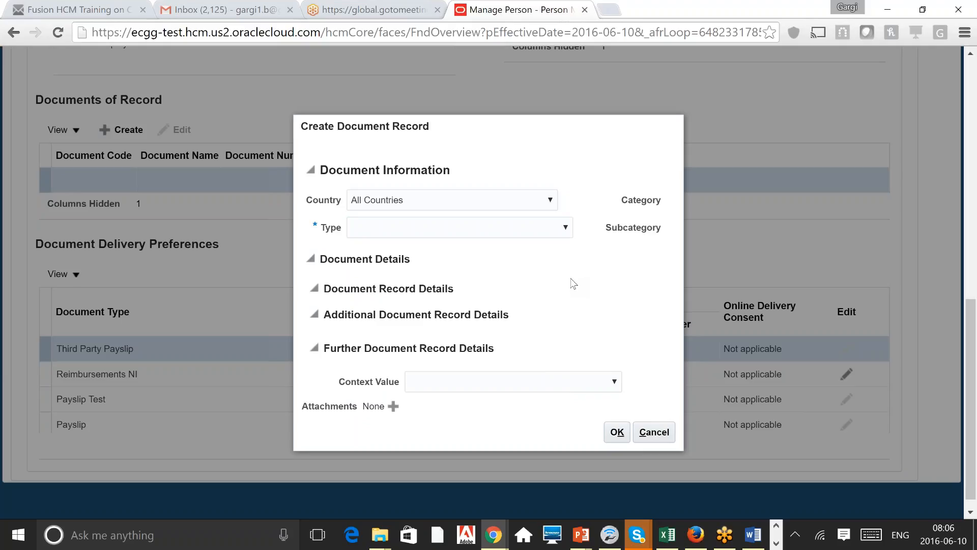
click(655, 431)
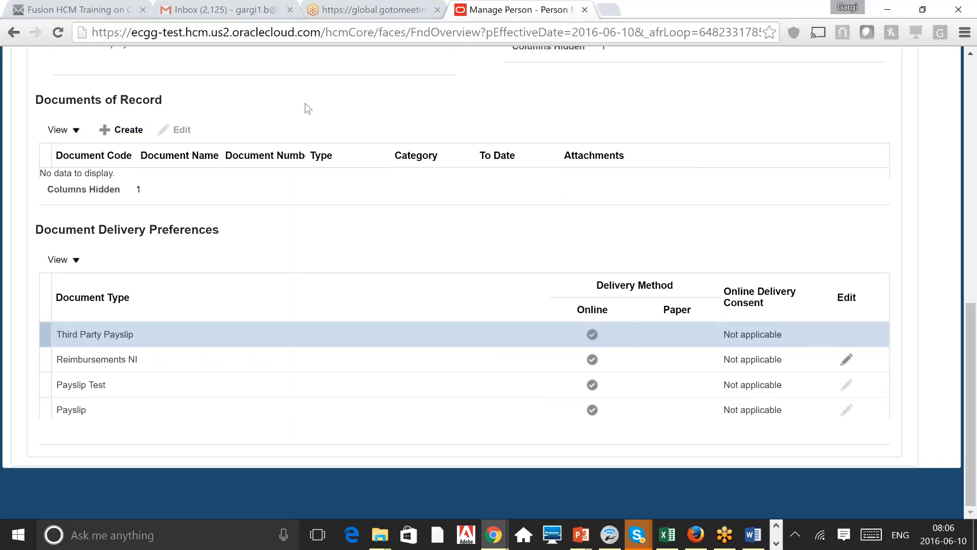
click(122, 130)
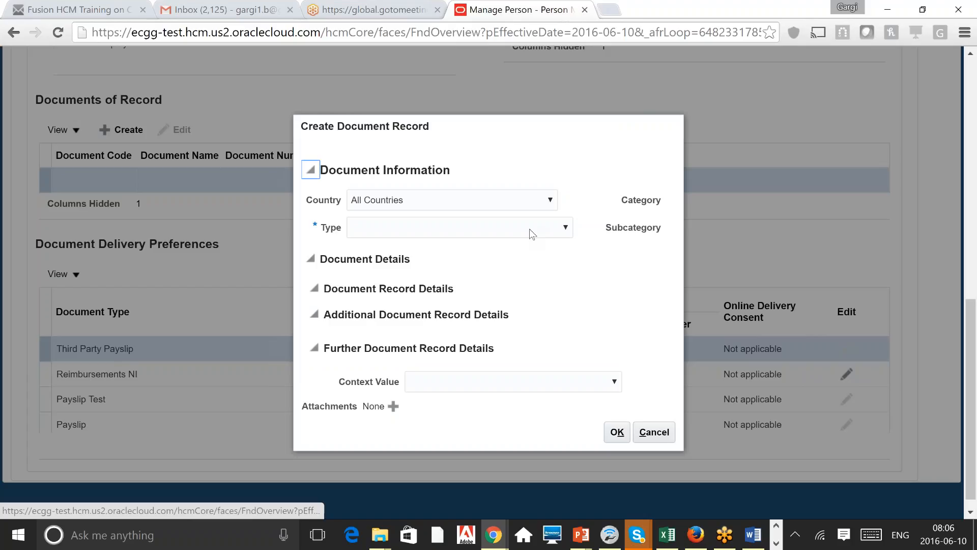
Step: Set the document Type to Birth, look at Attachments without adding one, then cancel the record
click(529, 229)
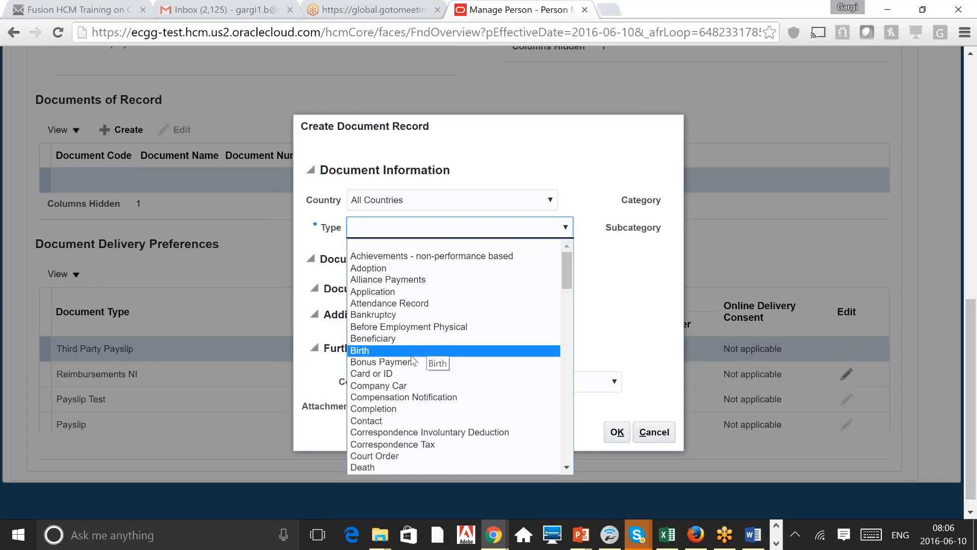
click(412, 356)
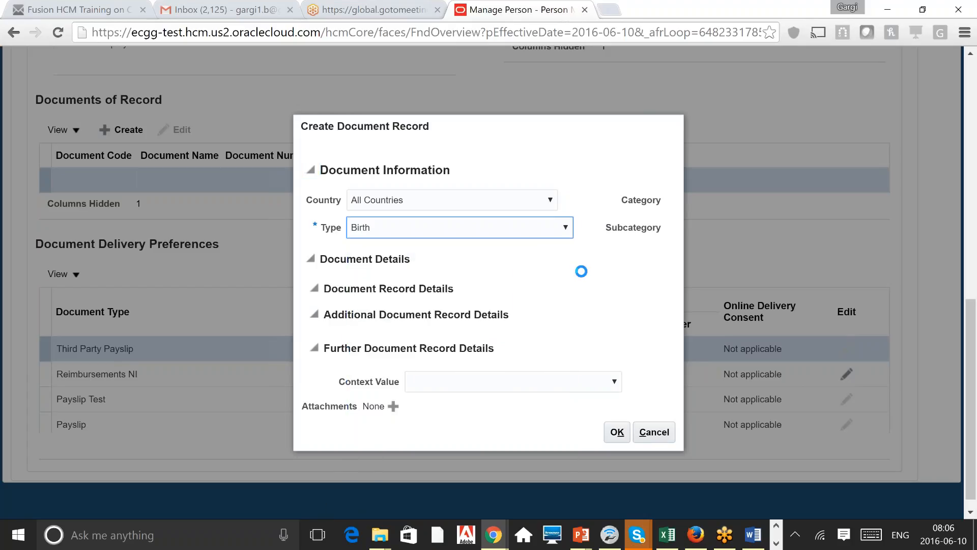
click(315, 236)
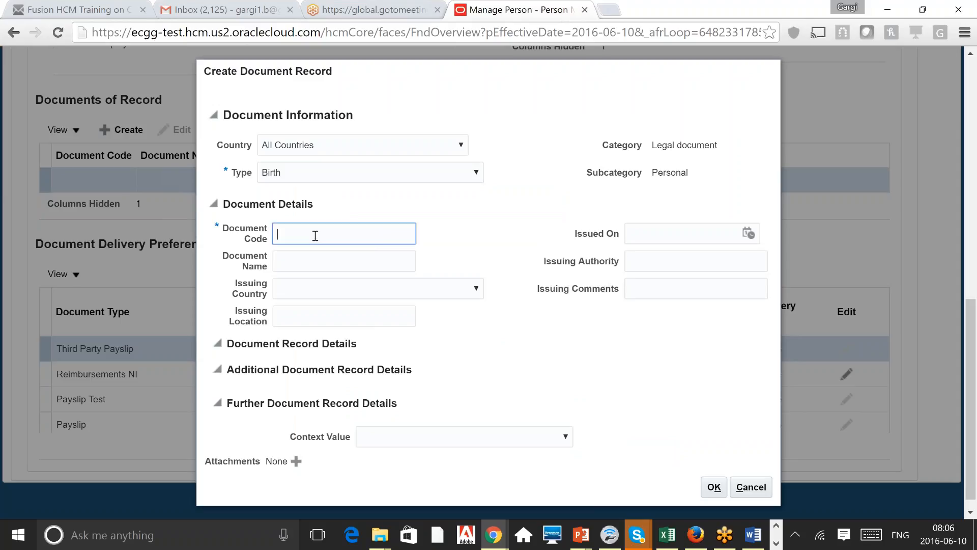
click(661, 233)
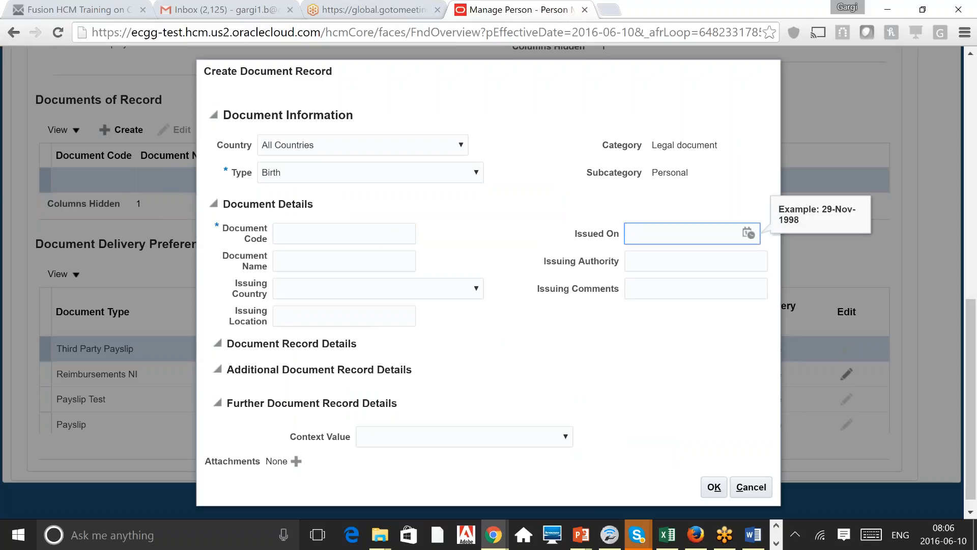
click(296, 461)
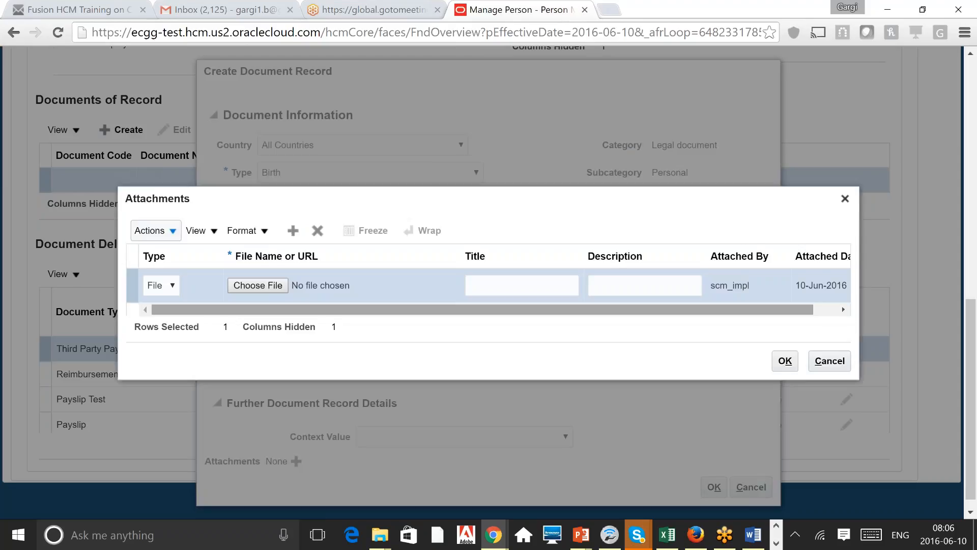
click(829, 361)
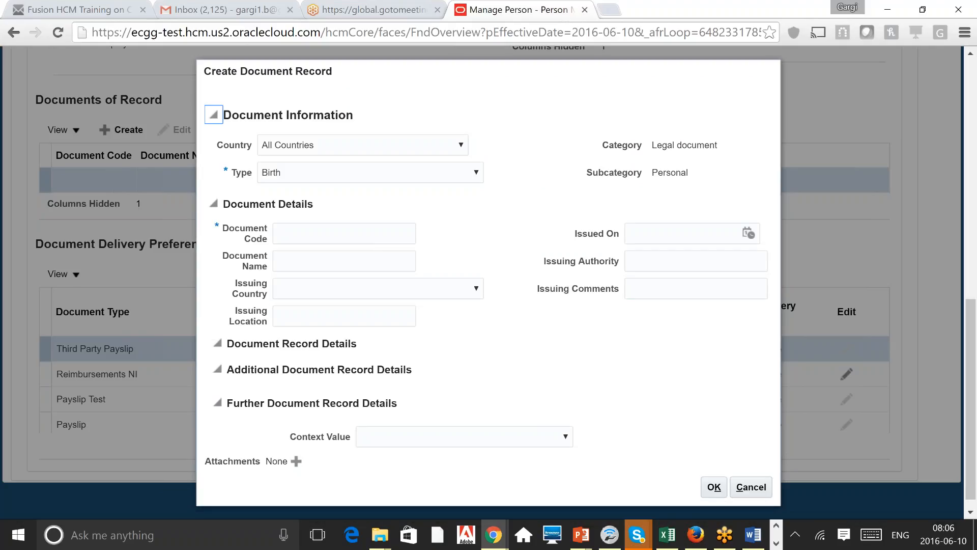
click(751, 487)
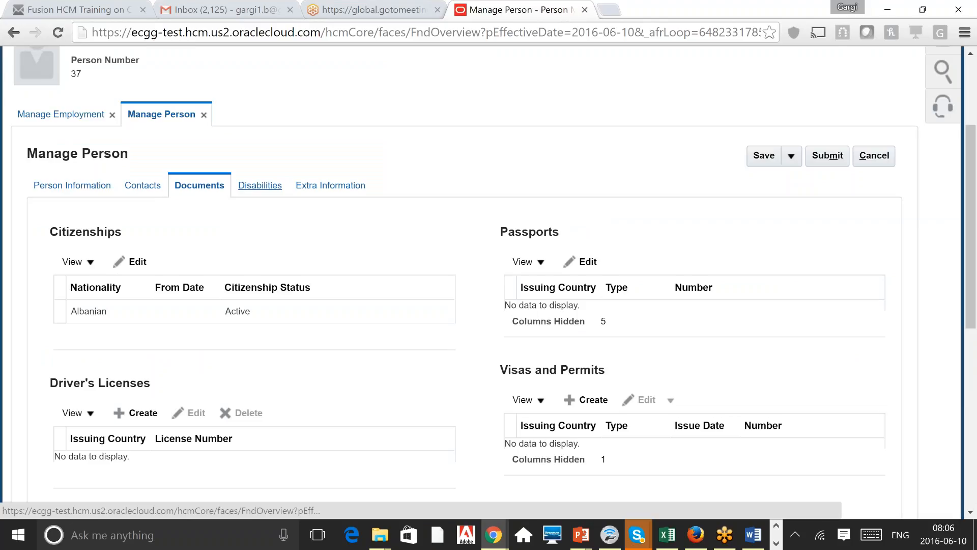
Step: On the Disabilities tab, review a new Create Disability Information form and cancel it unsaved
click(260, 185)
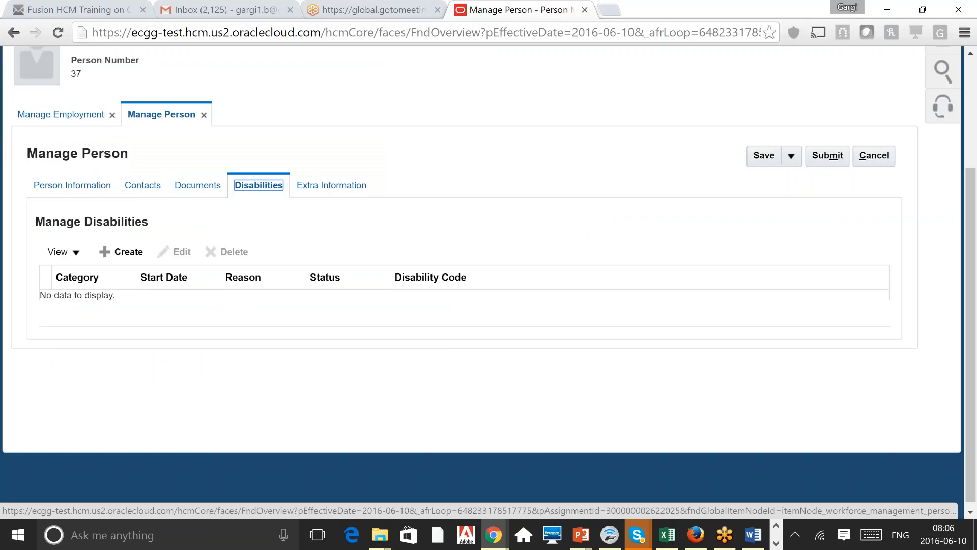
click(123, 252)
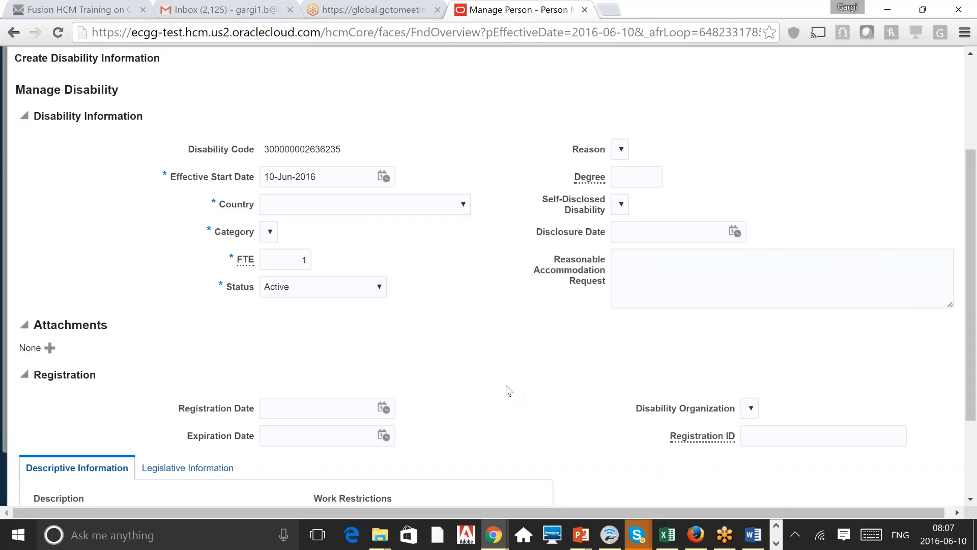
scroll(508, 391, down, 1)
scroll(508, 391, down, 4)
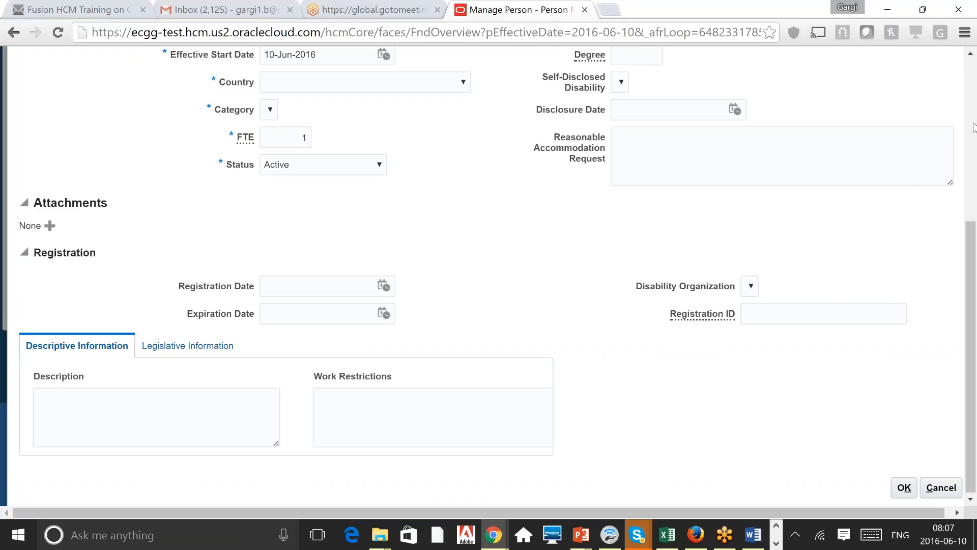
scroll(973, 127, up, 5)
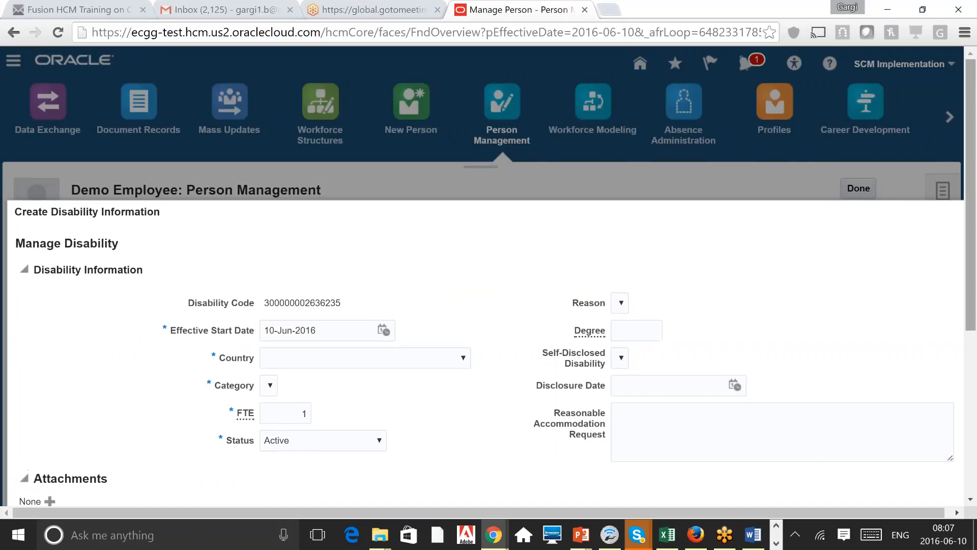
scroll(488, 276, down, 1)
scroll(608, 192, down, 5)
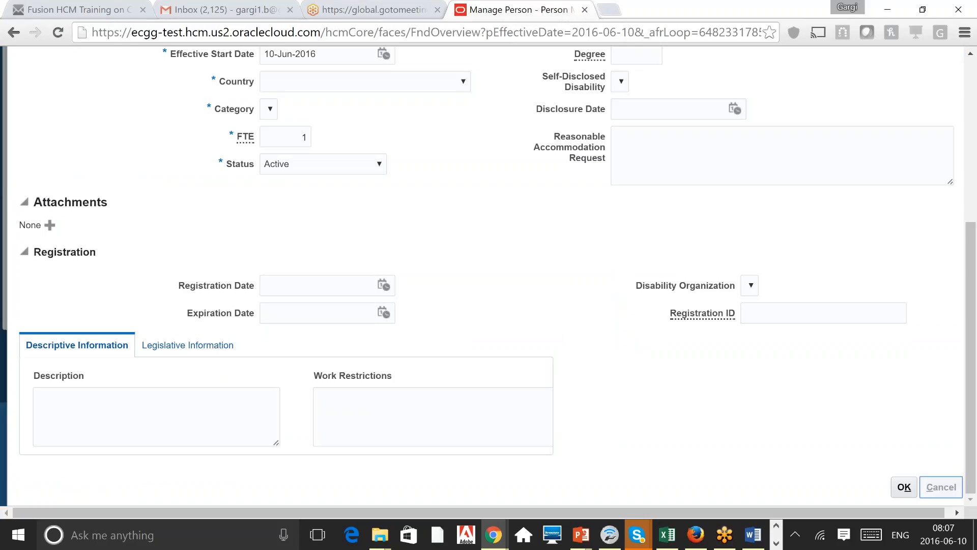
click(941, 487)
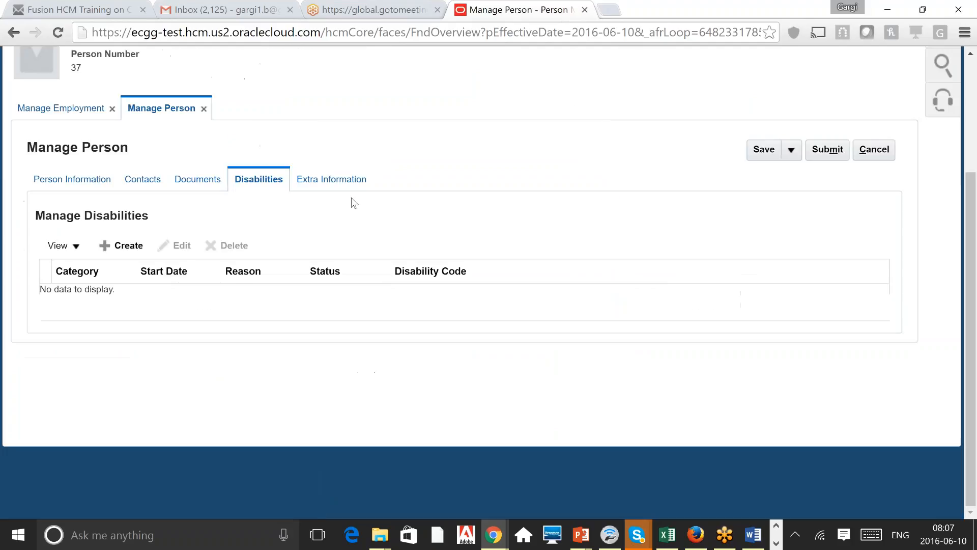
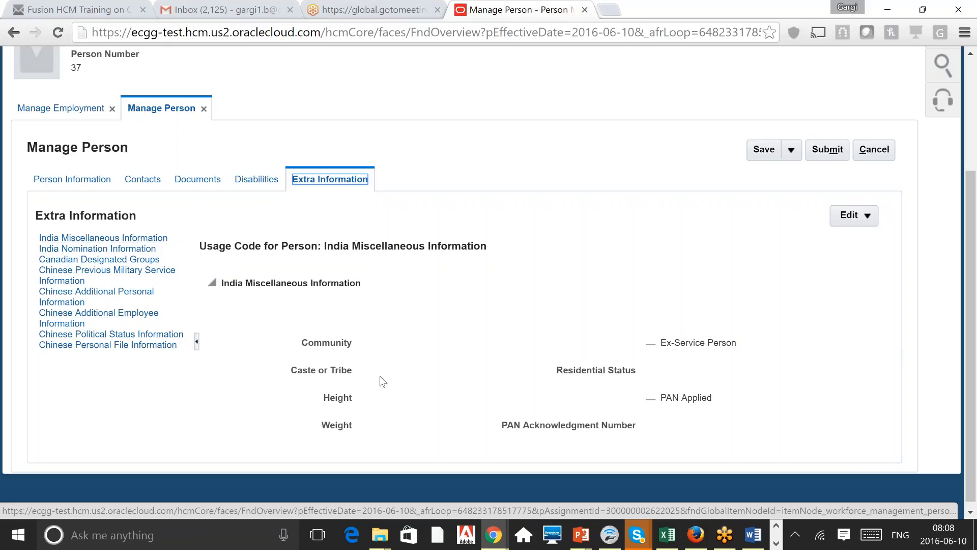
Step: Go to Setup and Maintenance from the SCM Implementation menu, discarding the unsaved person and employment changes
scroll(383, 382, down, 1)
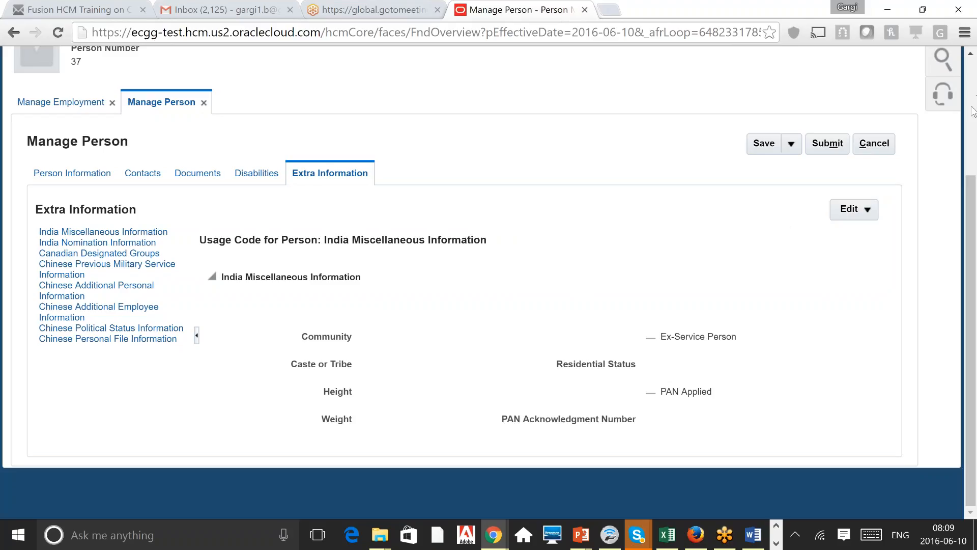
scroll(973, 111, up, 2)
scroll(973, 111, up, 1)
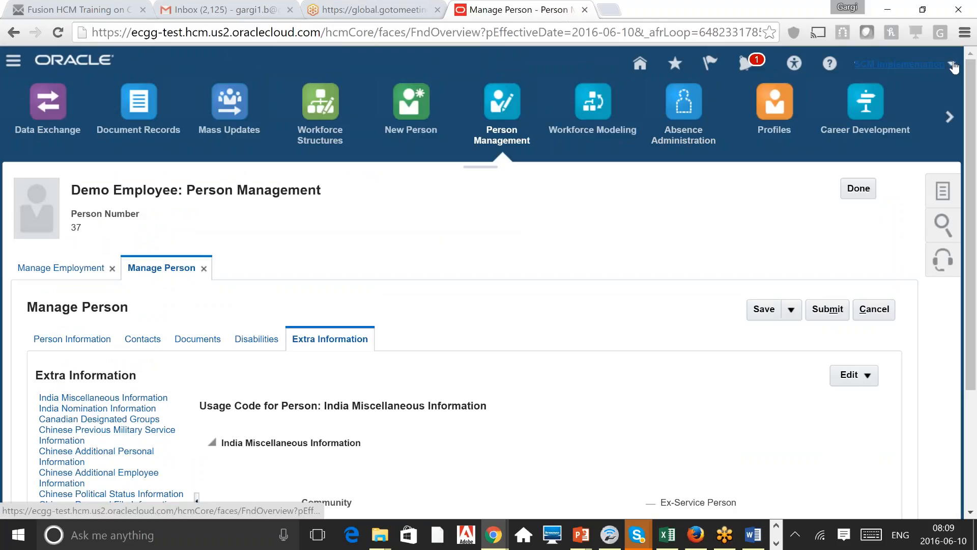
click(899, 64)
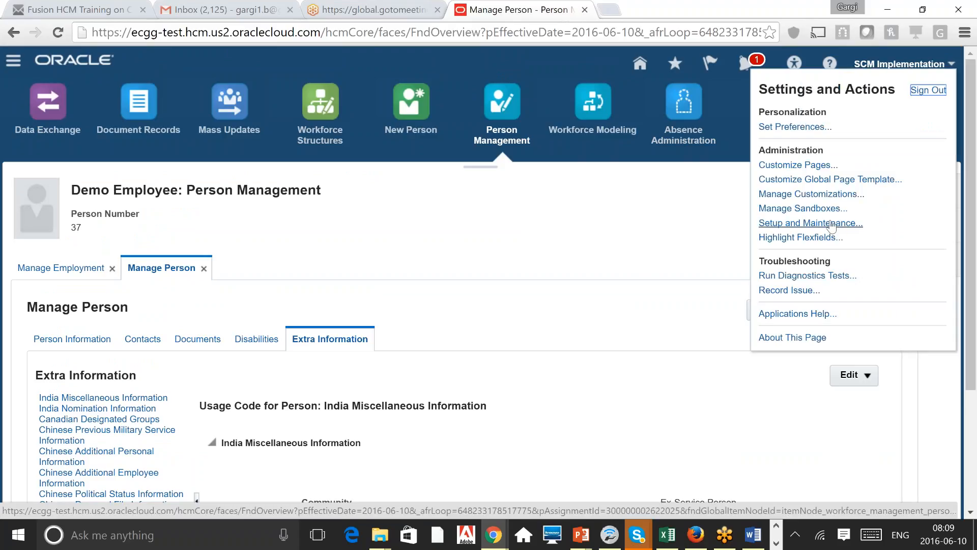
click(831, 224)
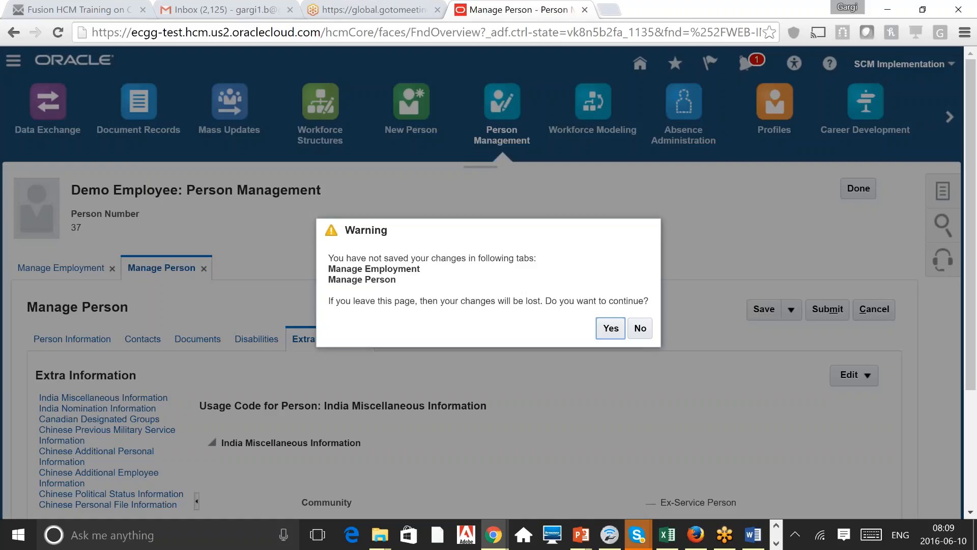
click(609, 328)
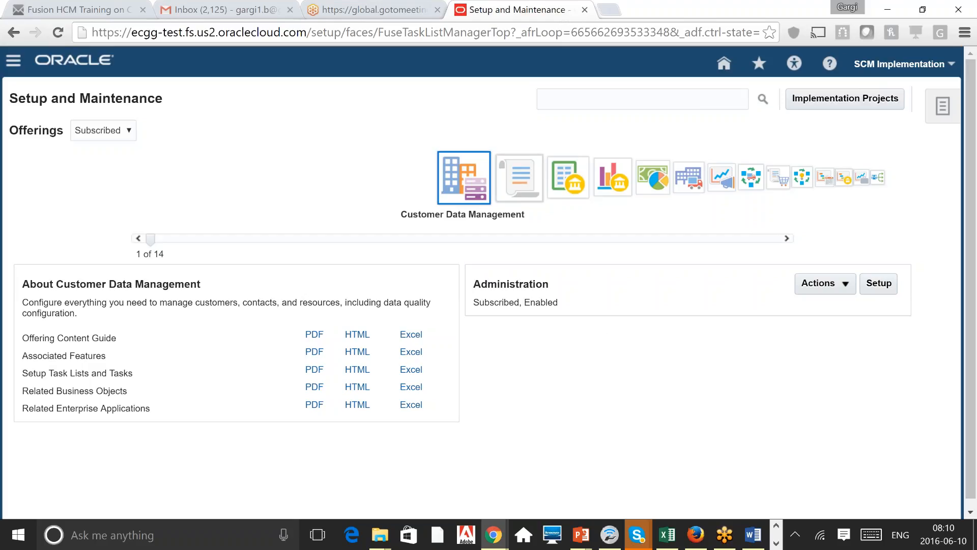
Step: Search setup tasks for 'Manage Doc' and open Manage Document Types
click(640, 101)
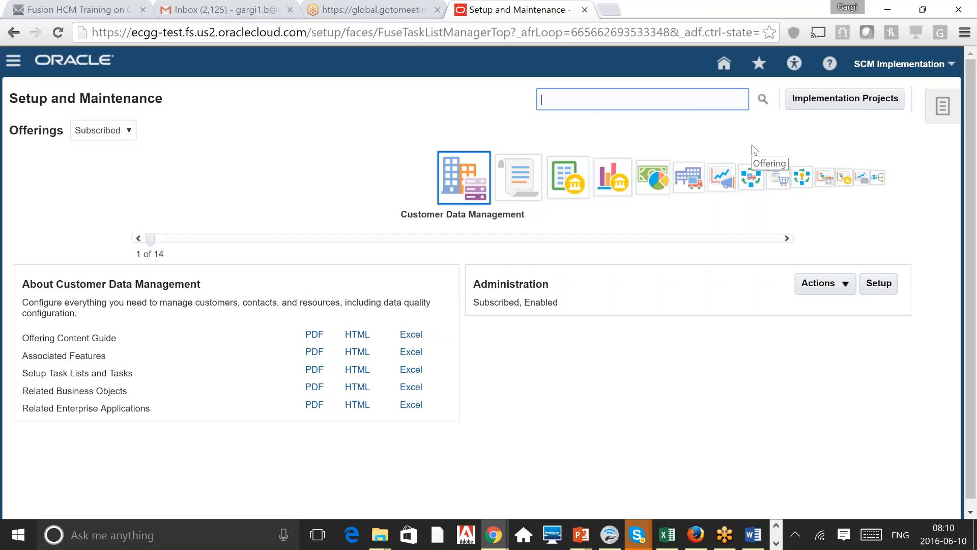
text(Manage Doc)
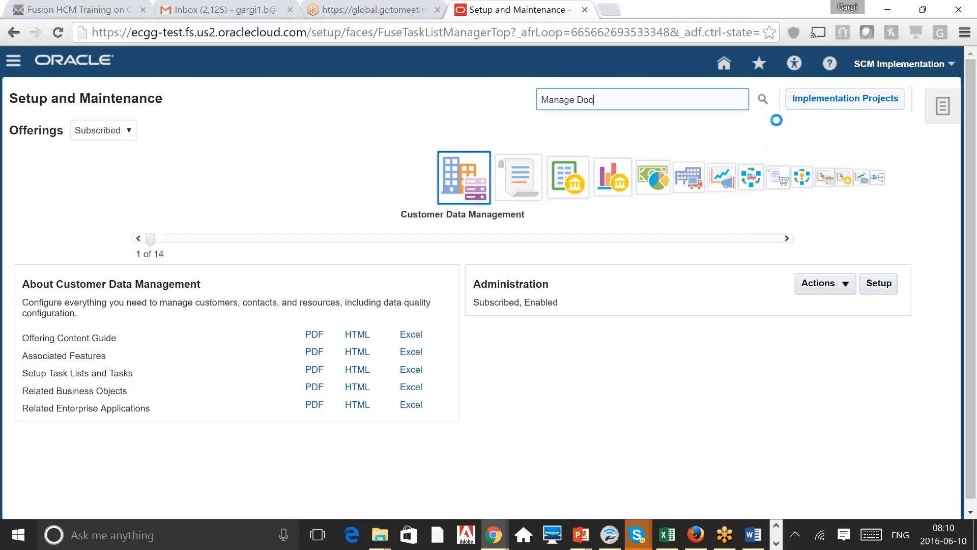
click(763, 99)
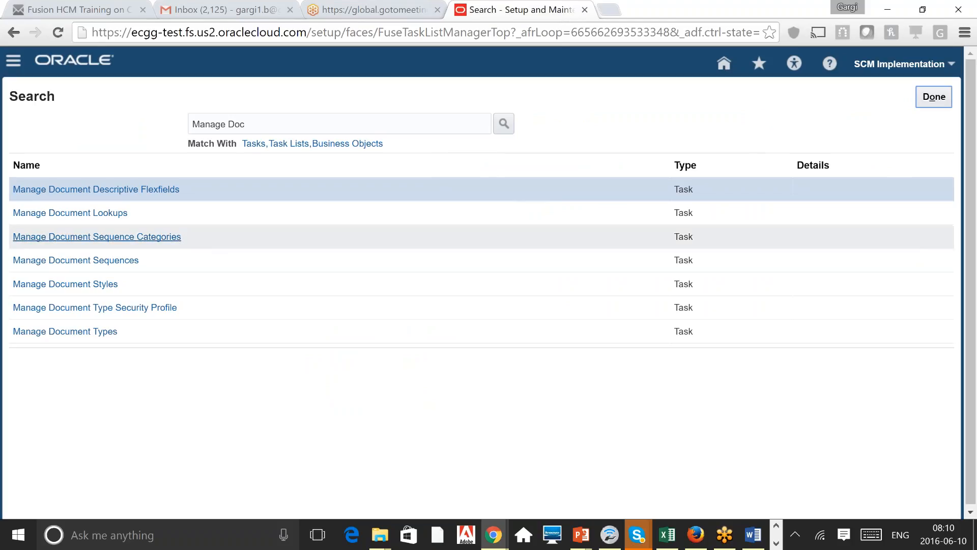
click(101, 334)
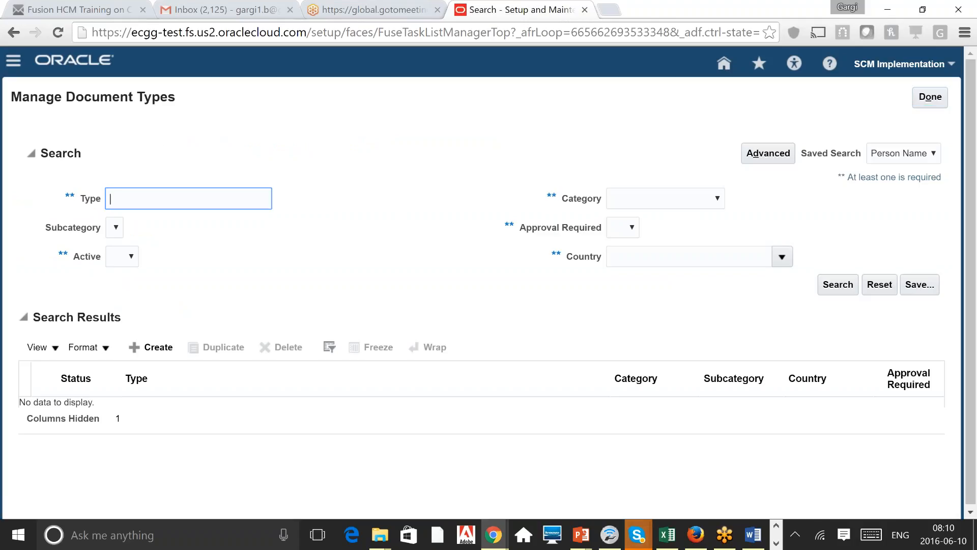
Step: Search document types for 'Birth' and open the Birth type for editing
click(404, 217)
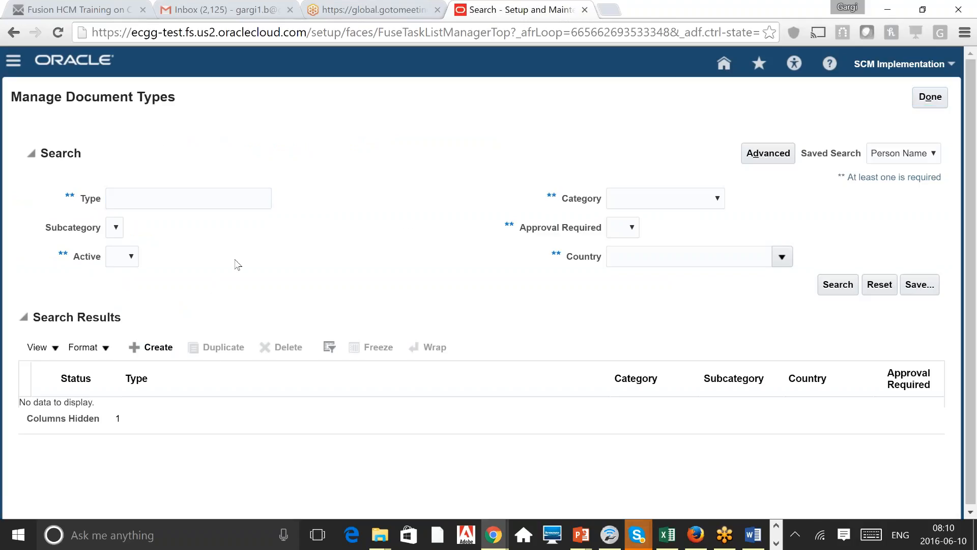
click(201, 199)
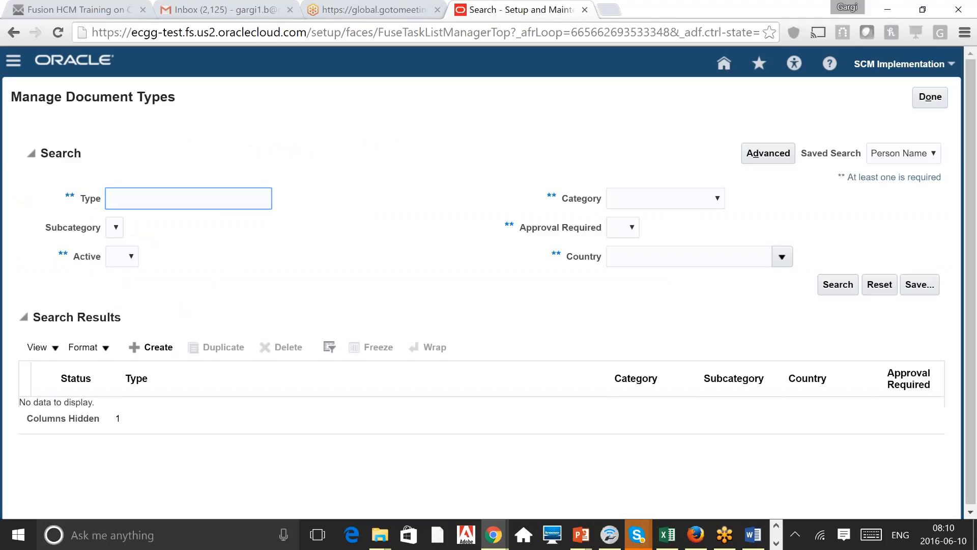
text(Birth)
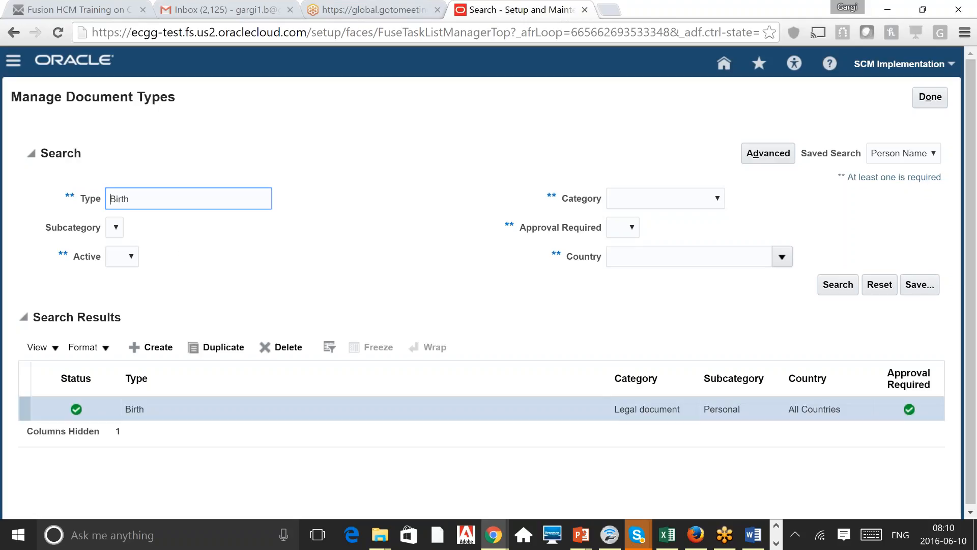
click(134, 409)
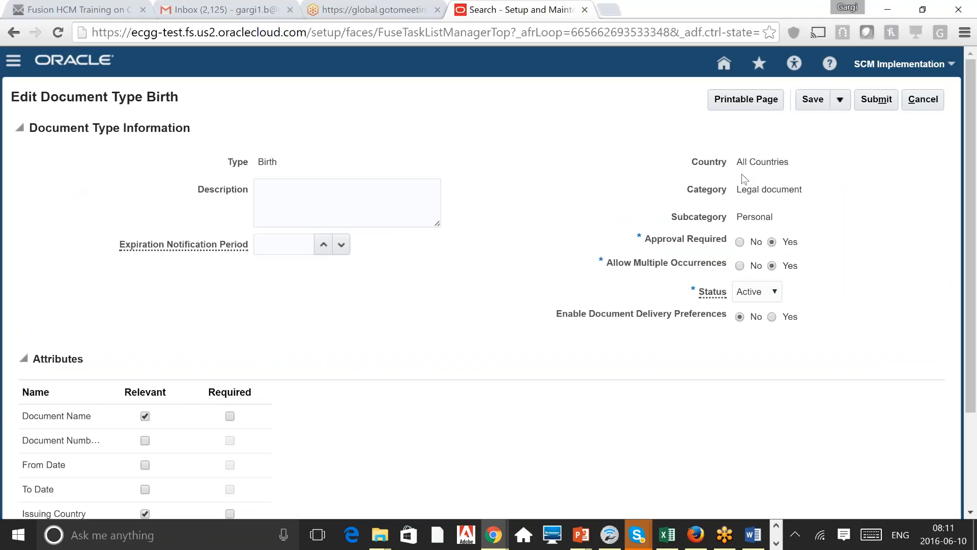
Step: Review the Birth type's All Countries country and Legal document category values
double_click(768, 161)
triple_click(771, 190)
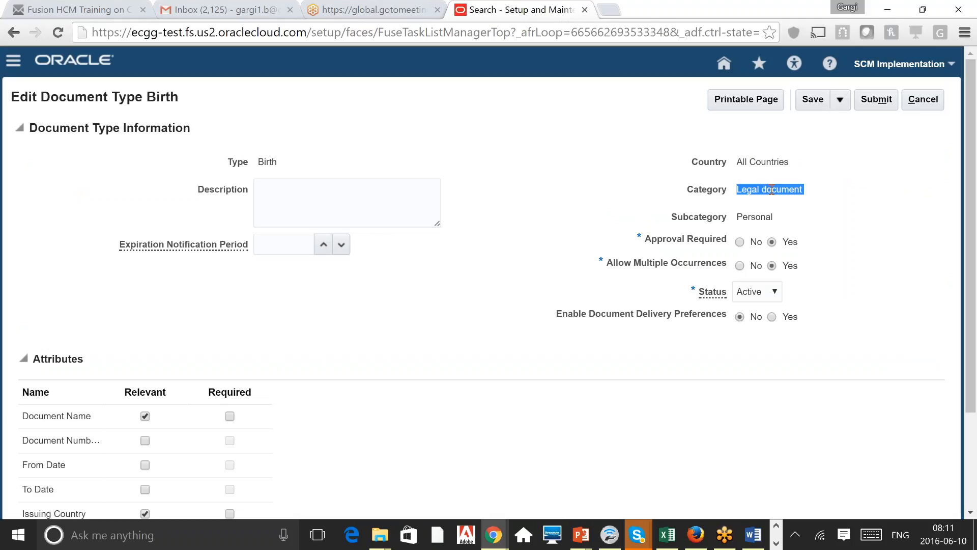
click(772, 190)
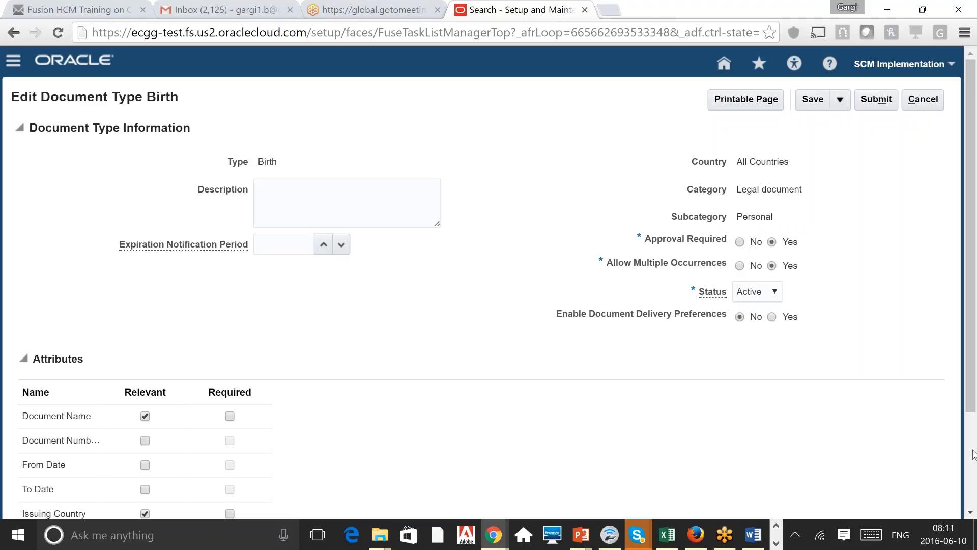
scroll(973, 453, down, 3)
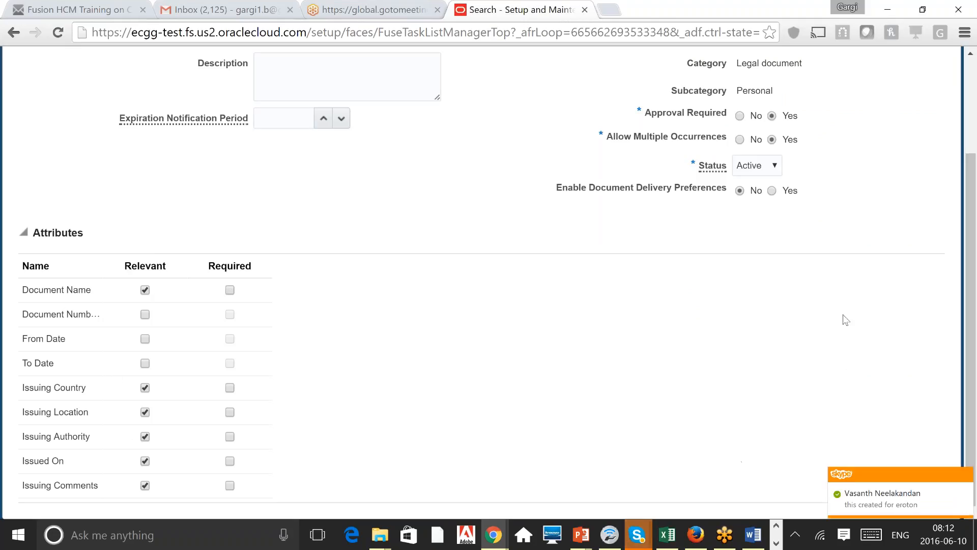
Step: Cancel the Birth edit without saving and close Manage Document Types
click(972, 89)
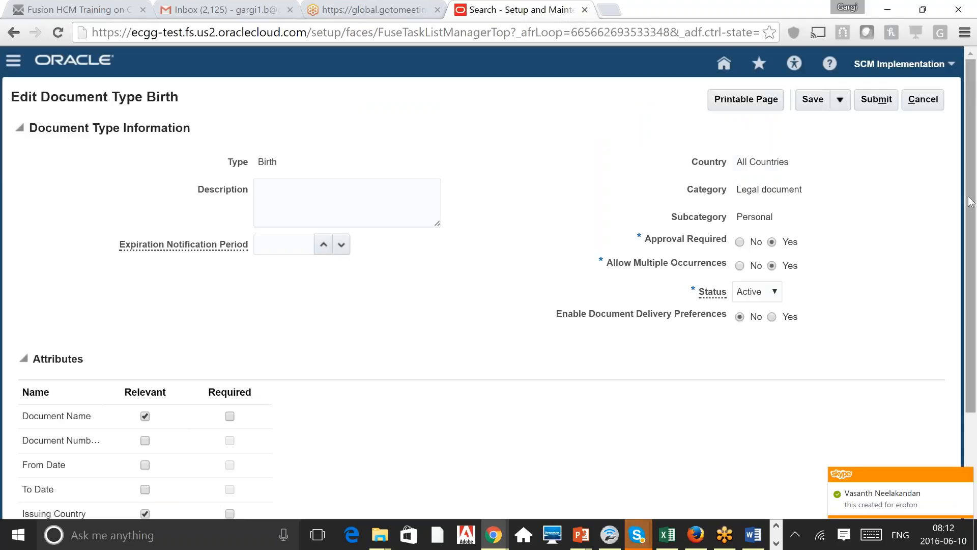
click(923, 99)
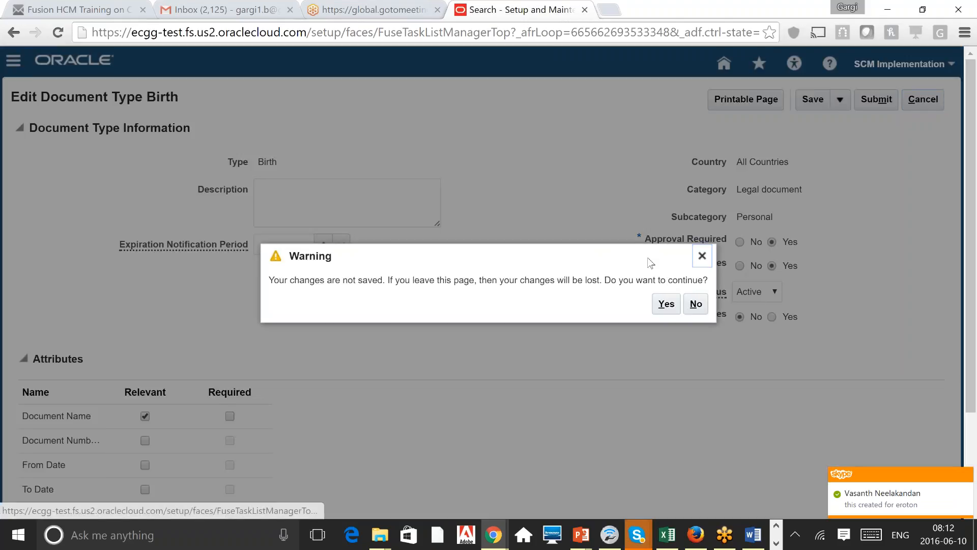
click(665, 304)
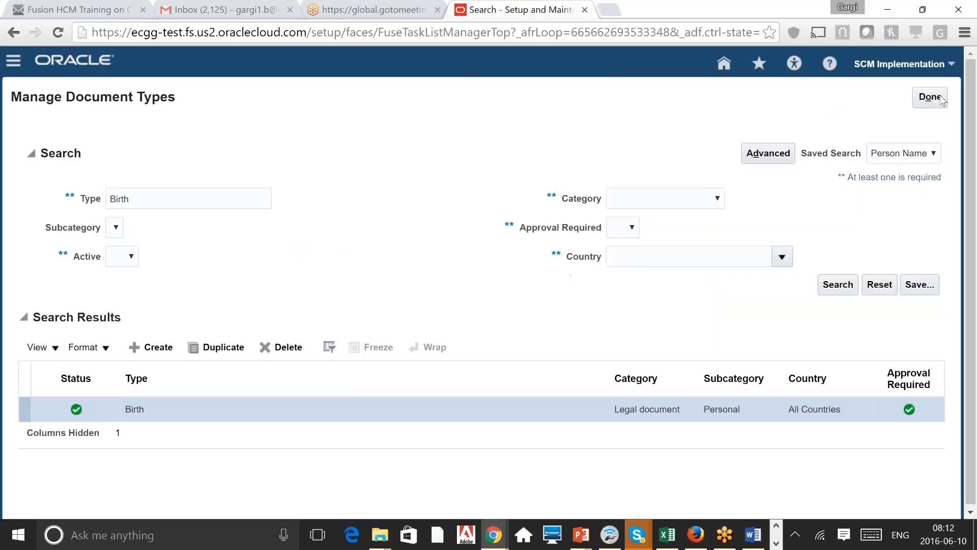
click(935, 100)
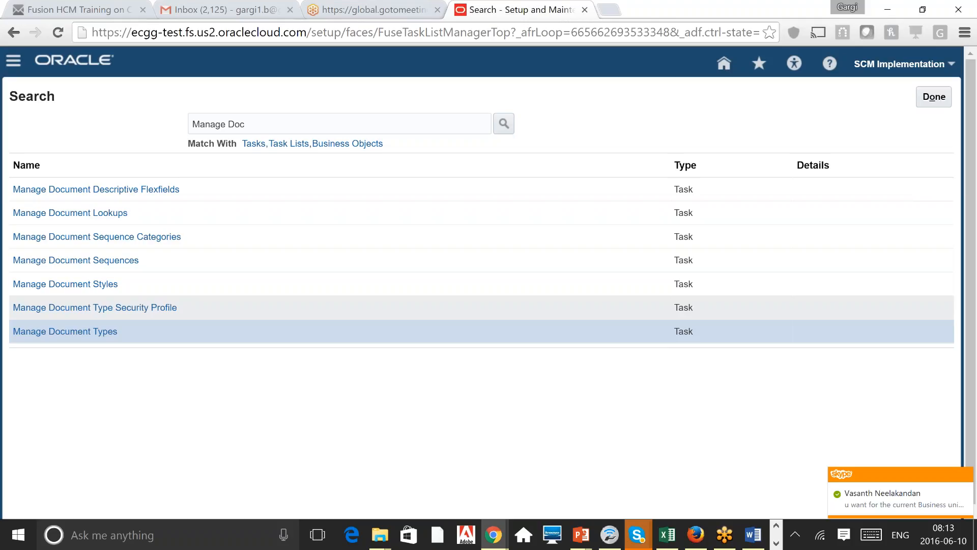
Step: Open Manage Document Type Security Profiles from the Manage Doc task results
click(148, 307)
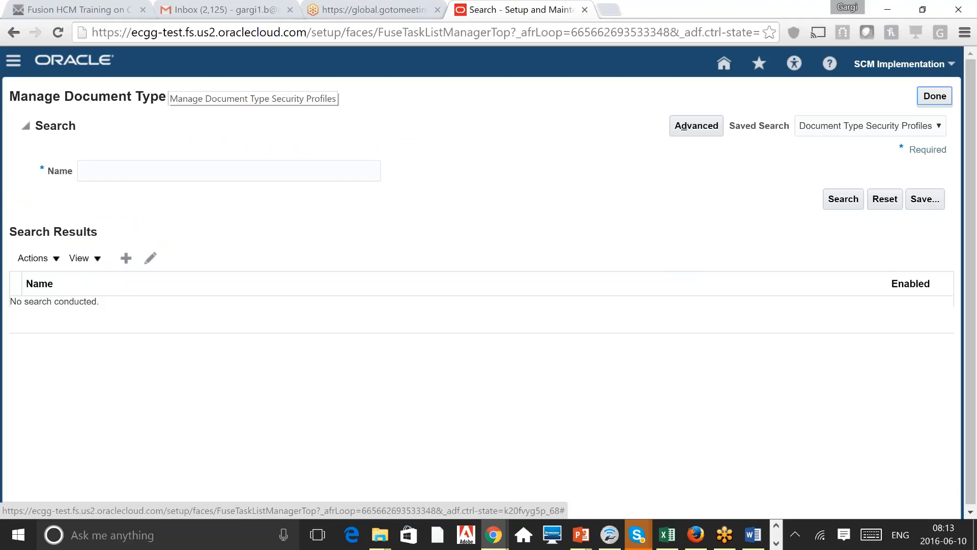
Step: Create security profile 'test' with an Adoption document type row, set to Exclude
click(126, 259)
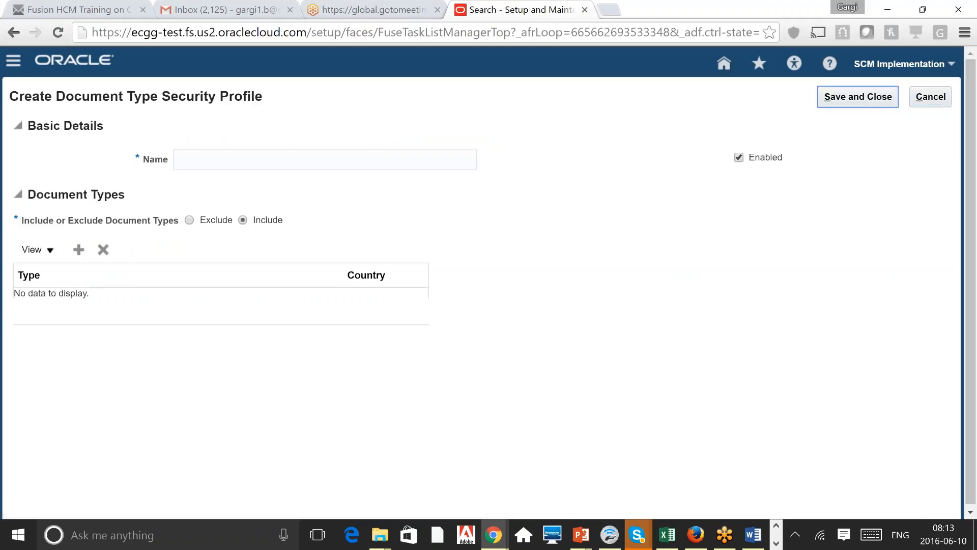
click(242, 155)
text(test)
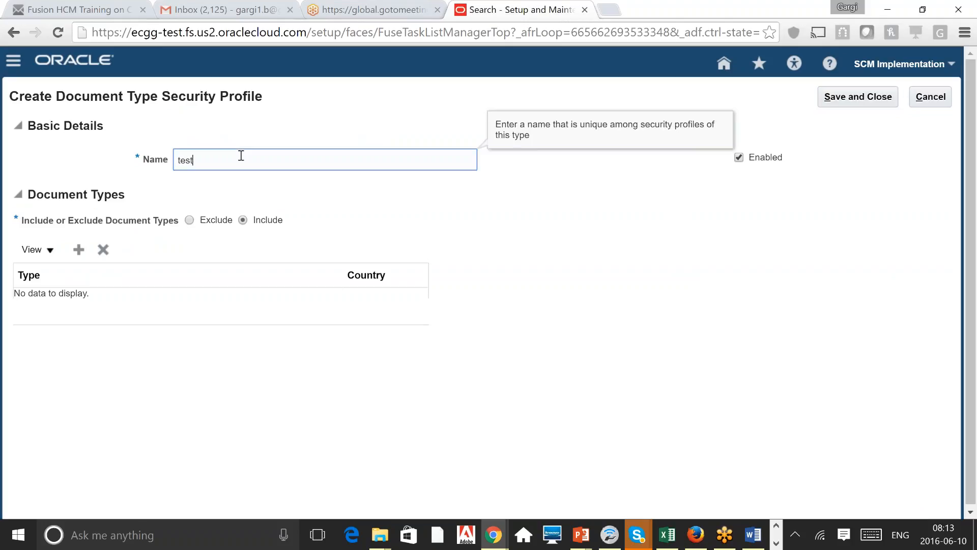
click(527, 243)
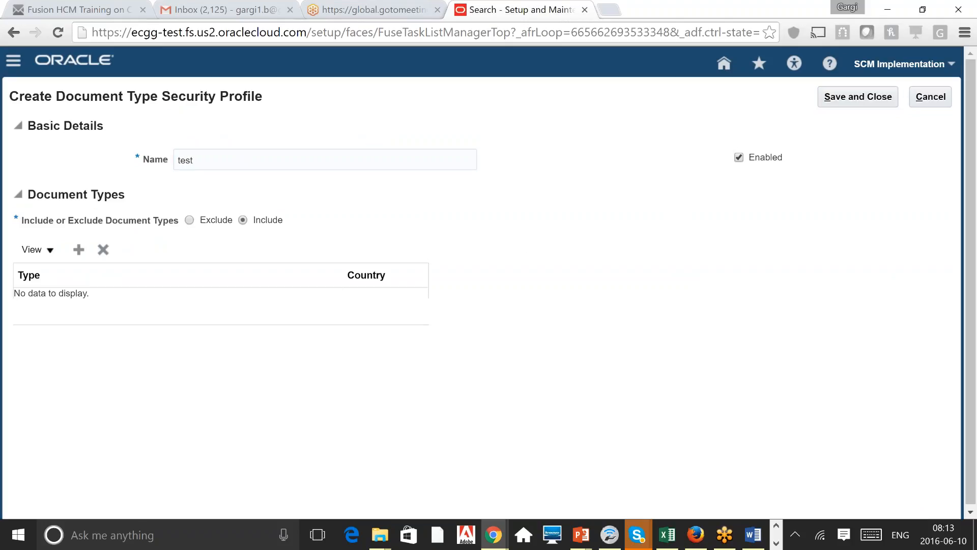
click(78, 250)
click(231, 307)
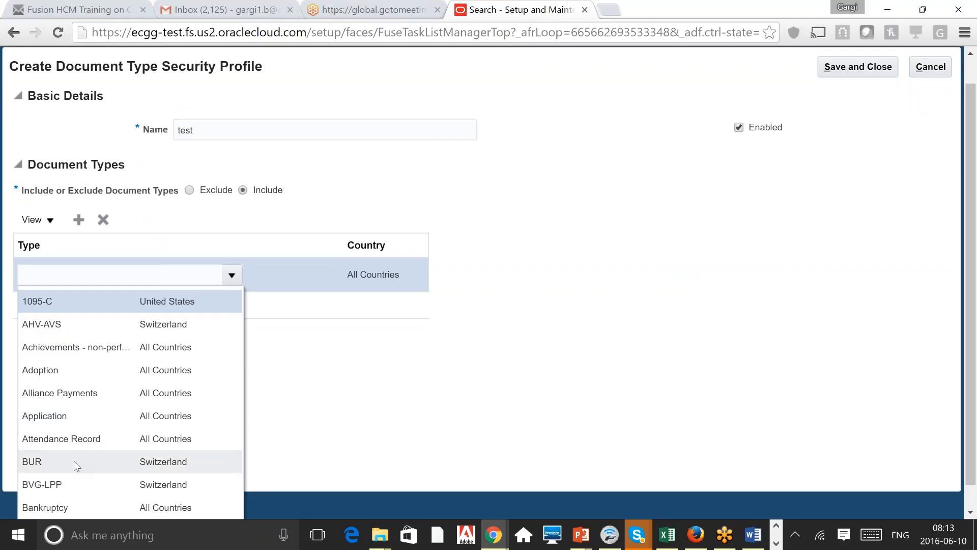
click(112, 380)
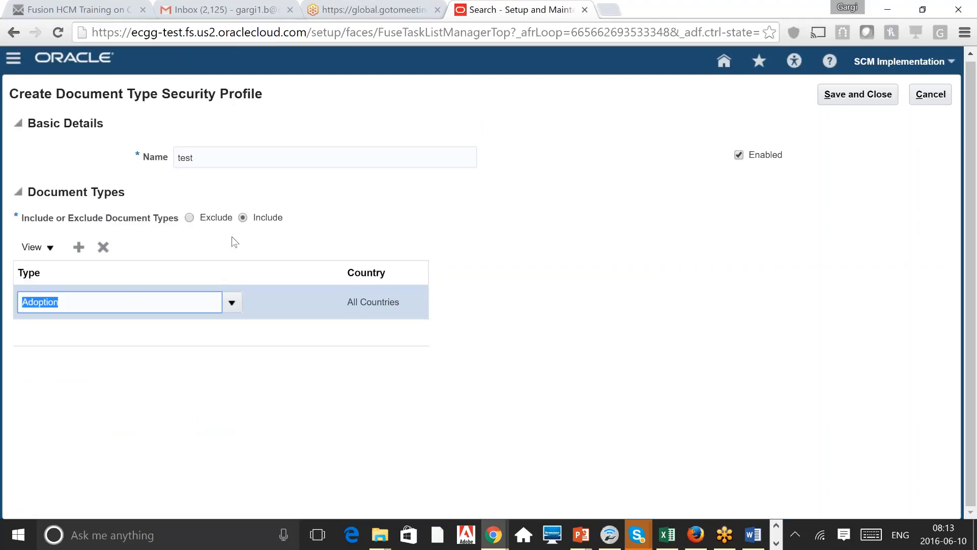
click(190, 219)
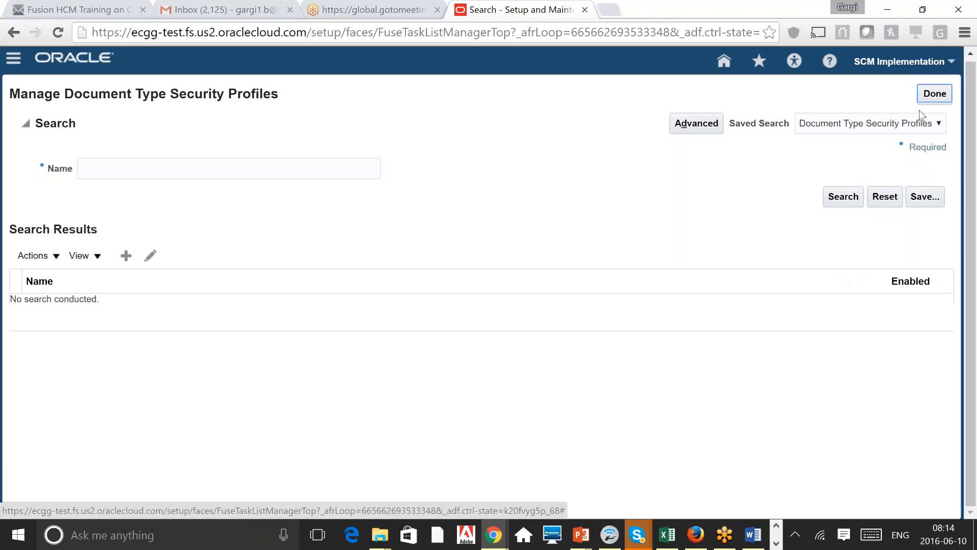
Step: Close the security profiles task and the Manage Doc search results with Done
click(934, 95)
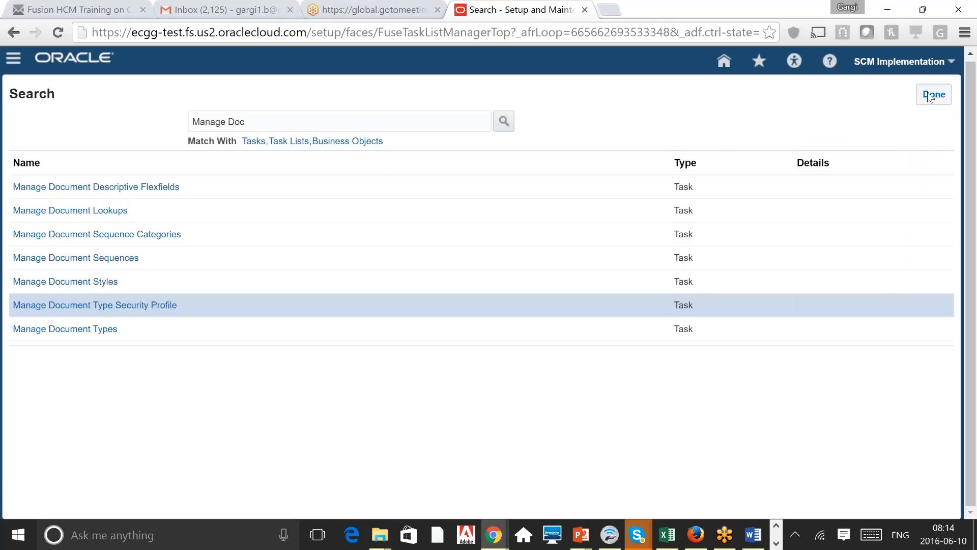
click(929, 95)
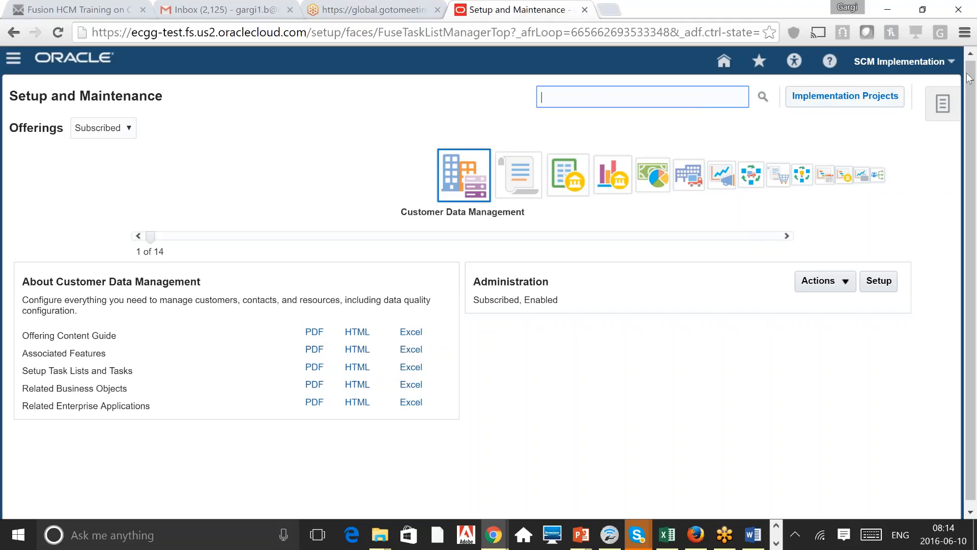
Step: Sign out from the SCM Implementation menu and confirm the logout
click(899, 61)
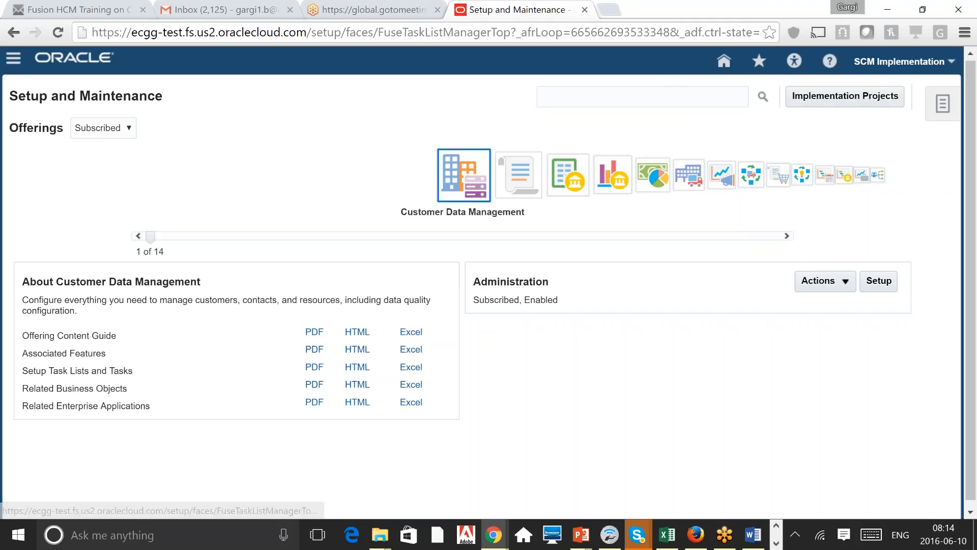
click(928, 88)
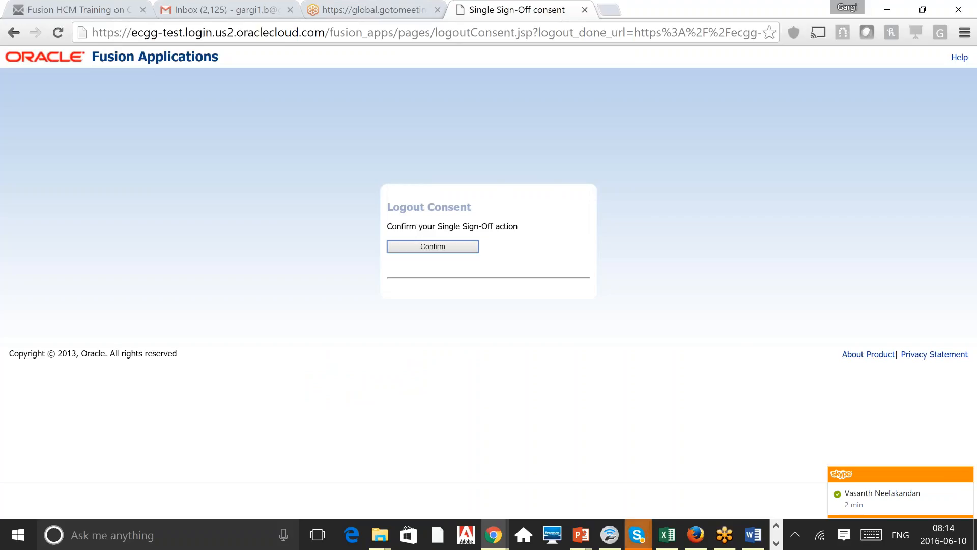
click(432, 247)
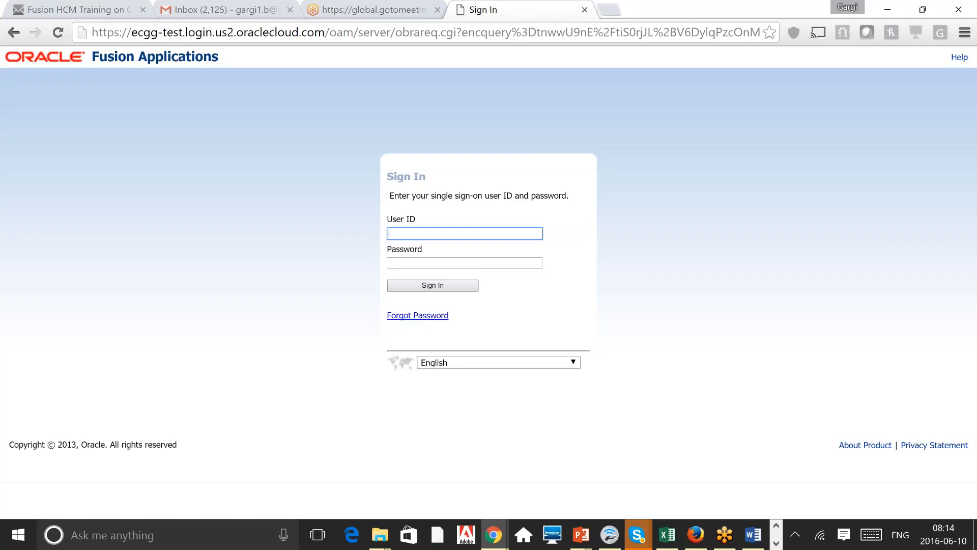
Step: Sign in with the suggested implementation user ID and its password
text(s)
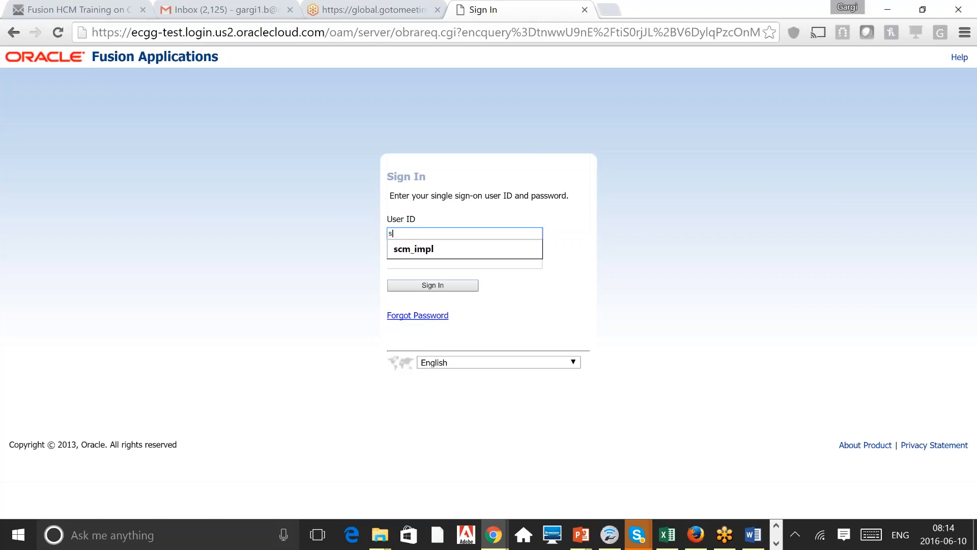
key(Down)
key(Tab)
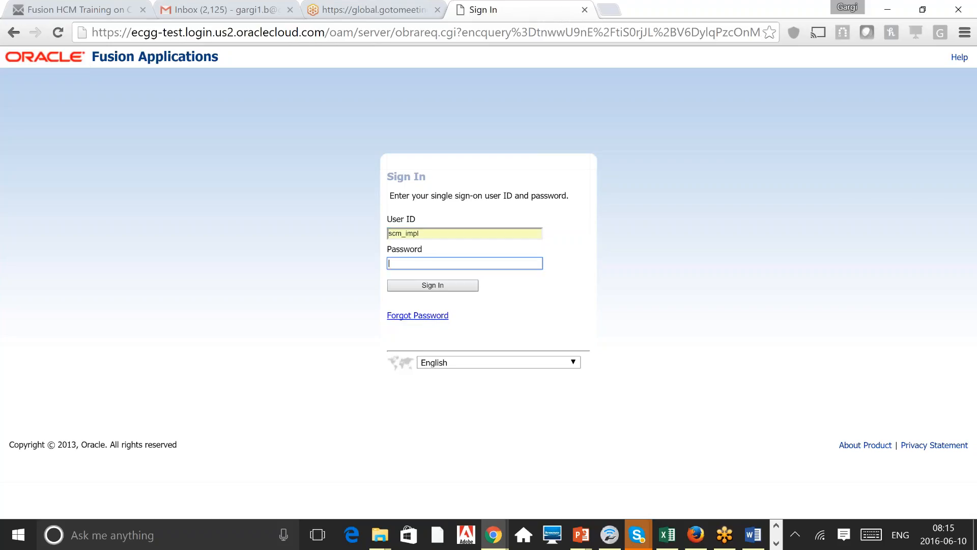
text(••••••••)
key(Return)
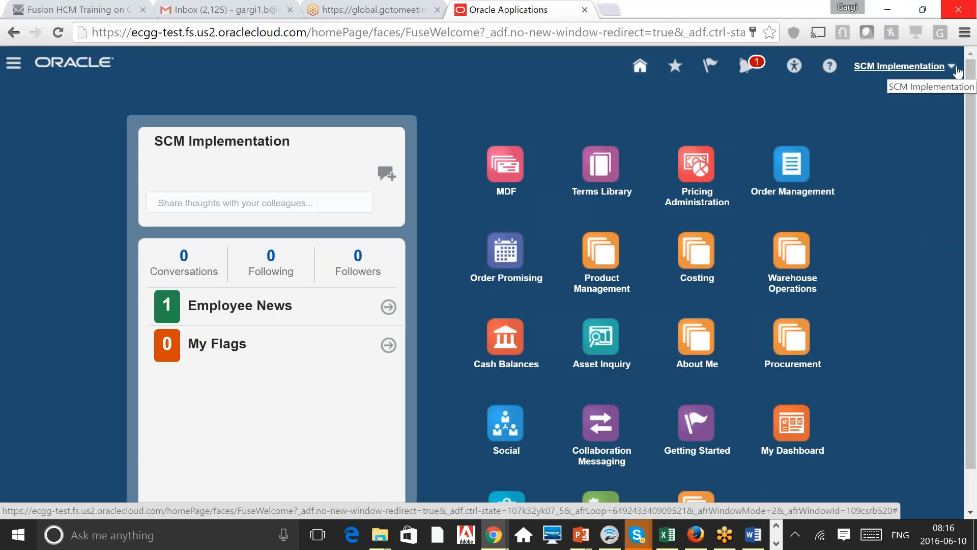
Step: Open Manage Sandboxes from the SCM Implementation settings menu
click(957, 70)
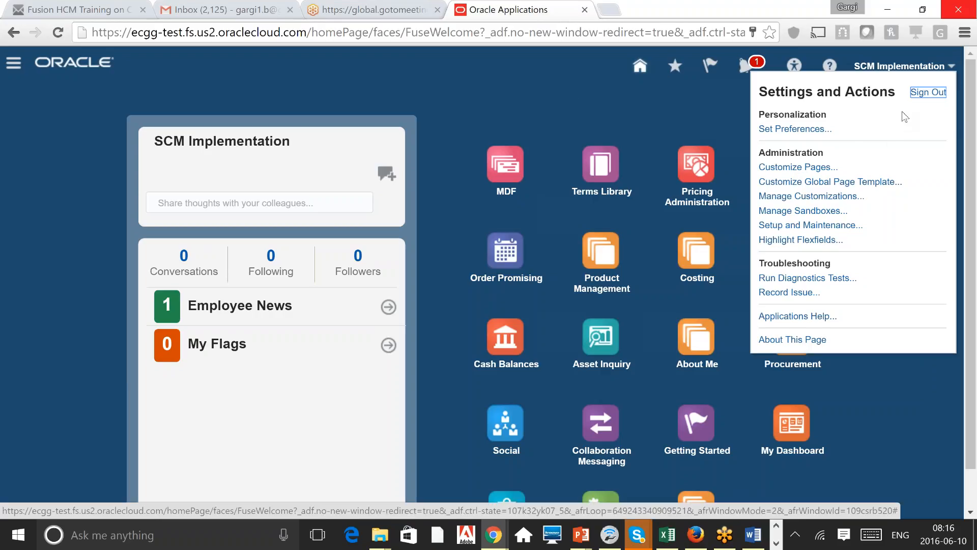
click(814, 211)
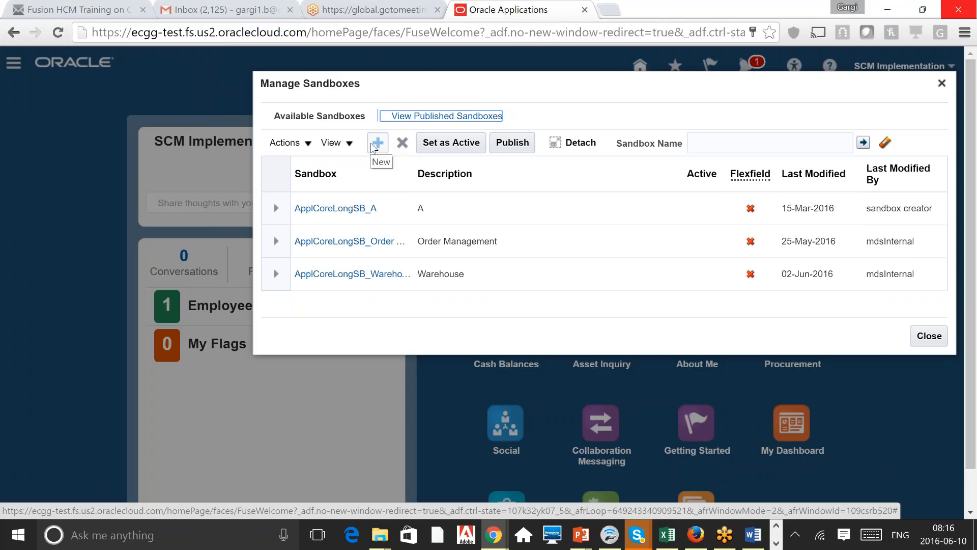
Step: Create the ChangeLogo sandbox, reusing ChangeLogo as its description, and acknowledge the confirmation
click(375, 145)
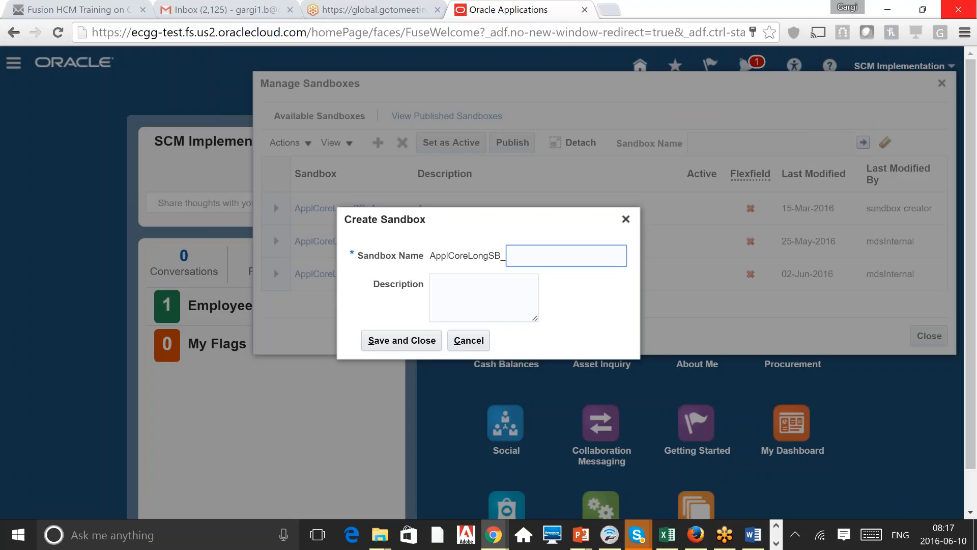
text(ChangeLogo)
key(ctrl+a)
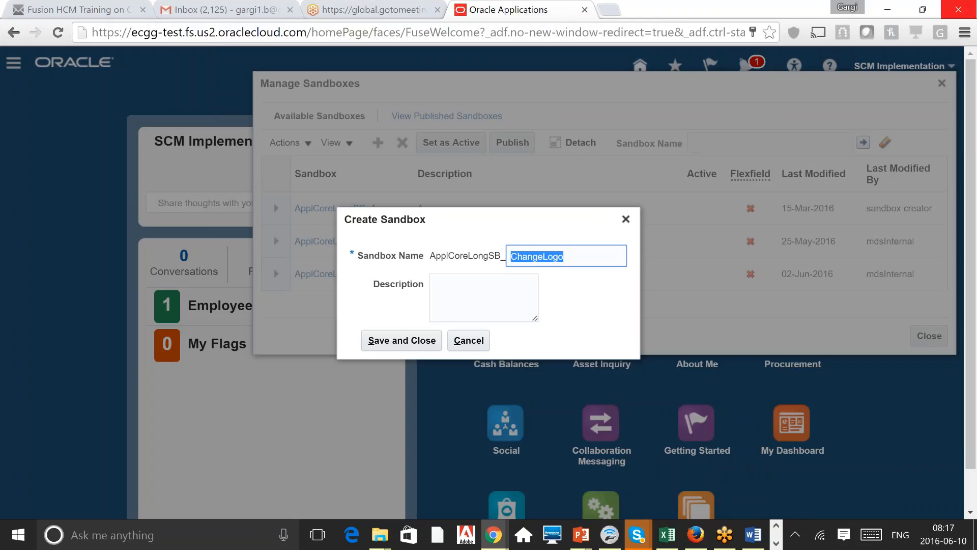
key(ctrl+c)
key(Tab)
key(ctrl+v)
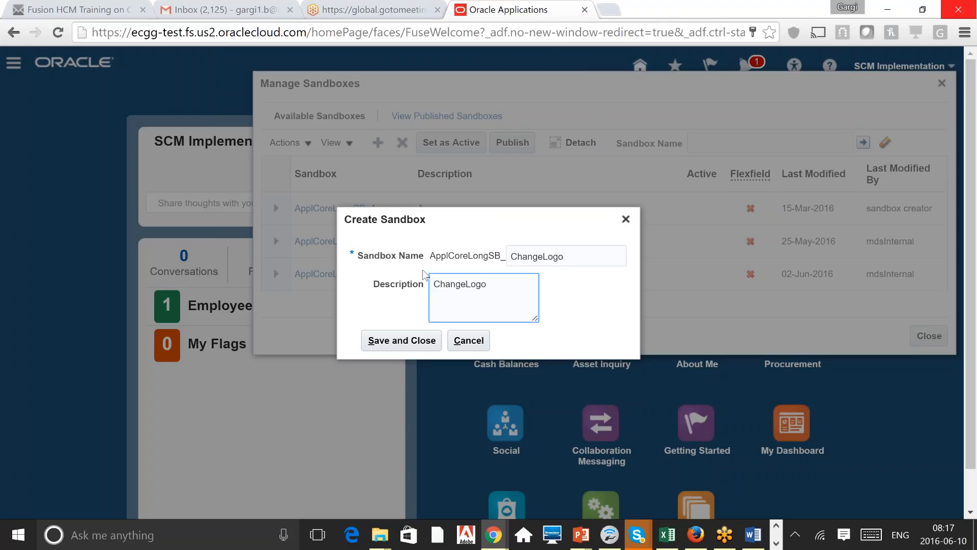
click(419, 339)
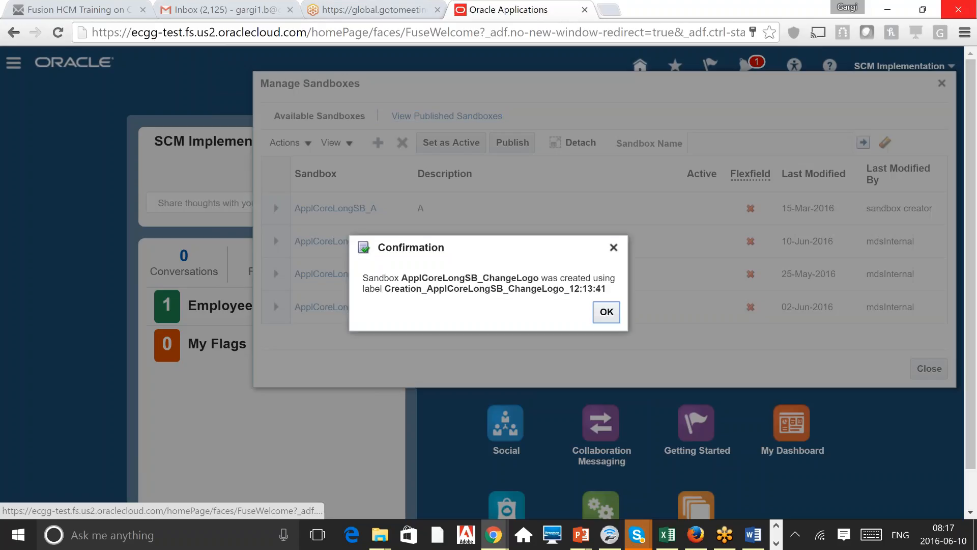
click(607, 312)
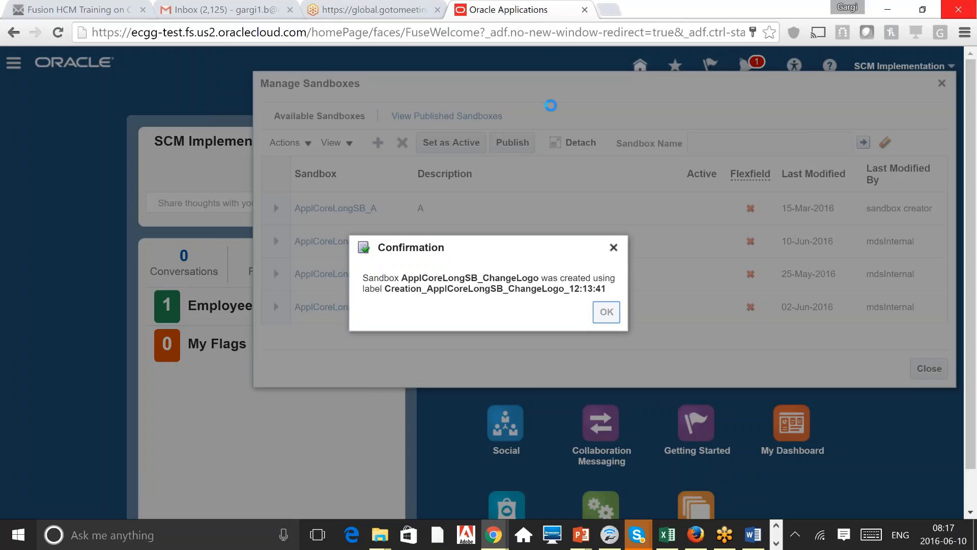
key(Return)
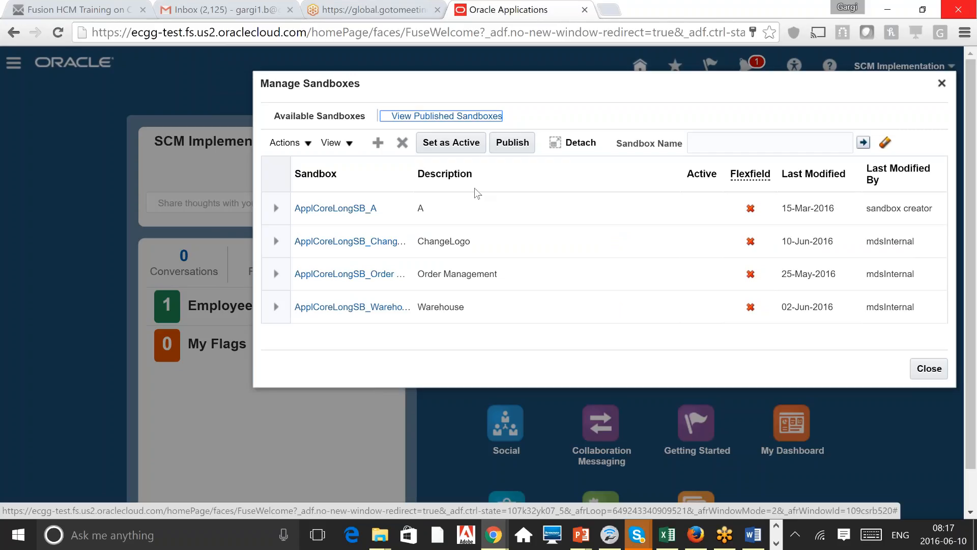
Step: Select the ApplCoreLongSB_ChangeLogo sandbox and set it as the active sandbox
click(572, 235)
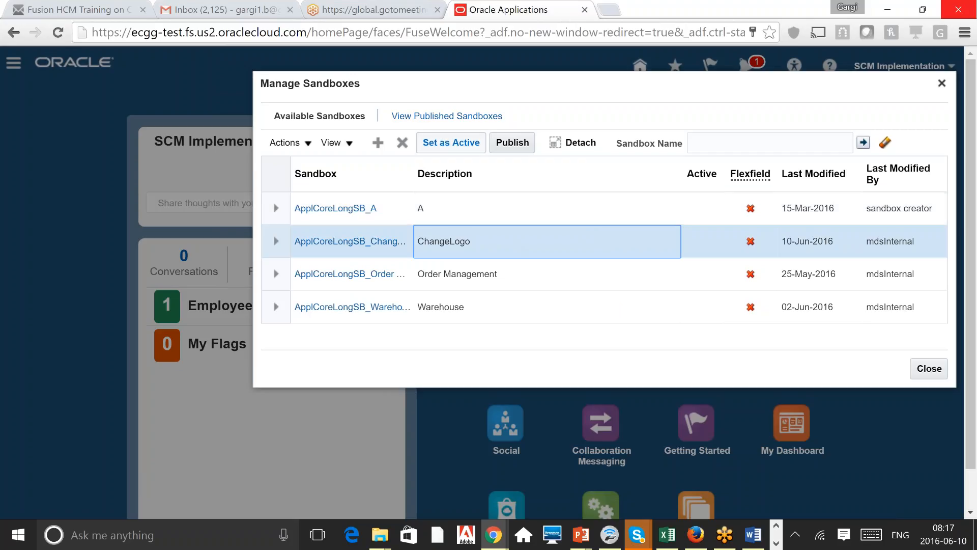
click(451, 142)
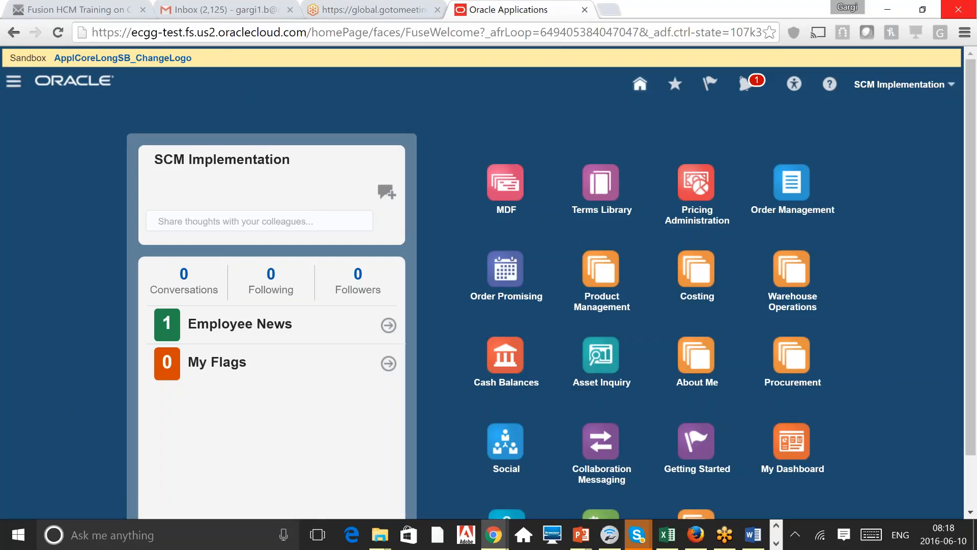
Step: From the Navigator, open the Appearance tool showing the logo, background and colour options
click(13, 80)
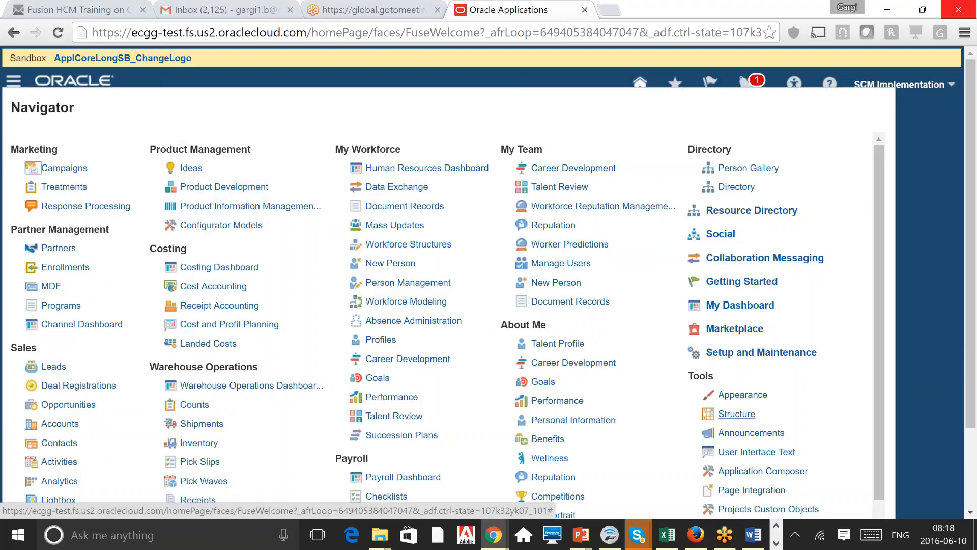
click(737, 413)
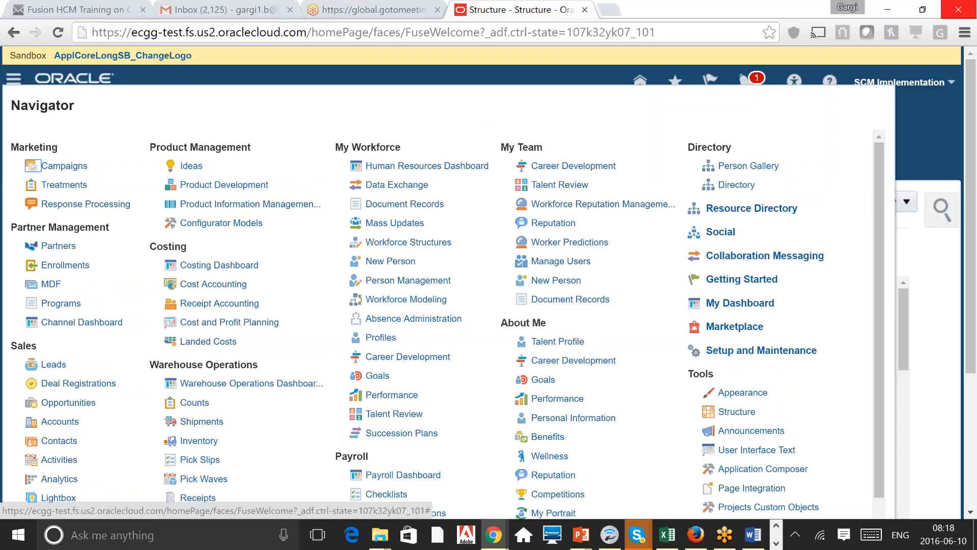
click(742, 392)
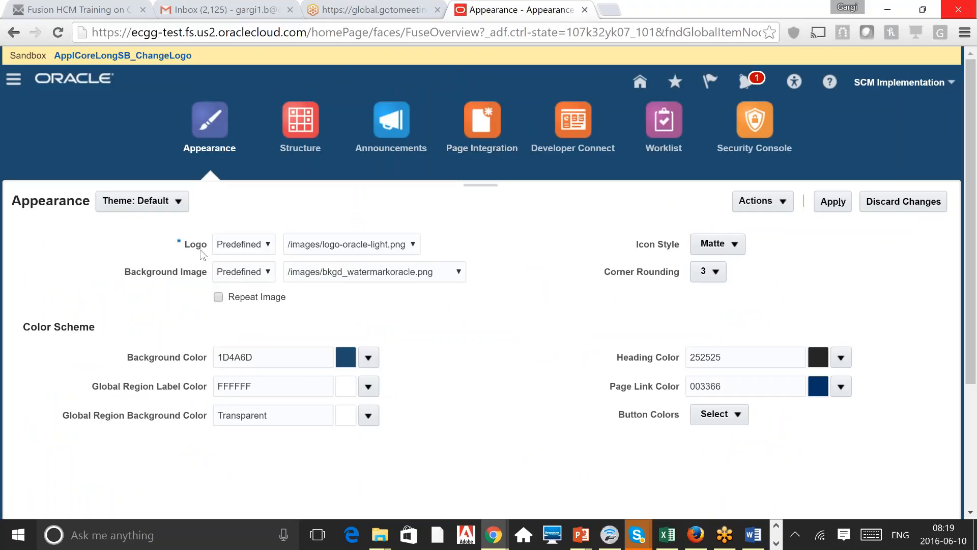
click(262, 247)
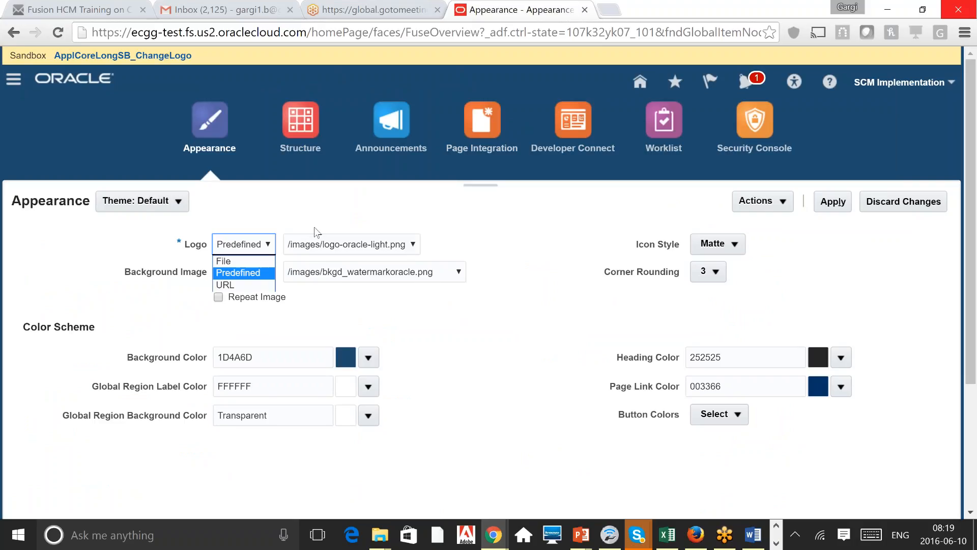
click(397, 247)
click(398, 247)
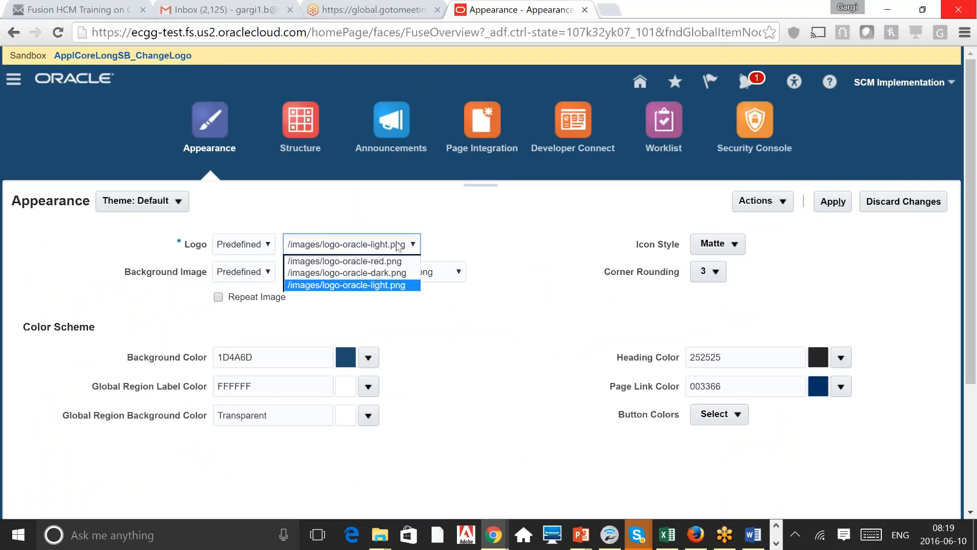
click(487, 247)
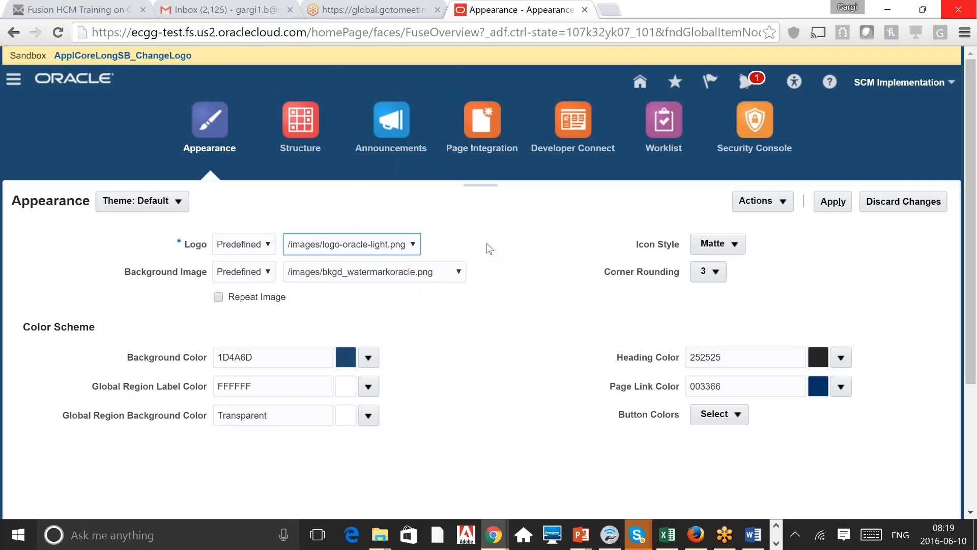
click(258, 250)
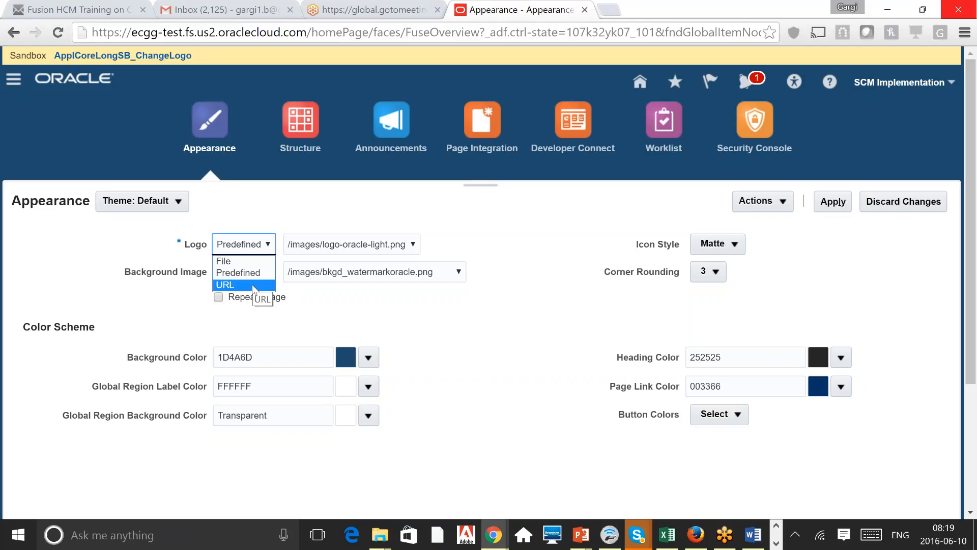
click(317, 210)
click(261, 247)
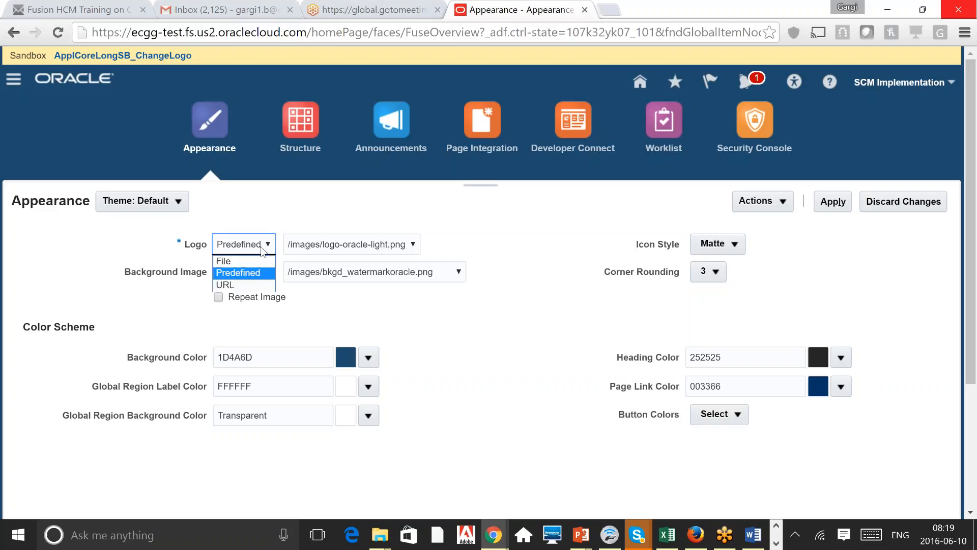
click(337, 213)
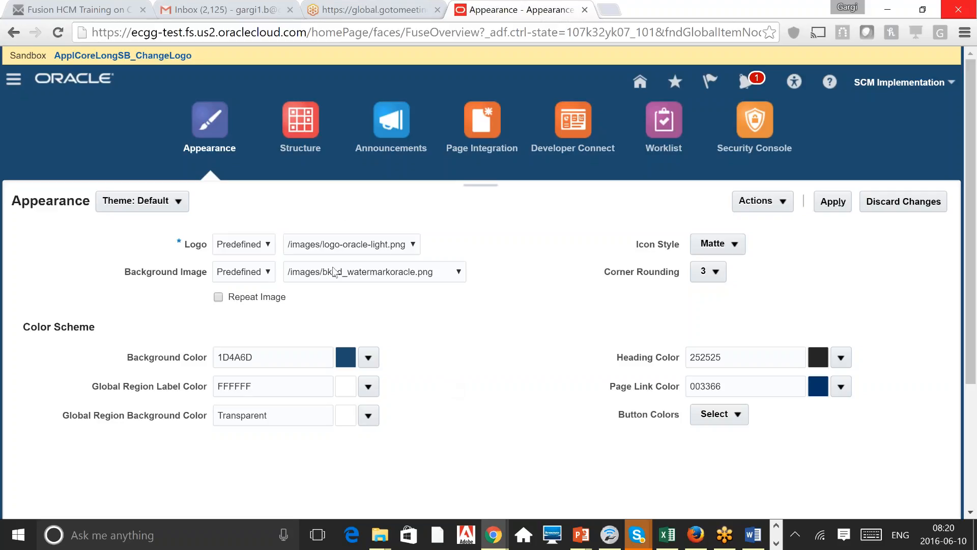
Step: Review the background image source and predefined image options, leaving Predefined unchanged
click(267, 271)
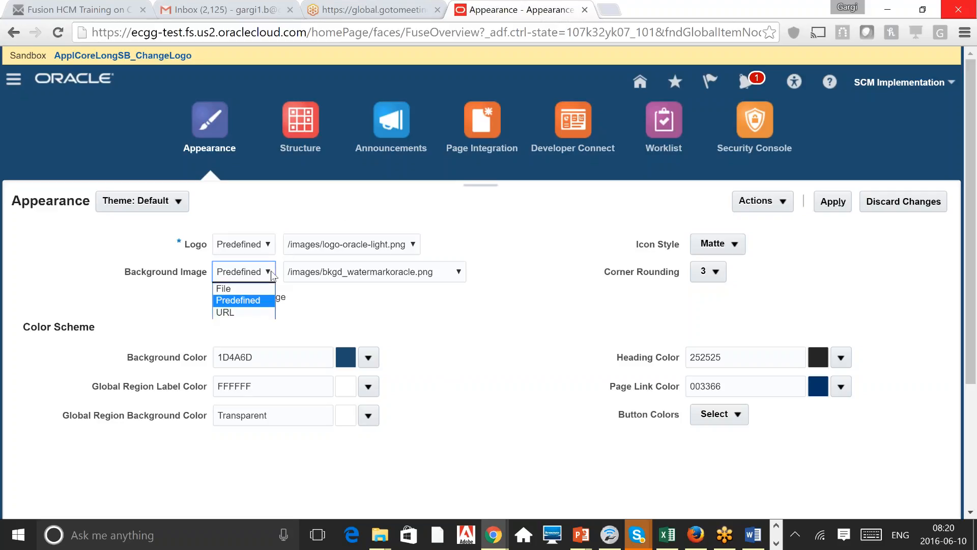
click(454, 318)
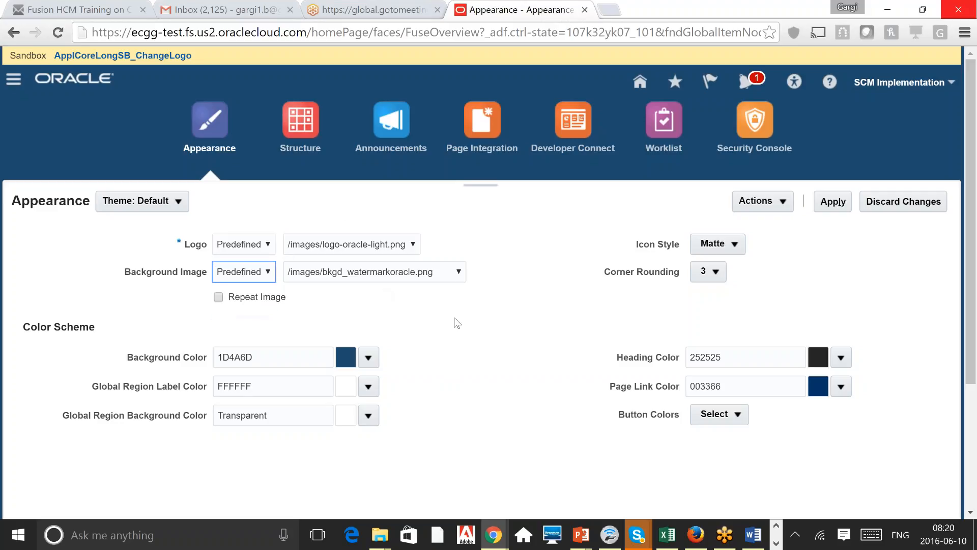
click(452, 280)
click(534, 305)
click(269, 274)
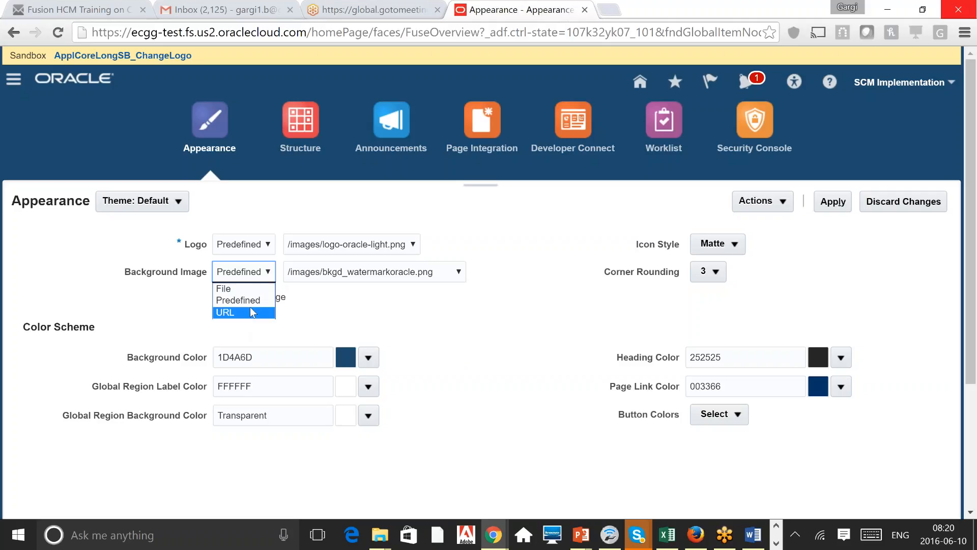
click(458, 331)
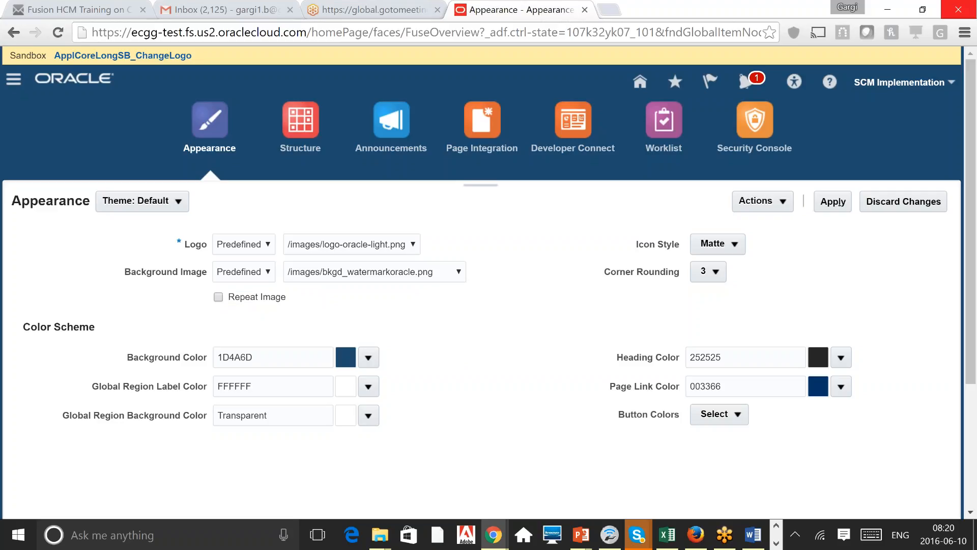
click(274, 357)
Step: Check the icon style choices without changing them, then switch to the Structure tool
click(718, 244)
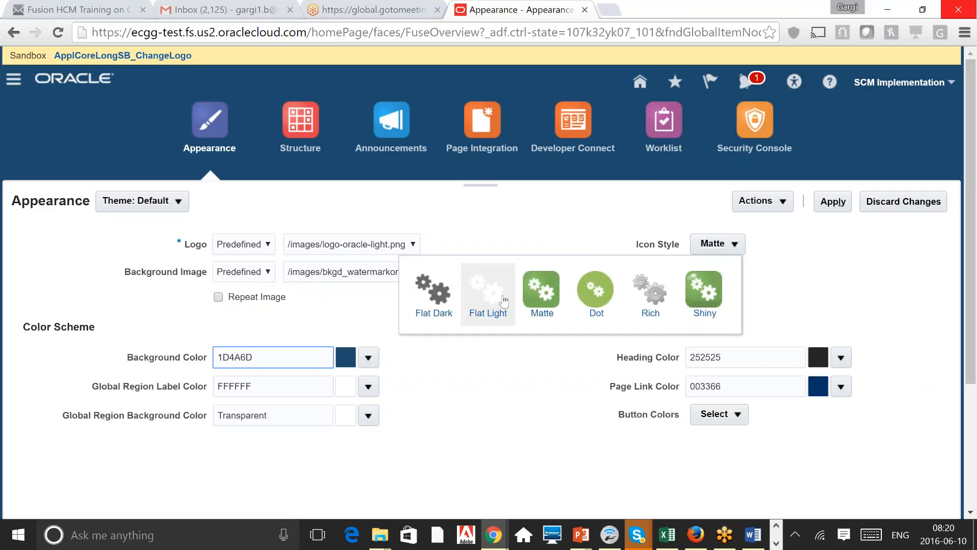
click(900, 273)
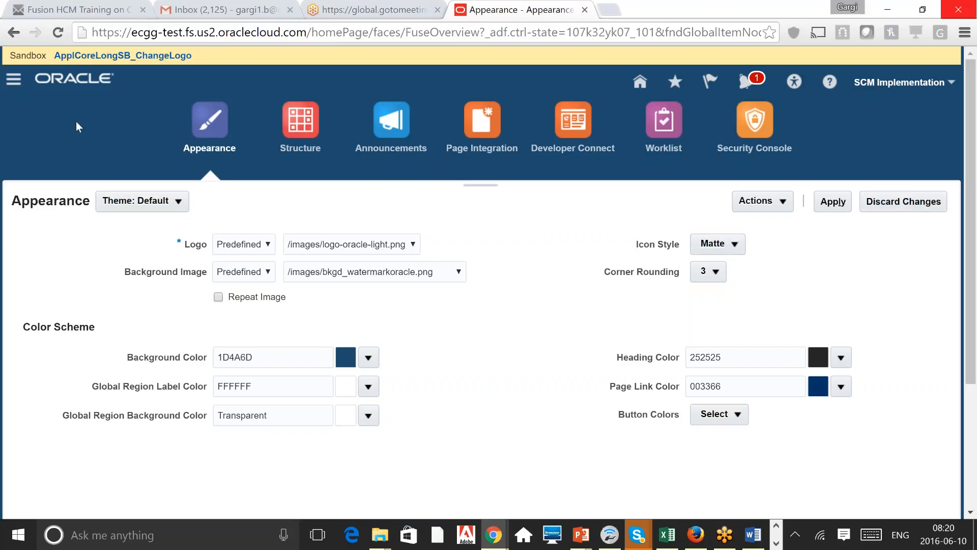
click(100, 133)
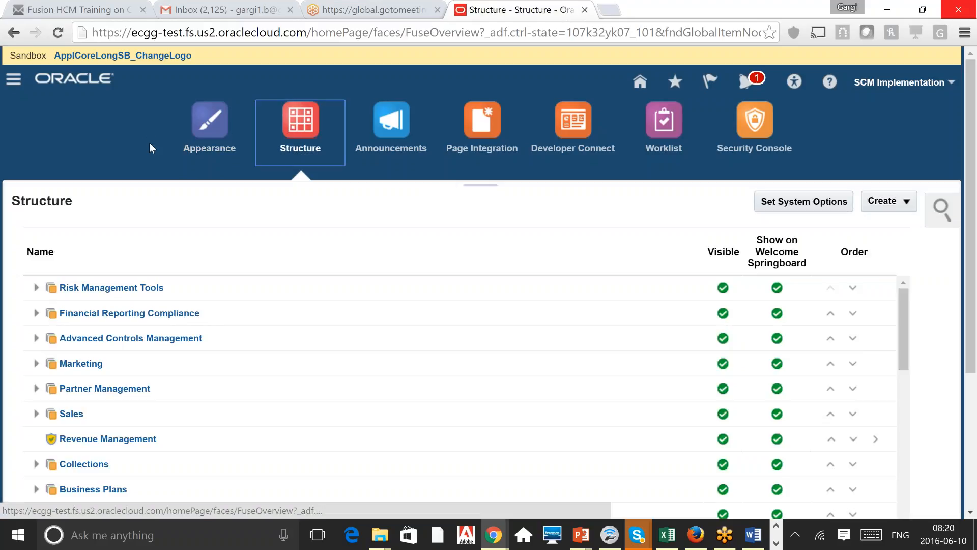
click(14, 79)
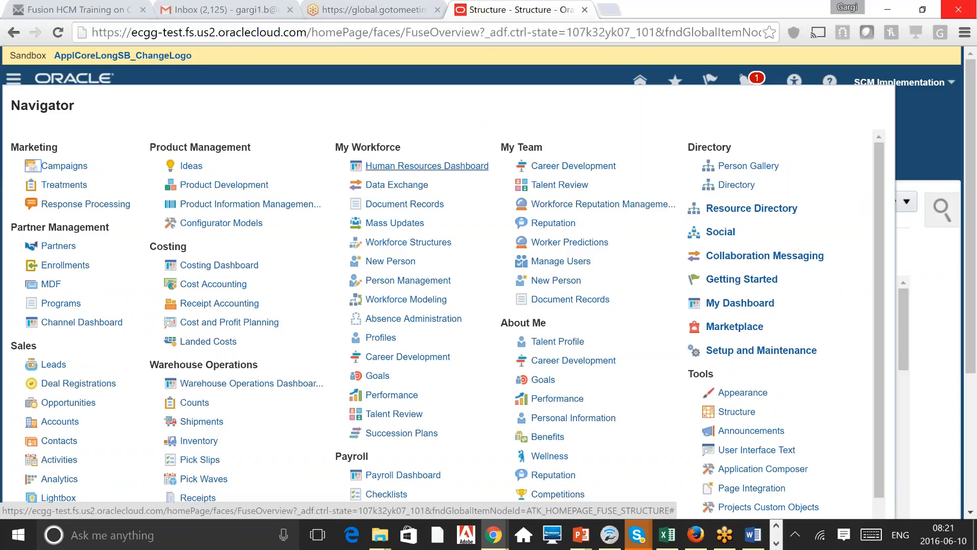
triple_click(361, 148)
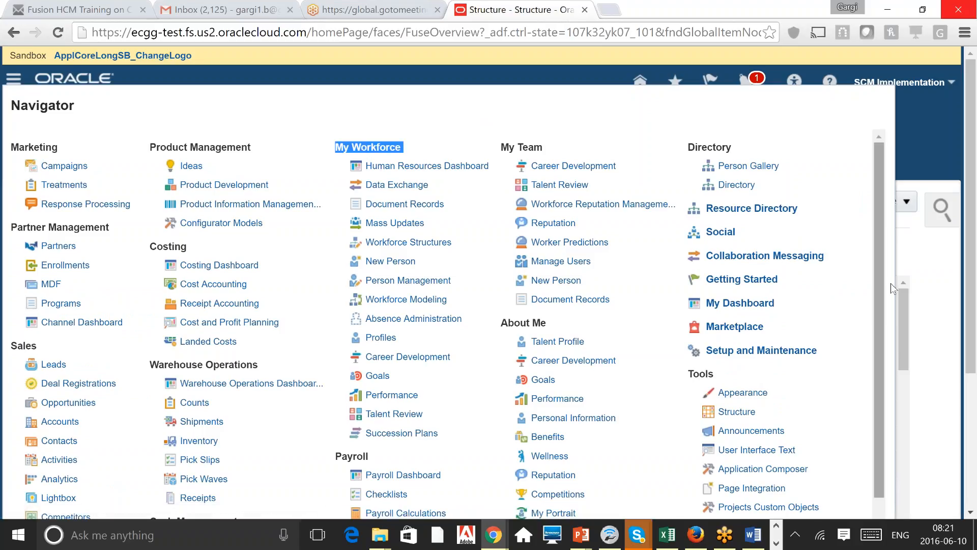
click(933, 288)
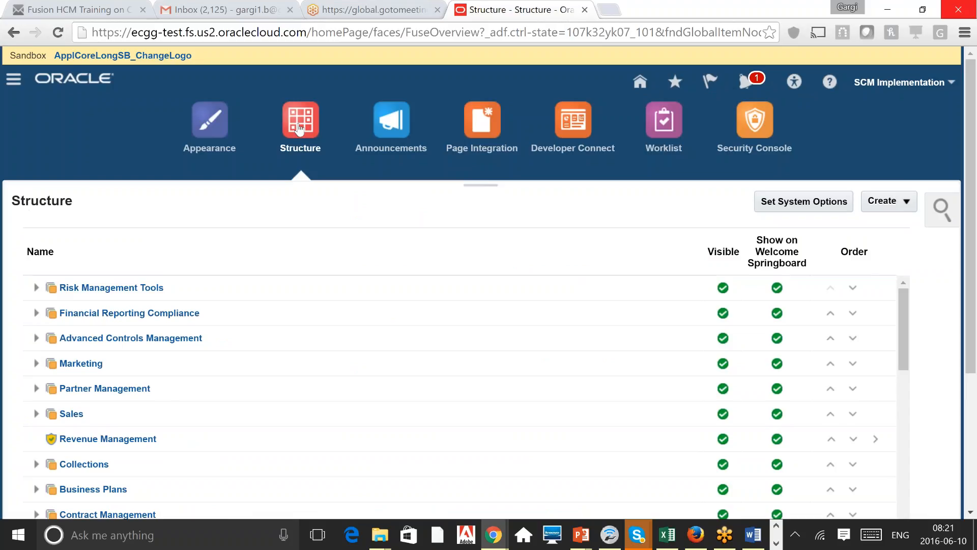
click(975, 414)
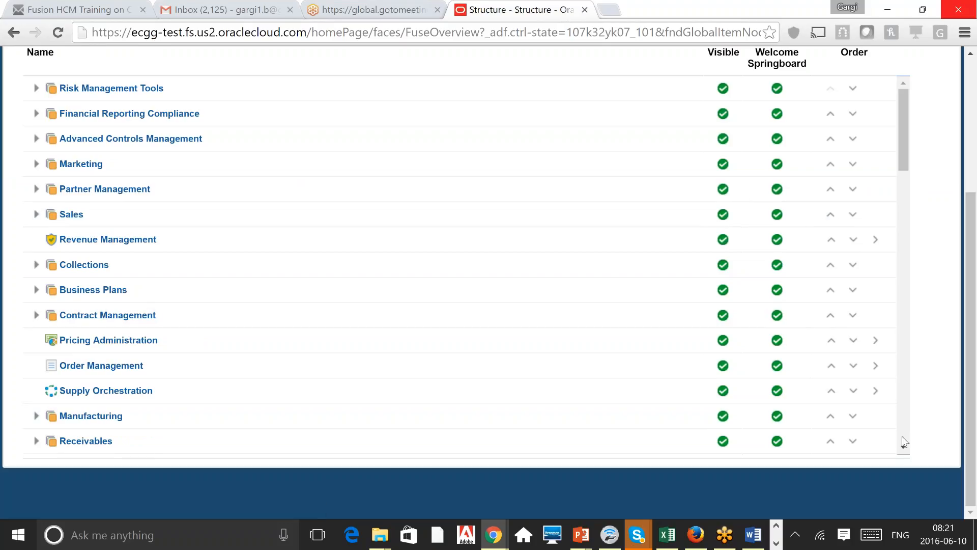
Step: Scroll the Structure table to About Me and expand it to list Talent Profile, Learning and Goals
scroll(902, 436, down, 10)
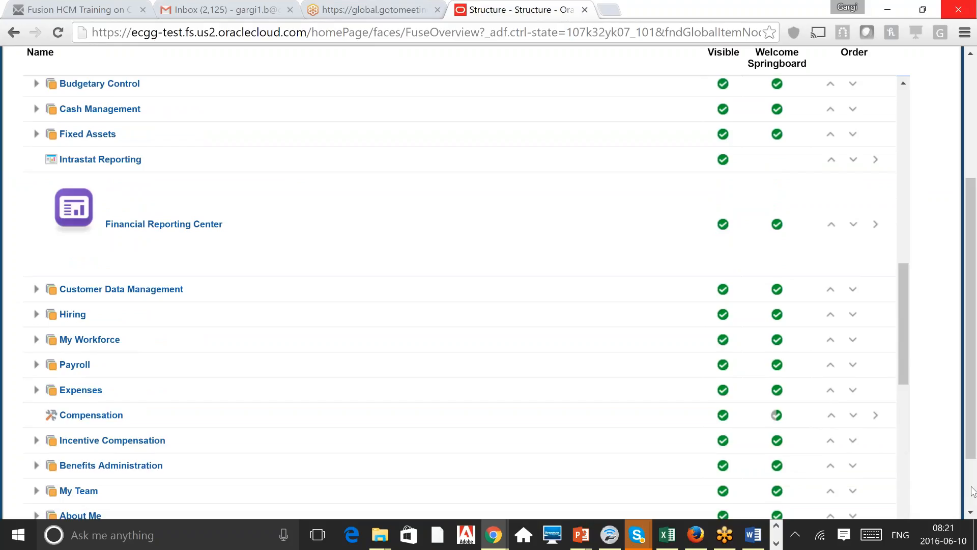
scroll(973, 491, down, 2)
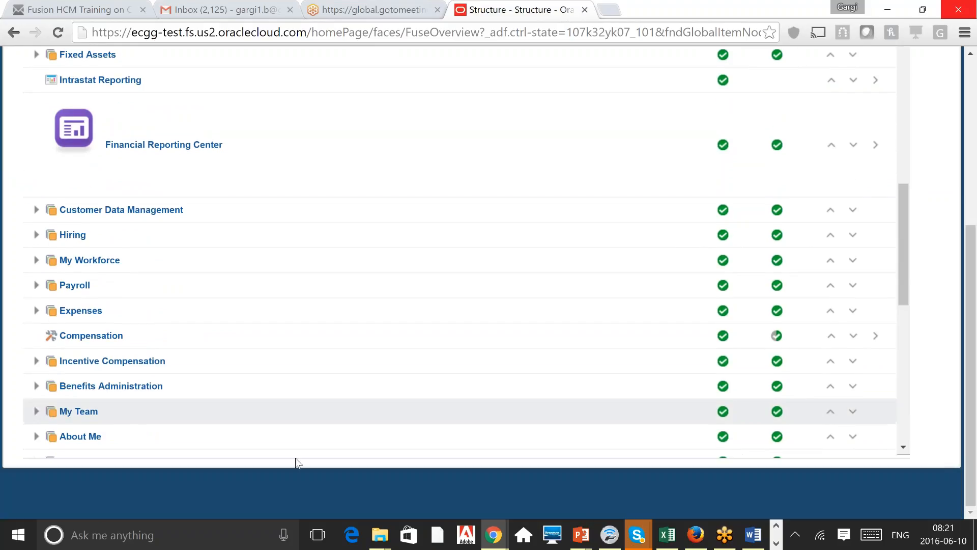
click(903, 448)
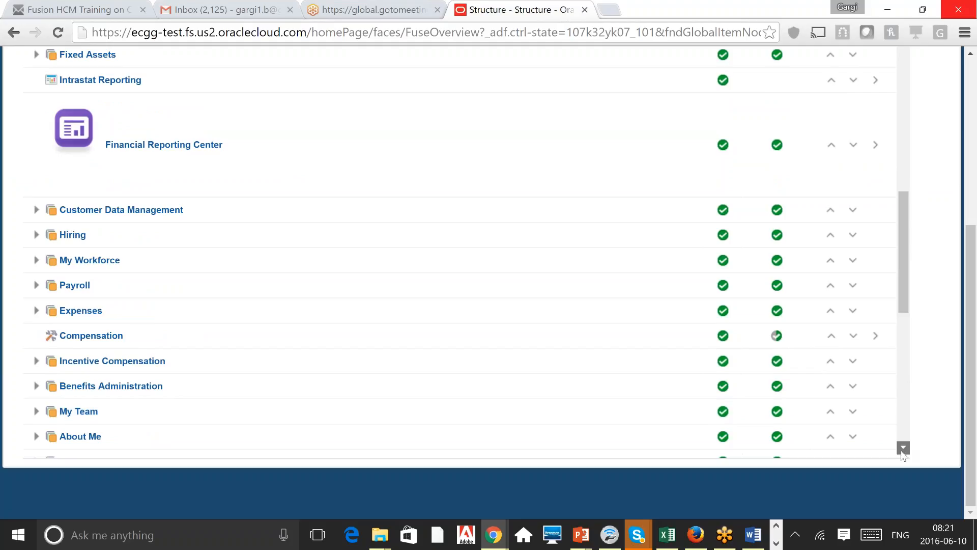
scroll(902, 449, down, 2)
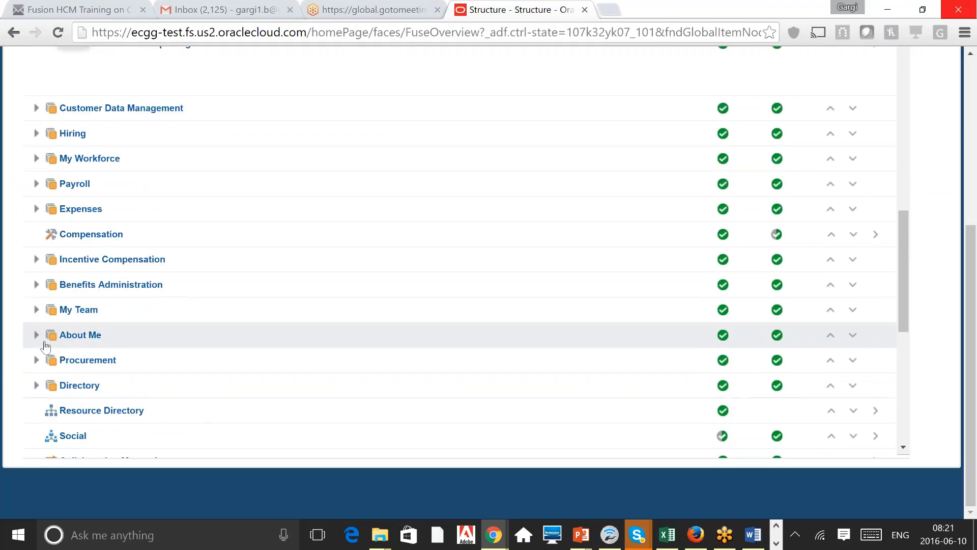
click(36, 335)
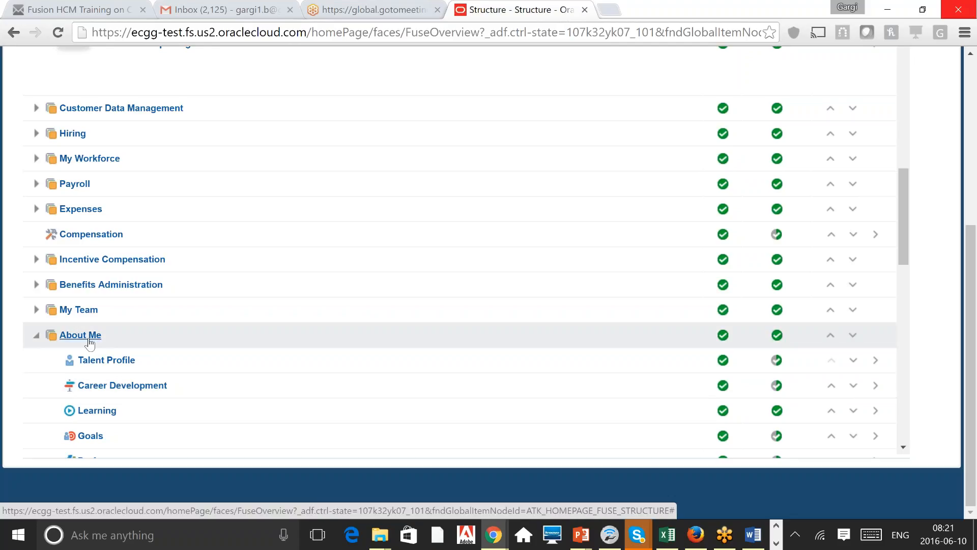
Step: Open About Me in Edit Category, review its name and Yes visibility, then cancel unchanged
click(89, 341)
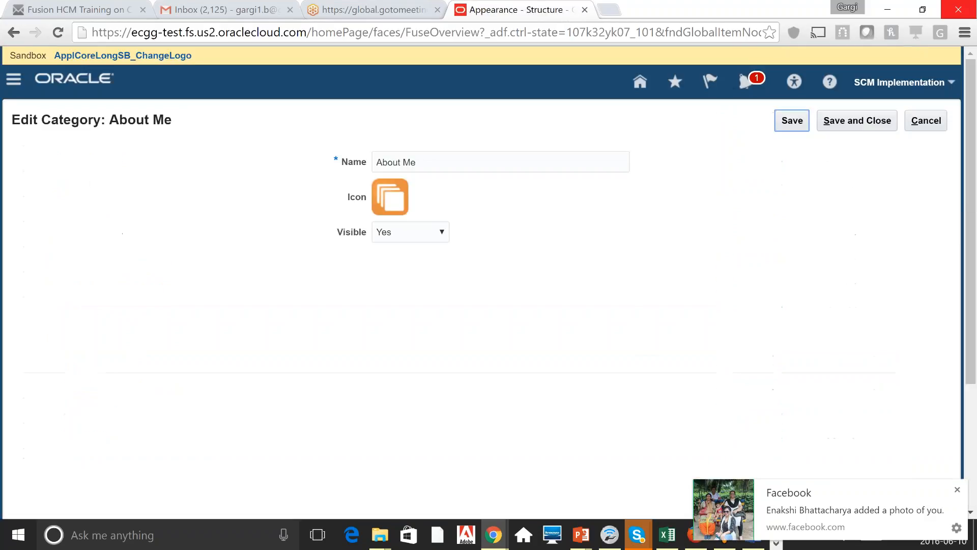
drag(420, 162, 375, 163)
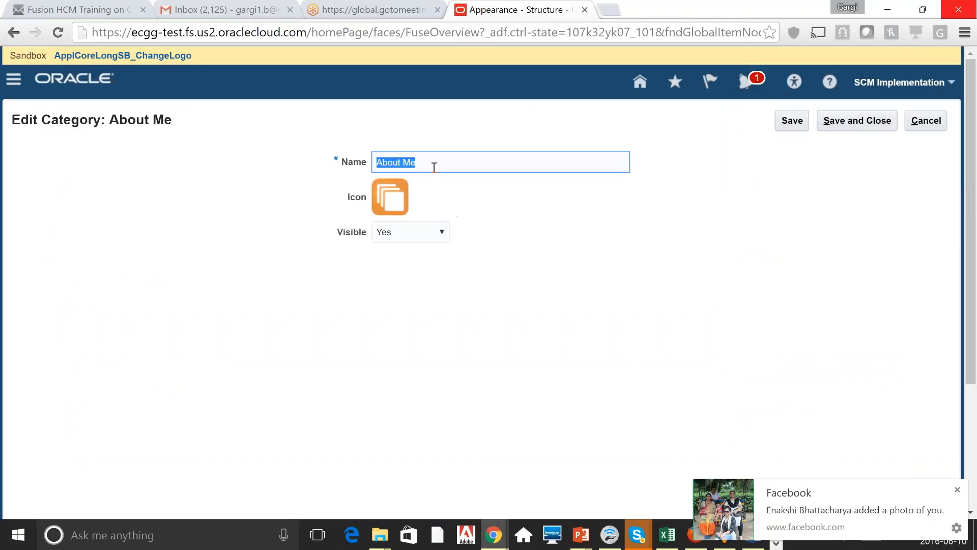
click(553, 246)
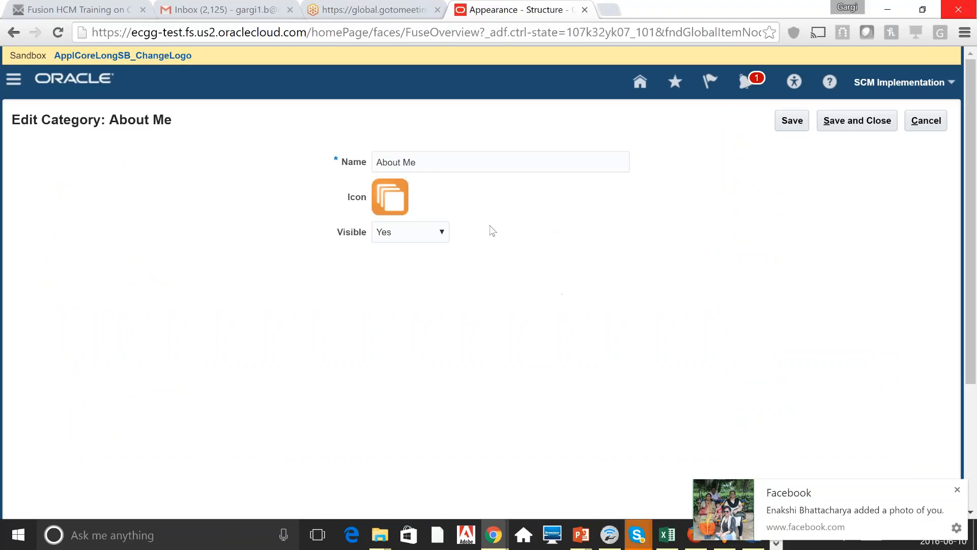
click(425, 237)
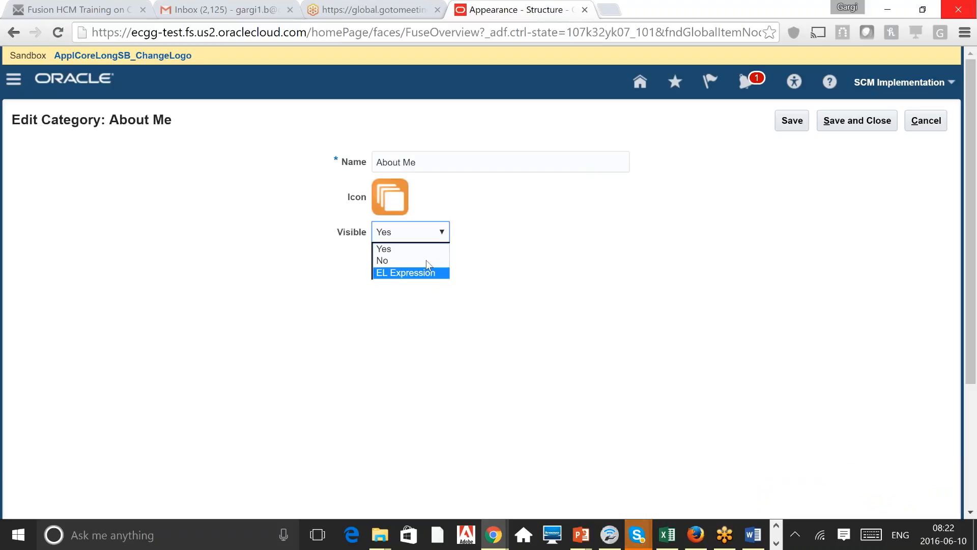
click(428, 231)
click(430, 233)
click(926, 121)
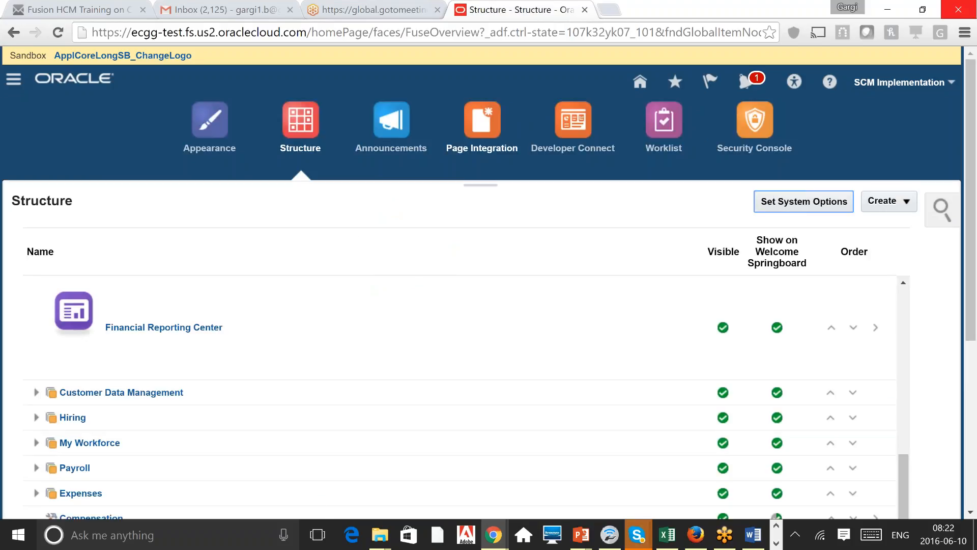
click(972, 478)
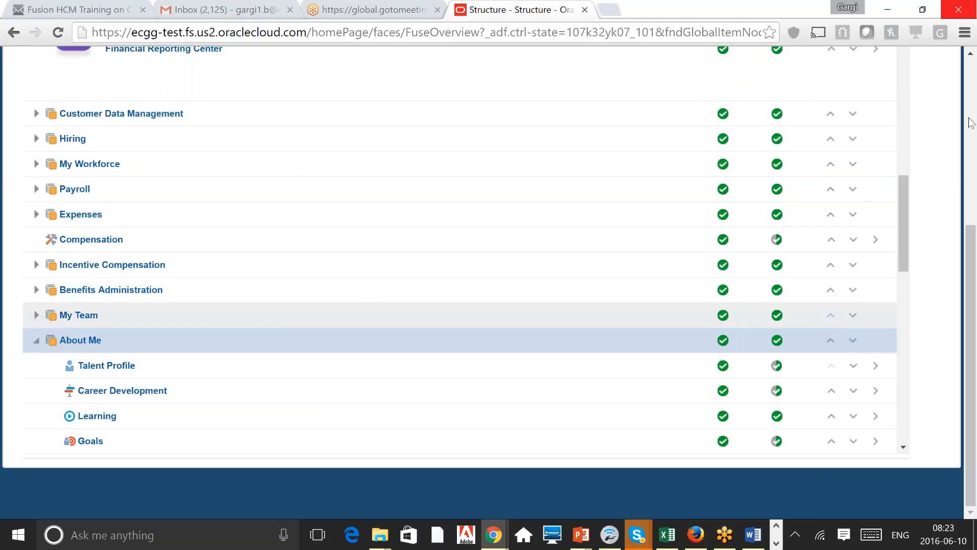
drag(971, 257, 970, 89)
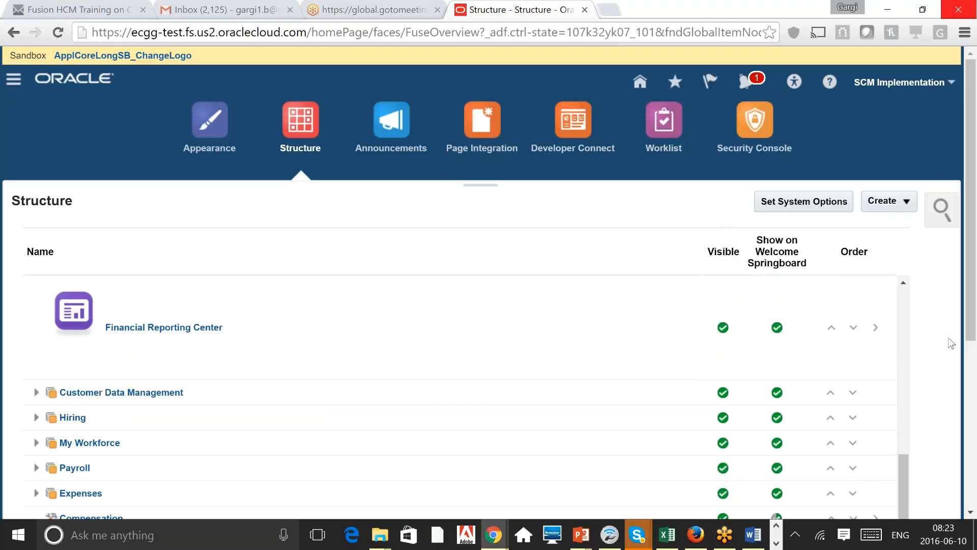
click(904, 204)
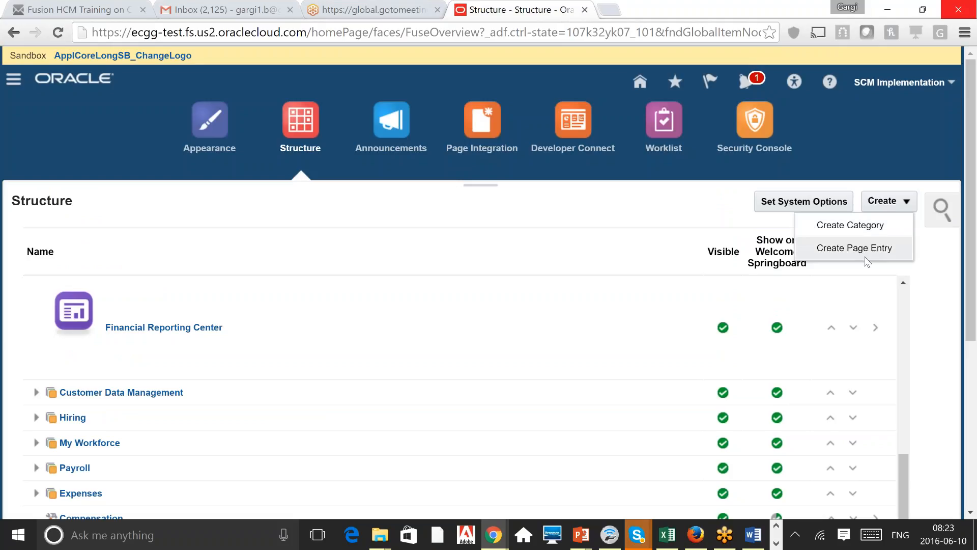
scroll(900, 155, down, 4)
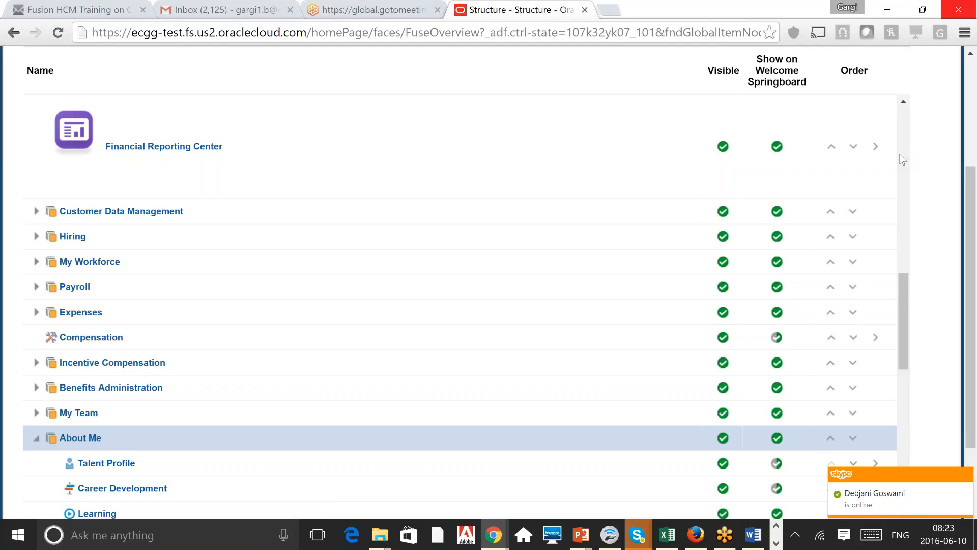
scroll(972, 92, up, 4)
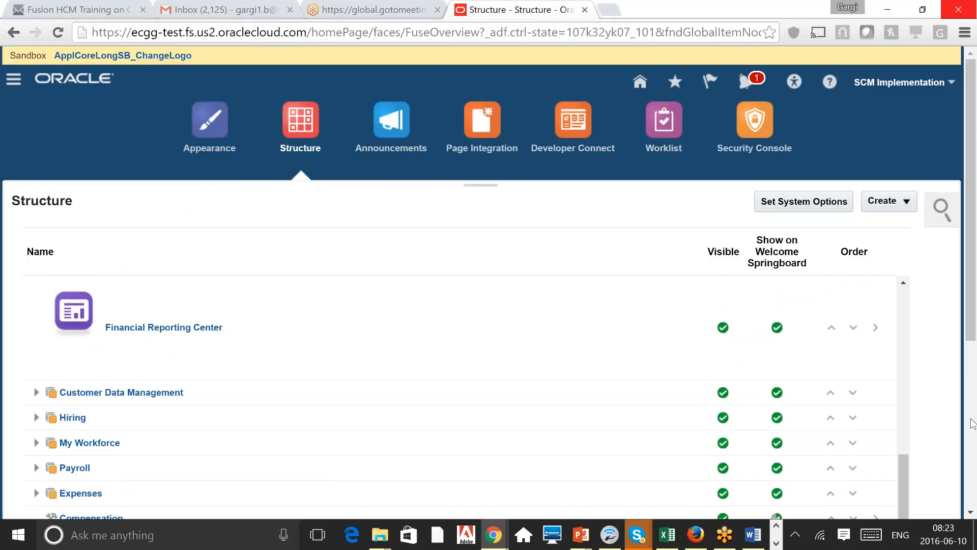
scroll(972, 422, down, 5)
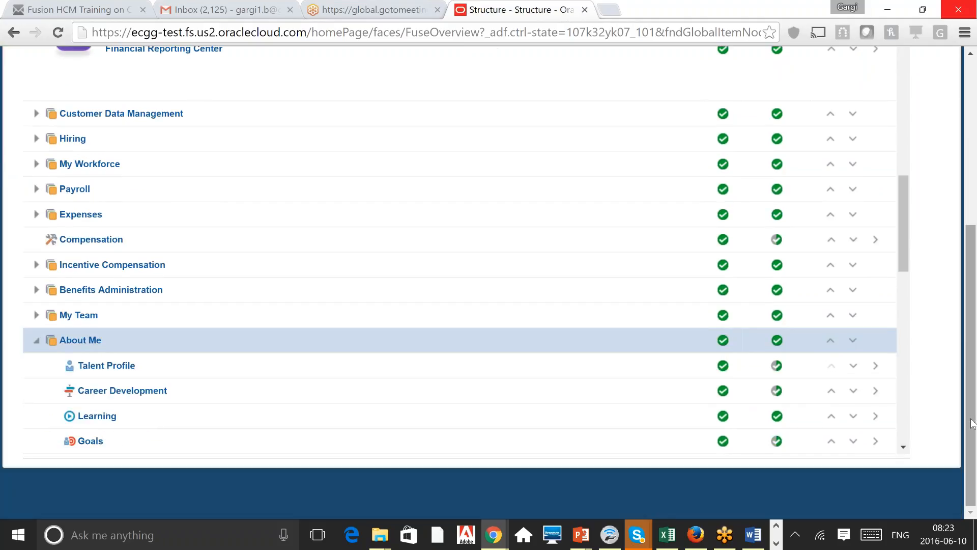
scroll(972, 114, up, 5)
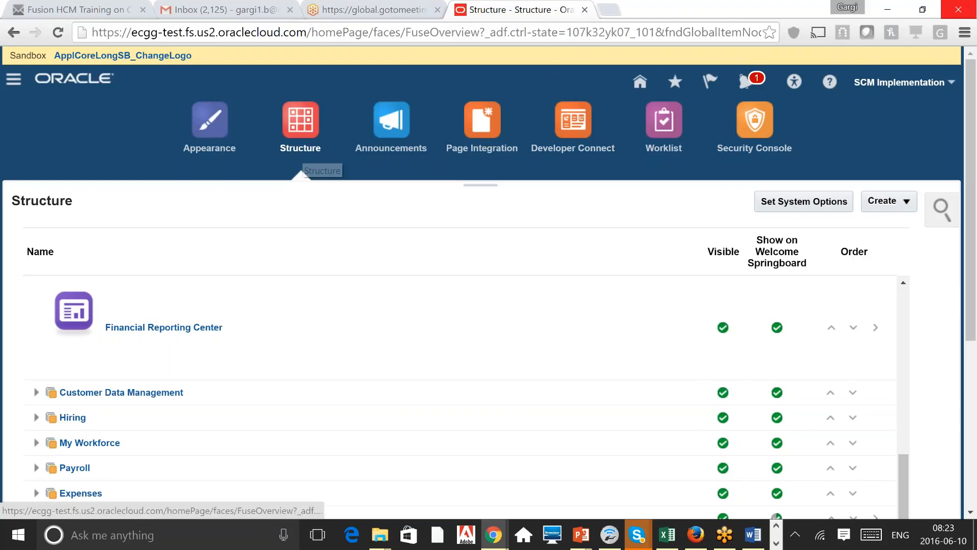
click(14, 79)
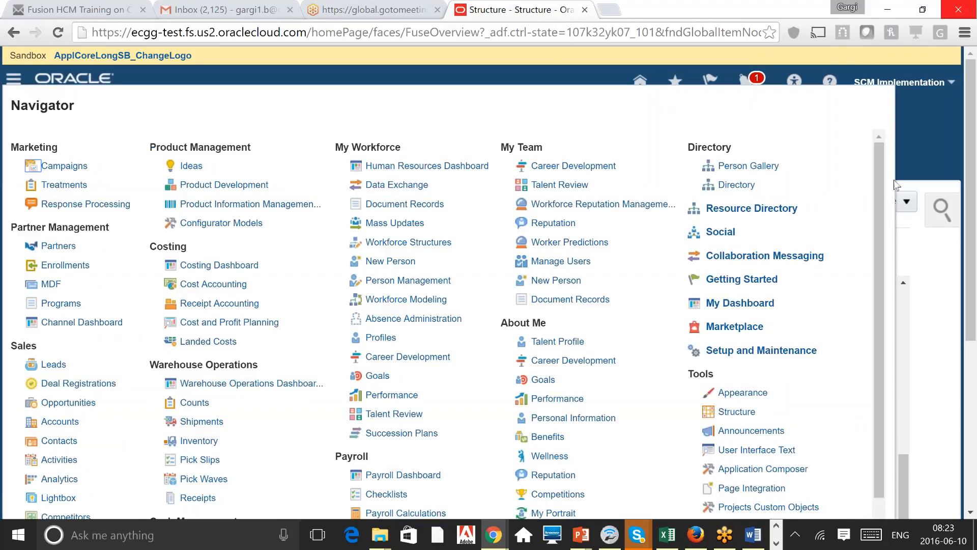
click(954, 322)
drag(970, 198, 971, 365)
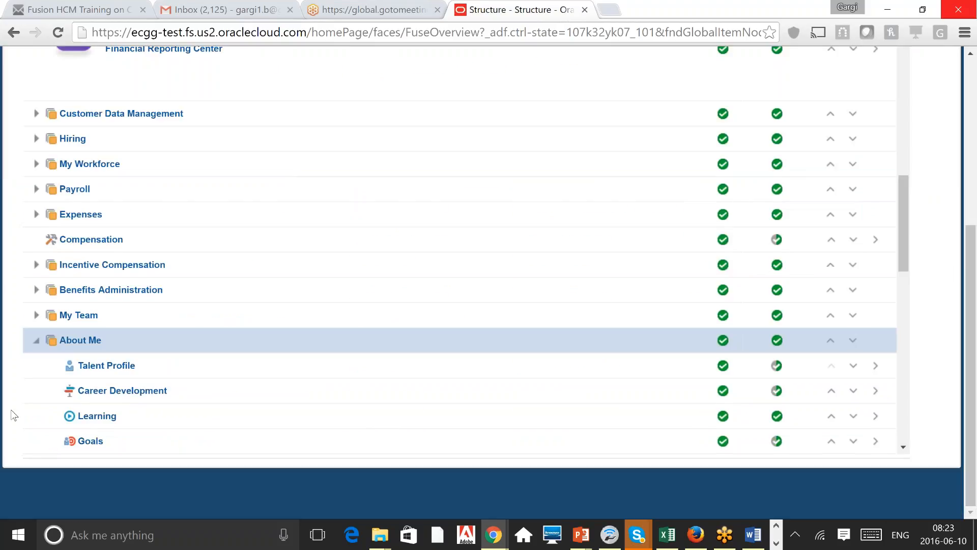
click(204, 376)
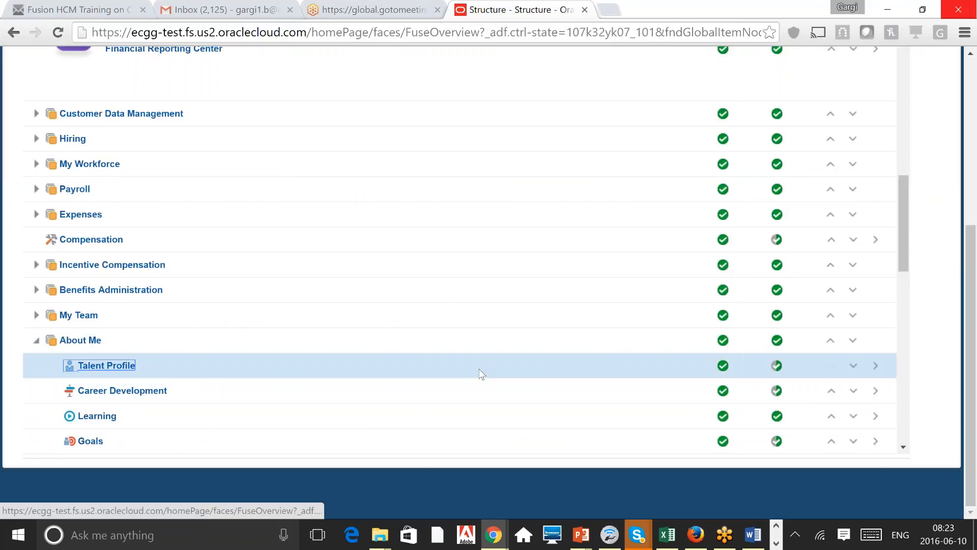
click(106, 366)
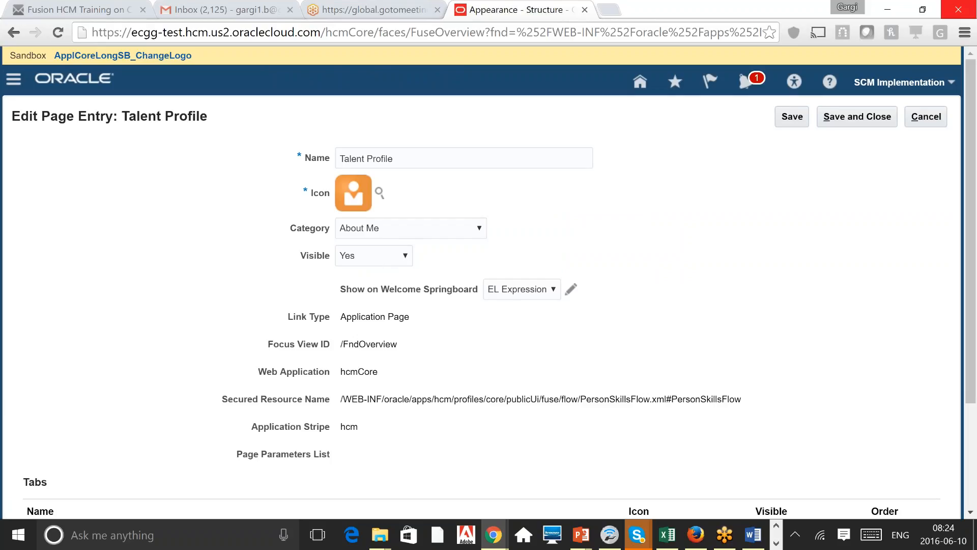
triple_click(432, 288)
click(550, 294)
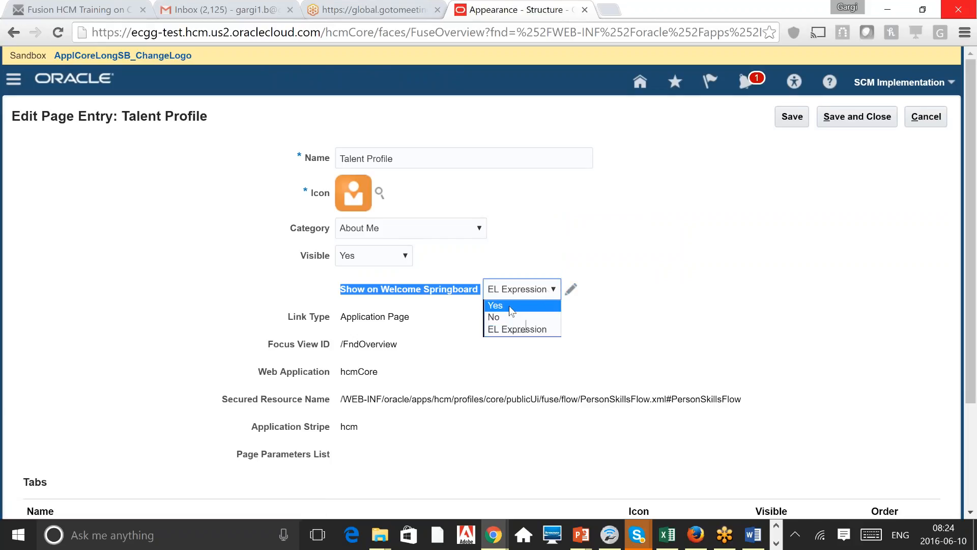
click(416, 293)
click(737, 227)
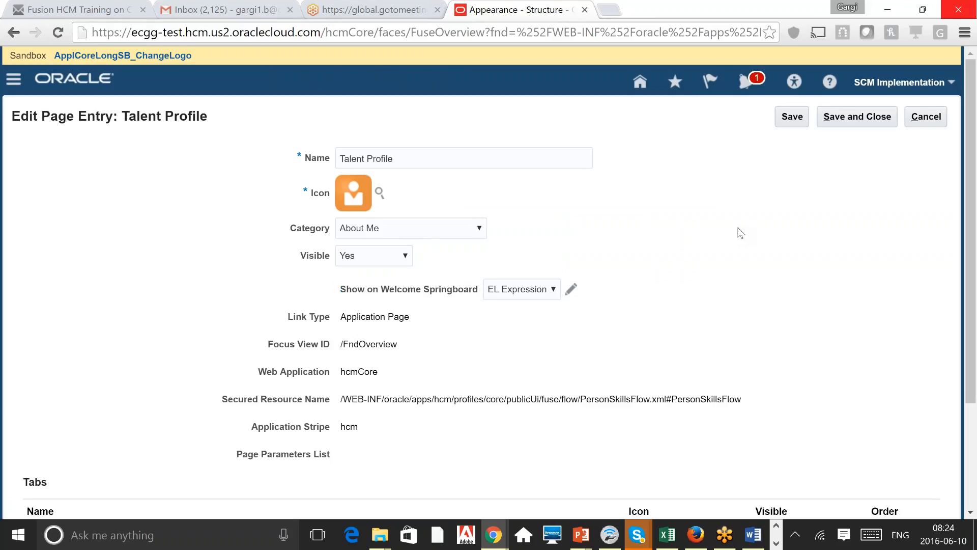
click(927, 122)
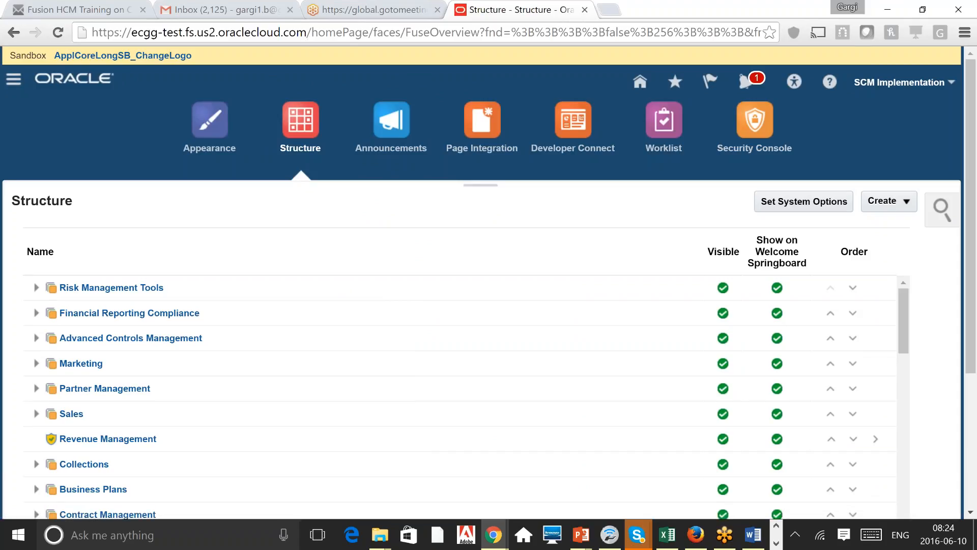
Step: Try opening Person Management, then recover from Error 500 by loading the home page URL
click(13, 79)
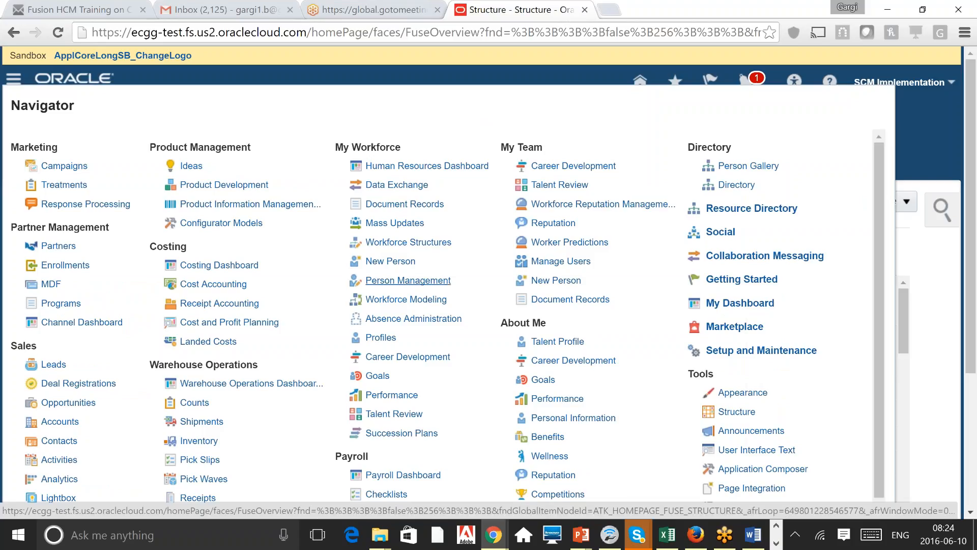
click(407, 281)
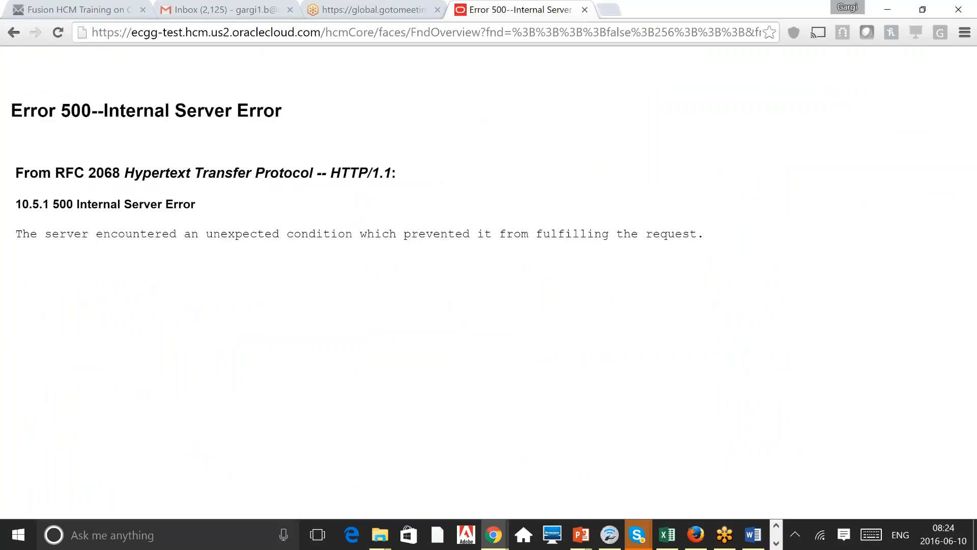
click(208, 32)
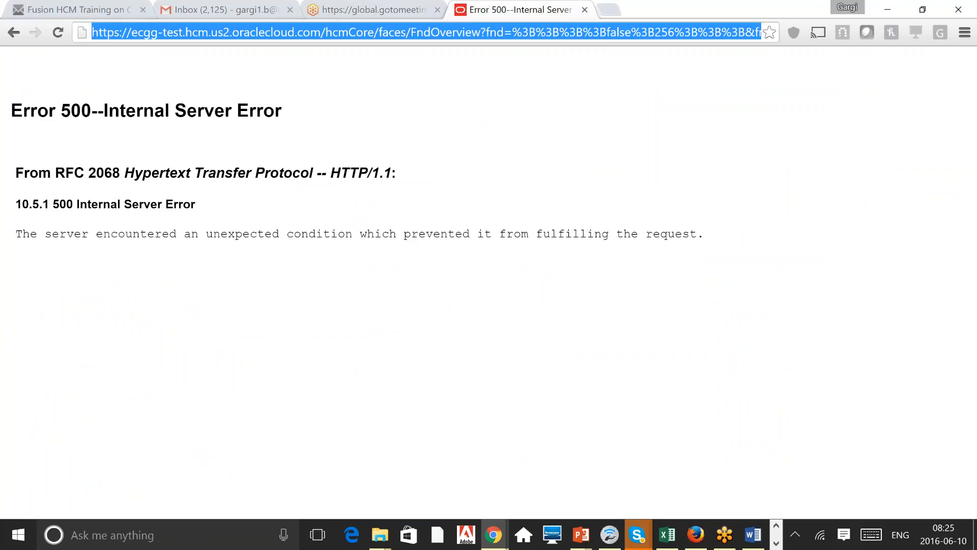
text(ecg)
key(Return)
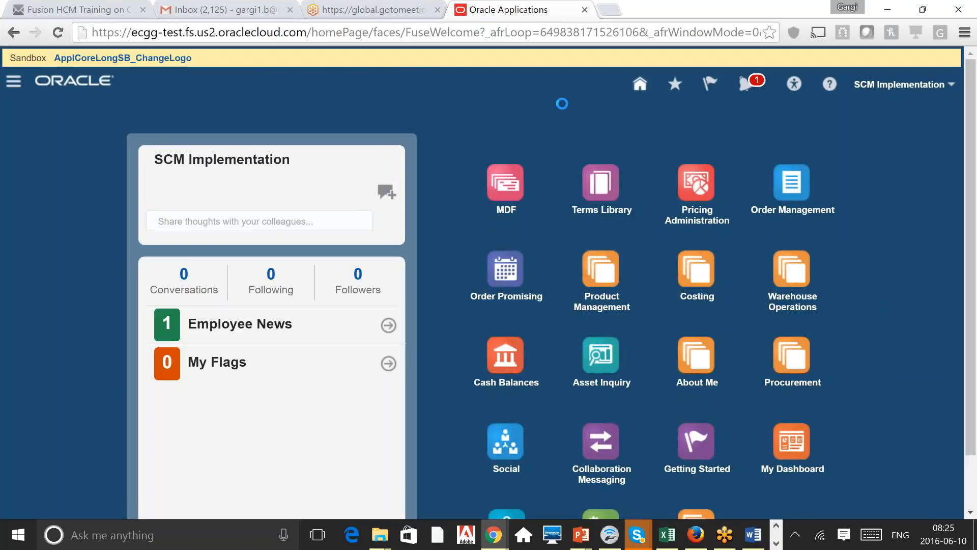
Step: In Person Management, search by the employee's person number and open the found employee's record
click(14, 82)
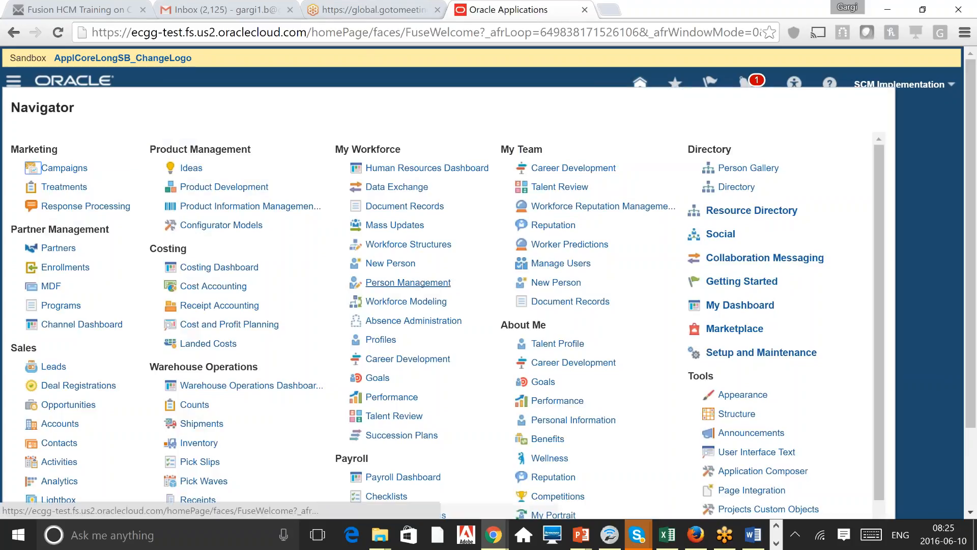
click(408, 282)
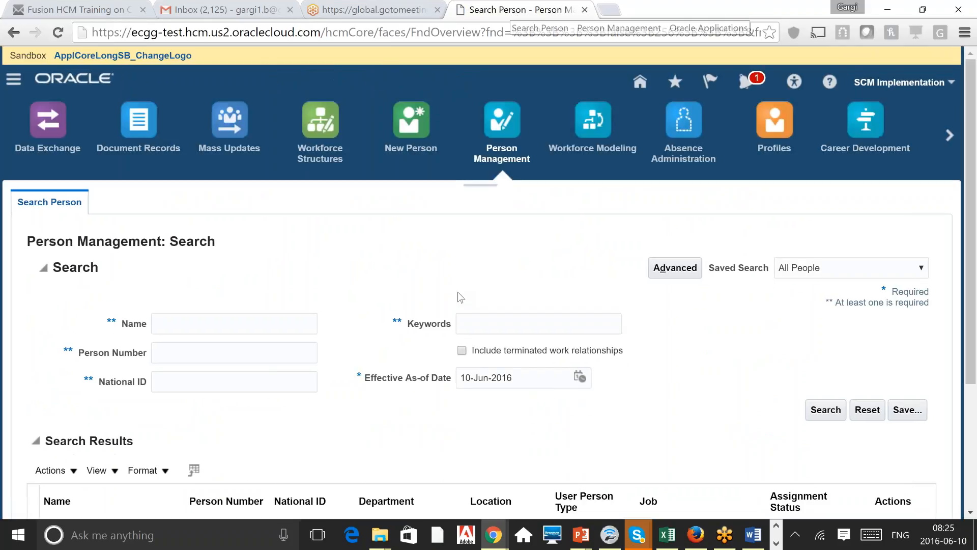
click(260, 358)
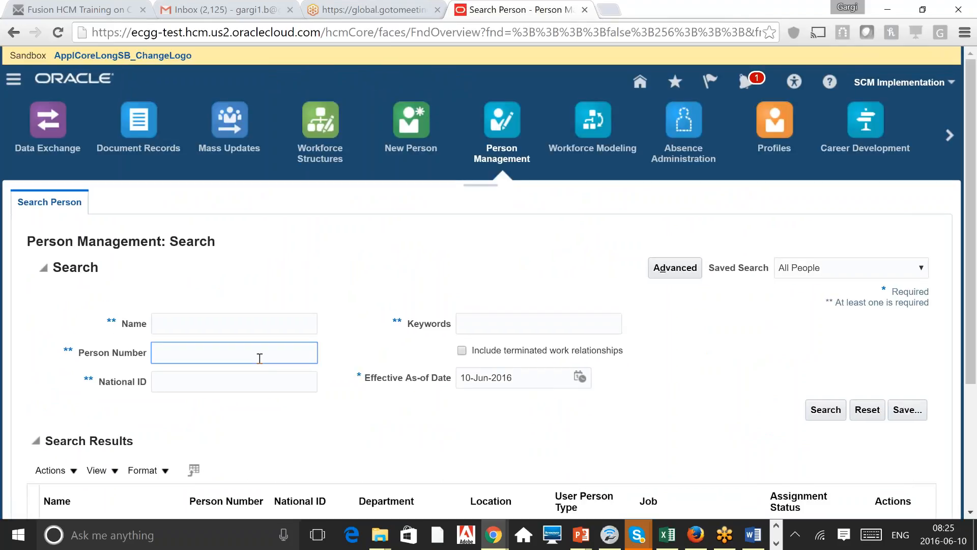
text(37)
click(971, 463)
click(76, 355)
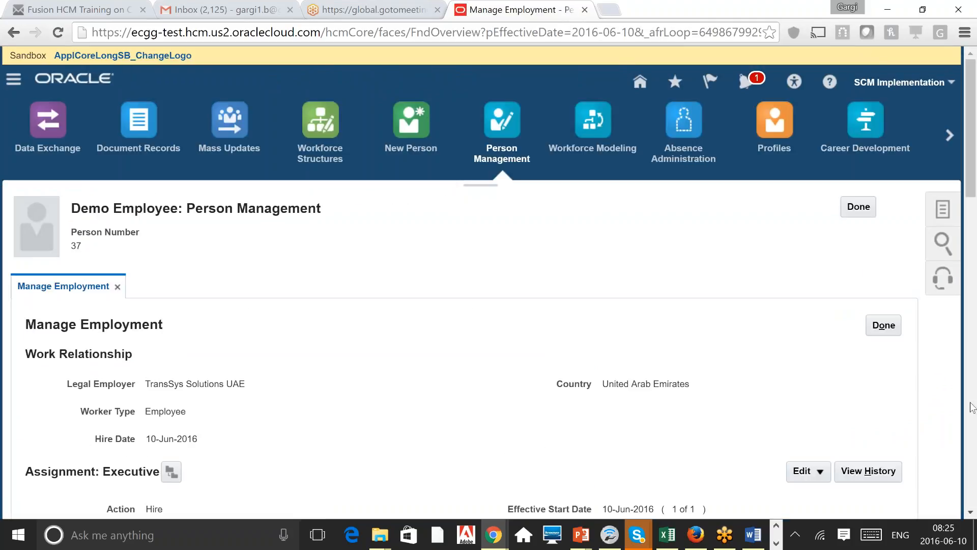
Step: Scroll through the Executive assignment, highlighting Position Executive Sales, then return to the page header
click(972, 407)
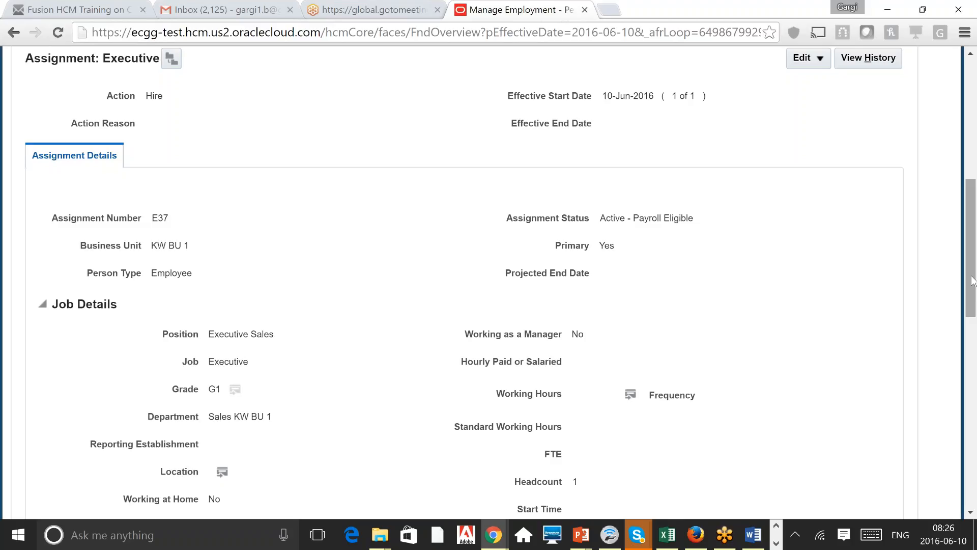
scroll(245, 350, down, 6)
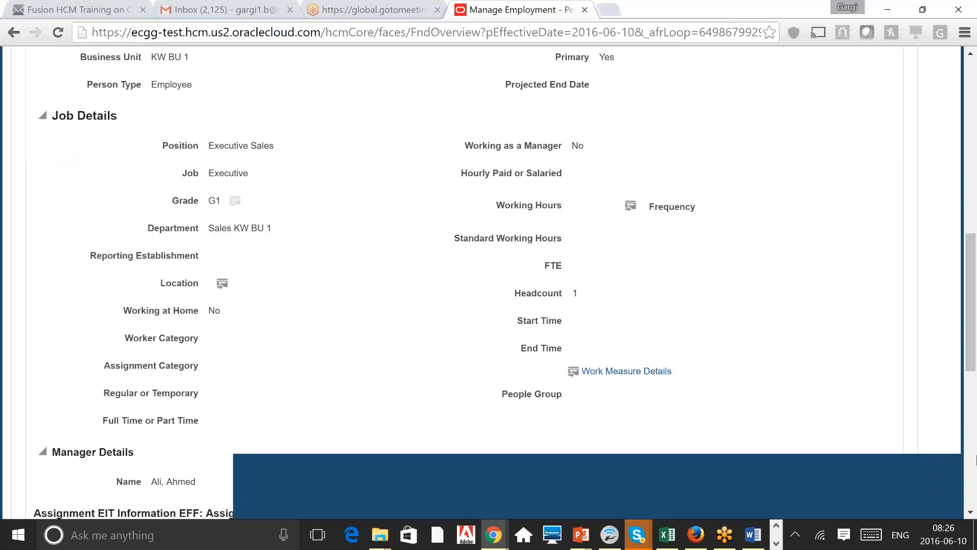
scroll(246, 351, down, 2)
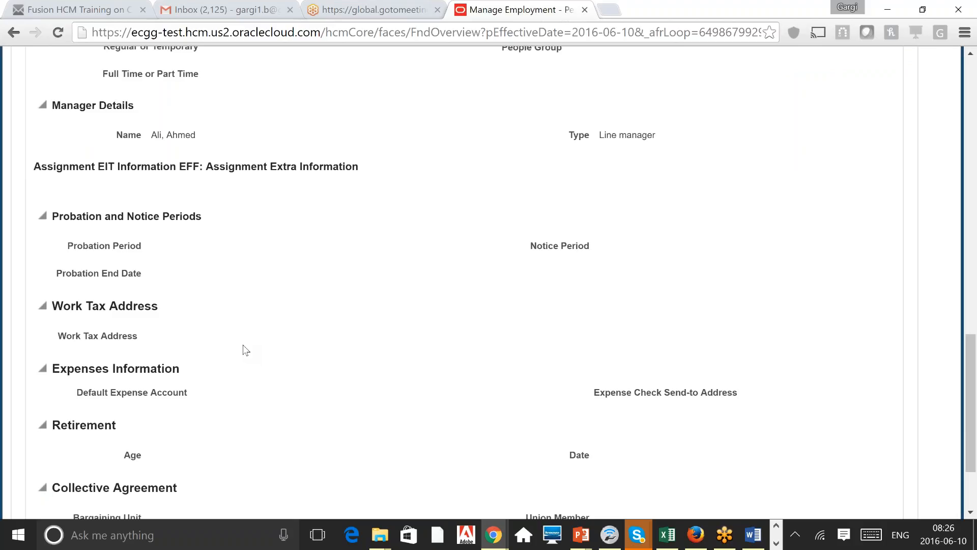
scroll(245, 351, down, 2)
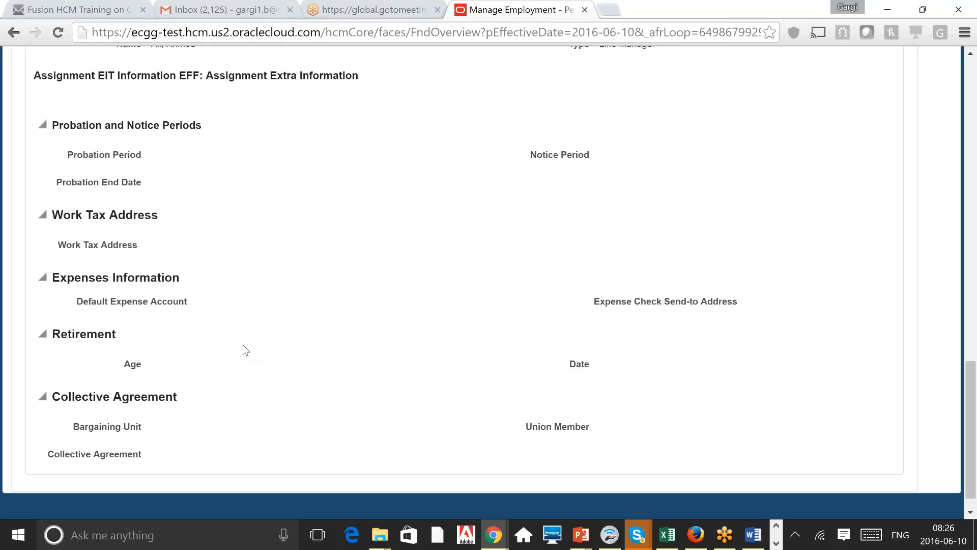
scroll(246, 350, up, 8)
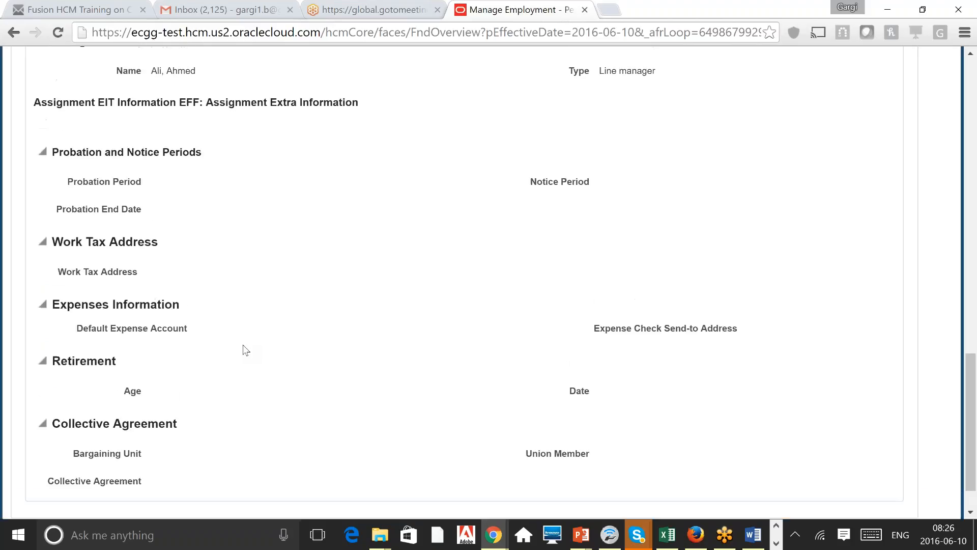
scroll(246, 349, up, 10)
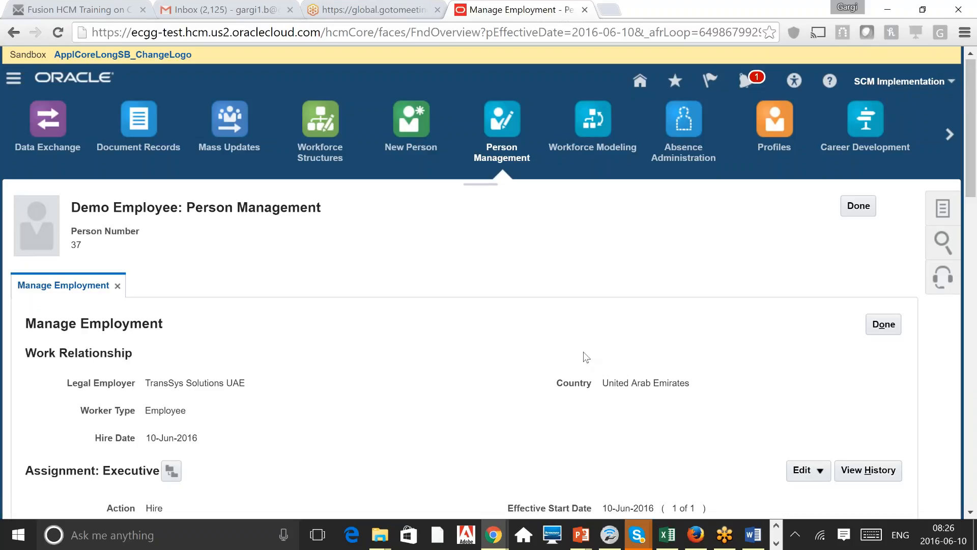
scroll(586, 356, down, 4)
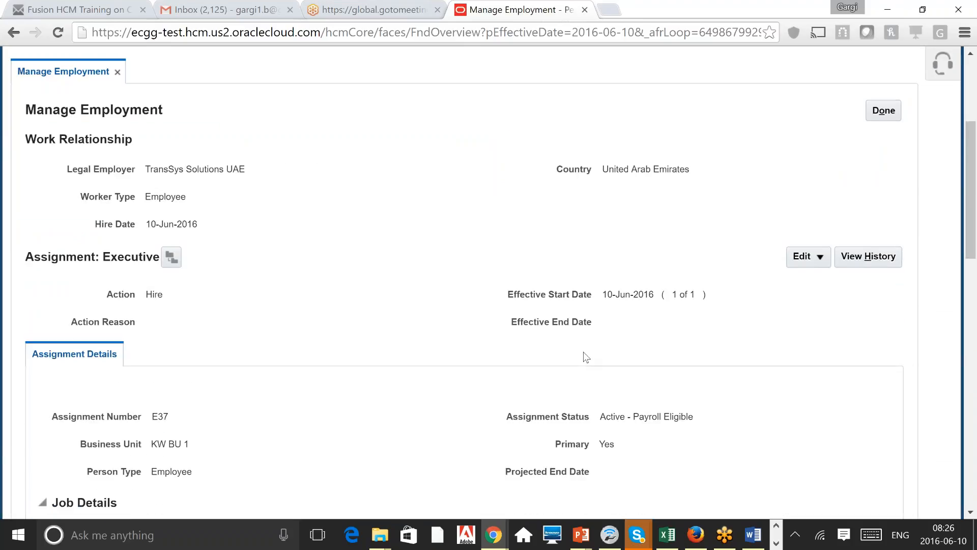
scroll(586, 357, down, 1)
scroll(587, 357, down, 4)
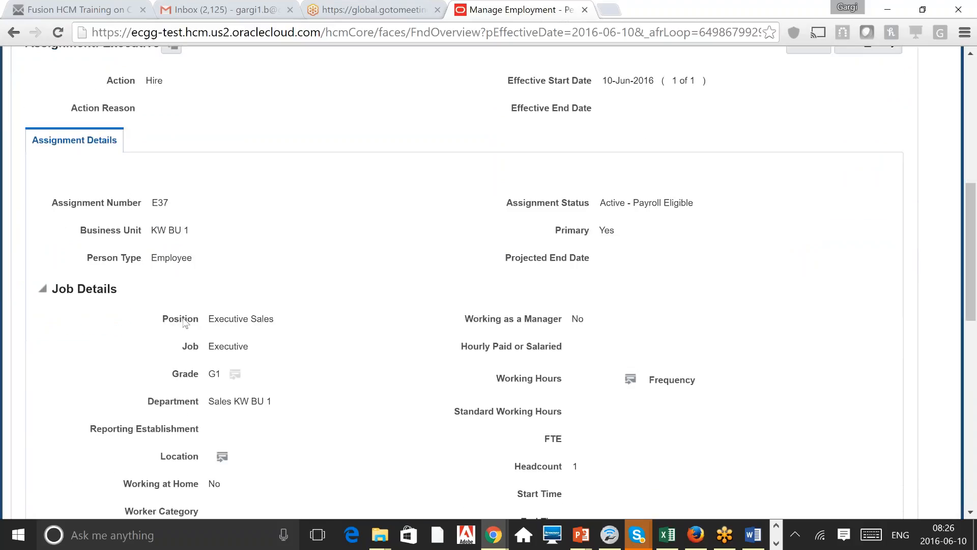
double_click(181, 319)
scroll(975, 95, up, 3)
scroll(976, 95, up, 6)
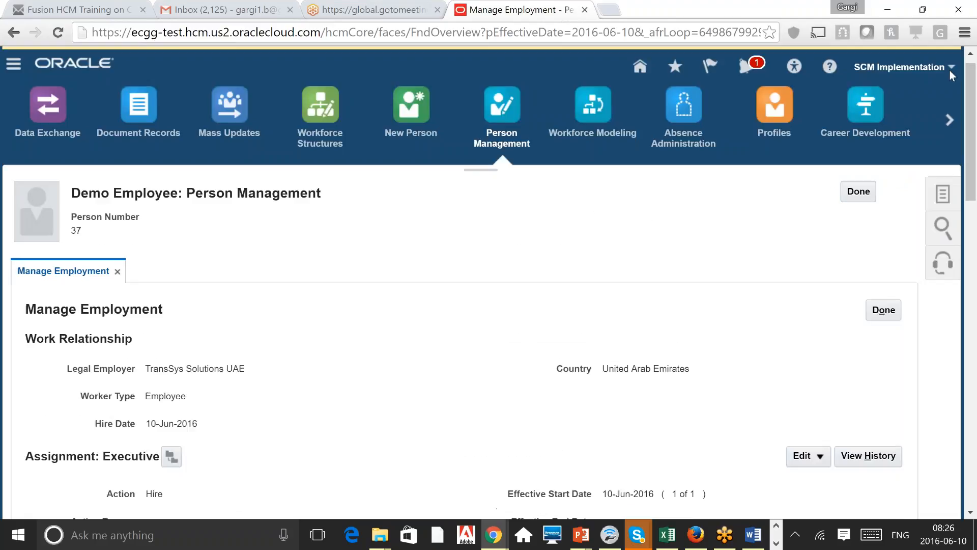
Step: Launch Customize Pages from the settings menu and confirm Site as the edit layer
click(899, 67)
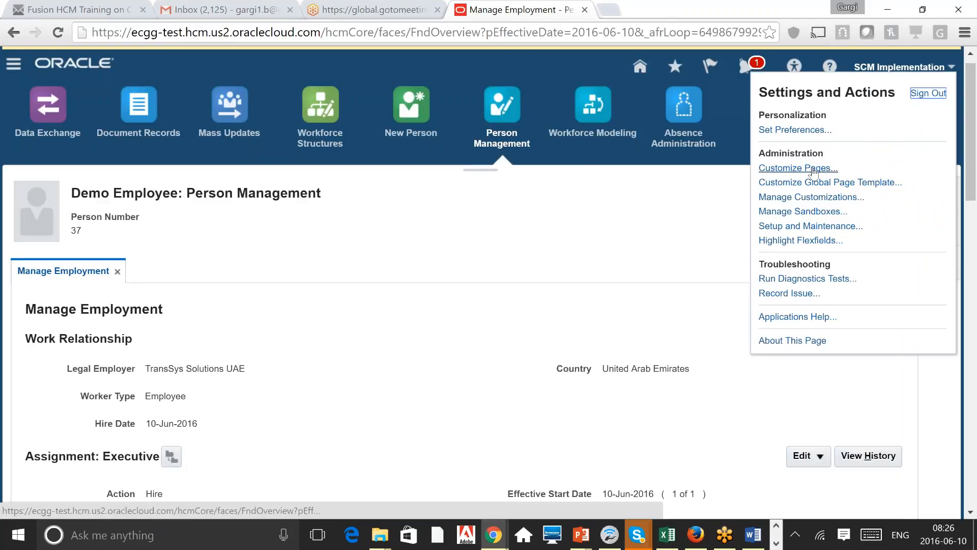
click(827, 171)
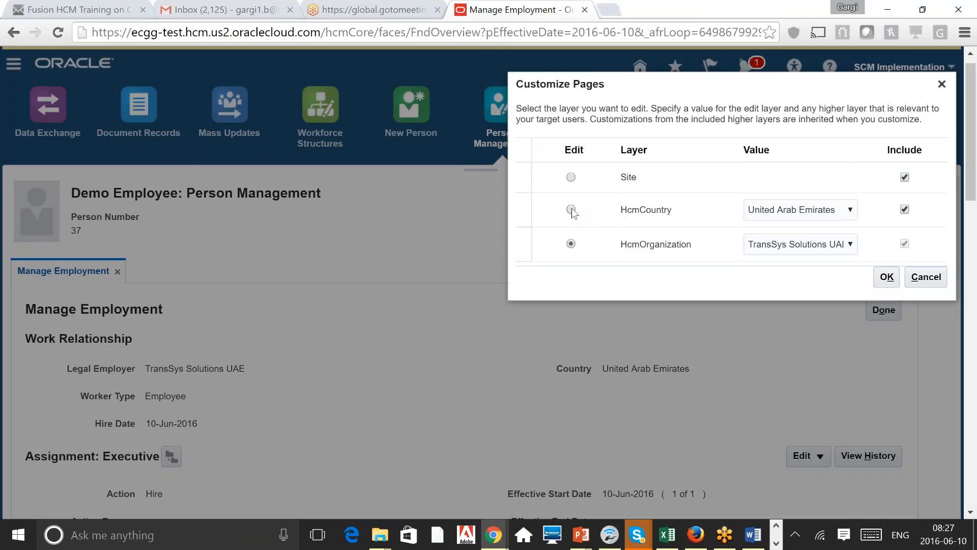
click(823, 248)
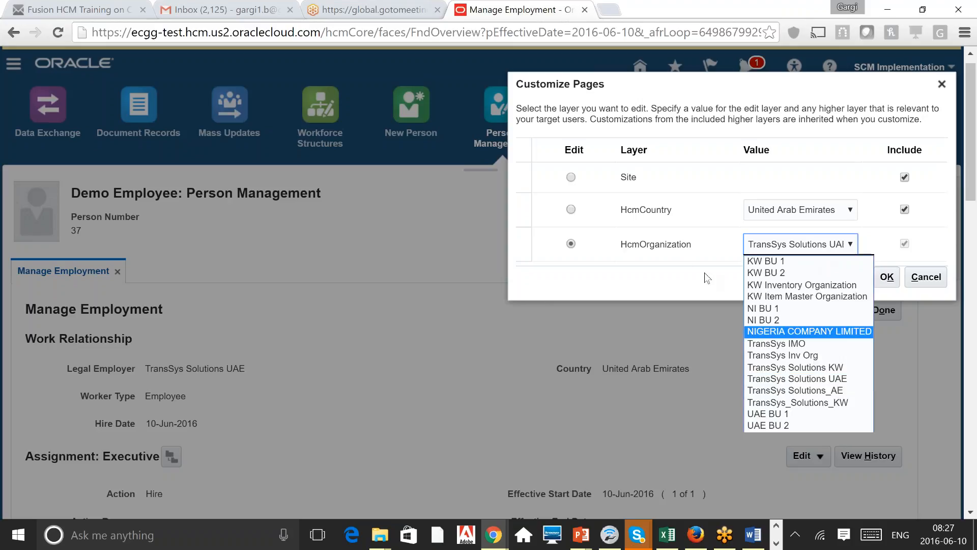
click(810, 106)
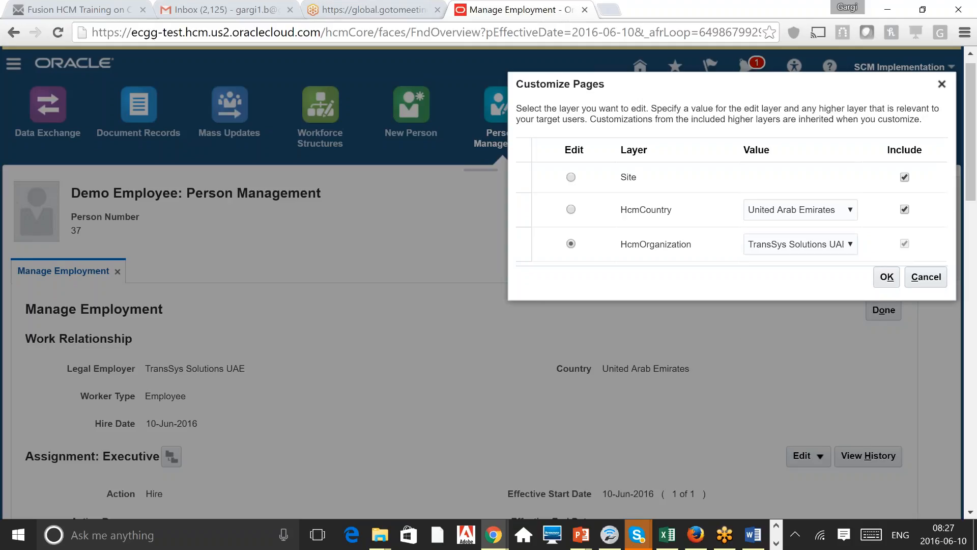
click(571, 178)
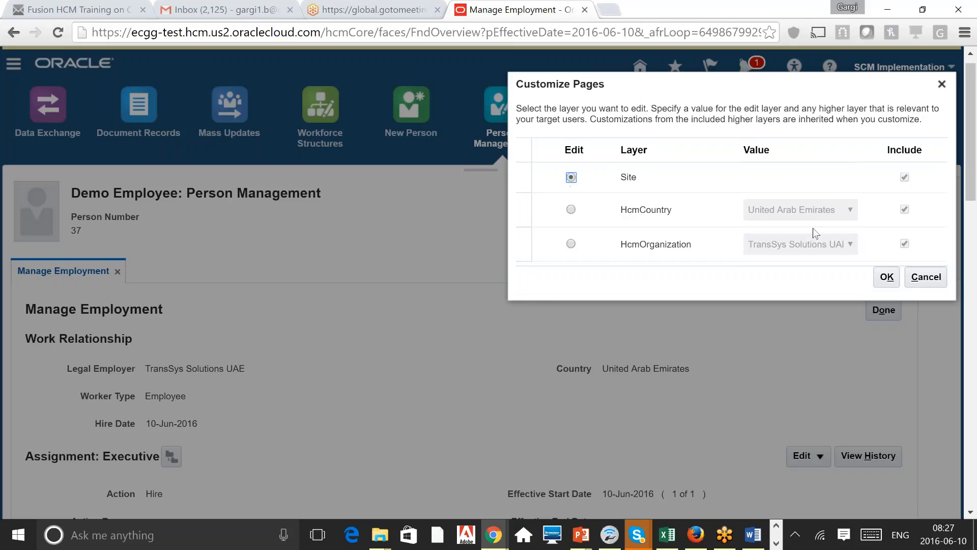
click(886, 276)
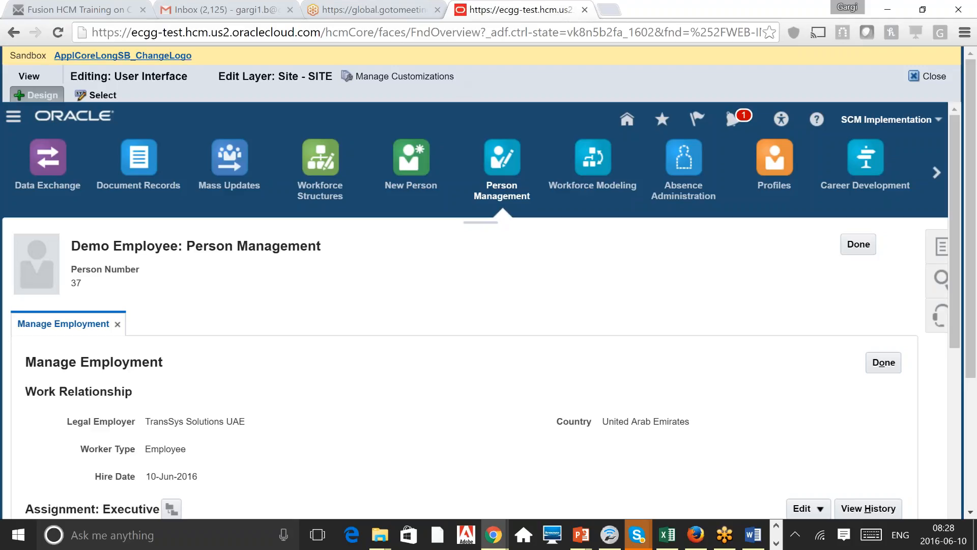
Step: Switch the page editor to Source view and dock the component tree on the left
click(50, 78)
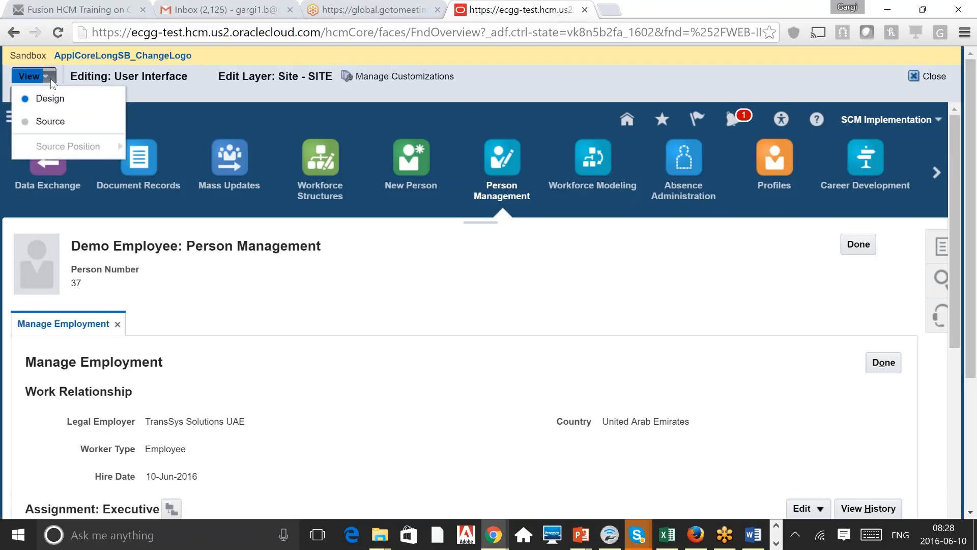
click(34, 124)
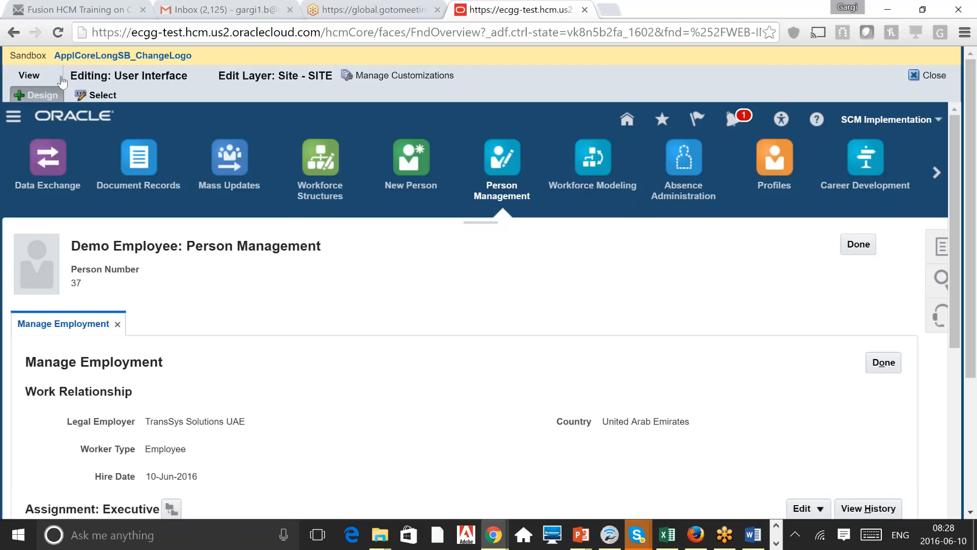
click(46, 93)
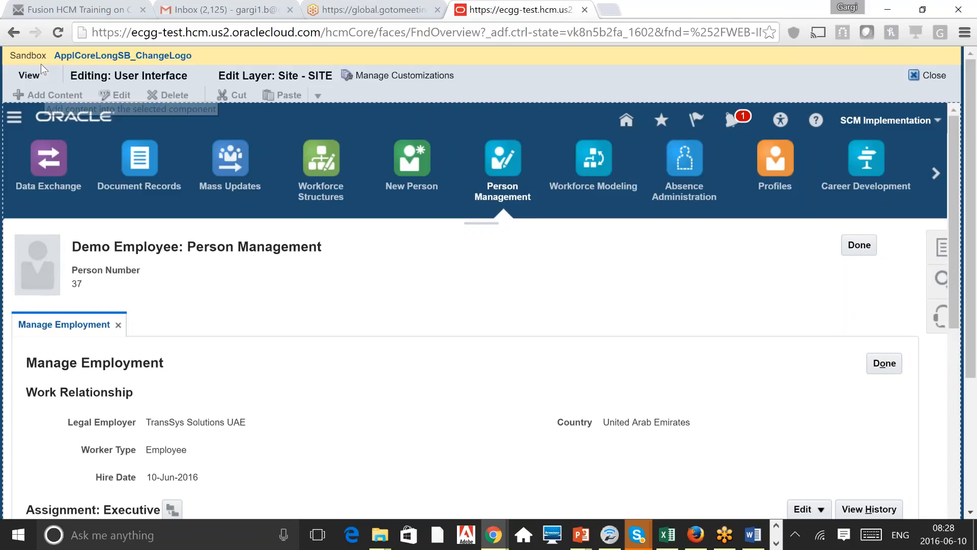
click(37, 78)
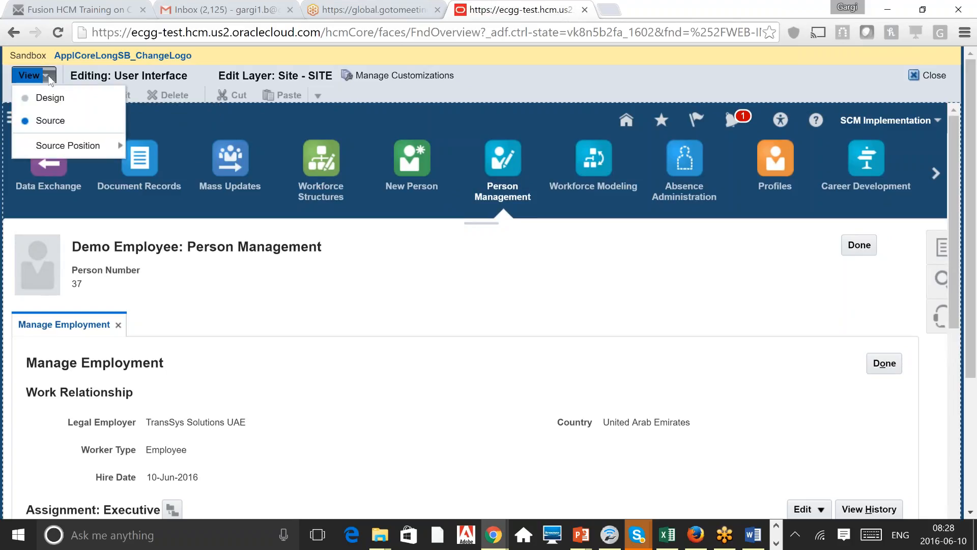
mouse_move(71, 151)
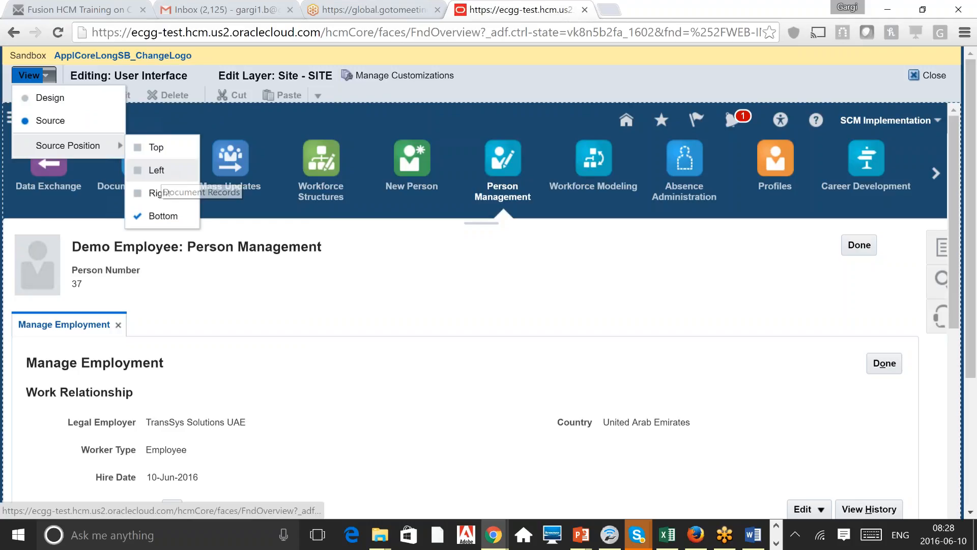
click(155, 173)
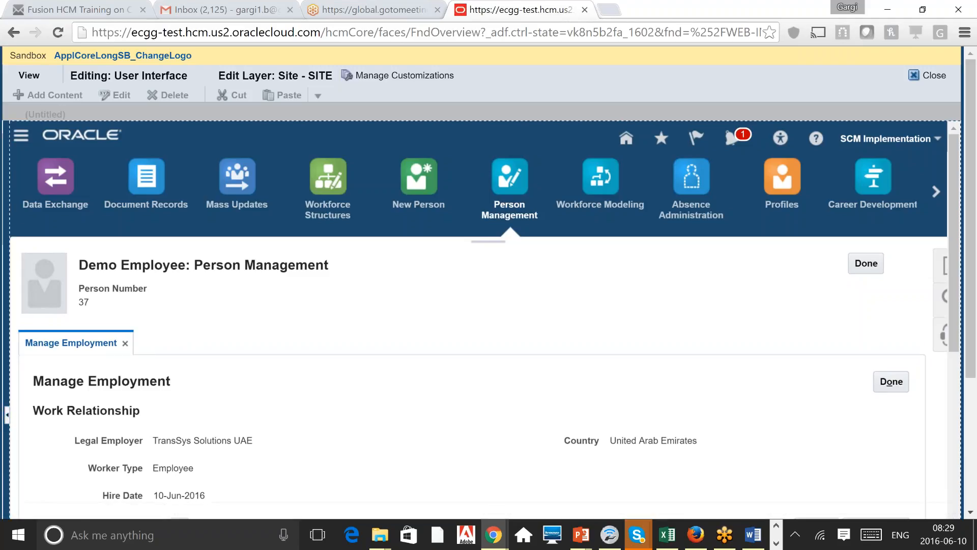
Step: Cancel the first task flow edit prompt, select the Position field under Job Details, and confirm Edit
drag(7, 397, 246, 326)
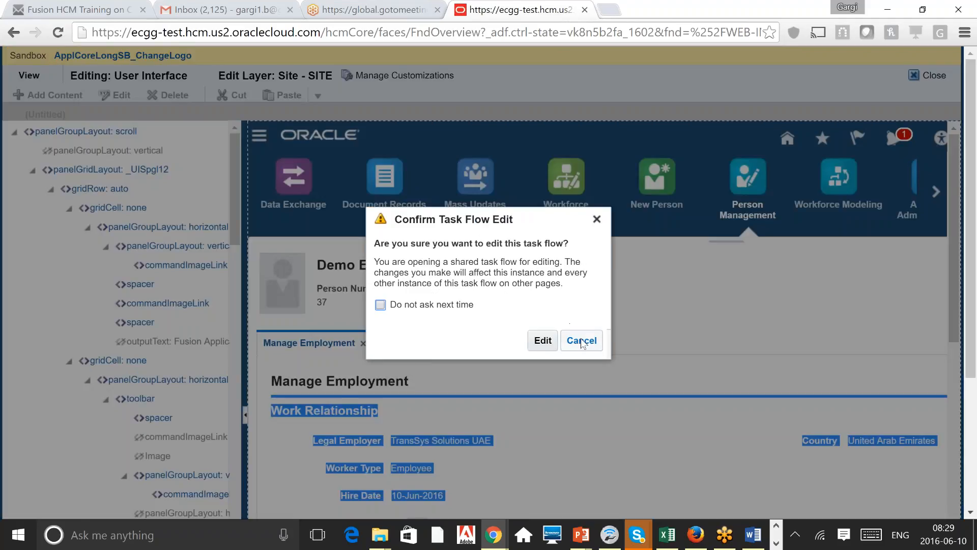
click(596, 220)
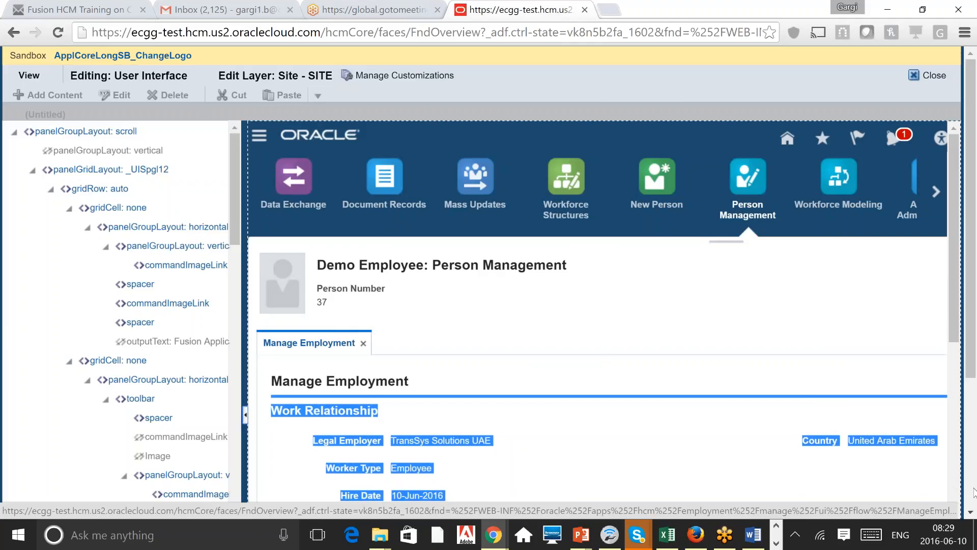
scroll(973, 491, down, 4)
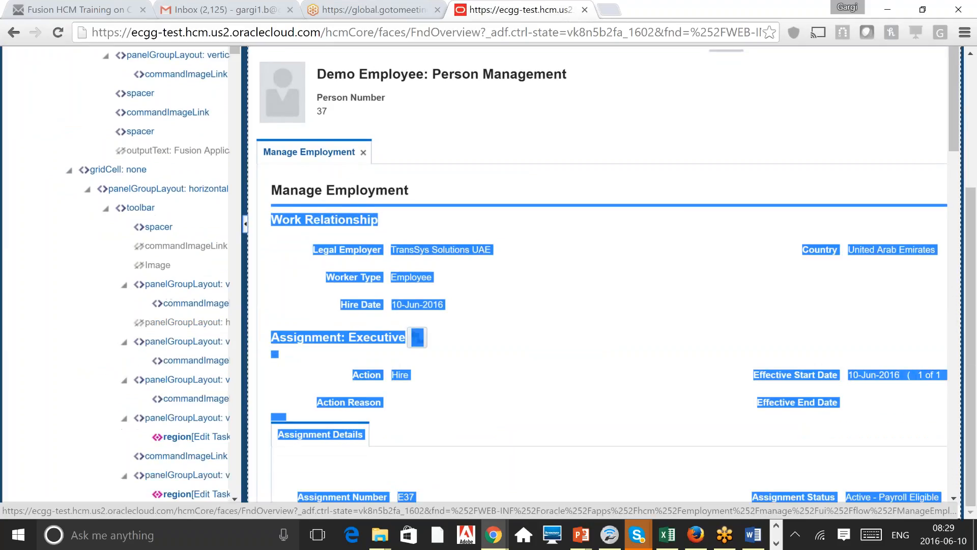
click(954, 498)
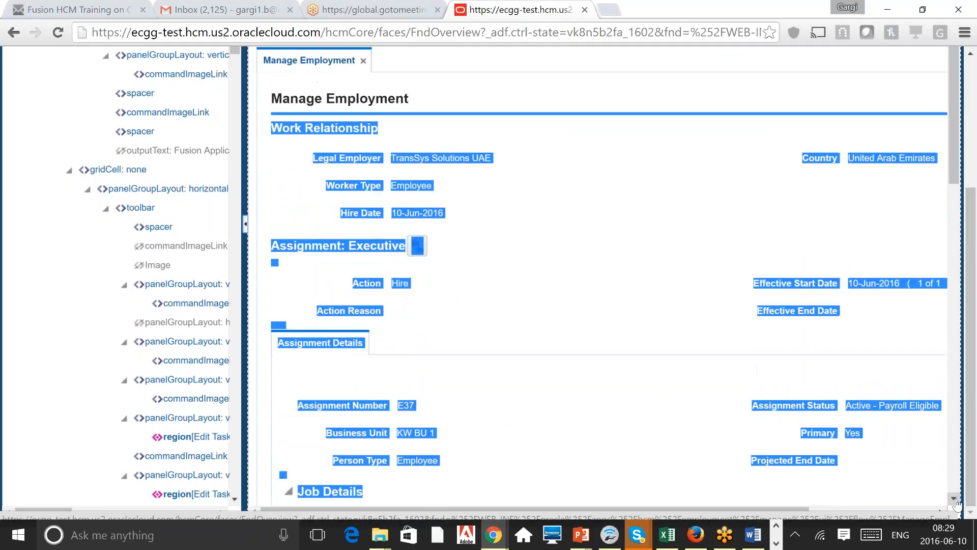
click(954, 499)
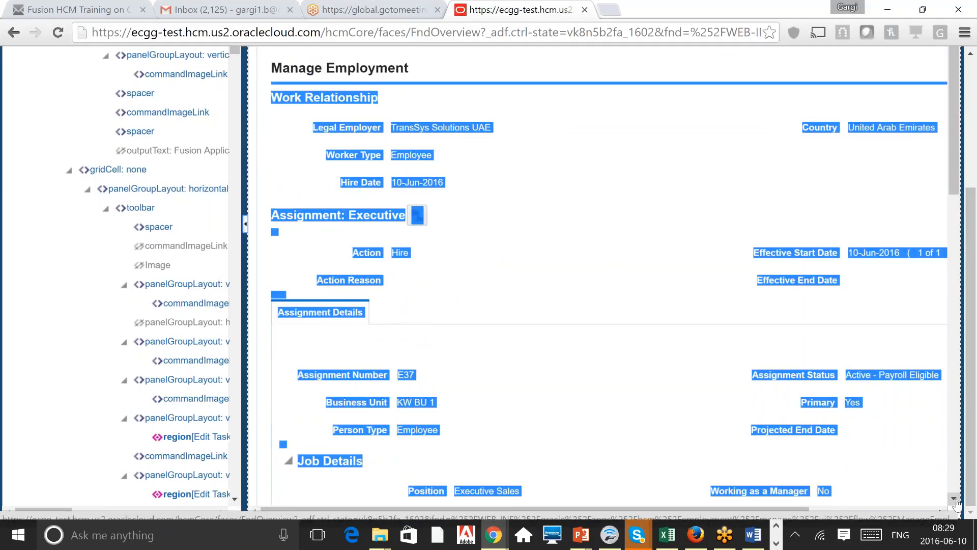
click(955, 499)
click(955, 498)
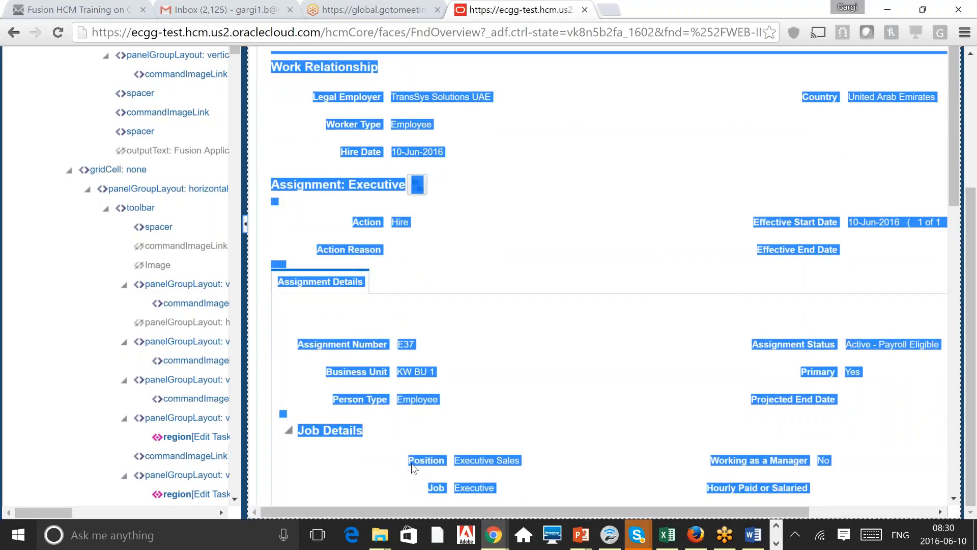
click(411, 463)
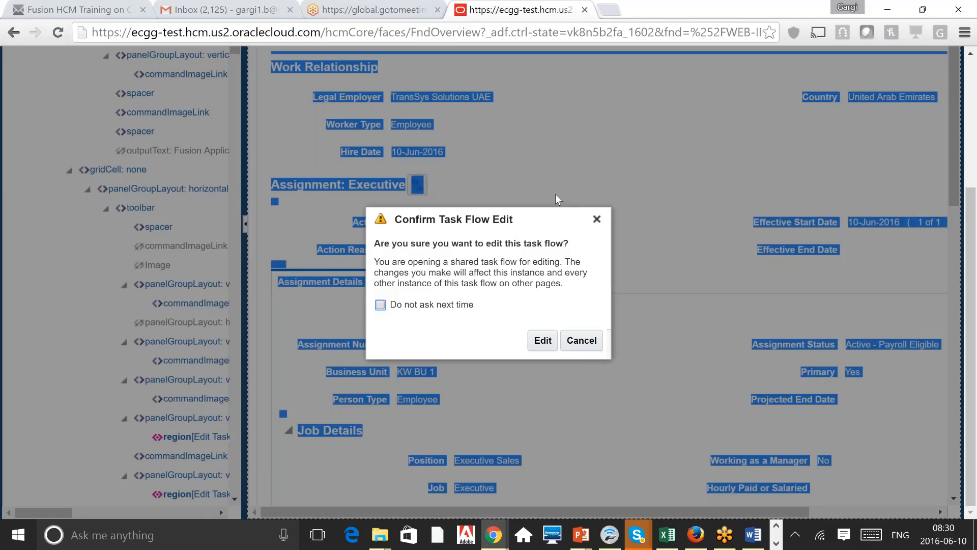
click(542, 344)
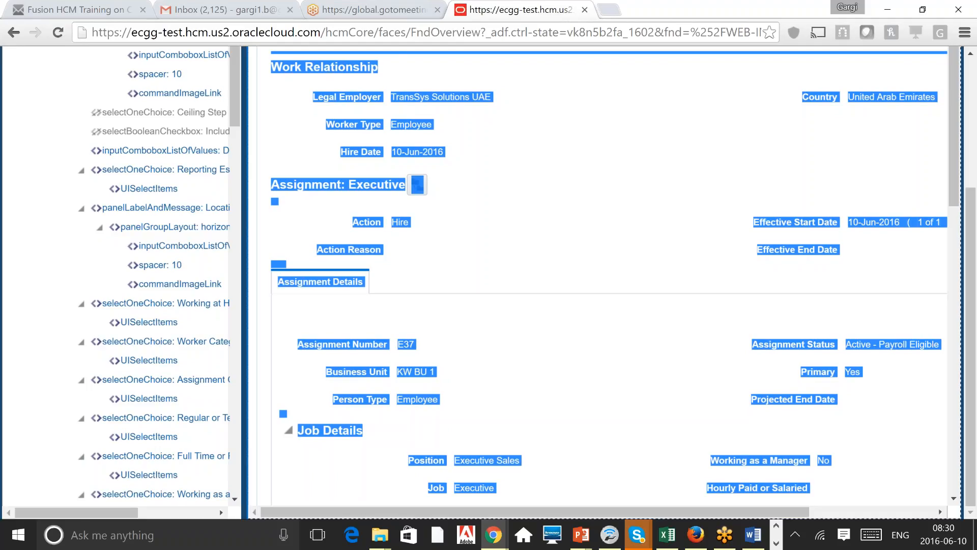
Step: Widen the component tree pane so full component names show, then scroll back up
drag(246, 274, 439, 275)
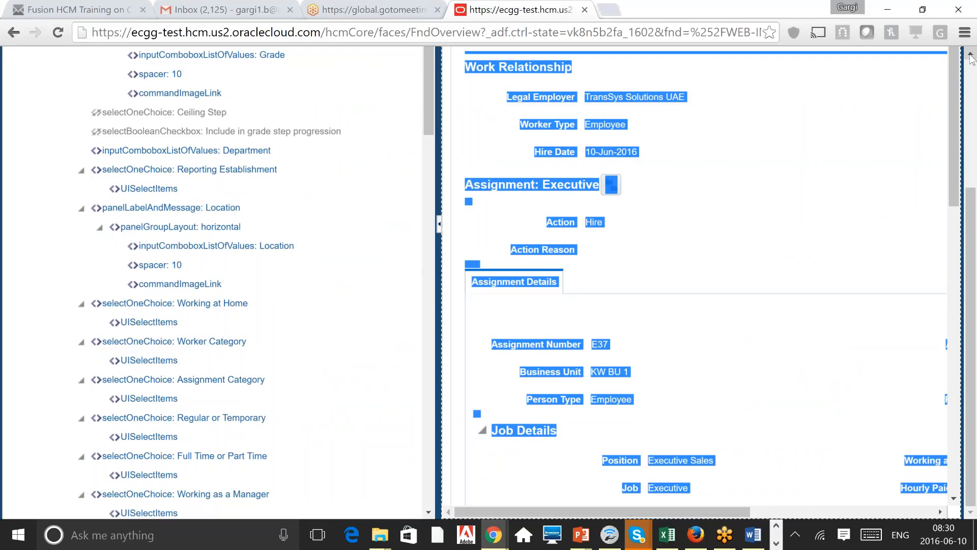
scroll(971, 58, up, 3)
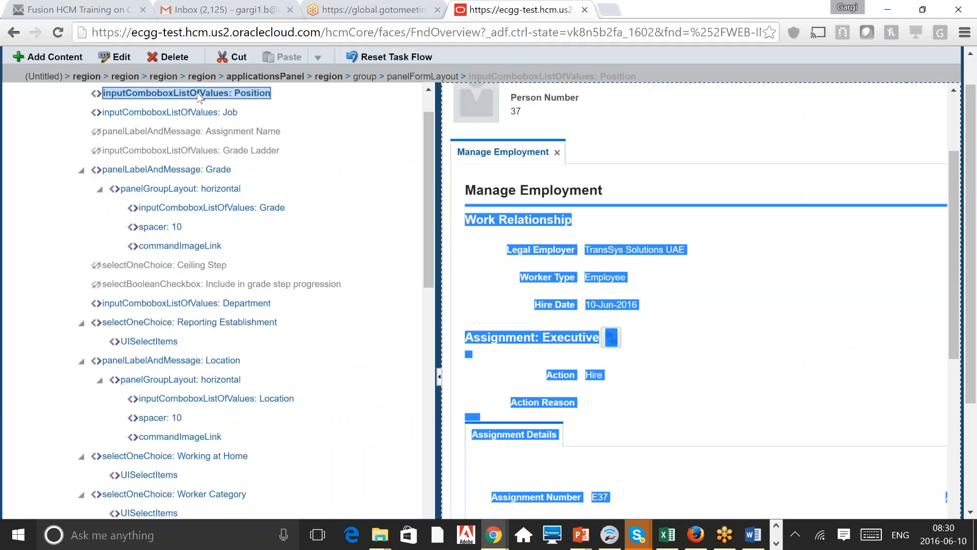
click(124, 57)
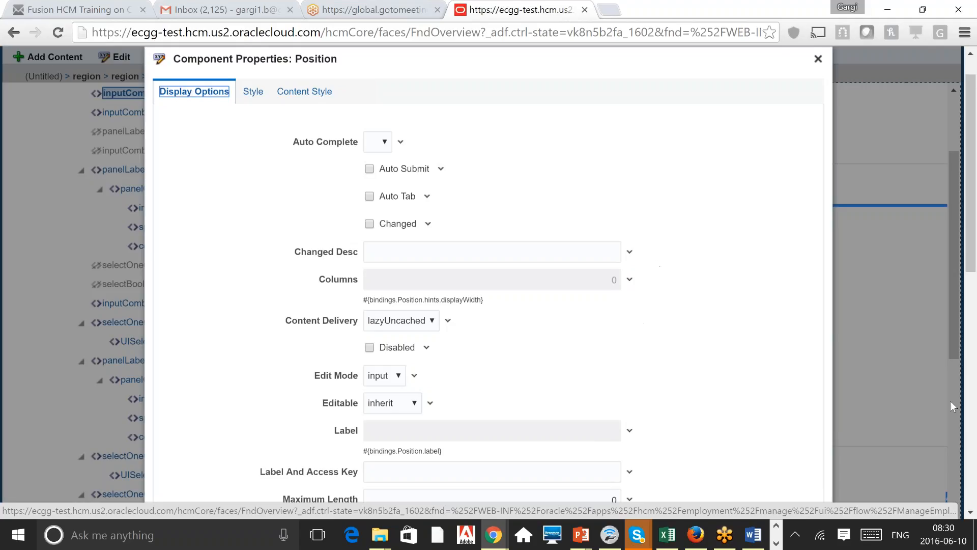
scroll(971, 464, down, 5)
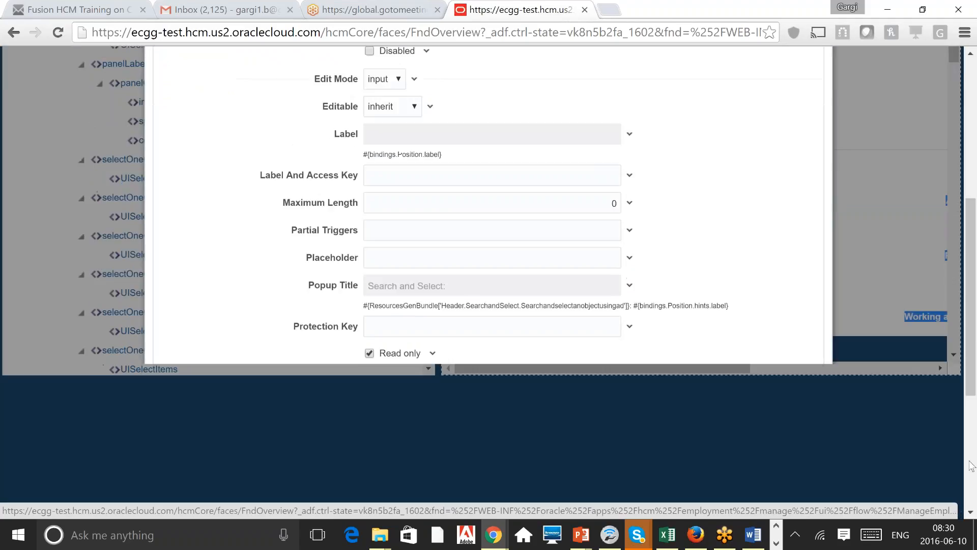
scroll(971, 464, down, 2)
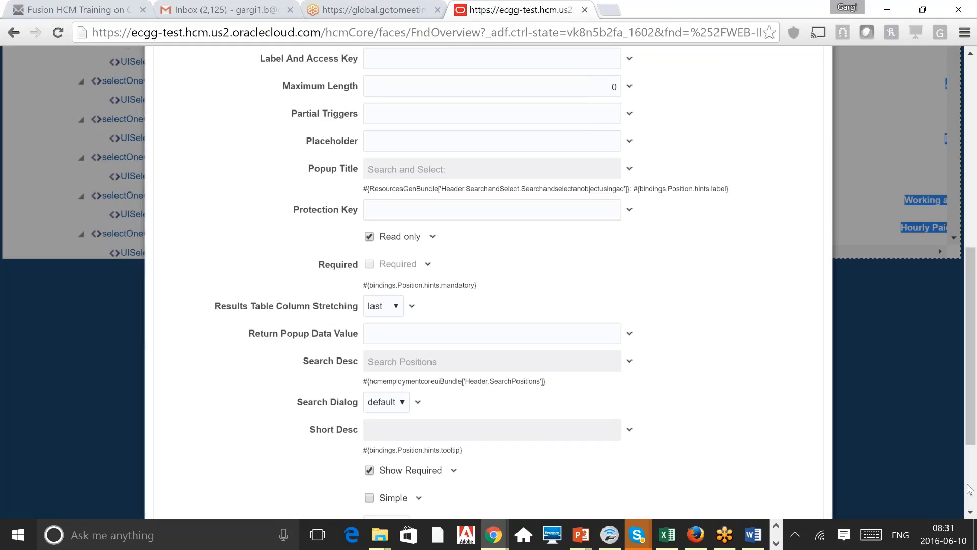
scroll(969, 488, down, 3)
scroll(969, 488, down, 1)
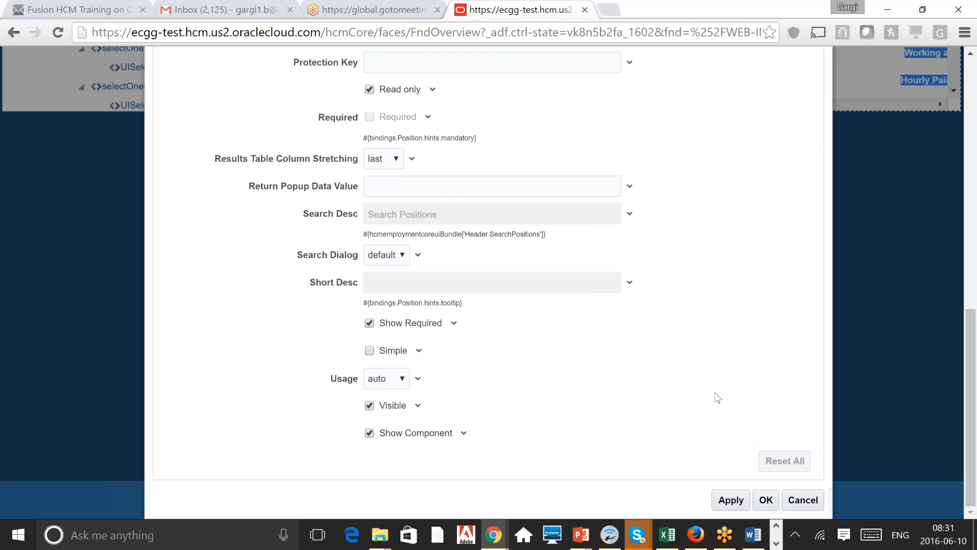
click(803, 500)
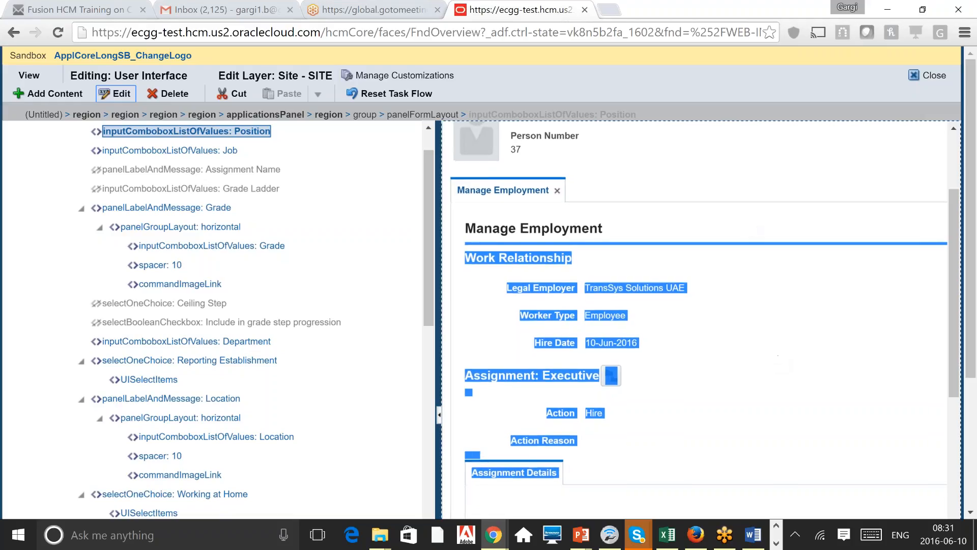
Step: Close the page customization editor from its toolbar
click(760, 231)
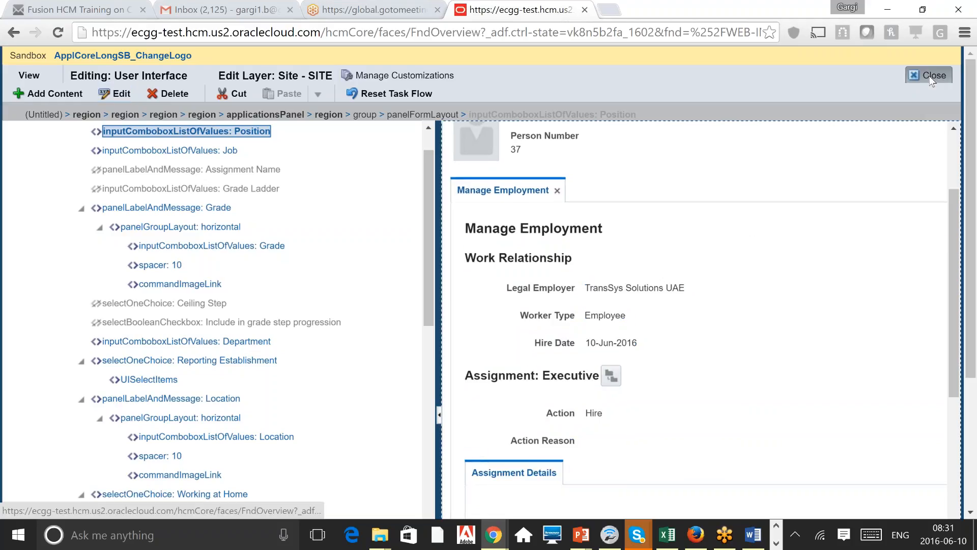
click(930, 77)
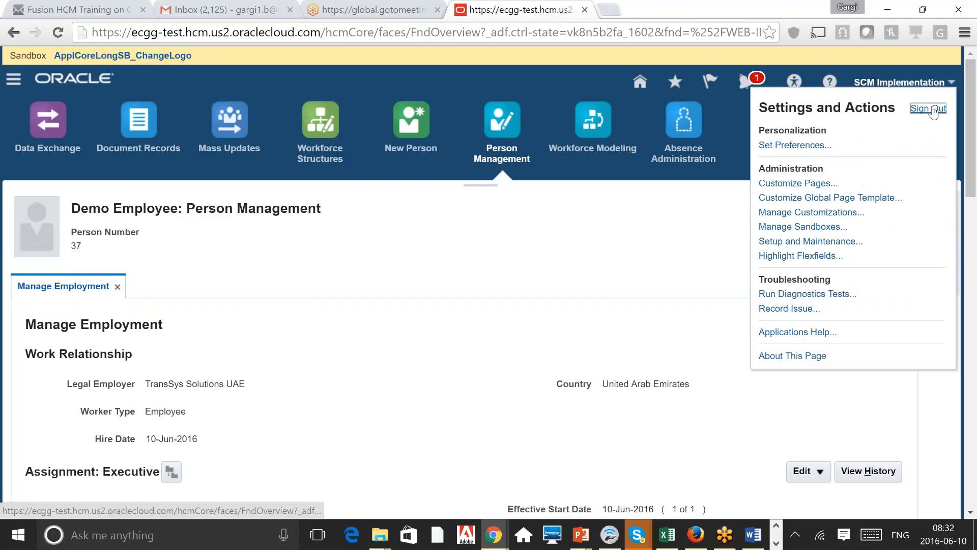
Step: Sign out, discarding the unsaved Manage Employment changes, and confirm the single sign-off
click(933, 108)
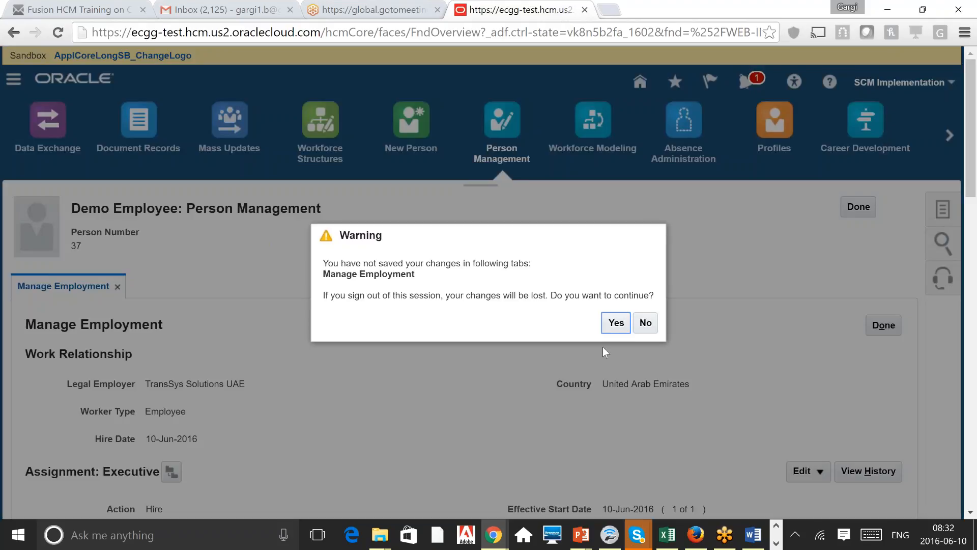
click(622, 327)
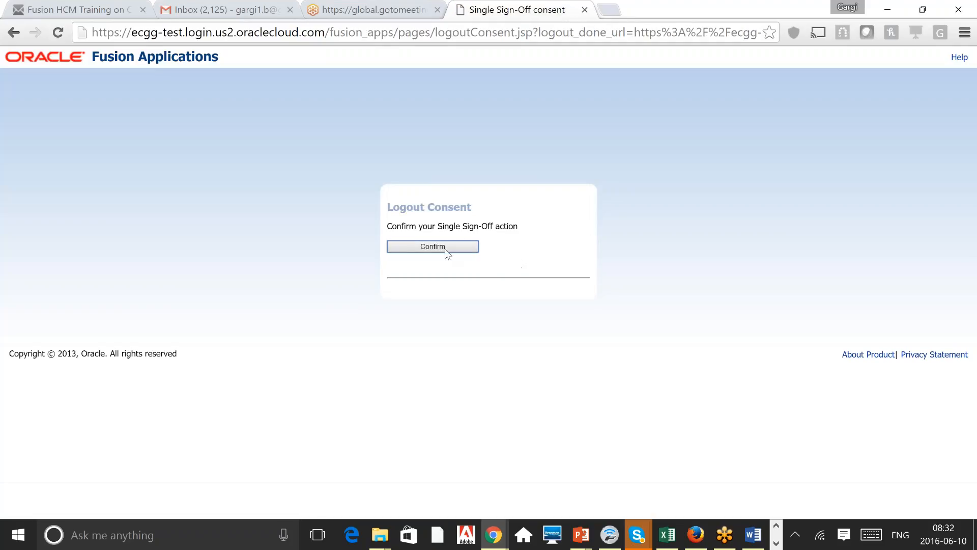
click(445, 249)
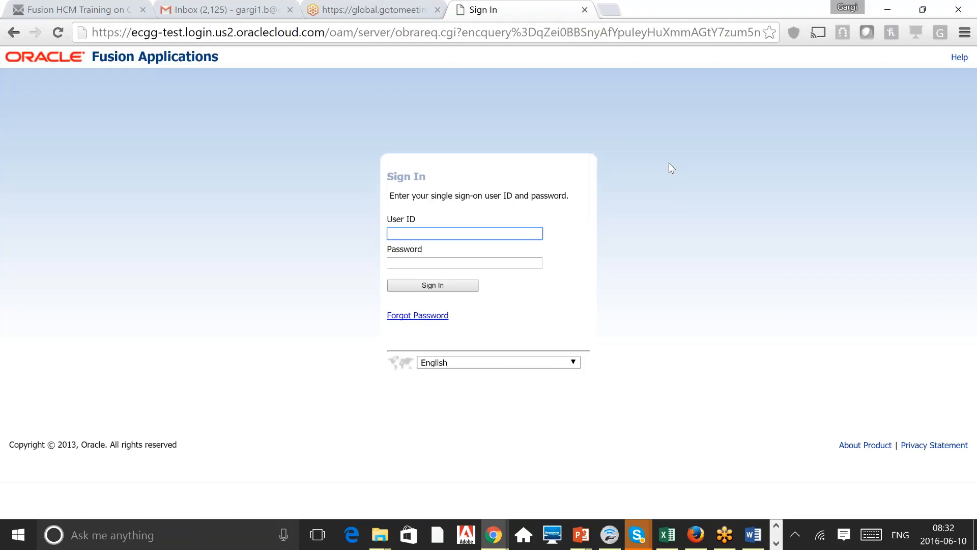
Step: Sign in with the employee's user ID and account password
key(Tab)
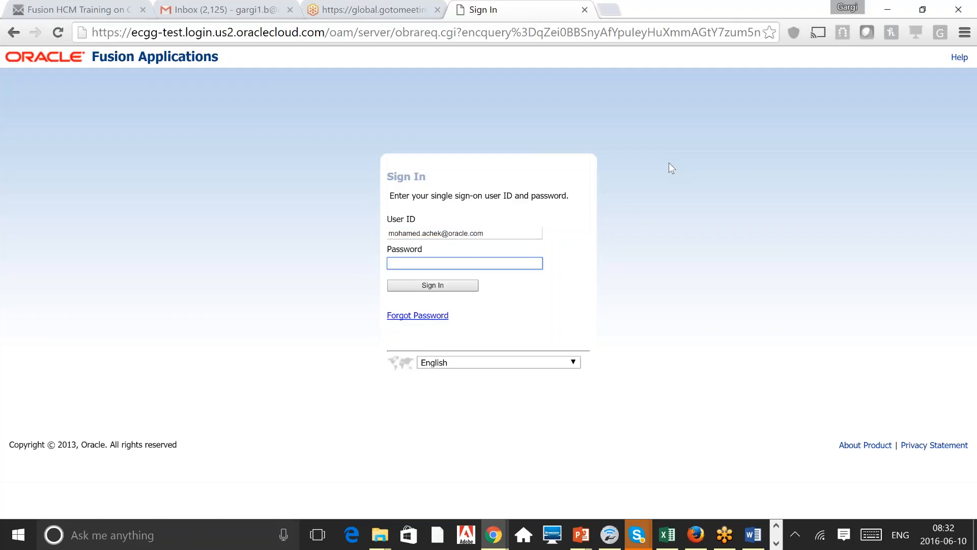
text(•••••••••)
key(Return)
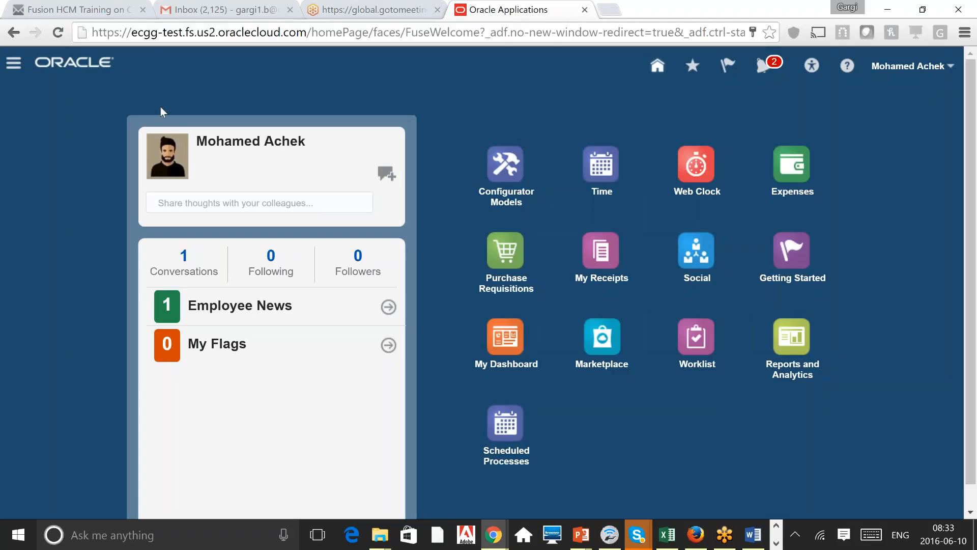
click(13, 65)
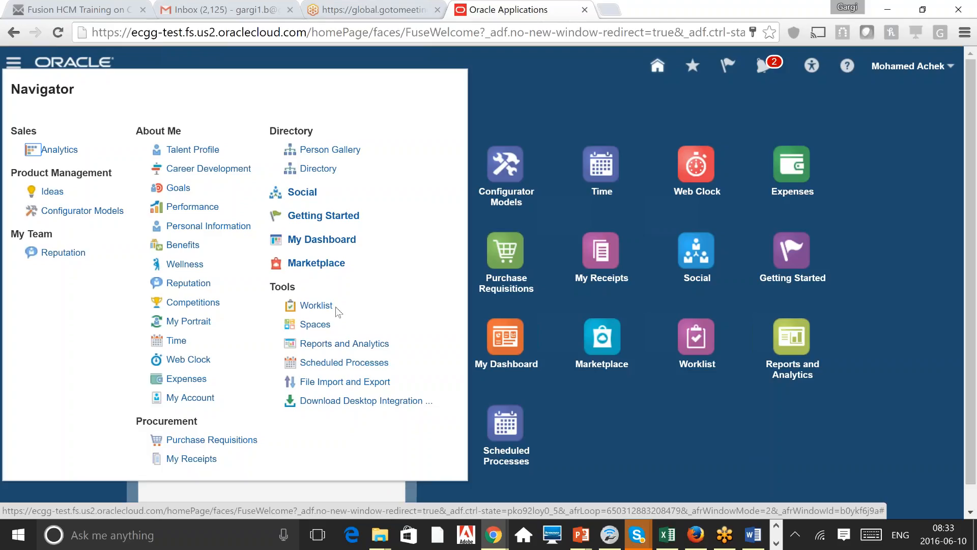
click(316, 305)
click(548, 91)
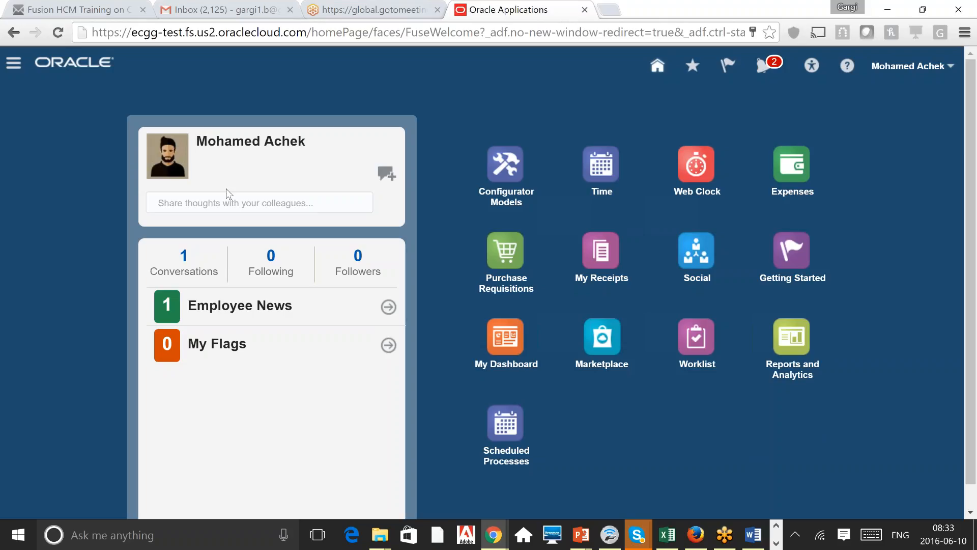
click(228, 201)
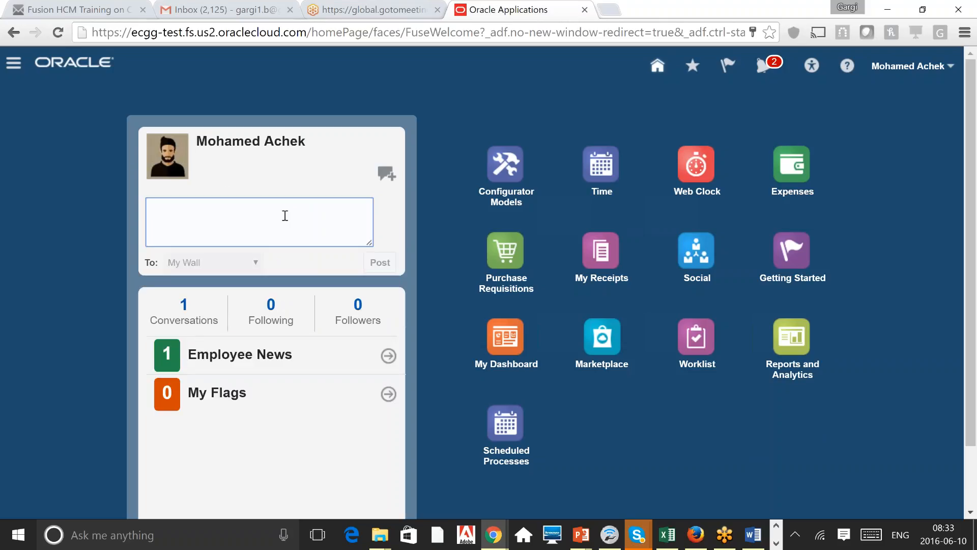
text(yuiyiyi)
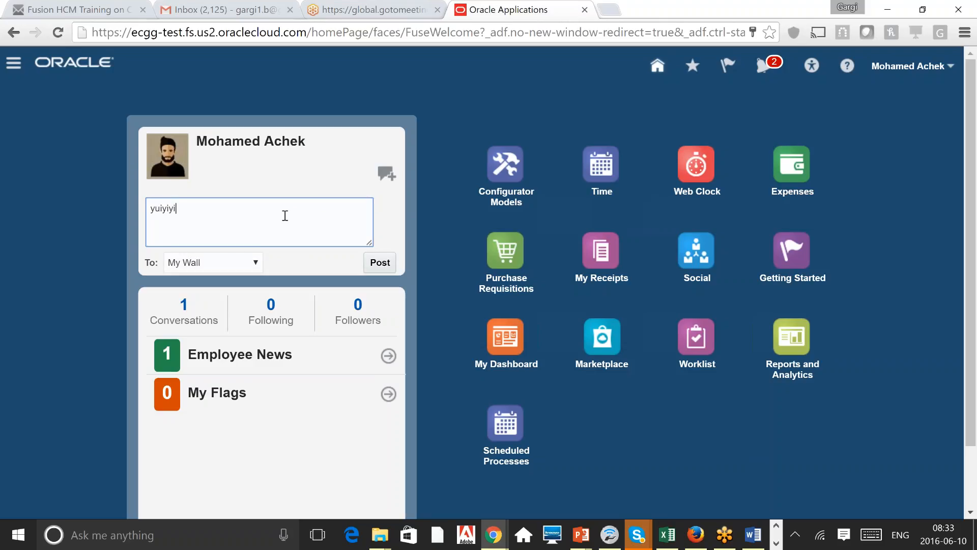
click(380, 262)
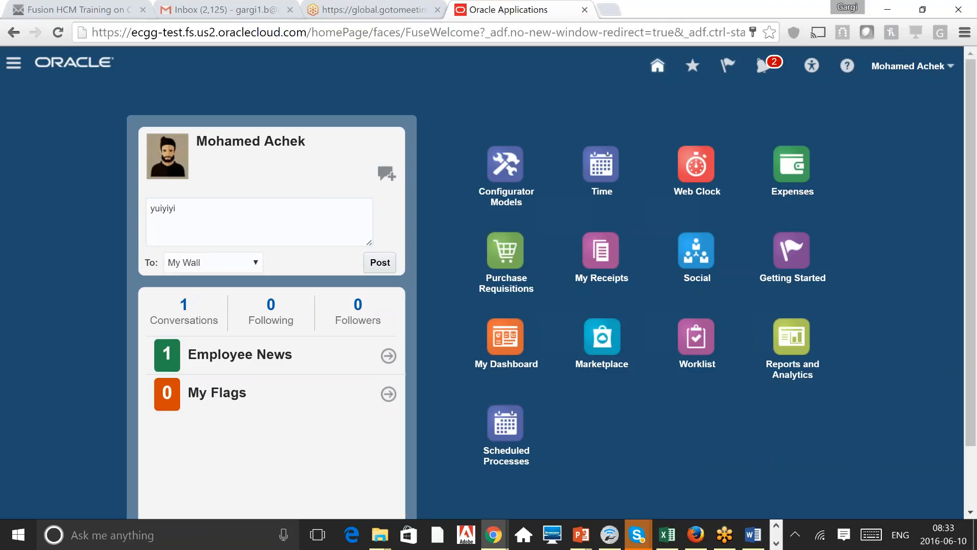
click(239, 266)
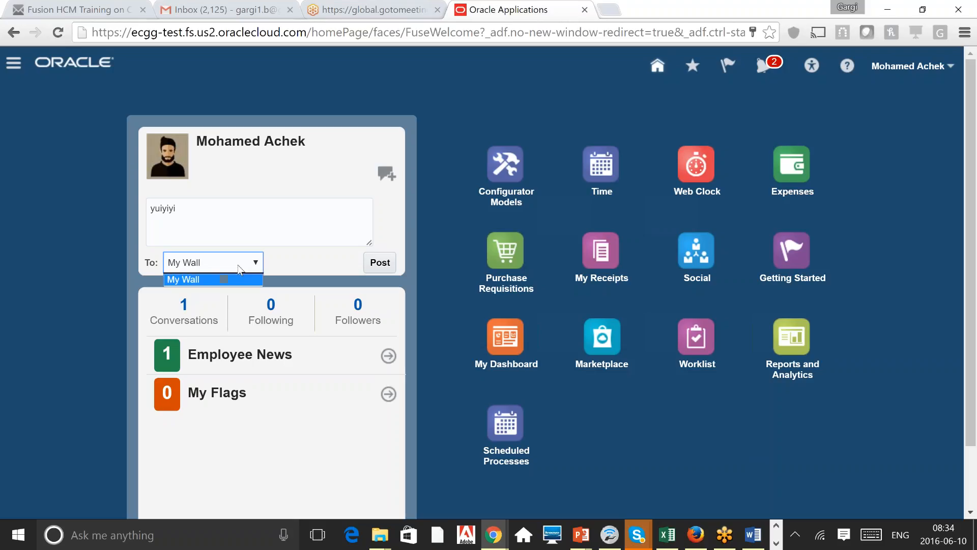
click(35, 246)
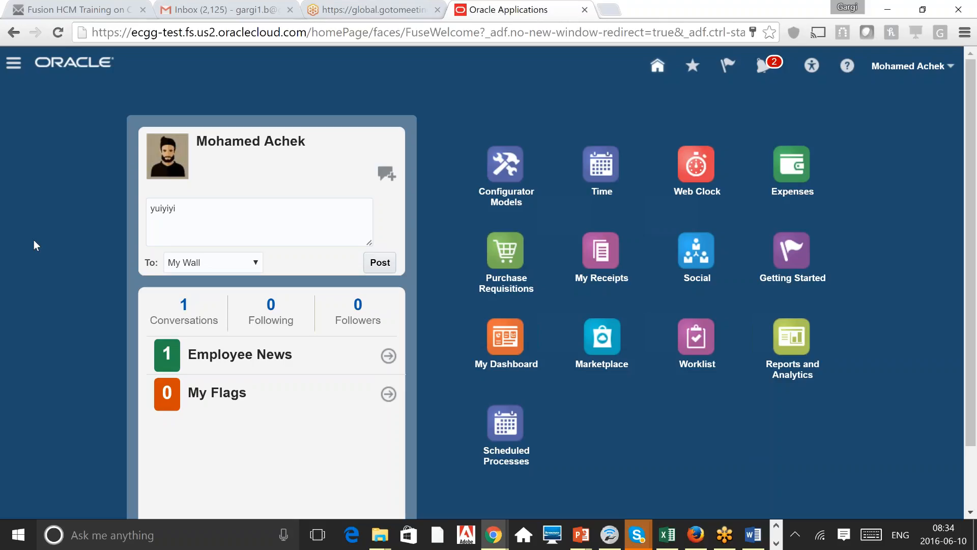
click(194, 209)
key(ctrl+a)
key(BackSpace)
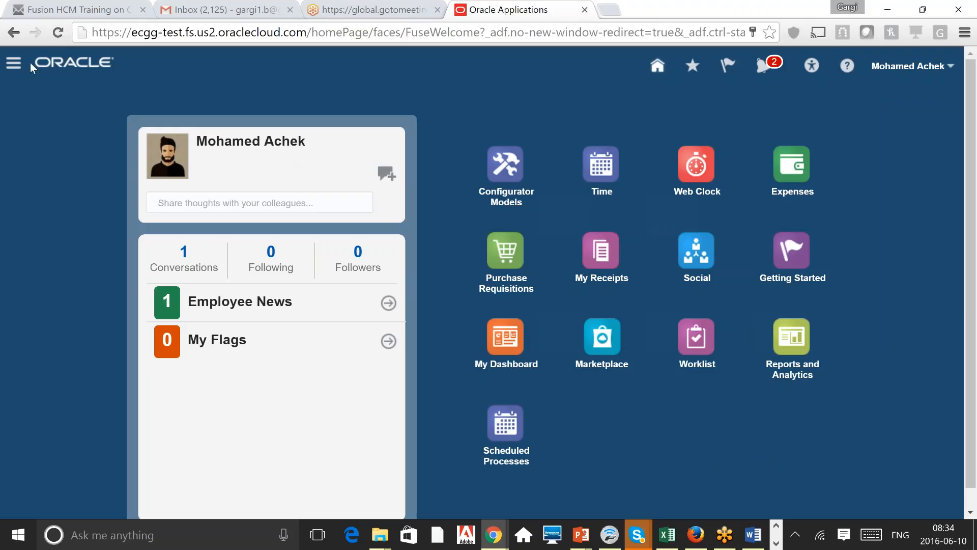
Step: Open My Portrait from the About Me group in the Navigator
click(13, 62)
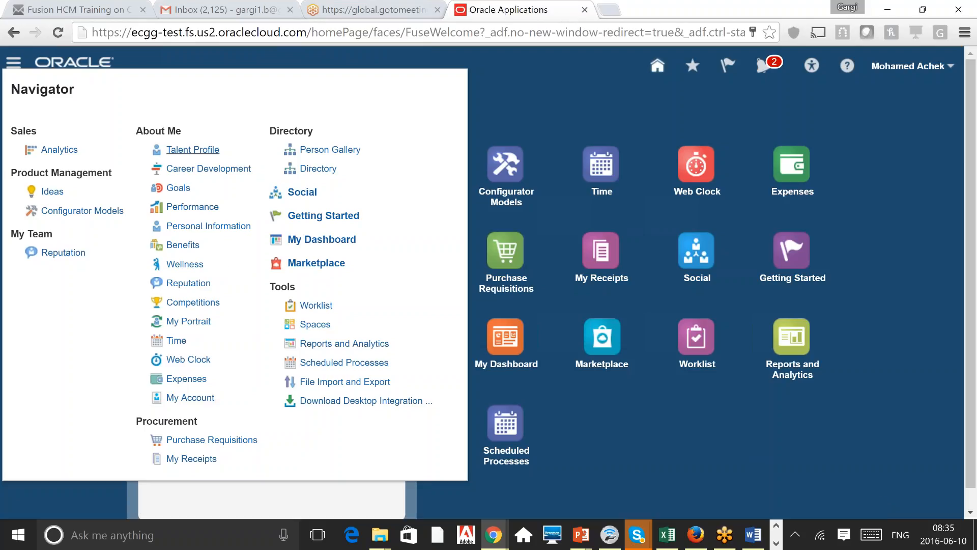
click(202, 324)
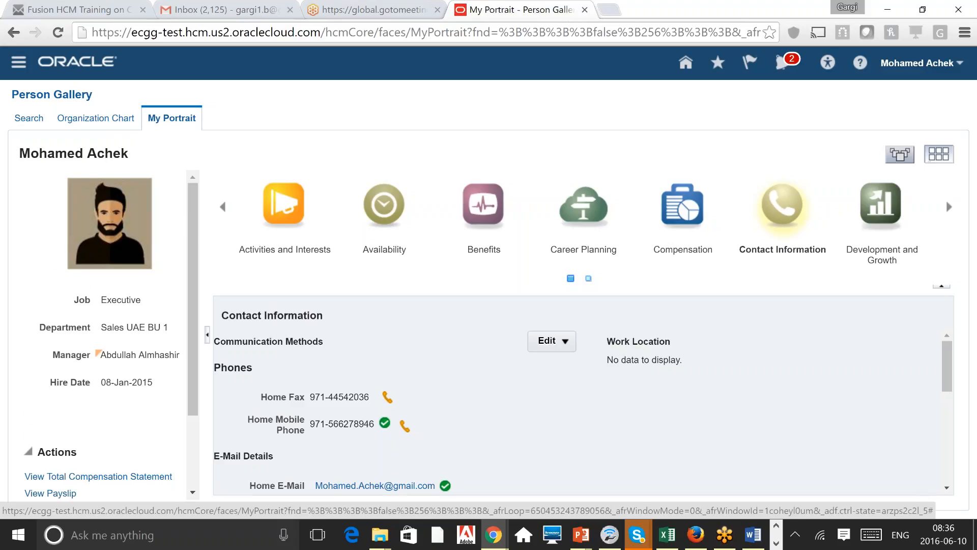
click(110, 224)
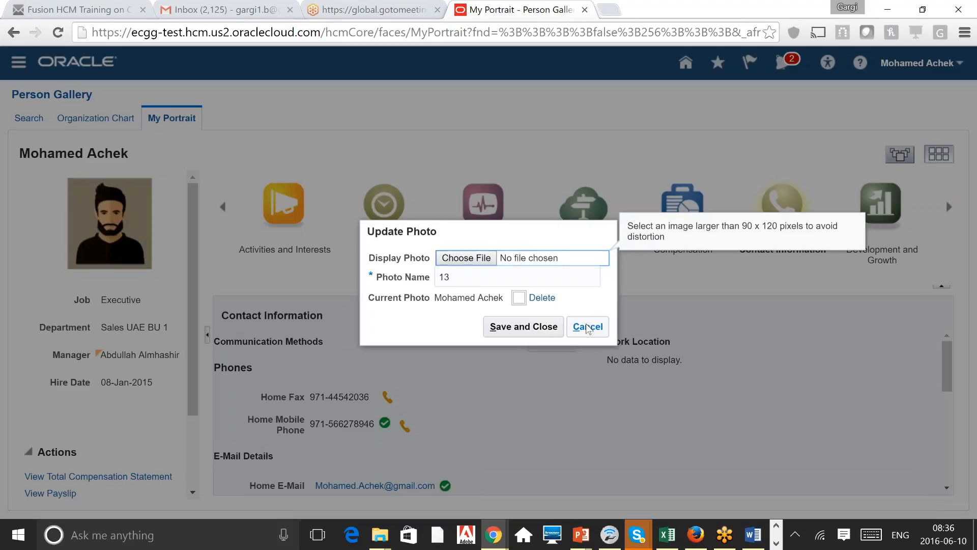
click(586, 327)
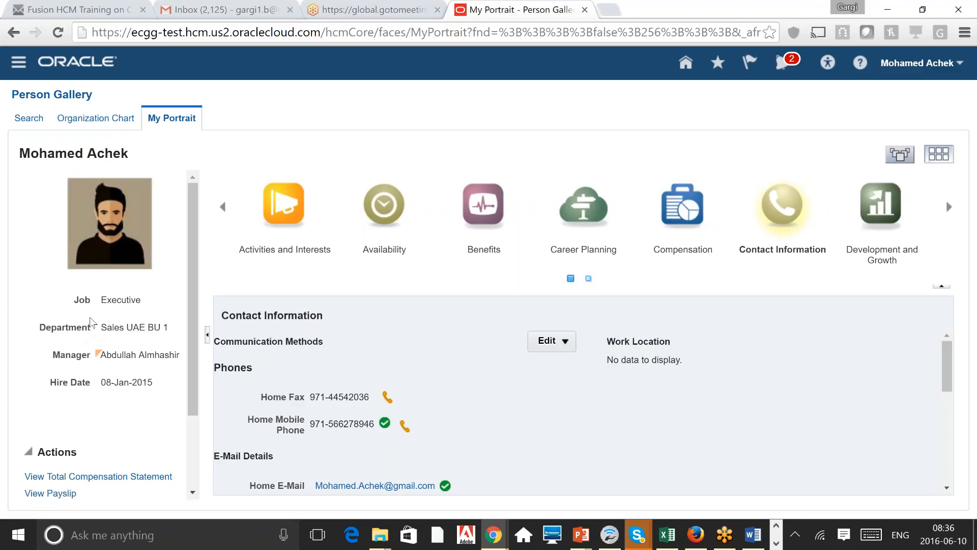
double_click(121, 299)
click(110, 385)
triple_click(139, 355)
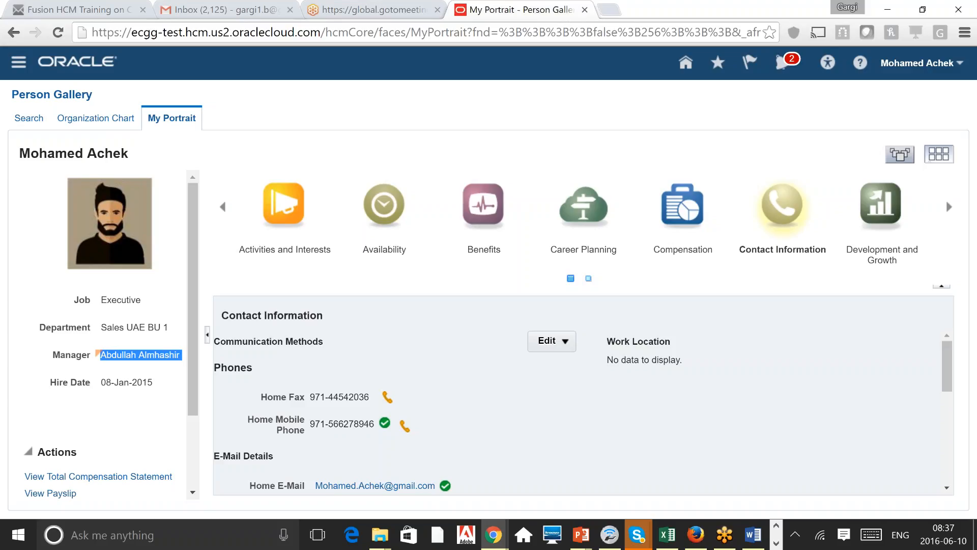
Step: Expand 'All Actions...' in the Actions panel to list every available portrait action
scroll(112, 334, down, 1)
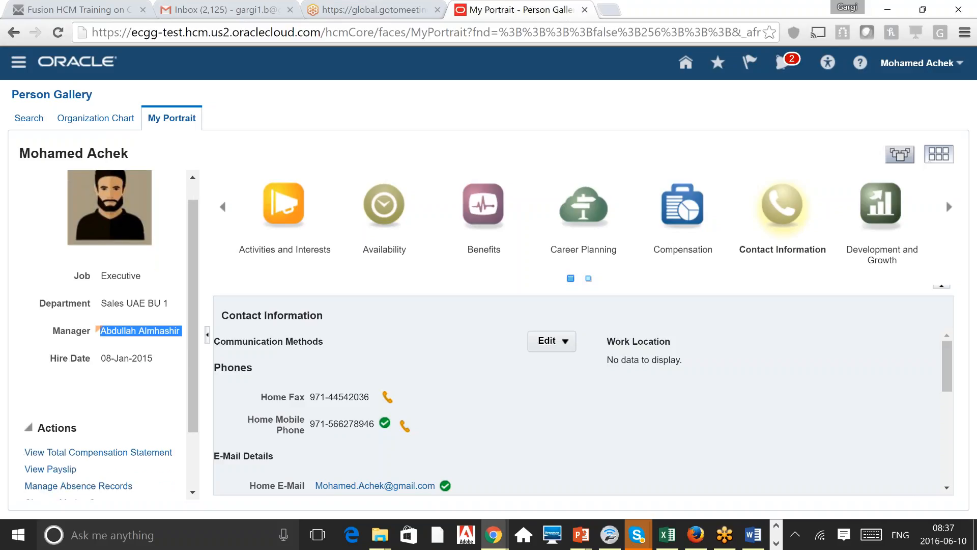
scroll(111, 334, down, 2)
scroll(112, 335, up, 2)
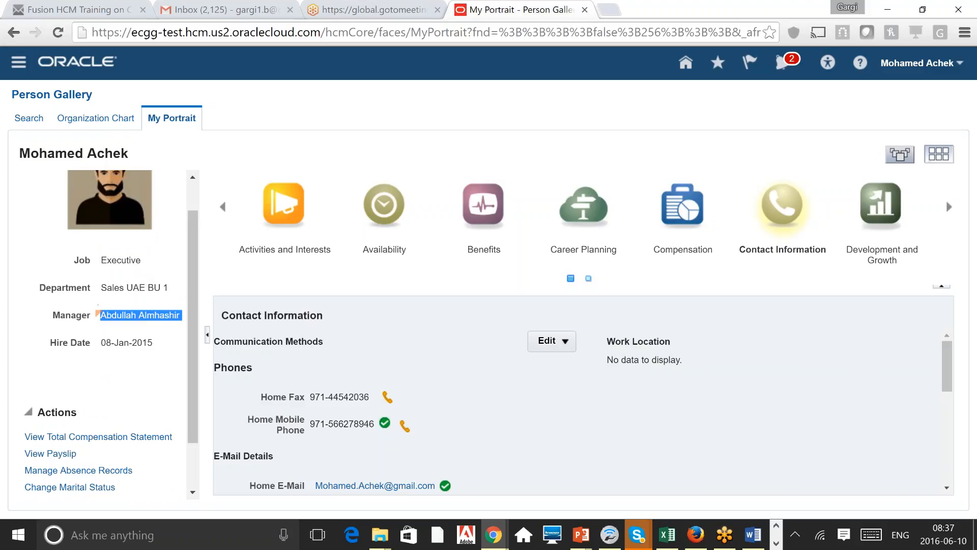
click(134, 298)
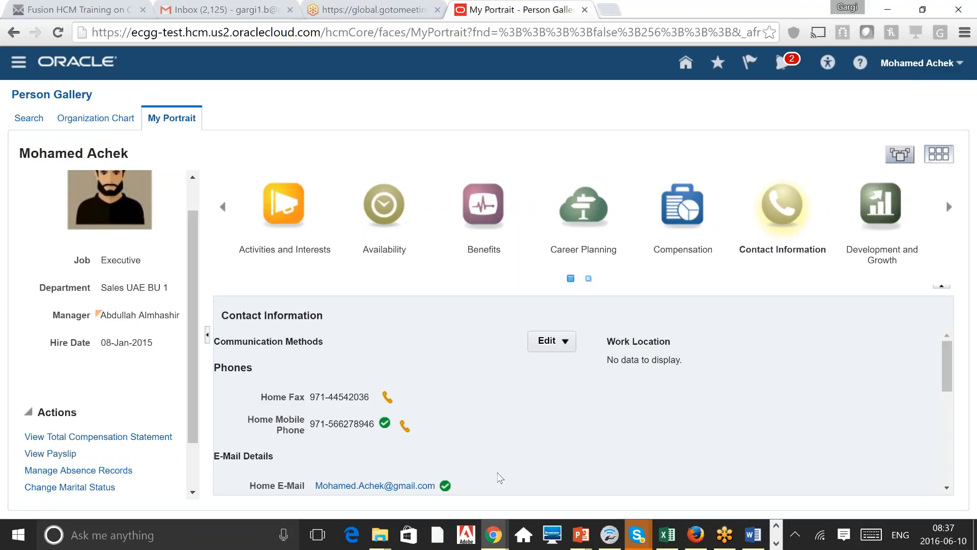
scroll(172, 476, down, 2)
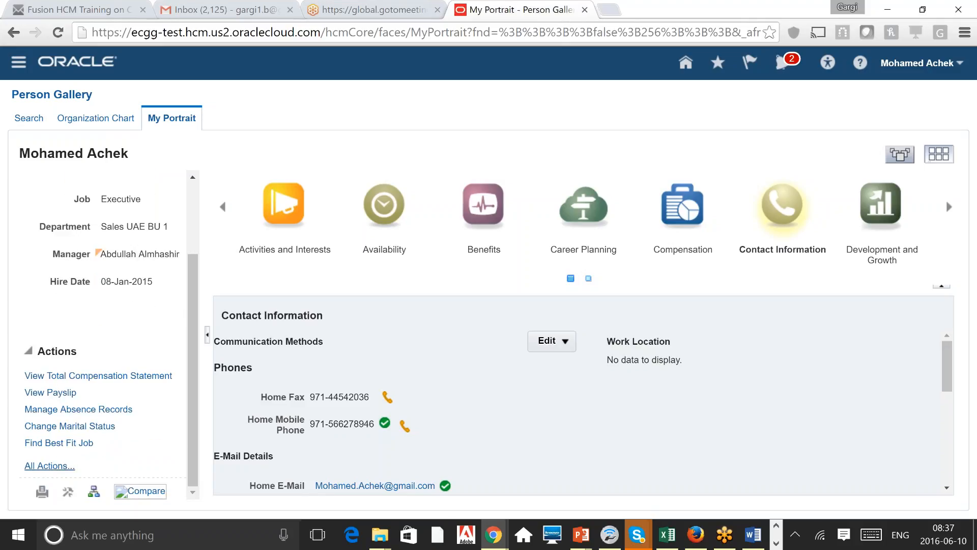
click(50, 465)
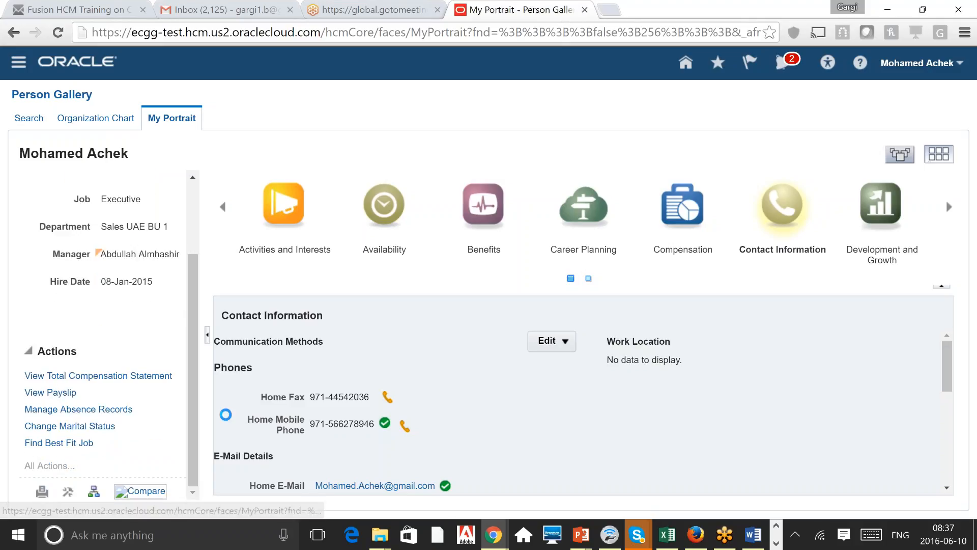
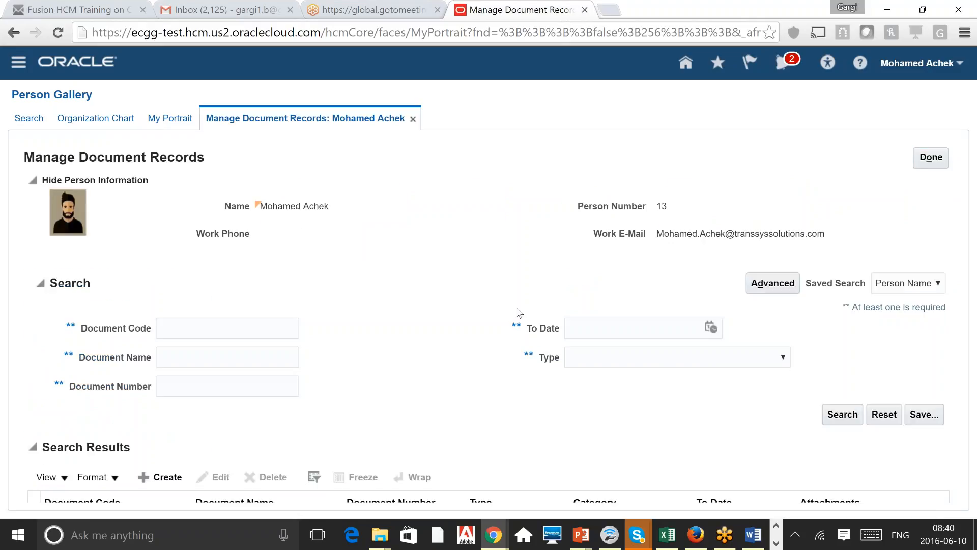
Step: Start a new document record for the person, then cancel and discard it
click(163, 478)
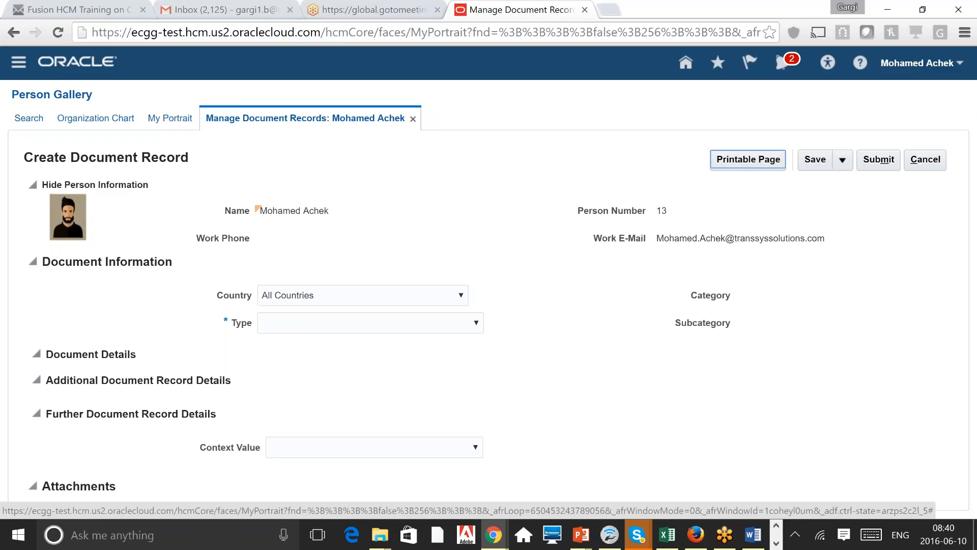
click(927, 167)
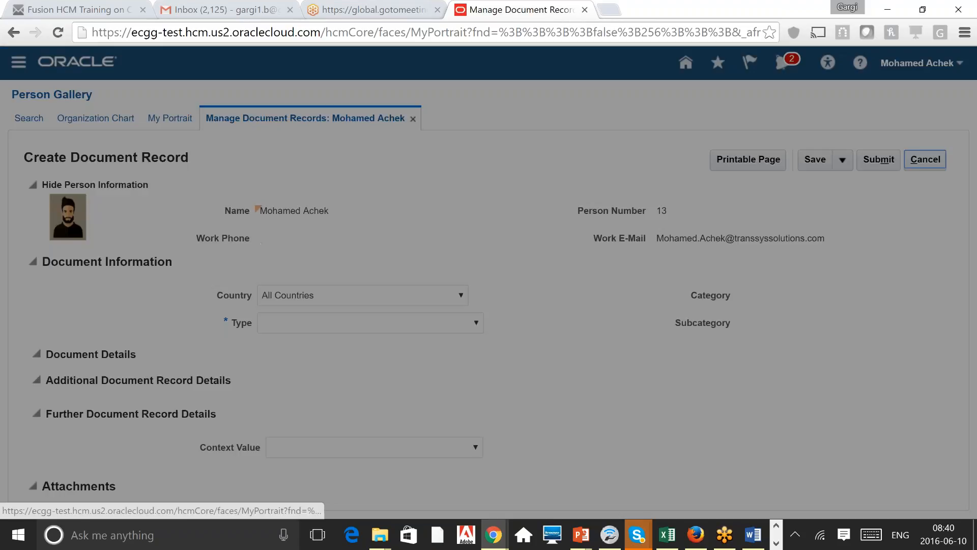
click(666, 304)
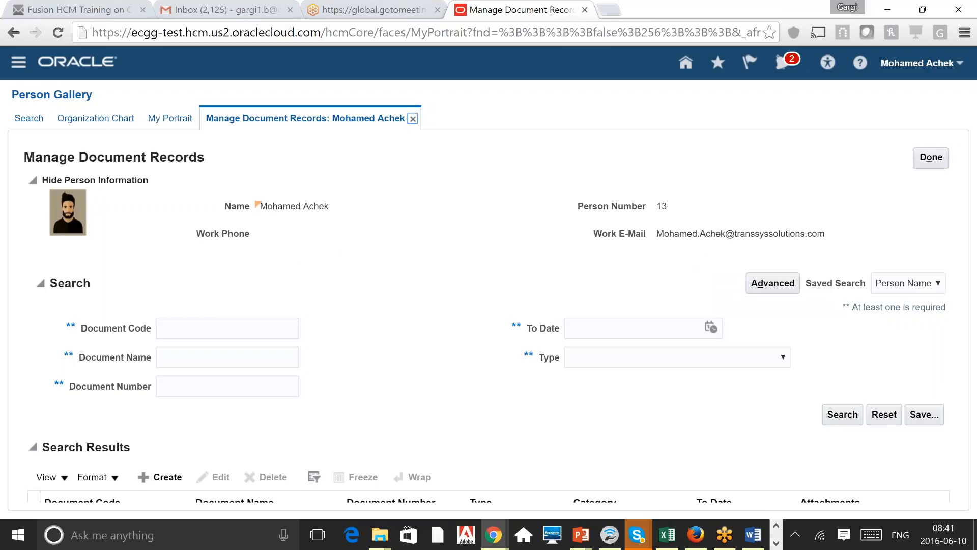
Step: Close Manage Document Records and open Manage User Account from the portrait's Actions list
click(412, 118)
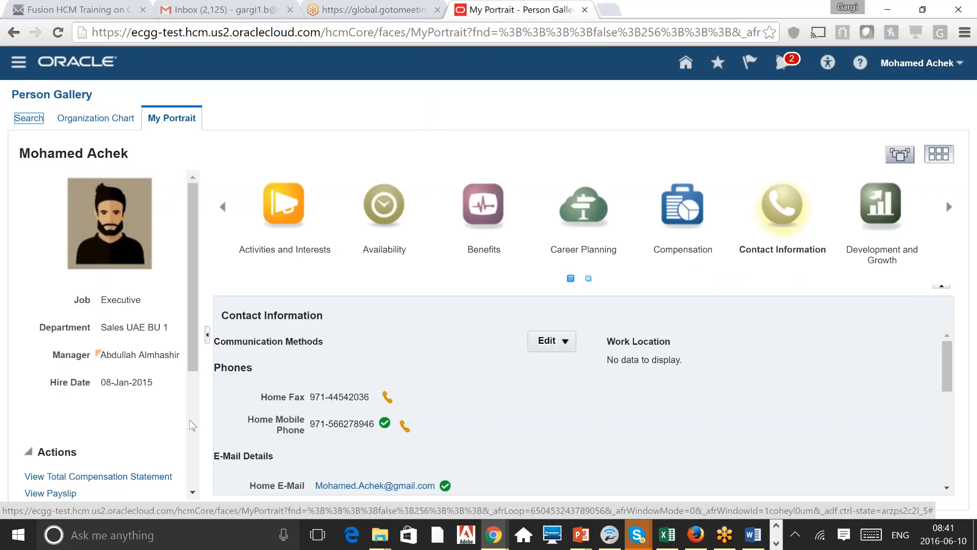
scroll(189, 419, down, 4)
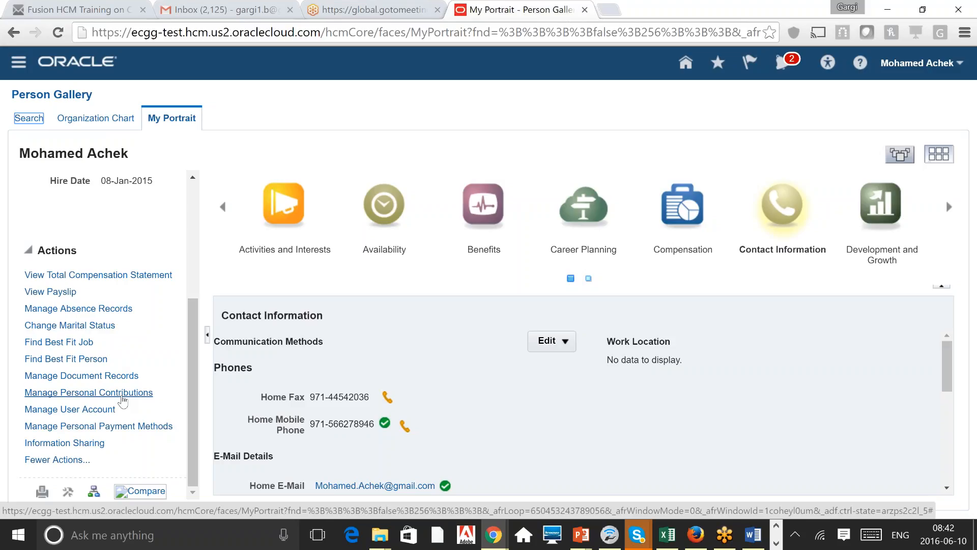
click(92, 413)
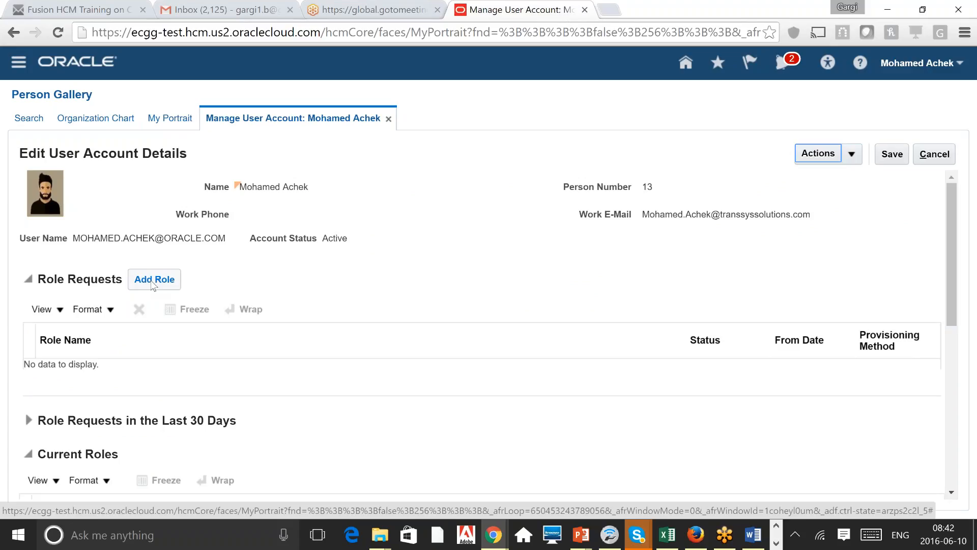
click(390, 120)
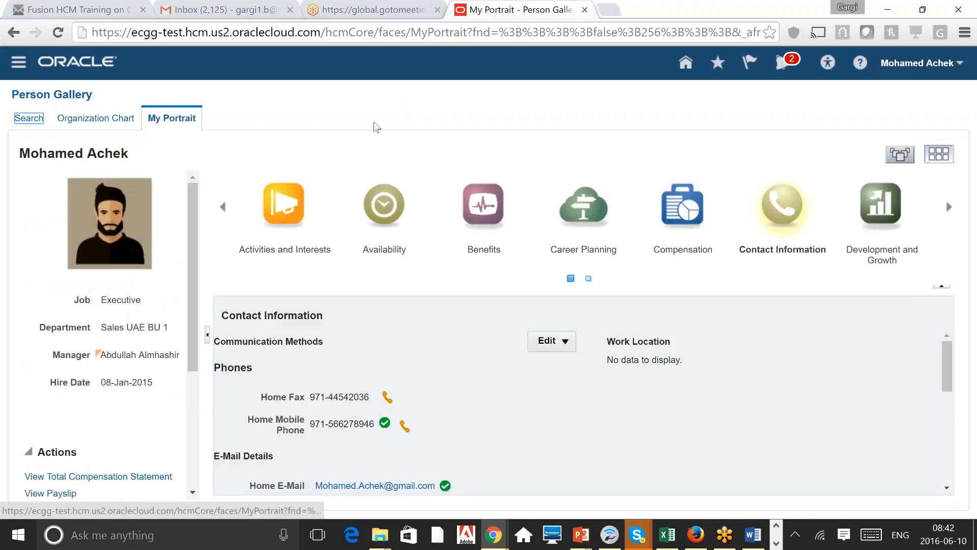
scroll(107, 335, down, 4)
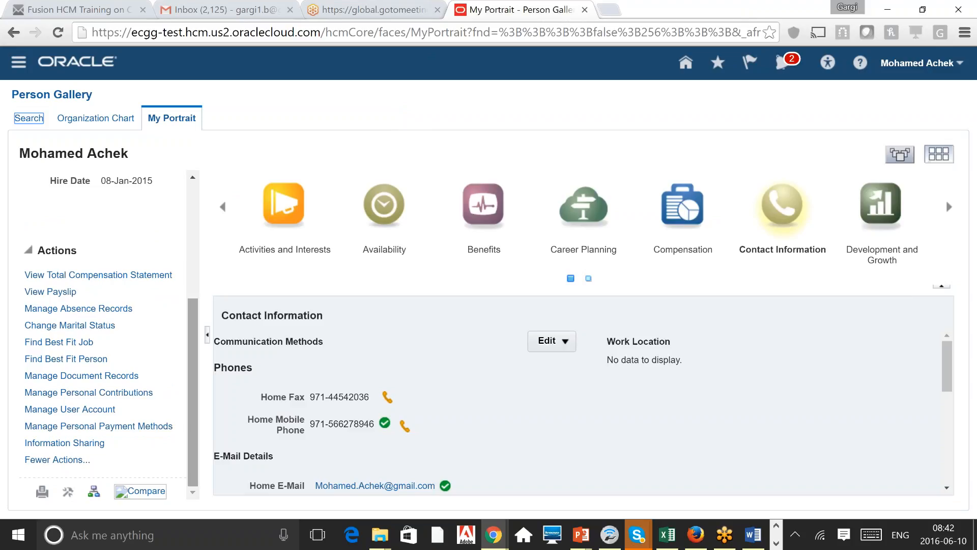
click(122, 428)
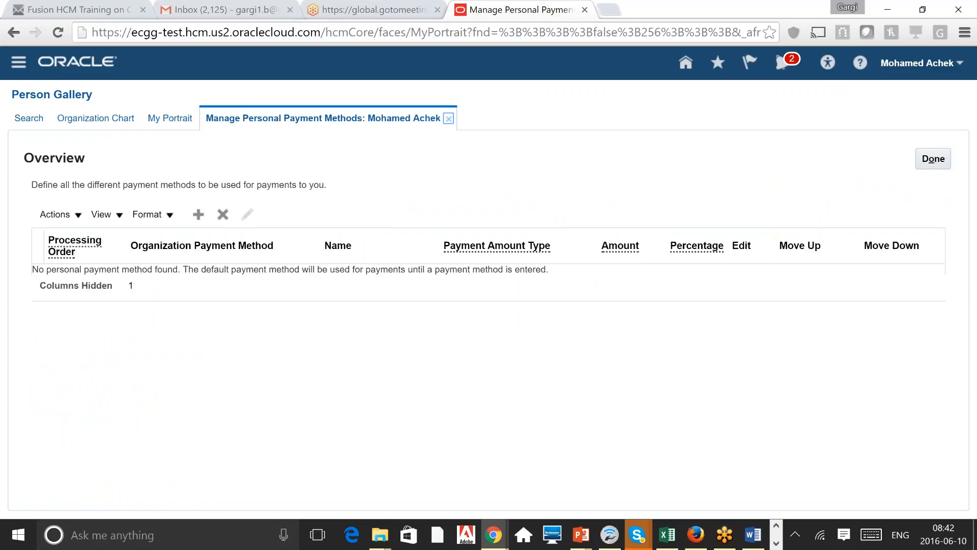
Step: Close Manage Personal Payment Methods and open Information Sharing from the portrait's Actions list
click(448, 118)
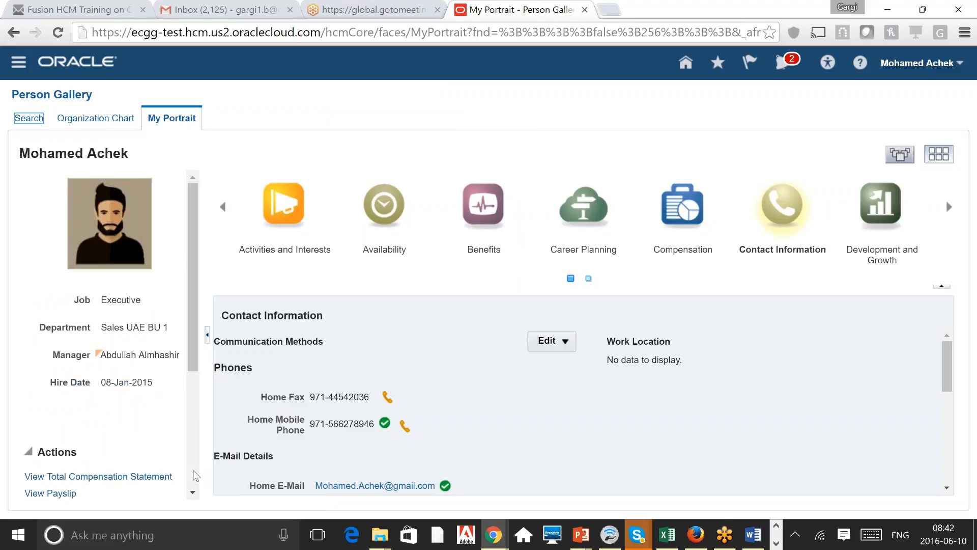
scroll(197, 476, down, 4)
click(64, 442)
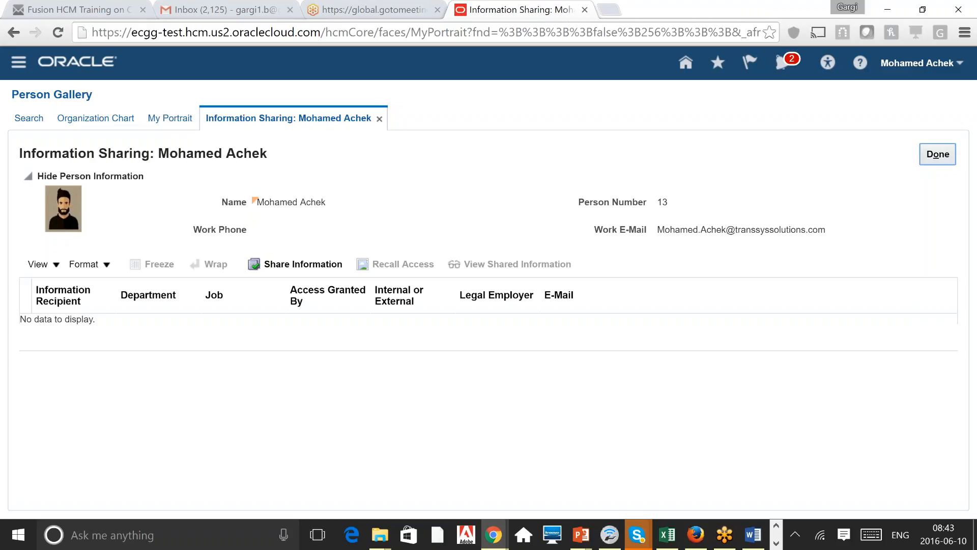
Step: Start Share Information and pick the person themselves from the Recipient list
click(300, 265)
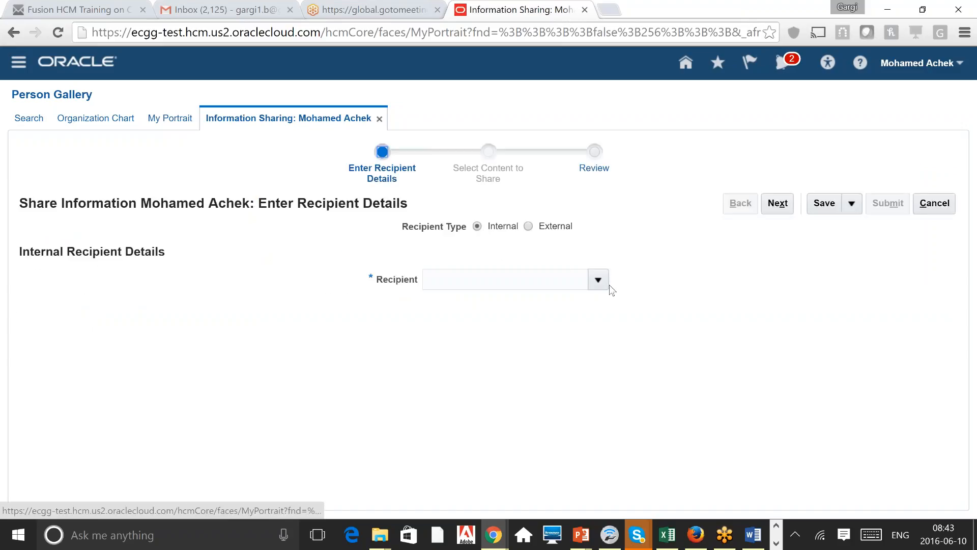
click(599, 280)
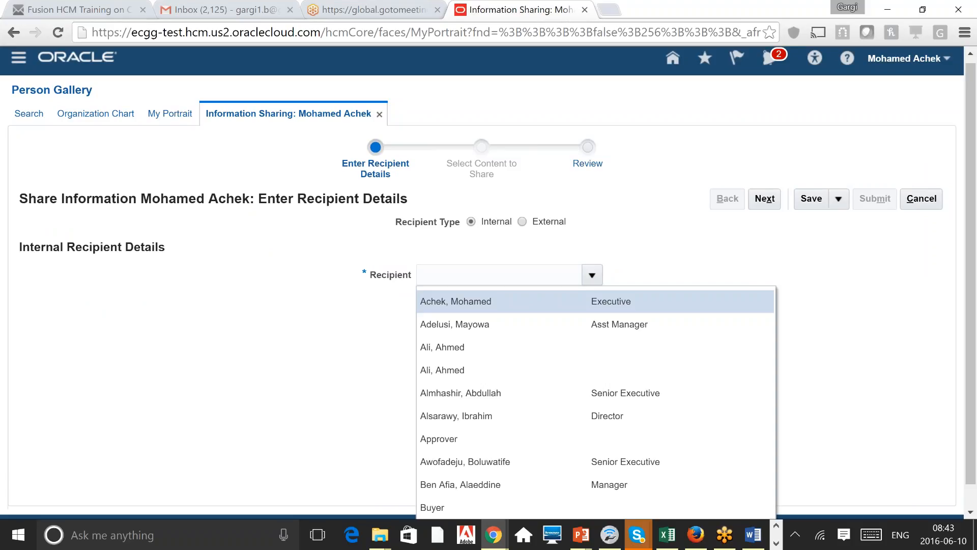
click(485, 230)
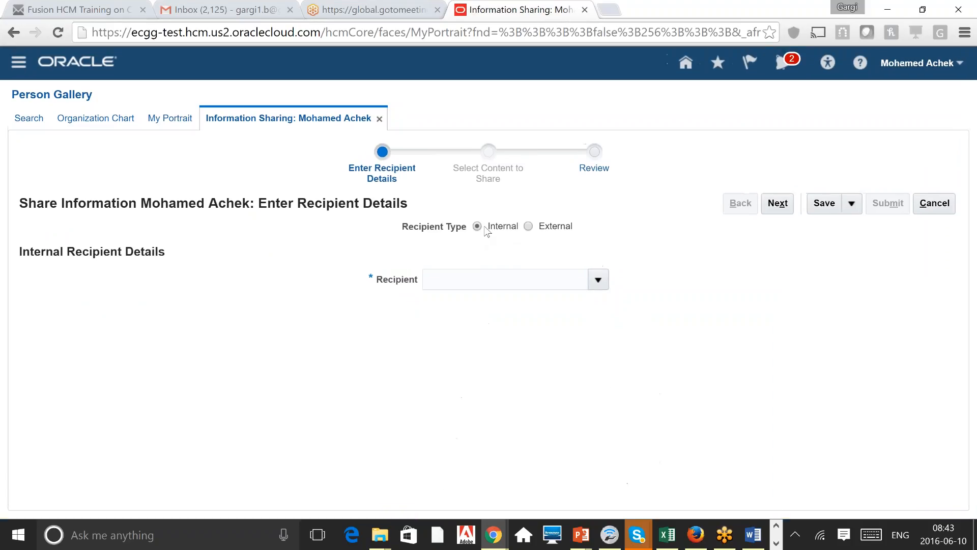
click(599, 280)
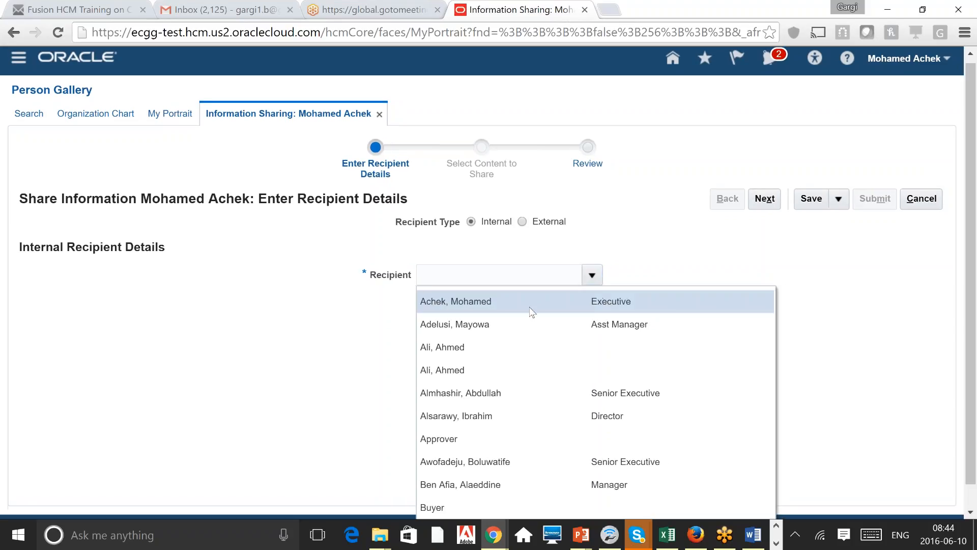
click(529, 312)
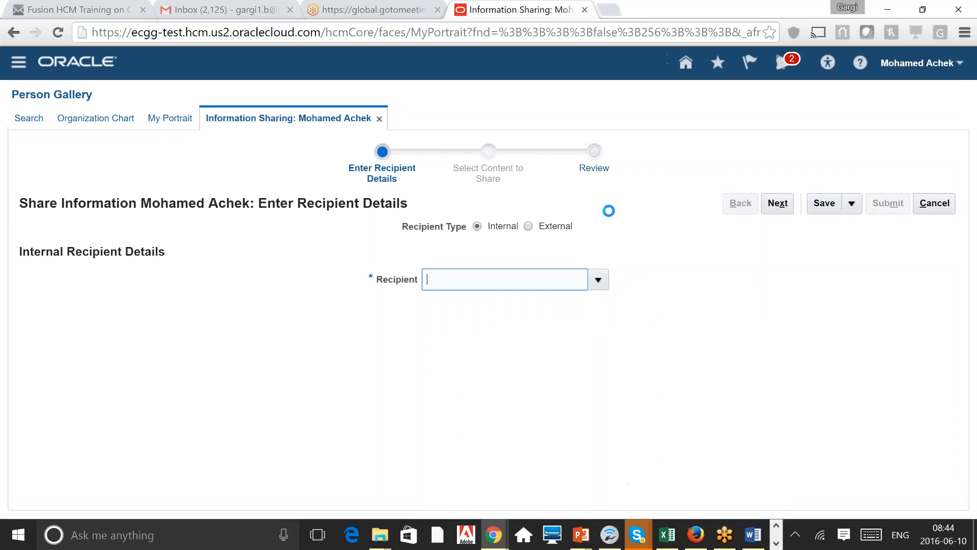
Step: Try the external recipient fields, then revert to internal with the person as recipient
click(535, 228)
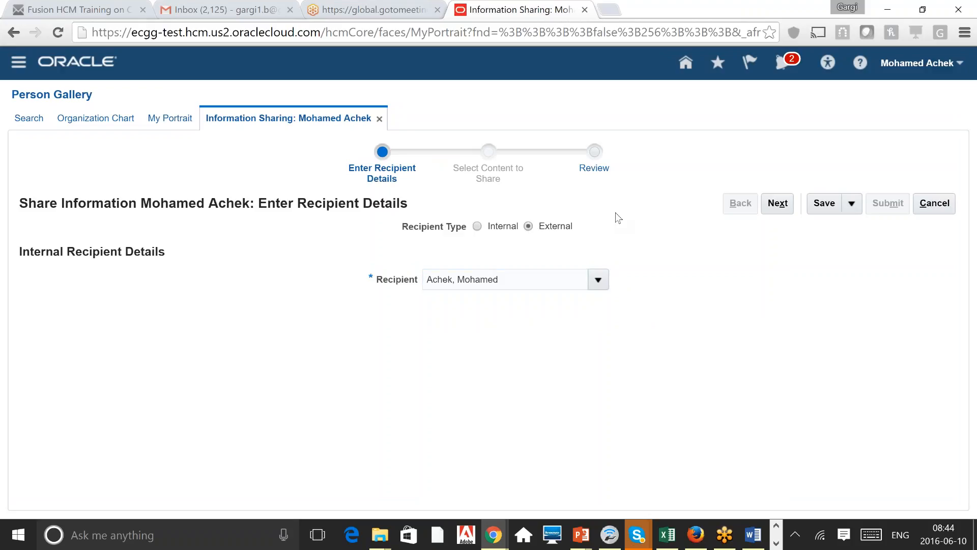
click(531, 338)
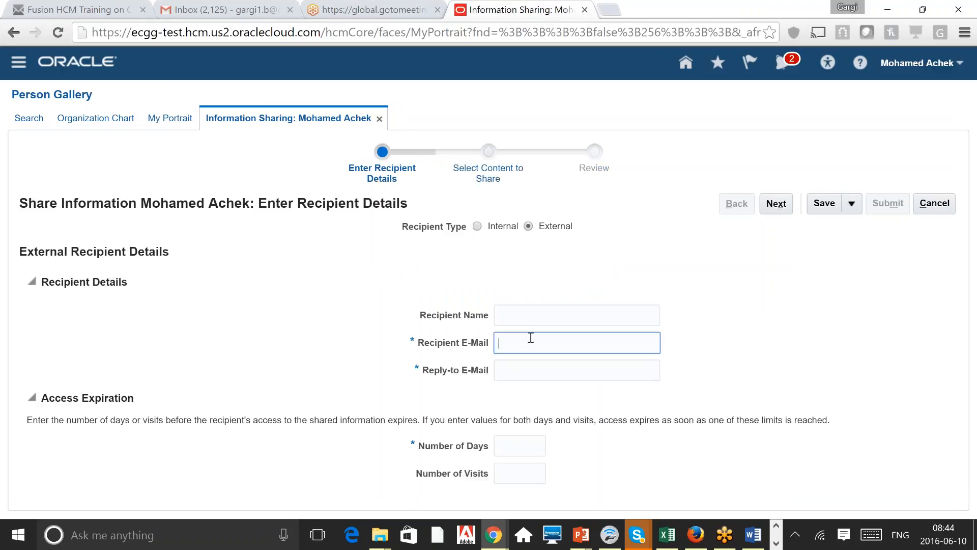
click(517, 448)
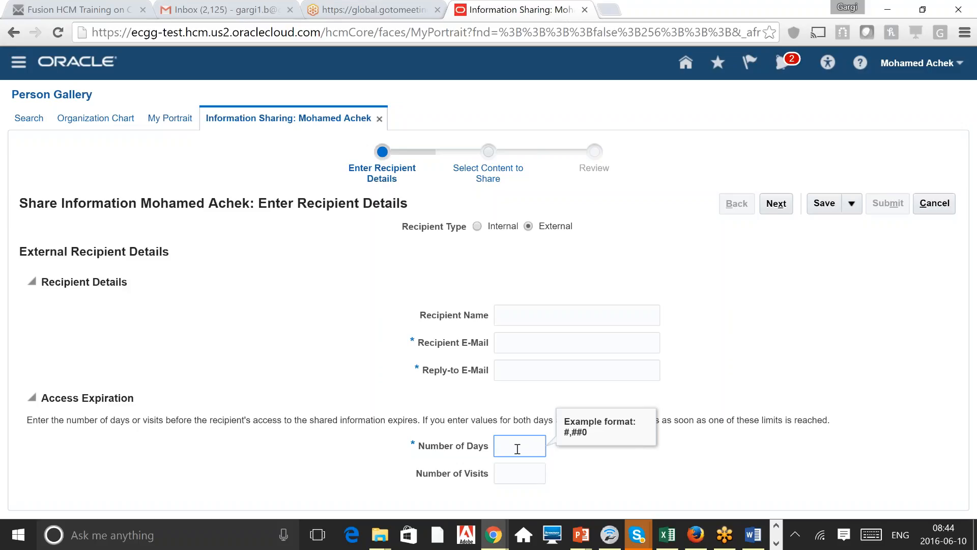
click(477, 227)
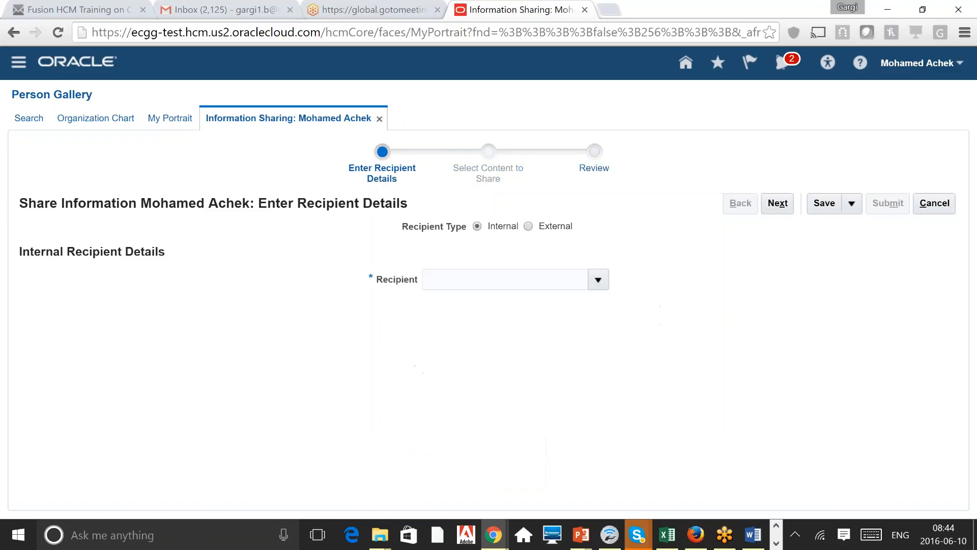
click(598, 280)
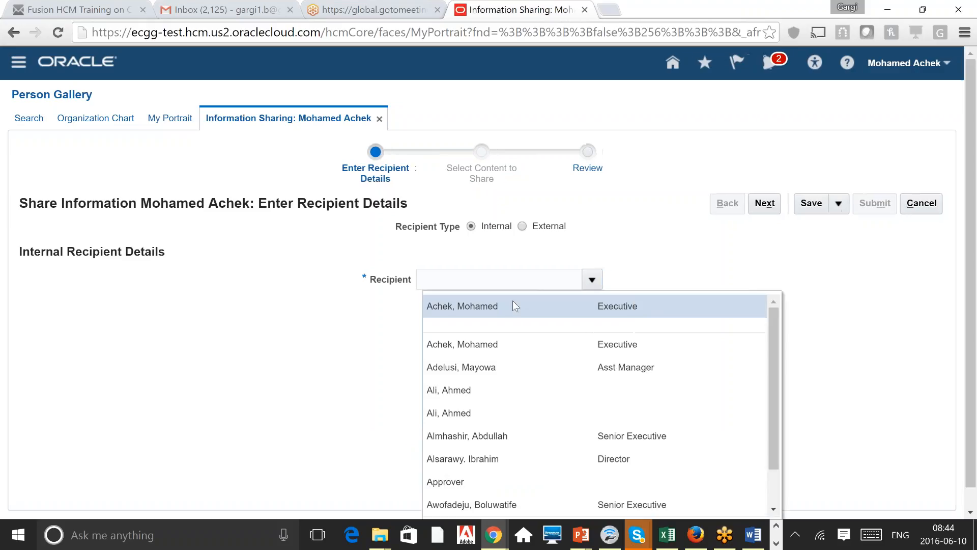
click(519, 309)
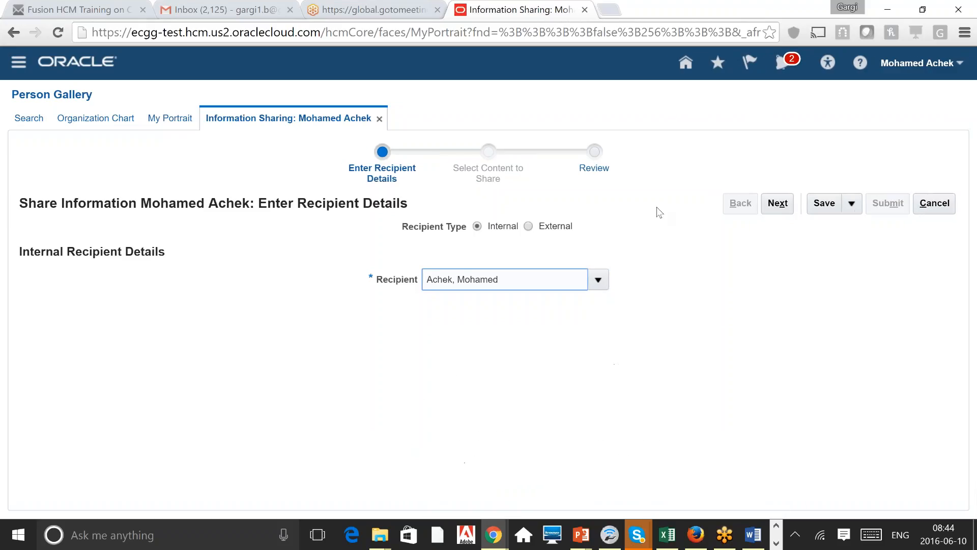
Step: Advance to the Review step, then close the sharing tab discarding unsaved changes
click(776, 204)
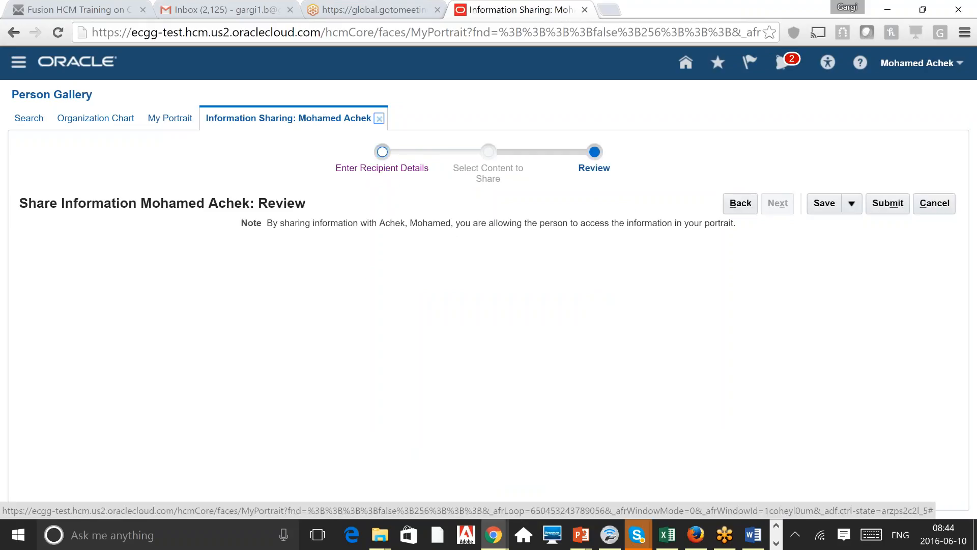
click(379, 119)
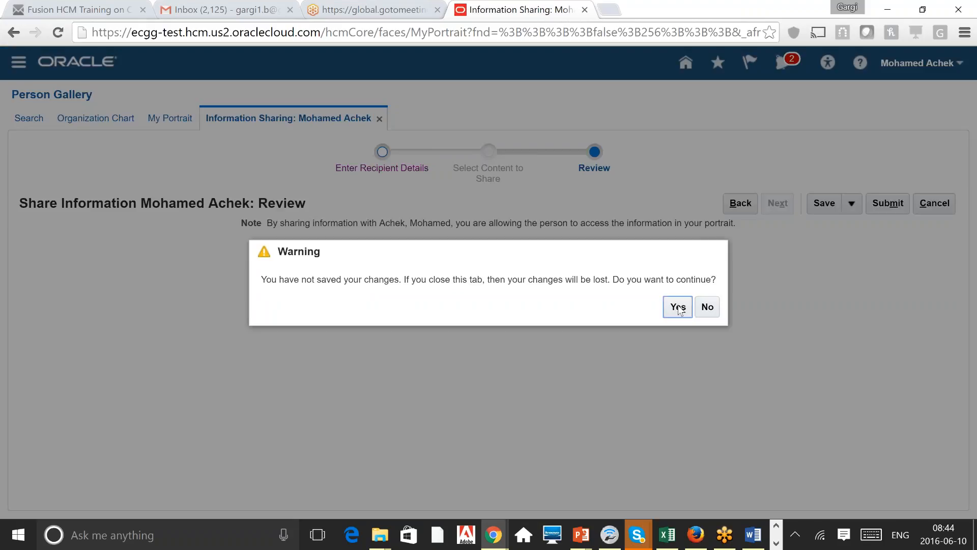
click(678, 308)
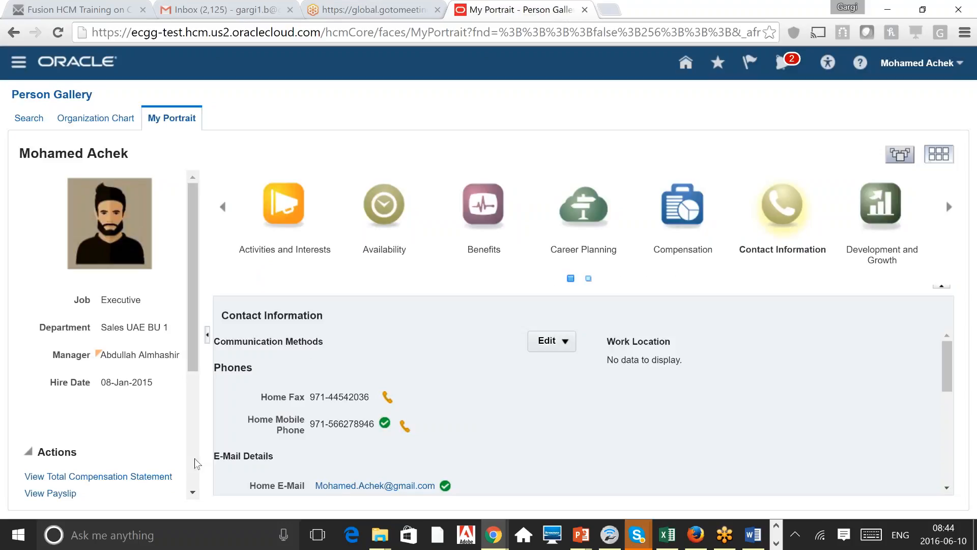
Step: Switch the portrait to Activities and Interests, highlighting its About Me and Areas of Interest headings
scroll(192, 463, down, 4)
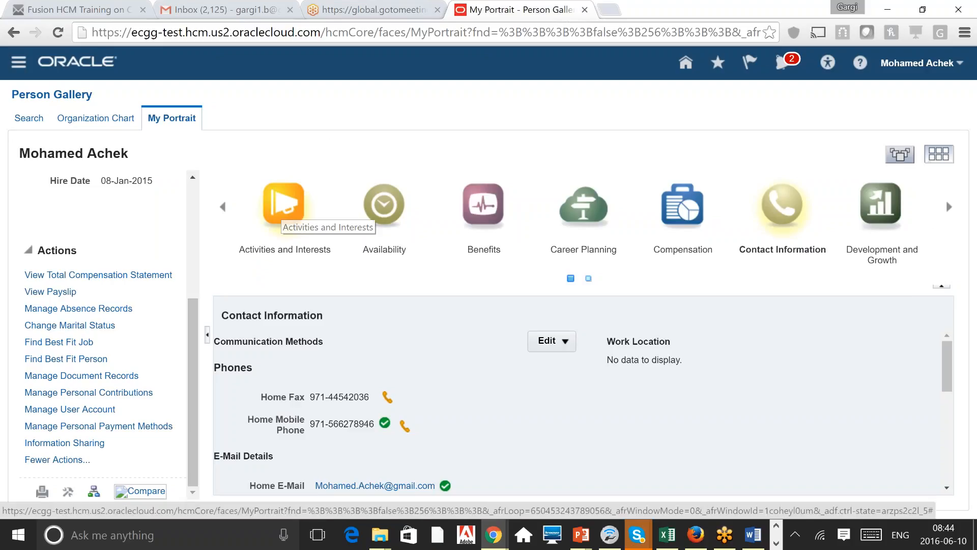
click(279, 208)
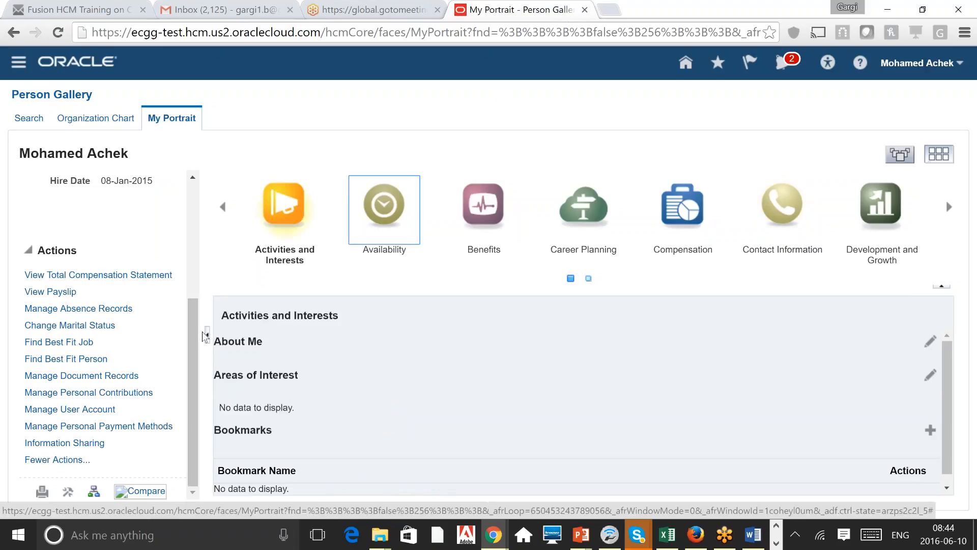
drag(203, 331, 263, 342)
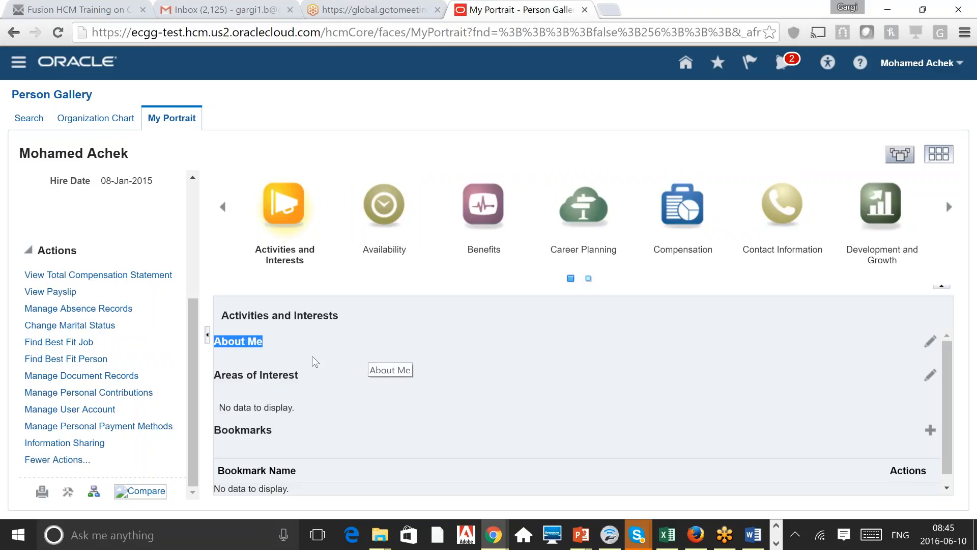
drag(214, 374, 298, 375)
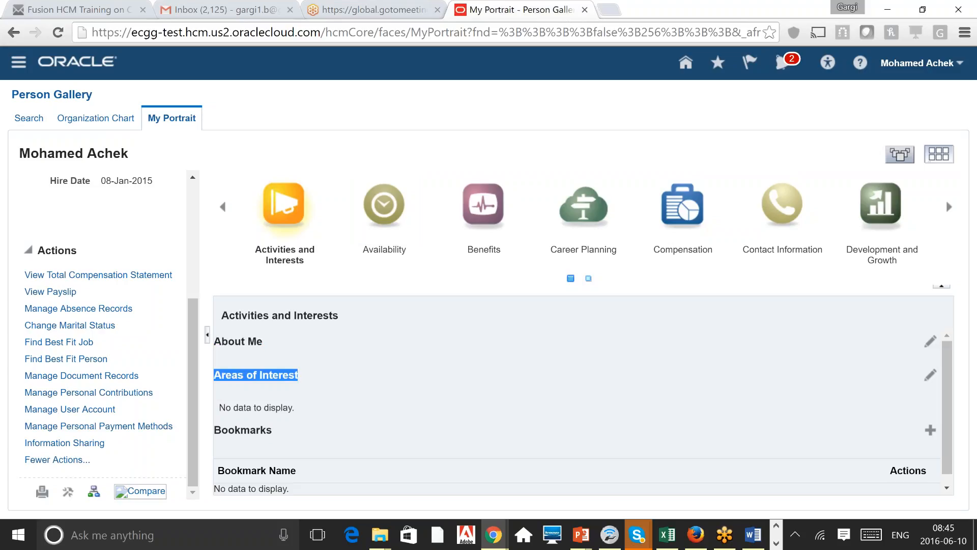
click(316, 383)
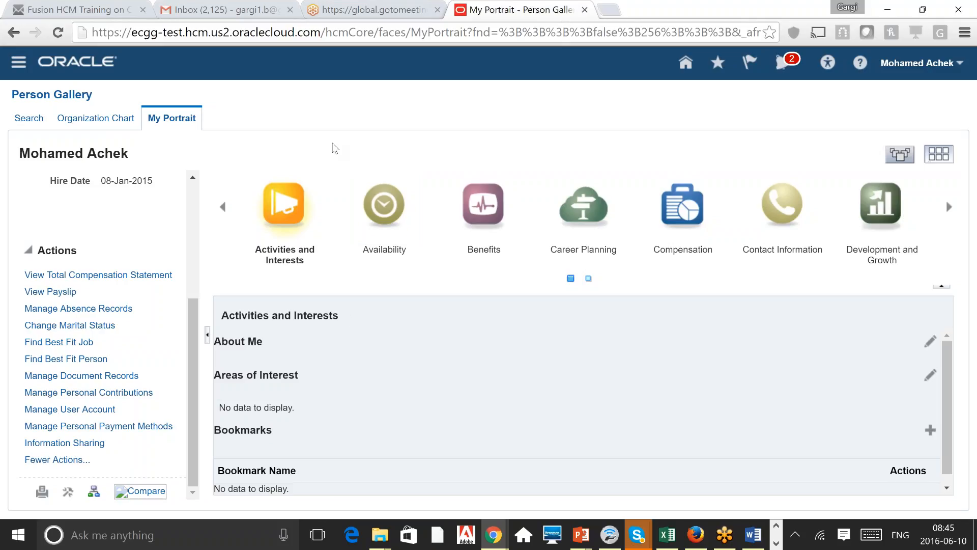
Step: Browse the Availability section and its calendar, then the Benefits and Career Planning sections
click(390, 216)
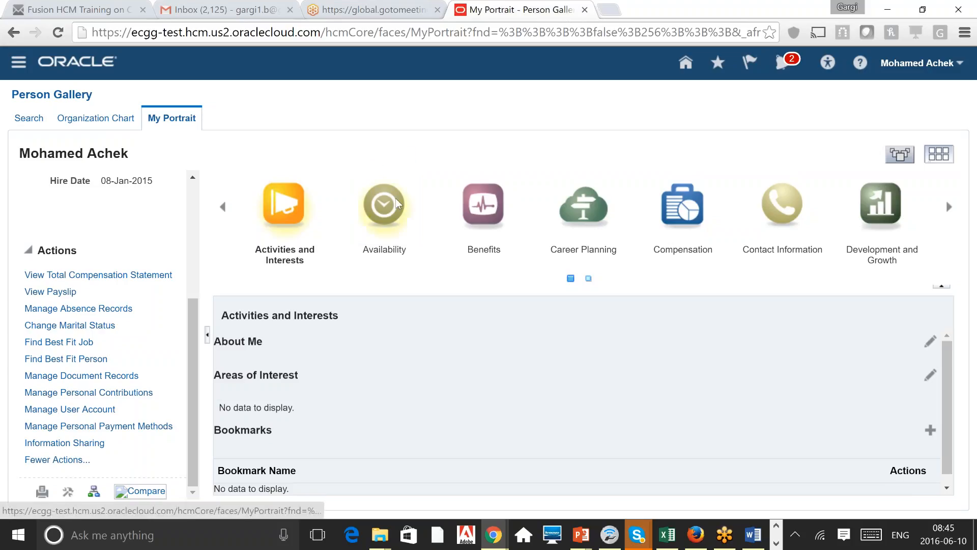
click(377, 207)
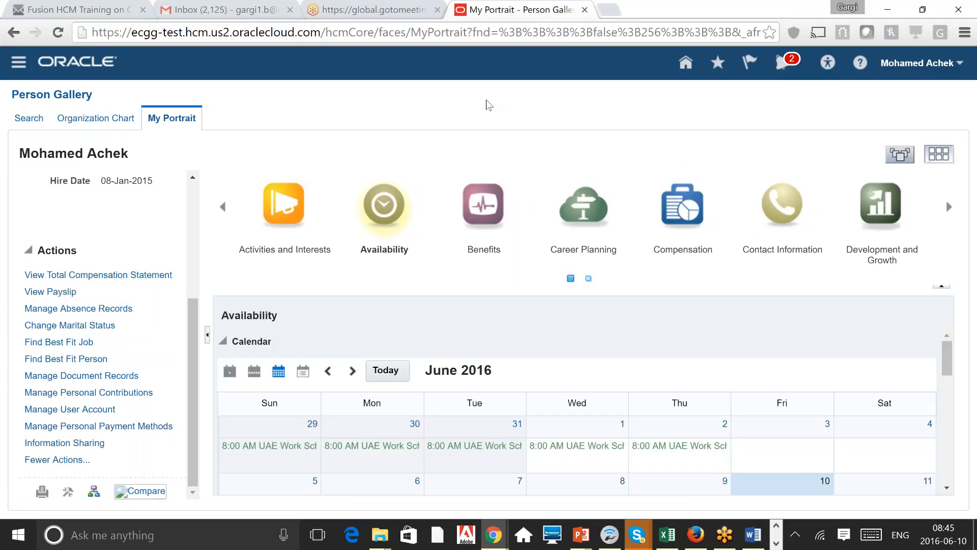
click(487, 209)
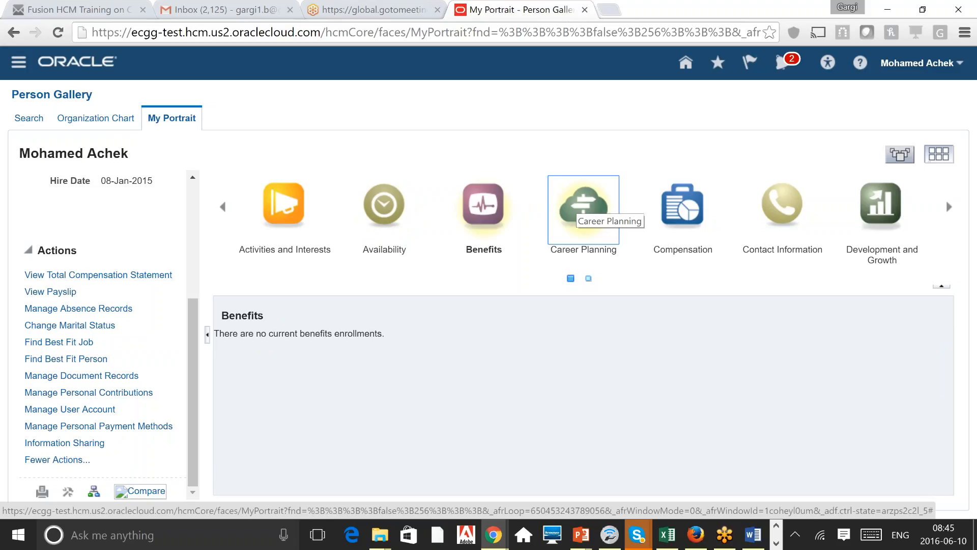
click(567, 212)
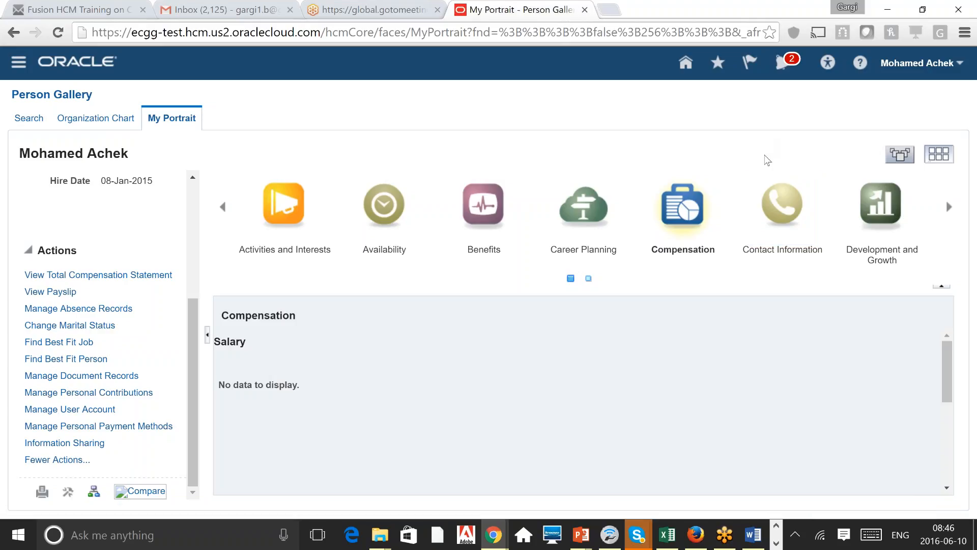
Step: Show Contact Information and scroll through its phones, e-mails, contact points and manager, then back up
click(782, 209)
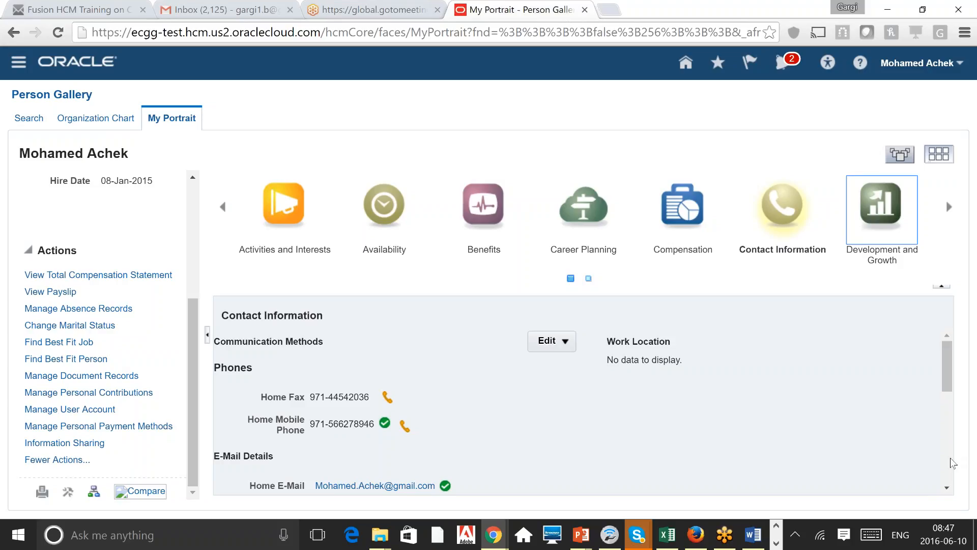
scroll(951, 457, down, 3)
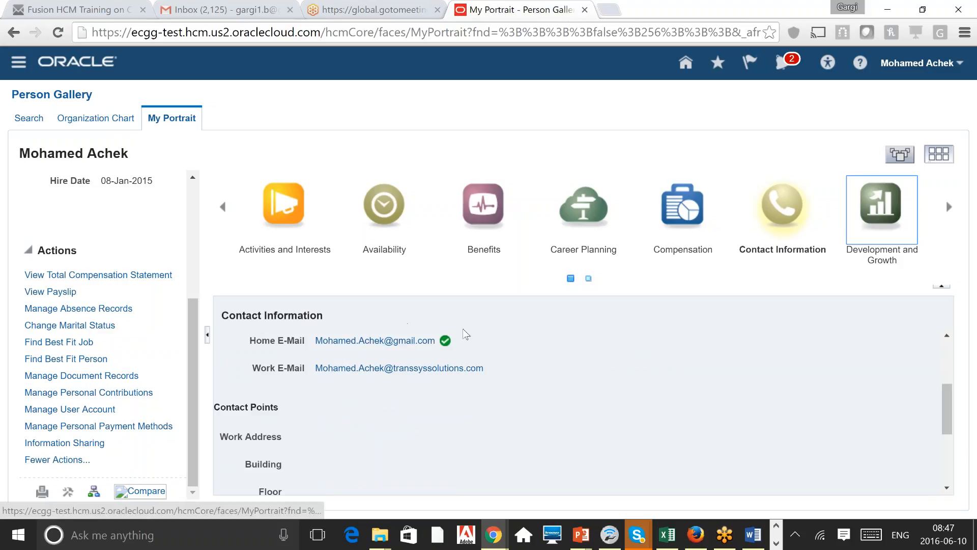
click(945, 349)
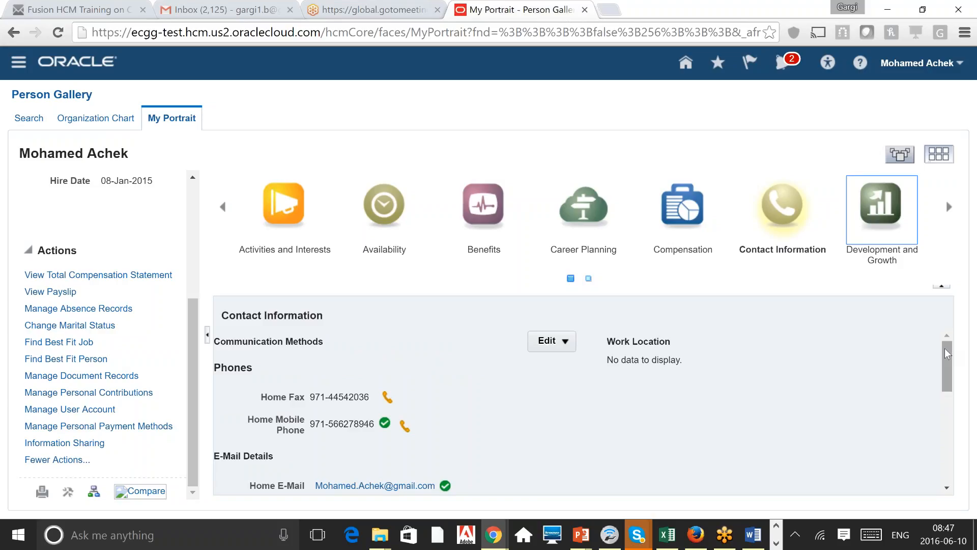
drag(945, 348, 942, 451)
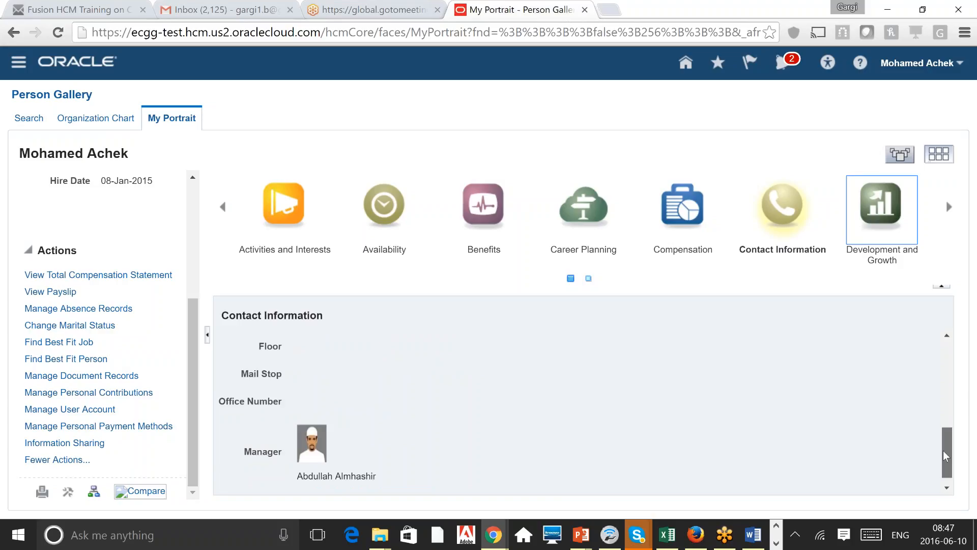
click(949, 350)
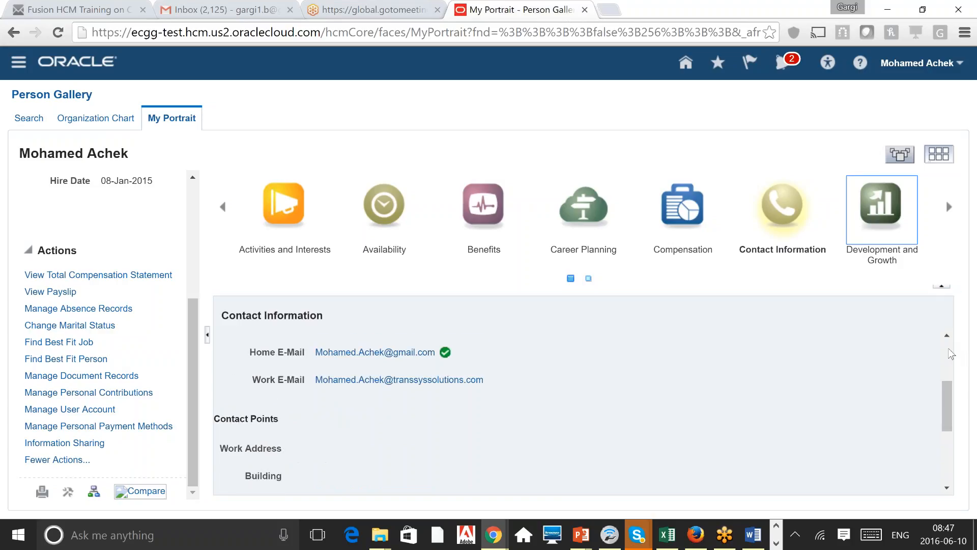
click(949, 350)
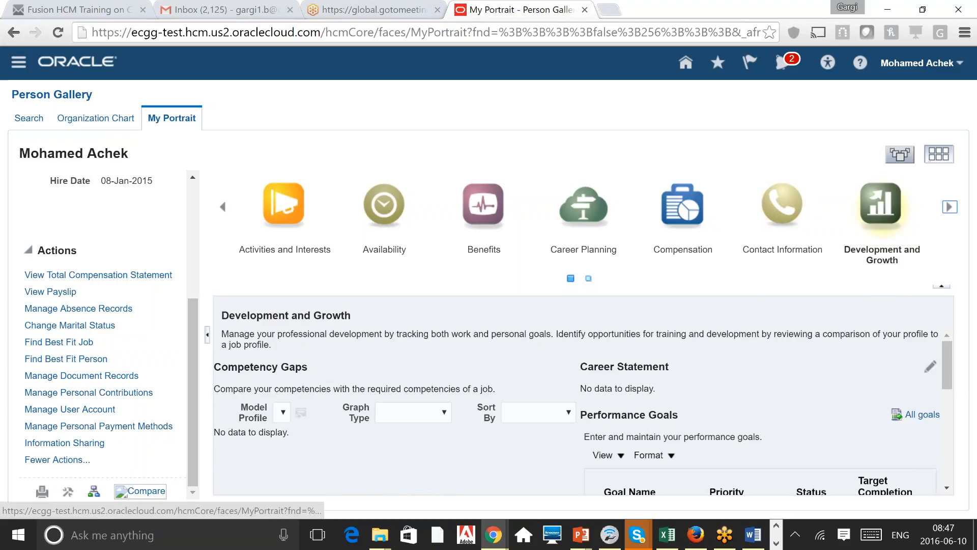
Step: Review Competency Gaps and the performance goals due 31-Dec-2016, then page to more portrait sections
double_click(285, 372)
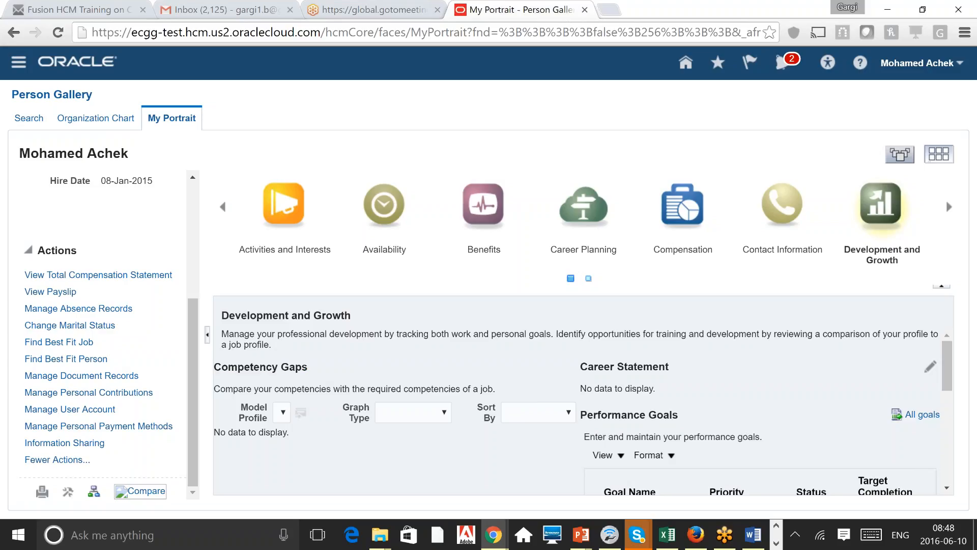
triple_click(629, 414)
scroll(947, 468, down, 3)
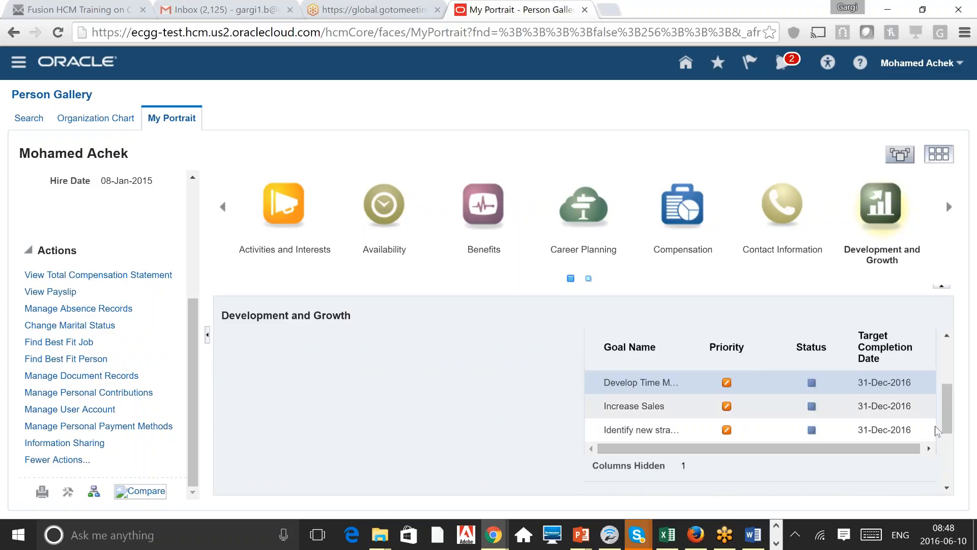
scroll(948, 456, down, 3)
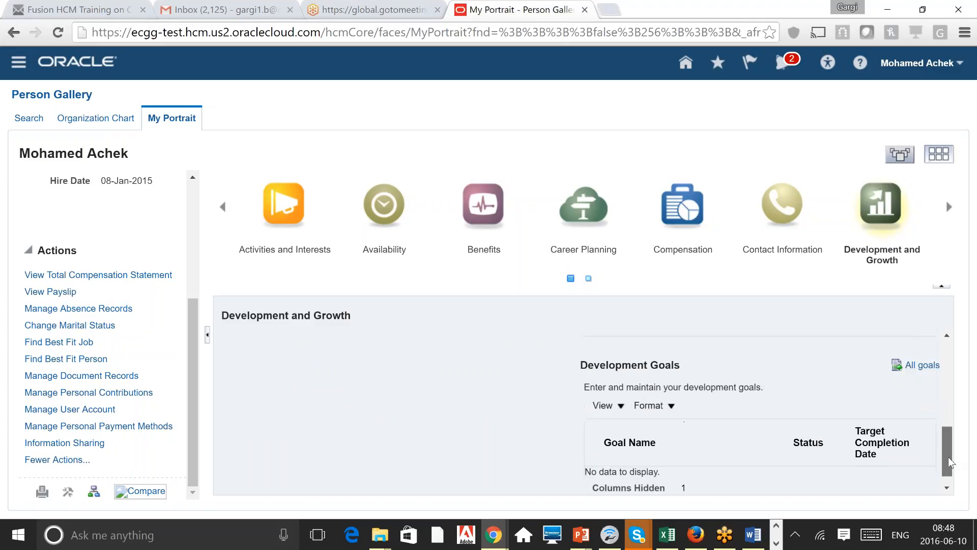
mouse_move(949, 456)
mouse_down()
mouse_move(951, 370)
mouse_move(951, 470)
mouse_up()
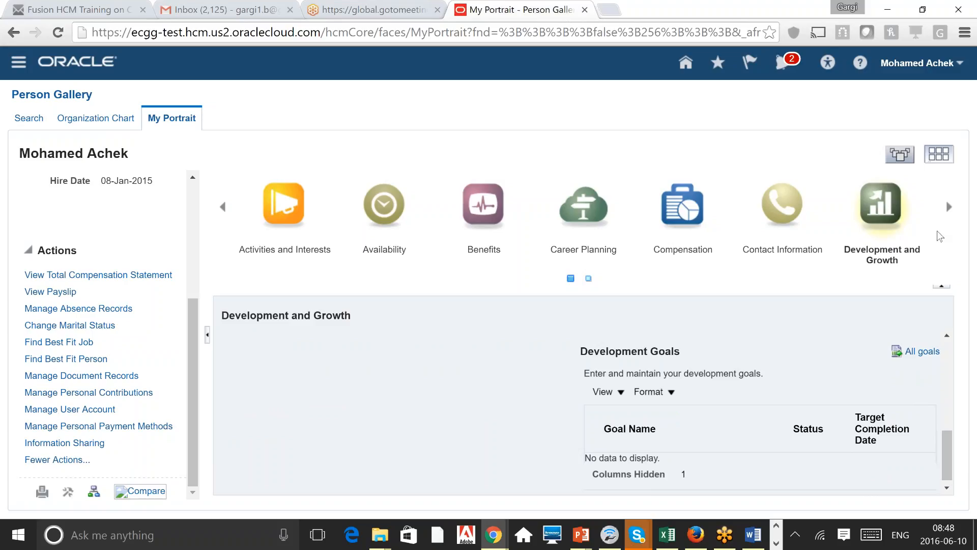
click(949, 206)
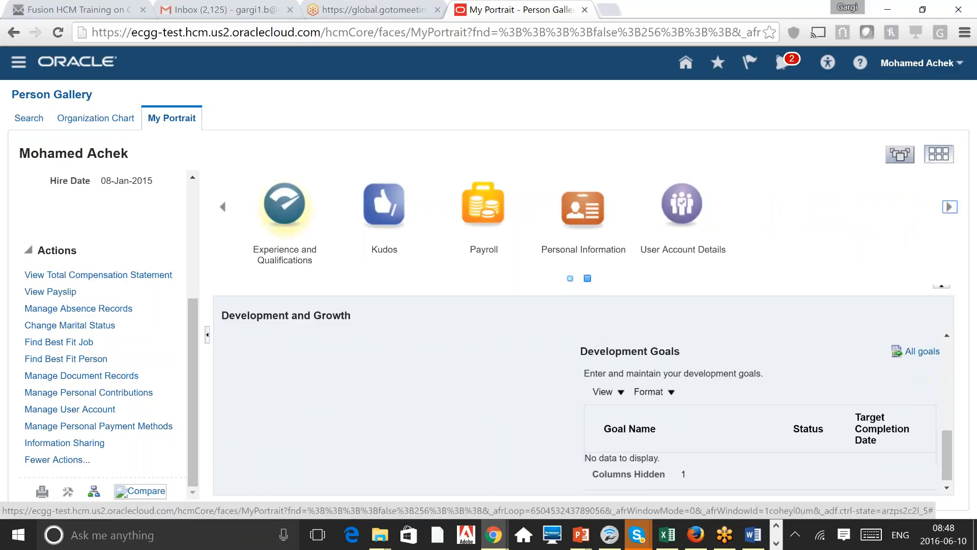
Step: Show Experience and Qualifications and open the Skills and Qualifications profile for editing
click(286, 205)
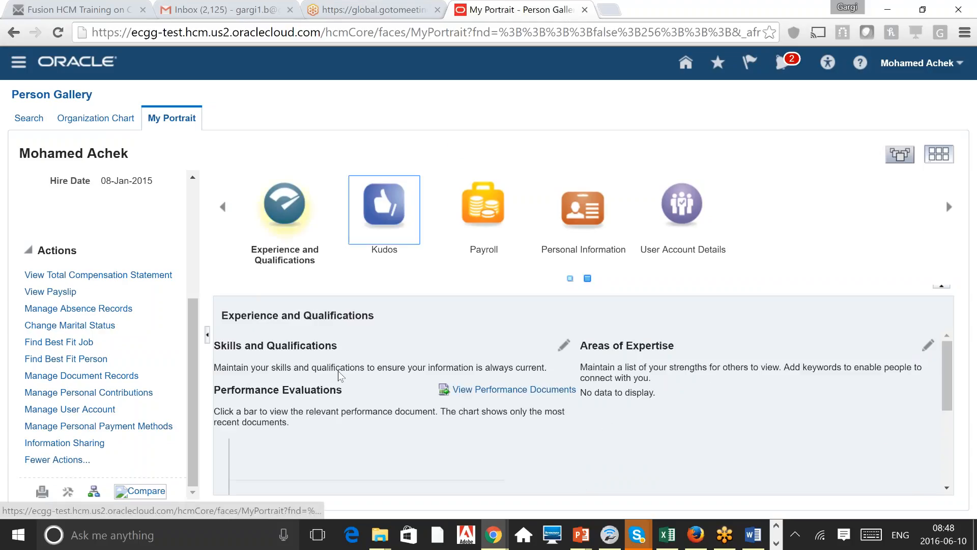
triple_click(306, 346)
click(306, 345)
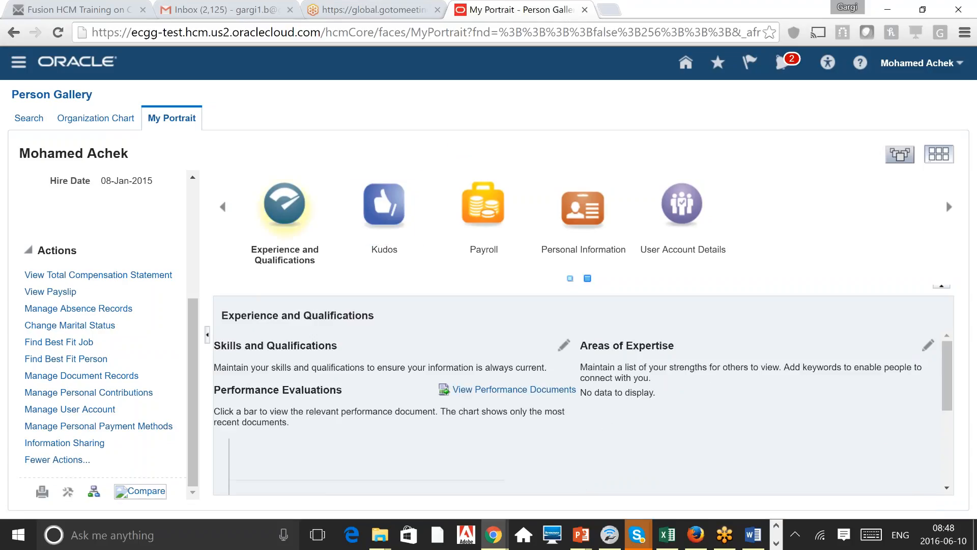
click(563, 348)
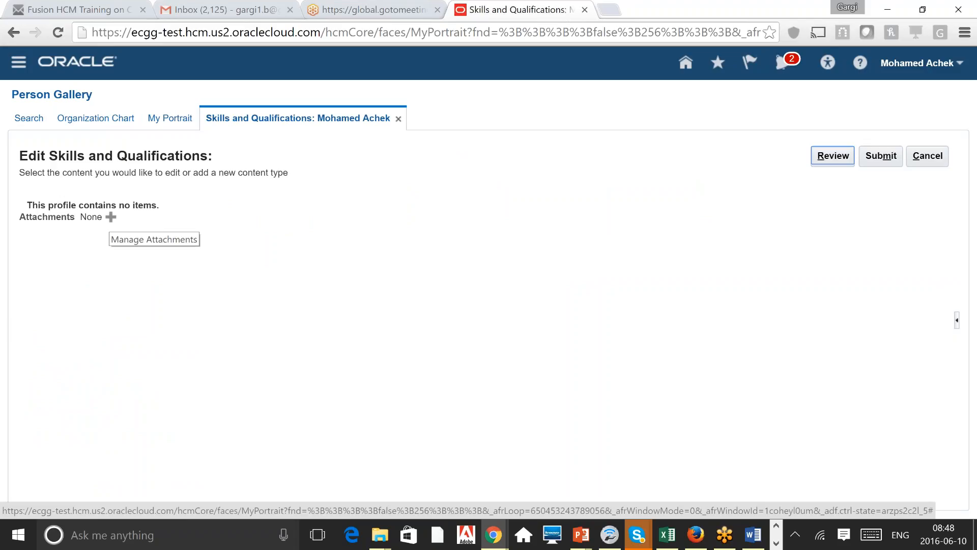
Step: Cancel the Attachments dialog with no file added, then cancel the edit and leave without saving
click(111, 218)
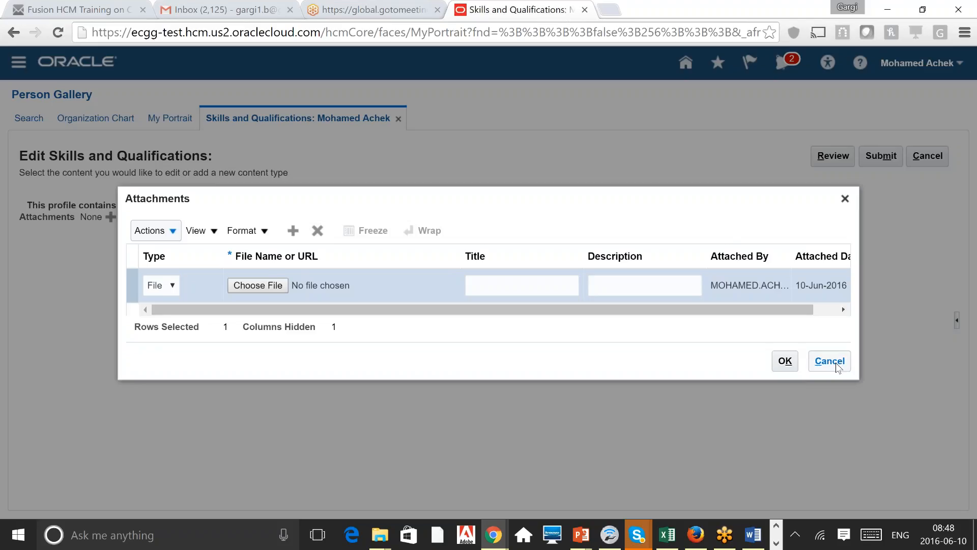
click(829, 360)
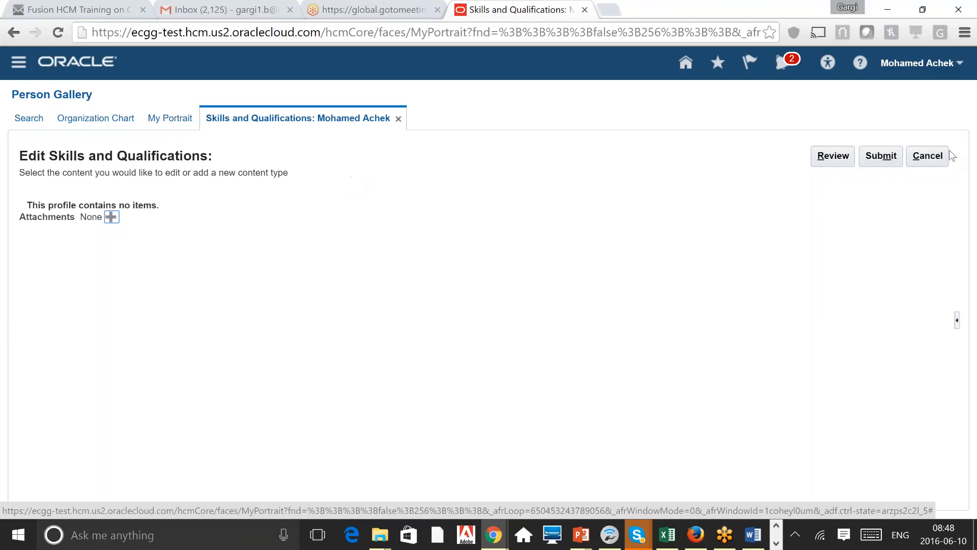
click(927, 155)
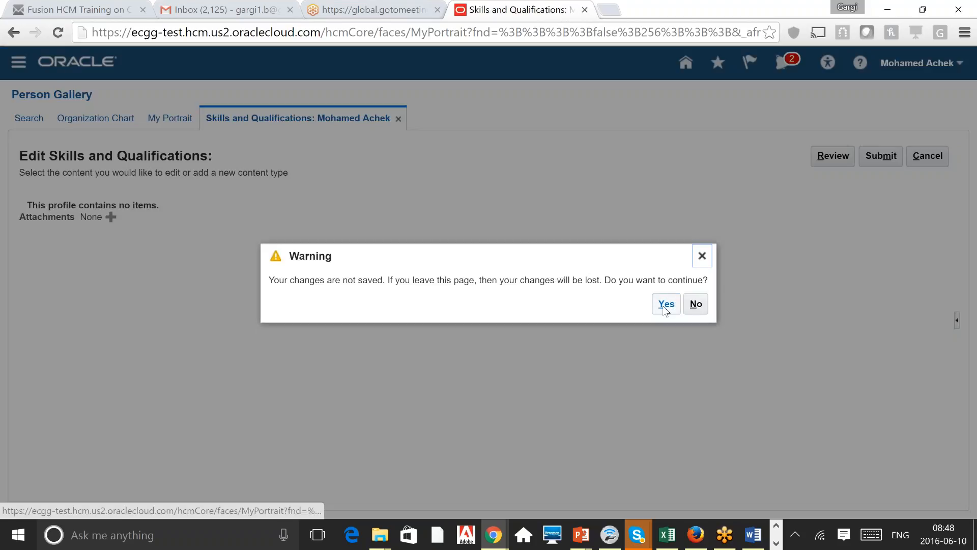
click(665, 303)
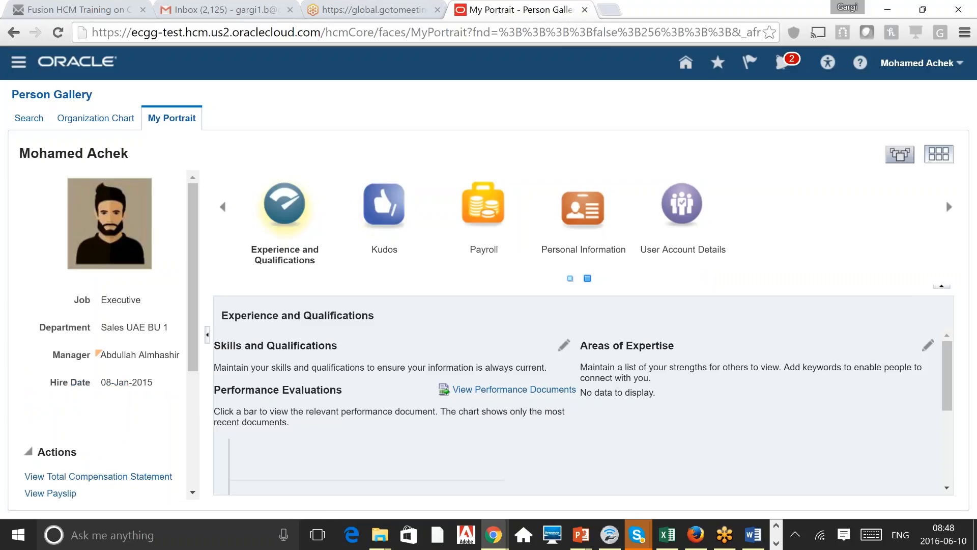
Step: Browse the portrait's Payroll section, then show User Account Details with the Employee role
click(384, 205)
click(484, 206)
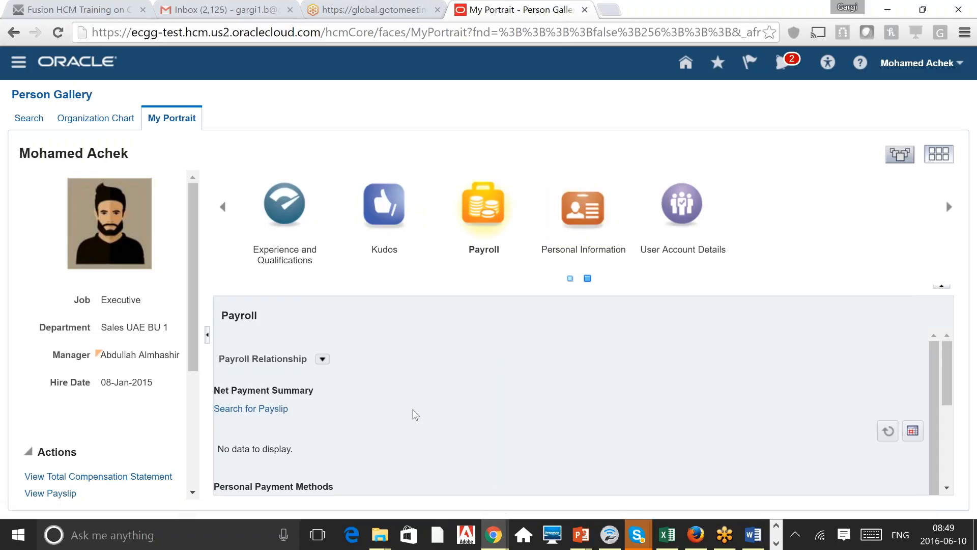
scroll(416, 414, down, 3)
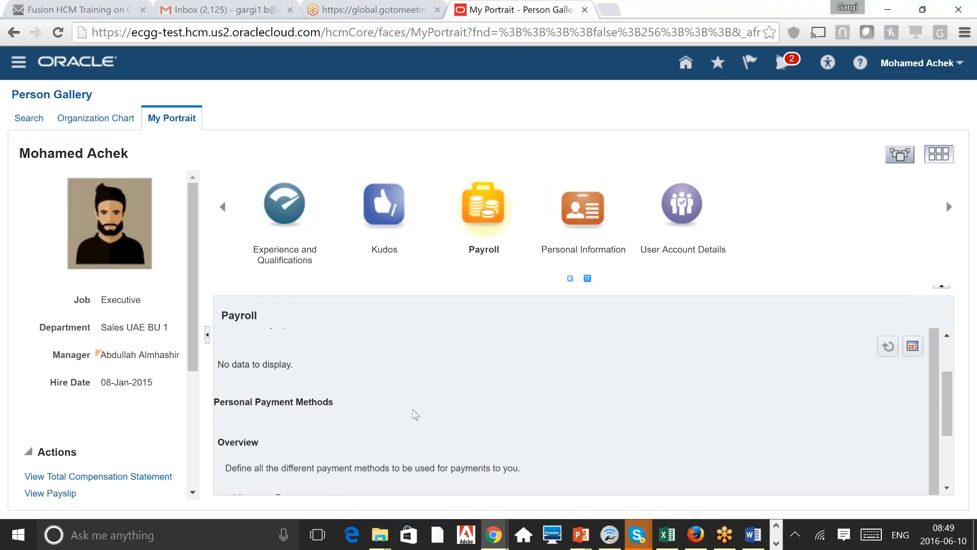
scroll(416, 413, down, 2)
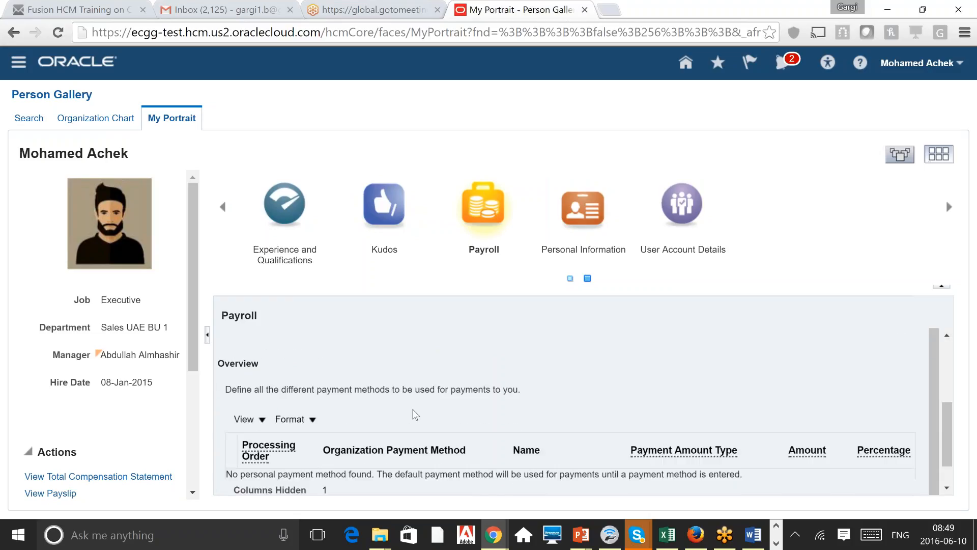
scroll(416, 414, up, 5)
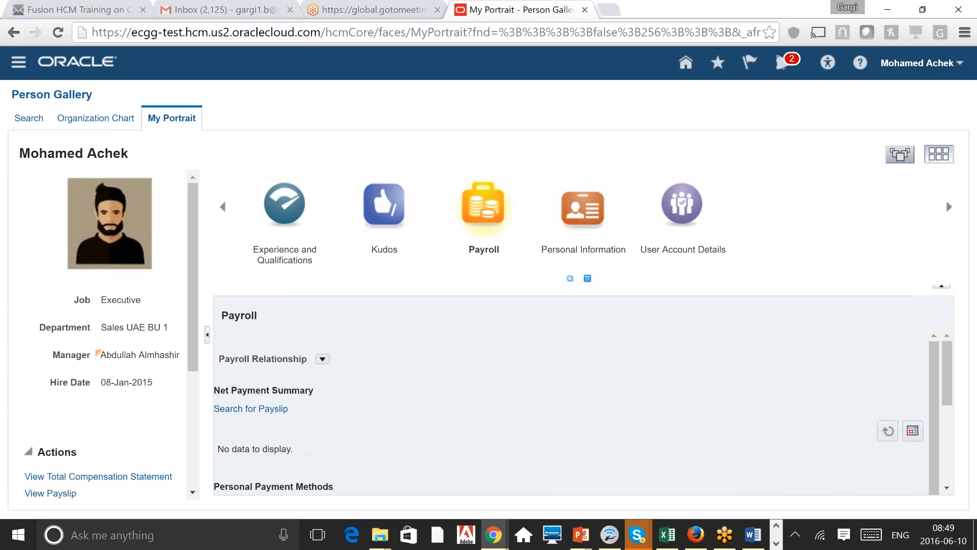
click(690, 210)
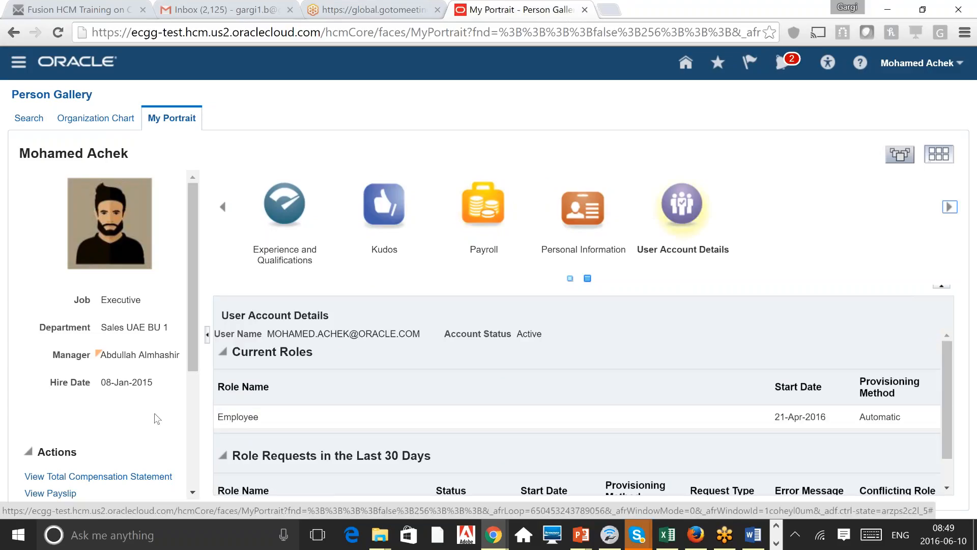
scroll(194, 477, down, 4)
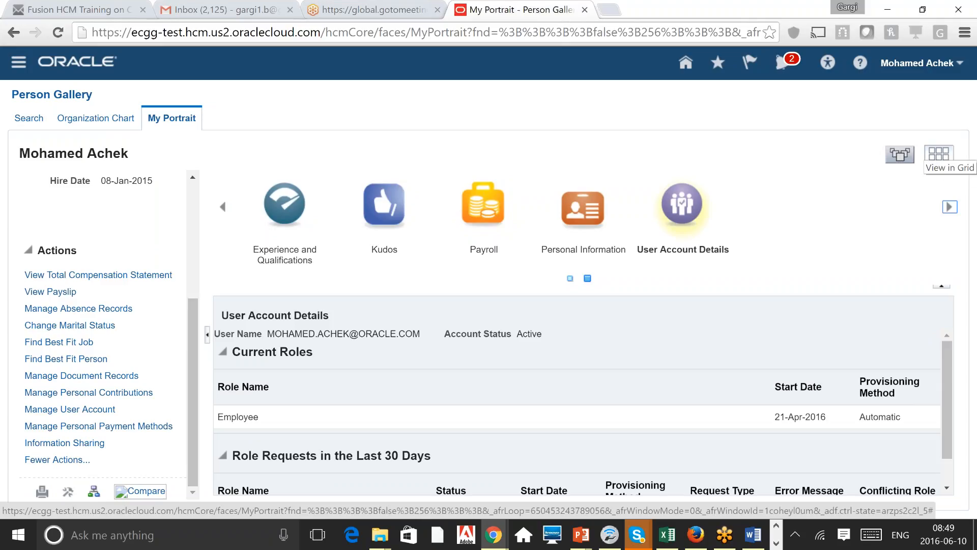
Step: Switch My Portrait to grid view, paging the cards back to Activities and Interests through Contact Information
click(939, 154)
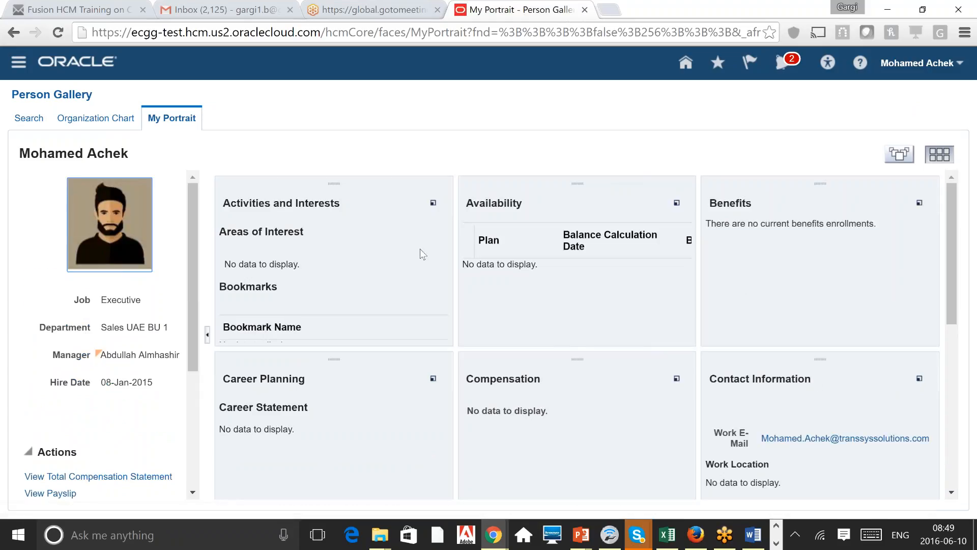
click(952, 463)
click(958, 206)
click(900, 154)
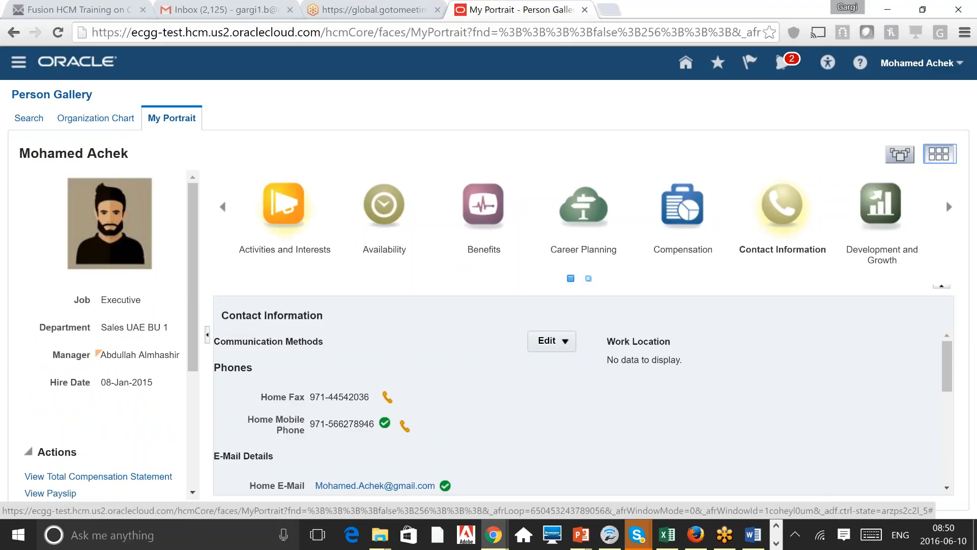
click(939, 153)
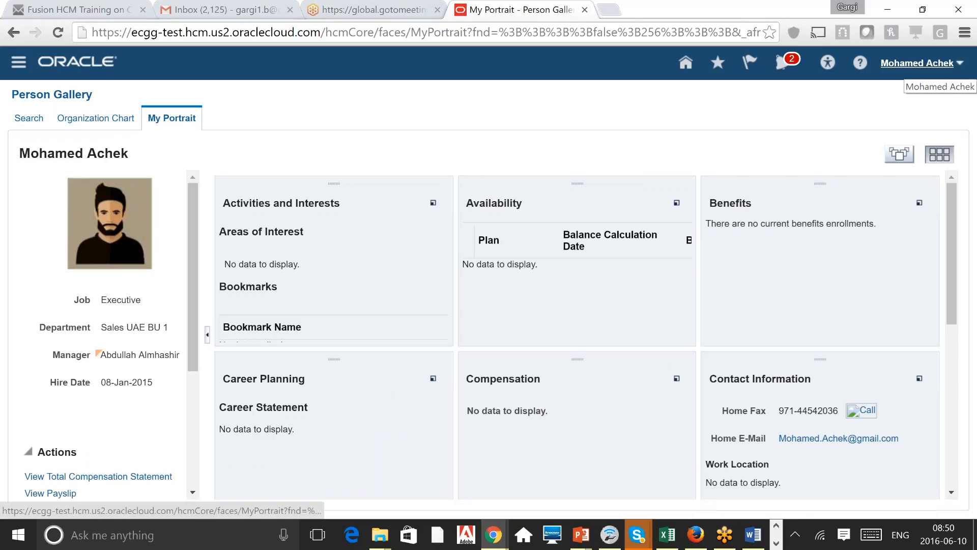
scroll(184, 476, down, 5)
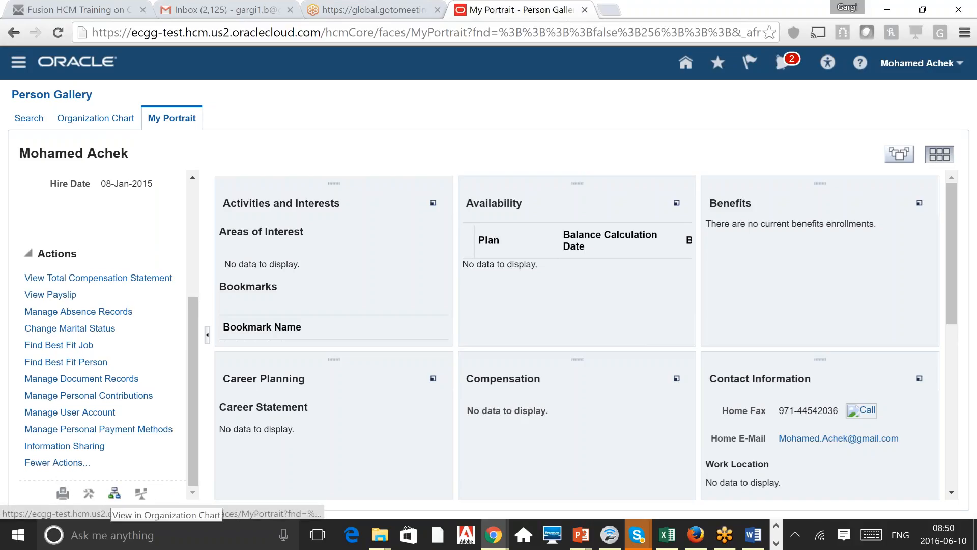
Step: Show the employee's line-manager organization chart, placing them under a Senior Executive
click(117, 495)
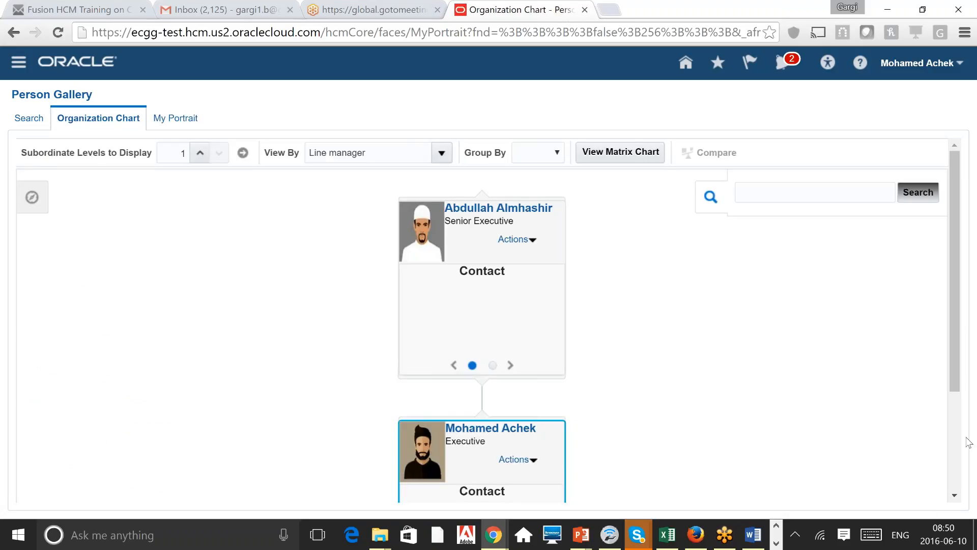
scroll(958, 462, down, 3)
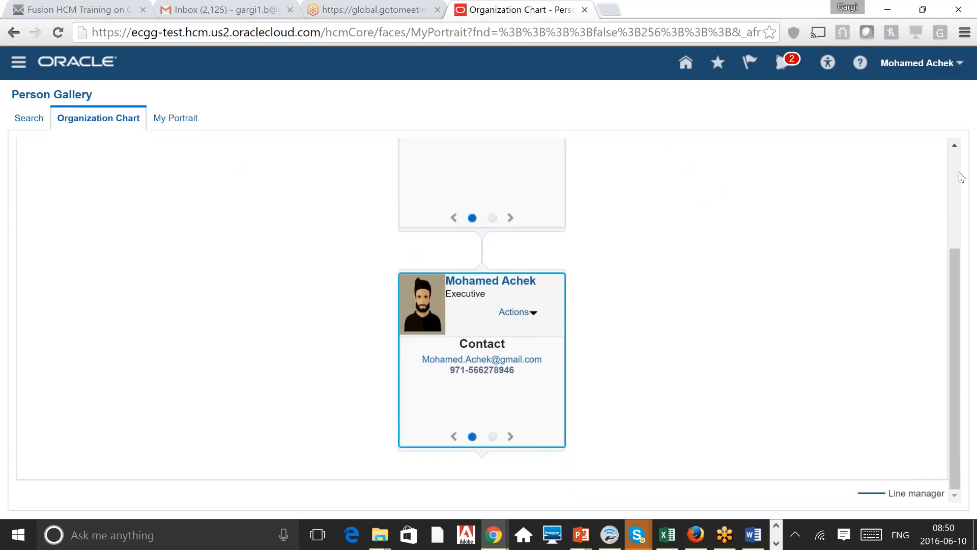
scroll(957, 179, up, 3)
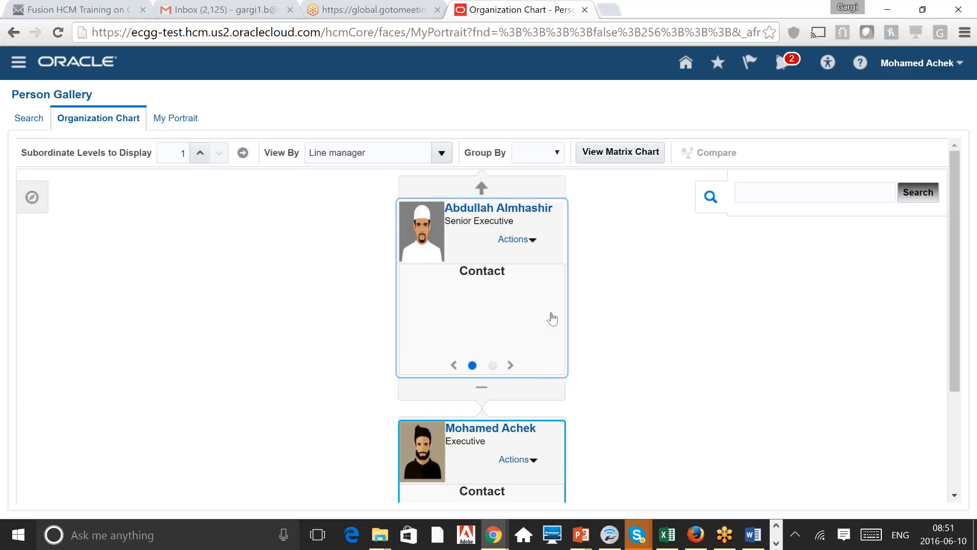
Step: Sign out from the user menu, discarding unsaved changes and confirming single sign-off
click(960, 66)
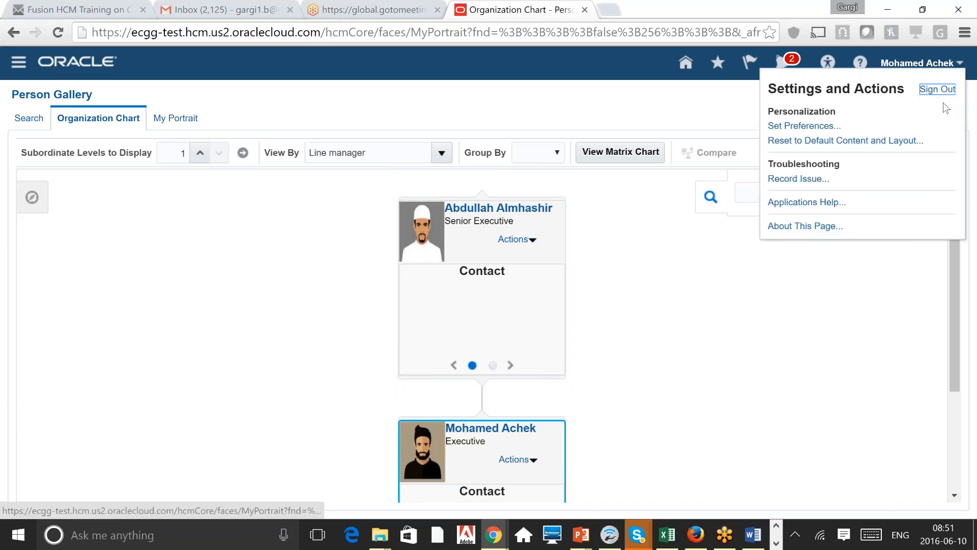
click(938, 89)
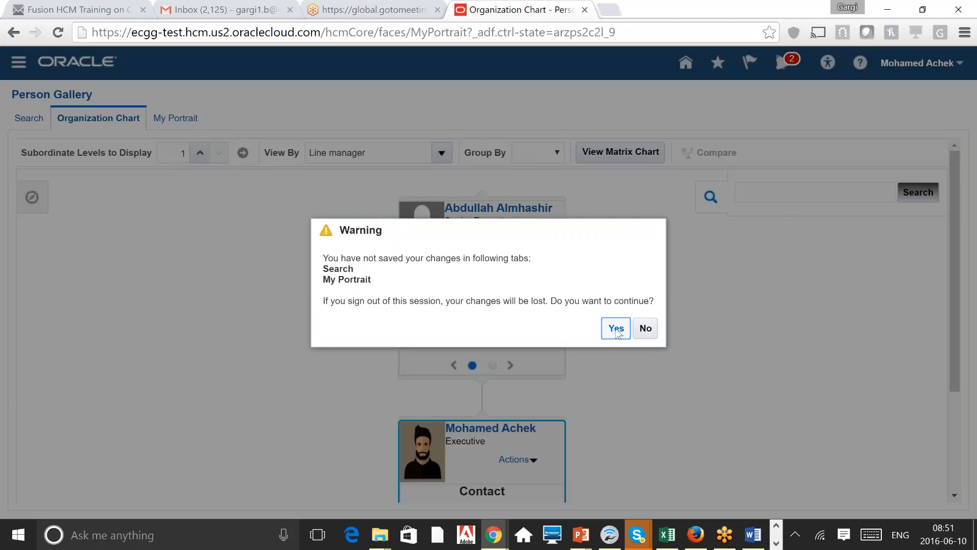
key(Return)
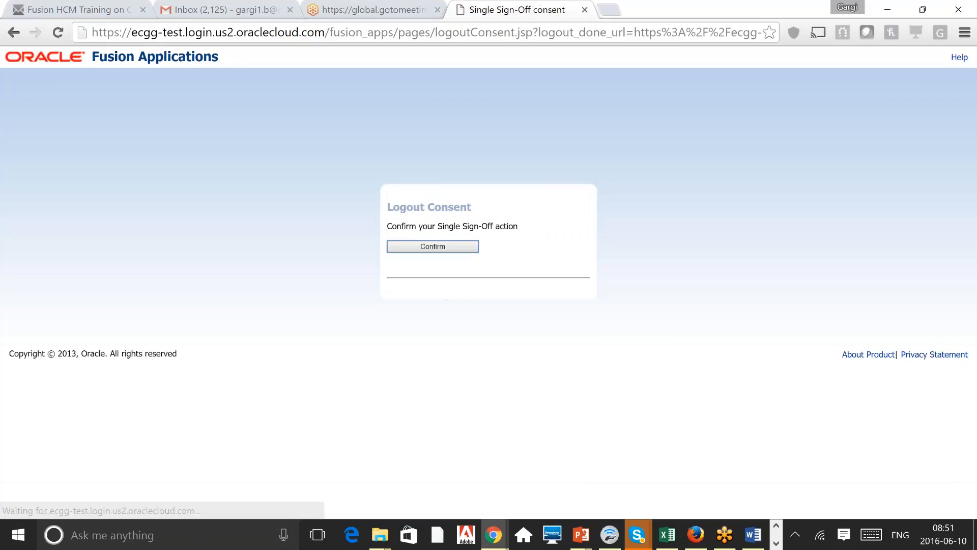
click(457, 249)
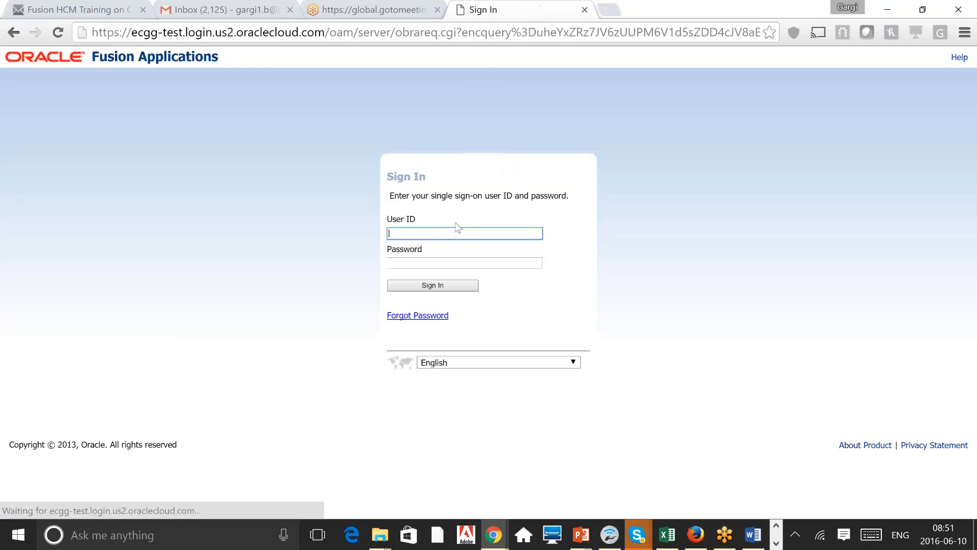
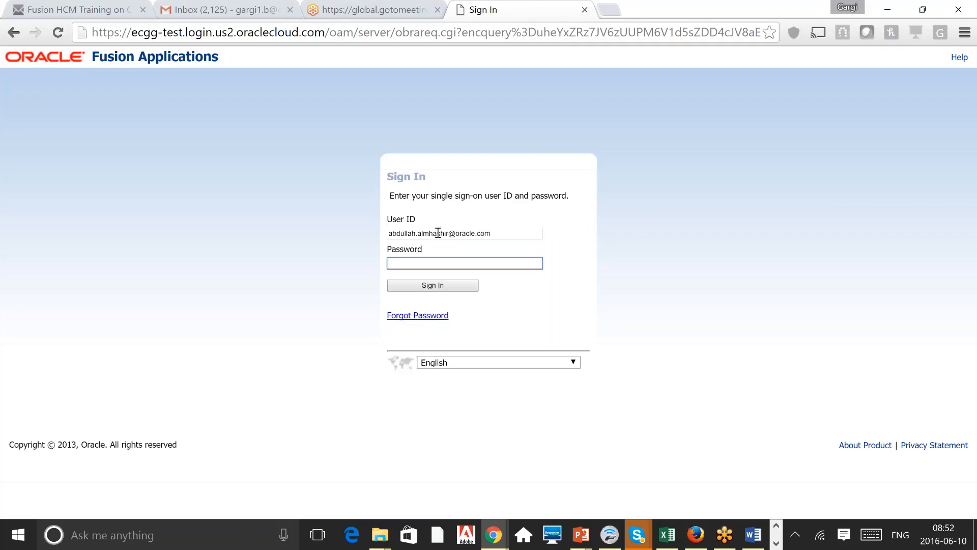
Step: Sign in with the executive's user ID and password
text(•••••••••)
key(Return)
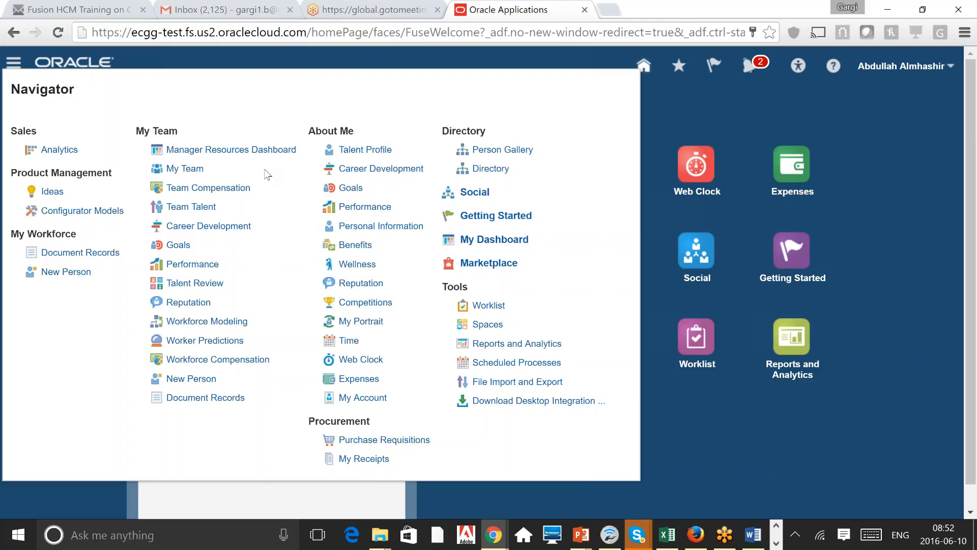
Step: Open the Manager Resources Dashboard under My Team
click(209, 151)
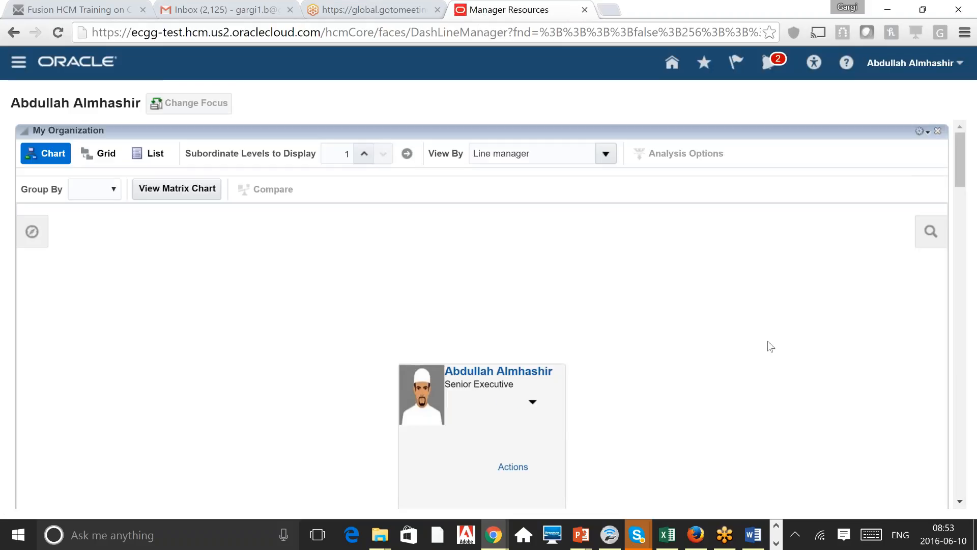
Step: Scroll the organization chart and select the executive's card
scroll(960, 484, down, 5)
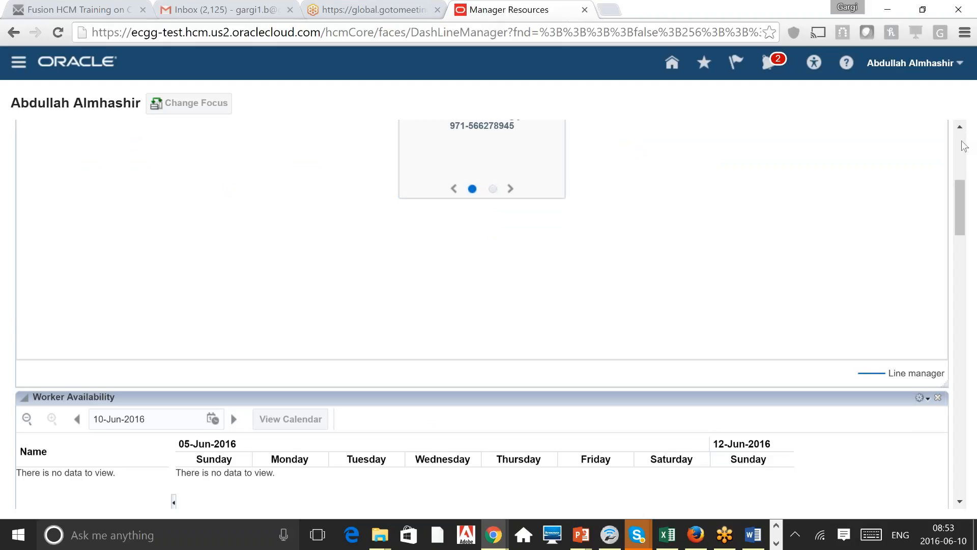
scroll(962, 150, up, 6)
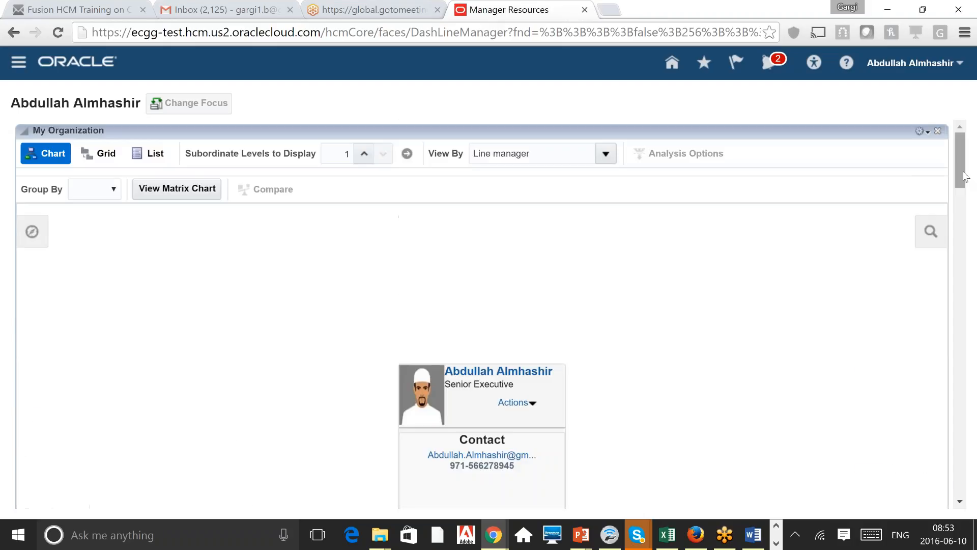
scroll(967, 206, down, 1)
scroll(967, 206, down, 4)
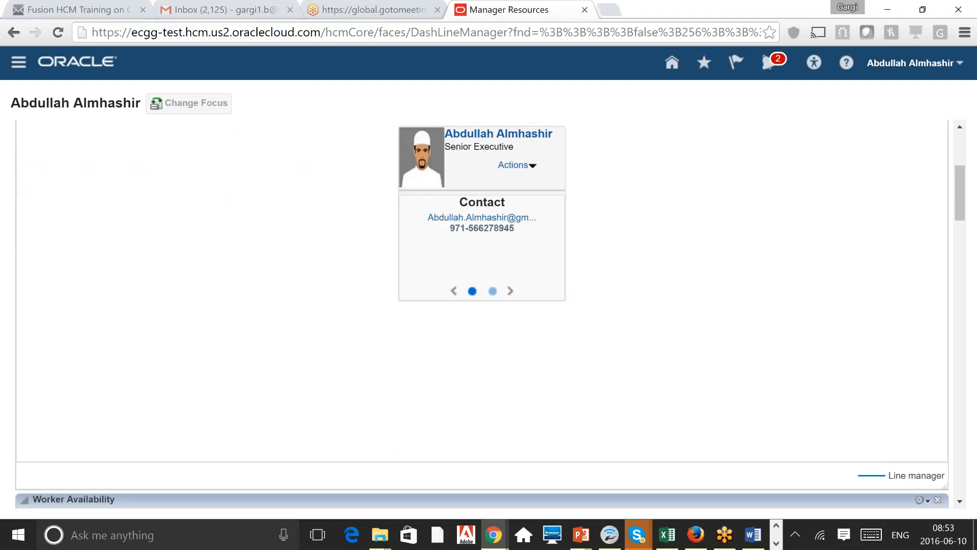
click(517, 269)
click(511, 291)
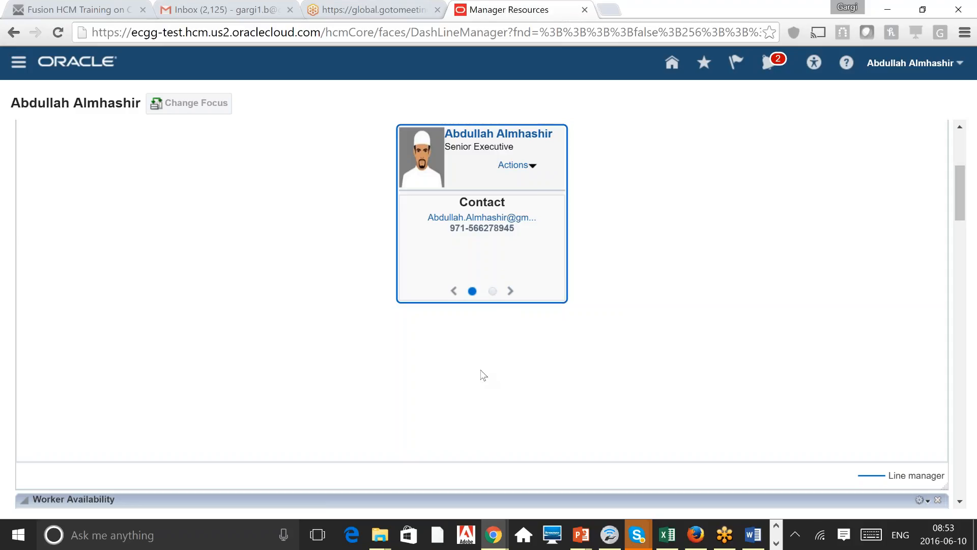
Step: Bring the top of the chart back into view and switch the organization view to Grid
click(959, 152)
mouse_move(957, 148)
mouse_down()
mouse_move(957, 160)
mouse_move(959, 148)
mouse_up()
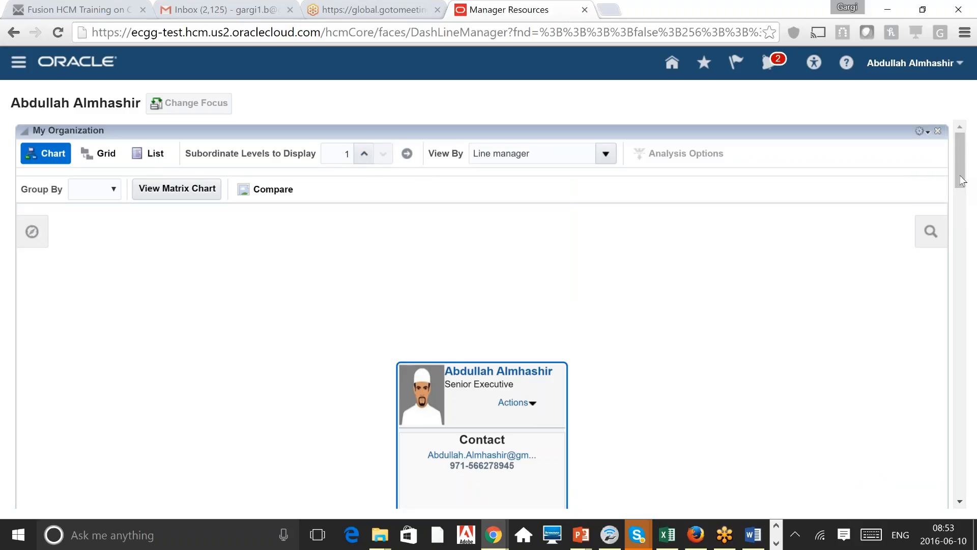
scroll(962, 188, down, 1)
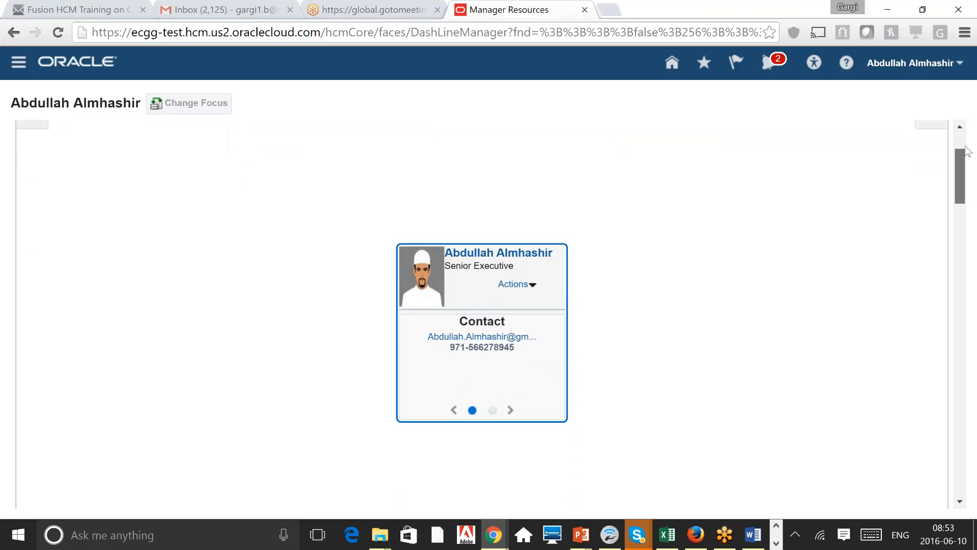
scroll(963, 189, up, 1)
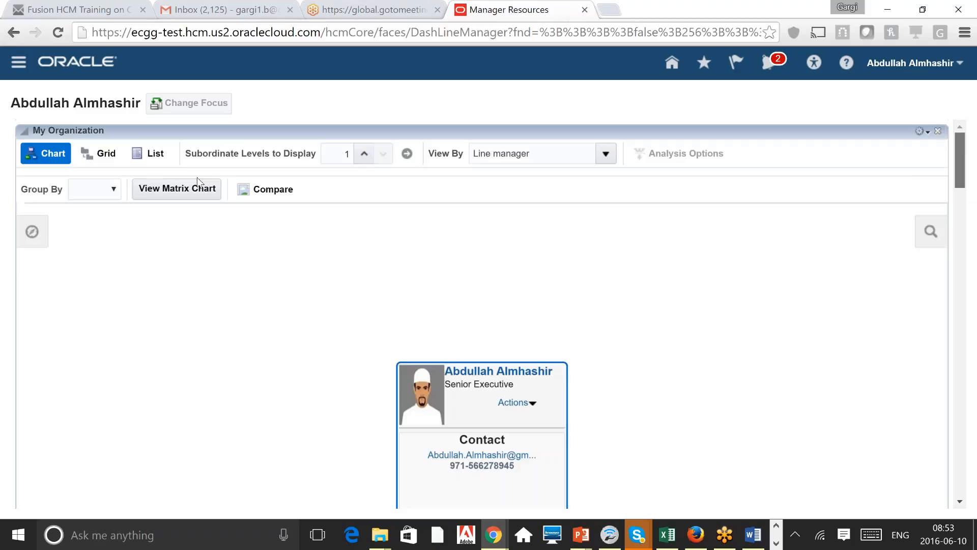
click(102, 155)
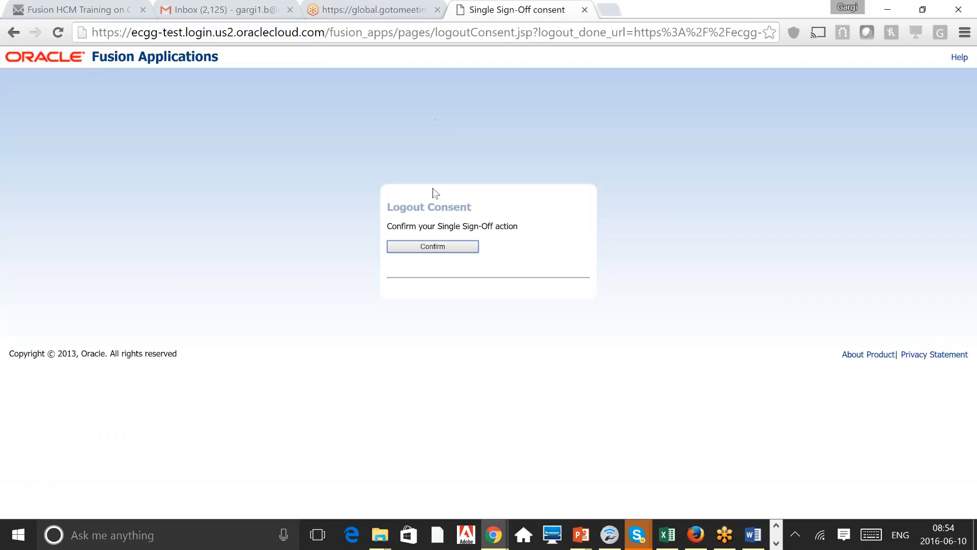
Step: Confirm the sign-off and sign back in as the SCM implementation user with its password
click(459, 248)
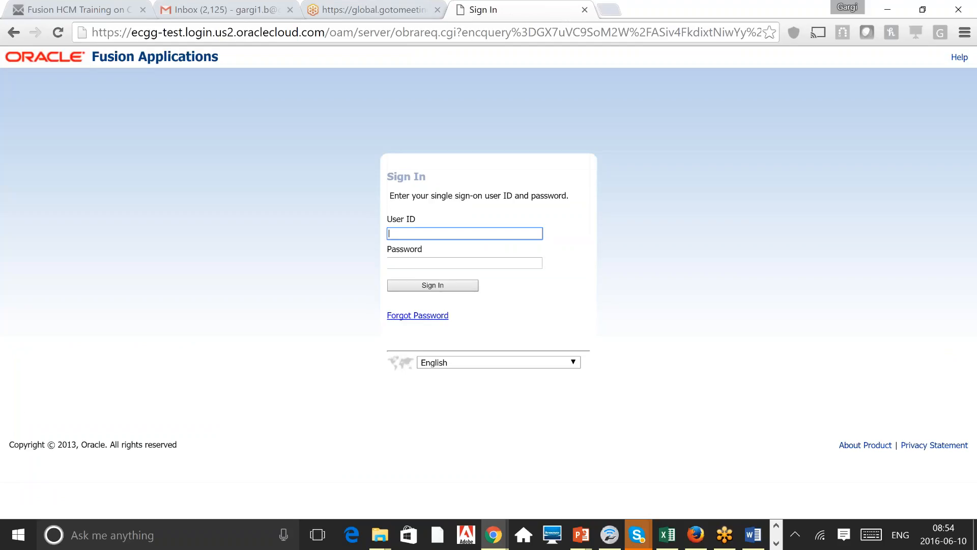
text(s)
key(Down)
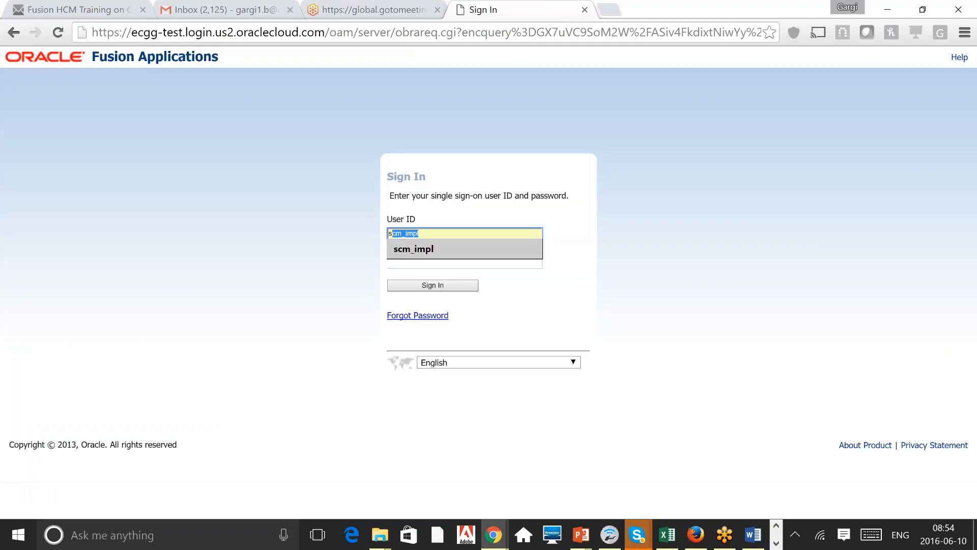
key(Tab)
text(*********)
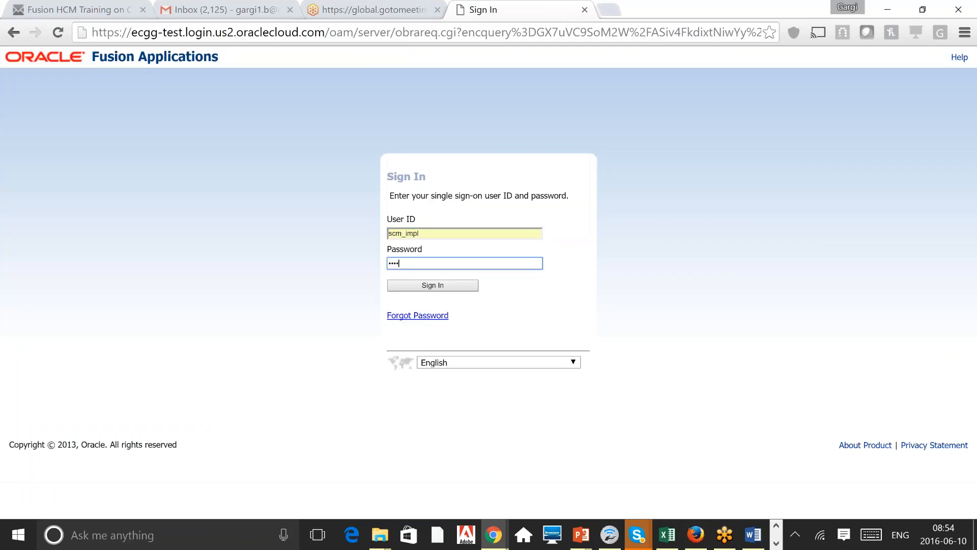
key(Return)
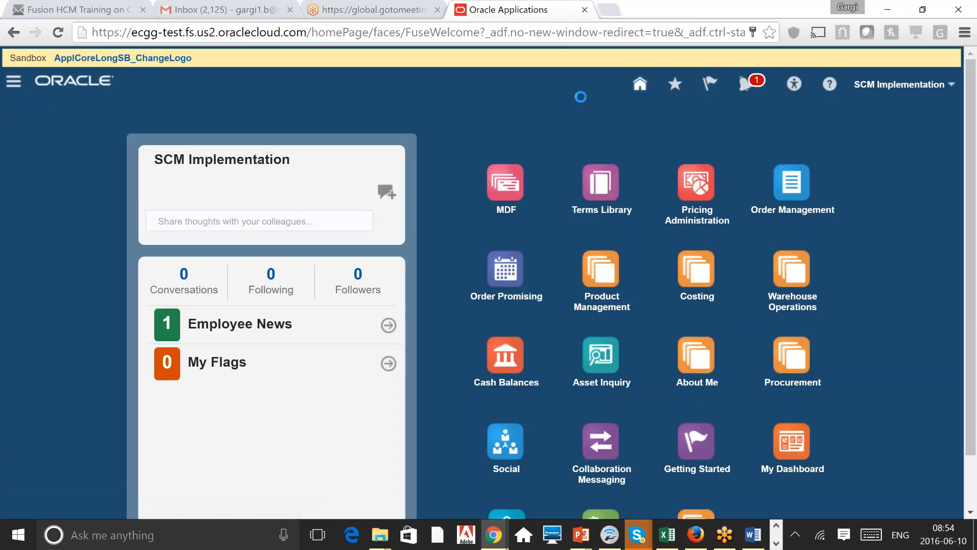
Step: Go to Setup and Maintenance and start a task search, mistyping 'create imol'
click(13, 81)
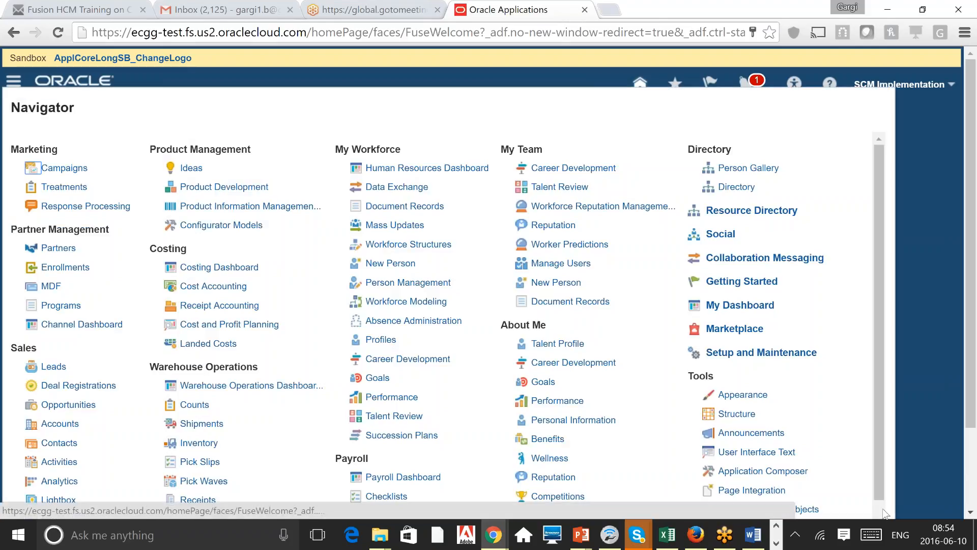
scroll(885, 513, down, 1)
scroll(884, 513, down, 5)
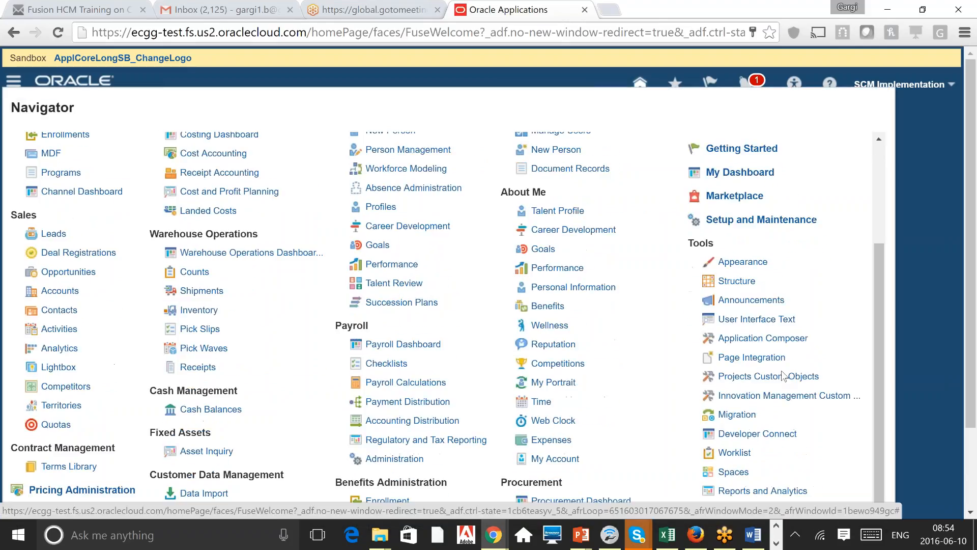
click(761, 220)
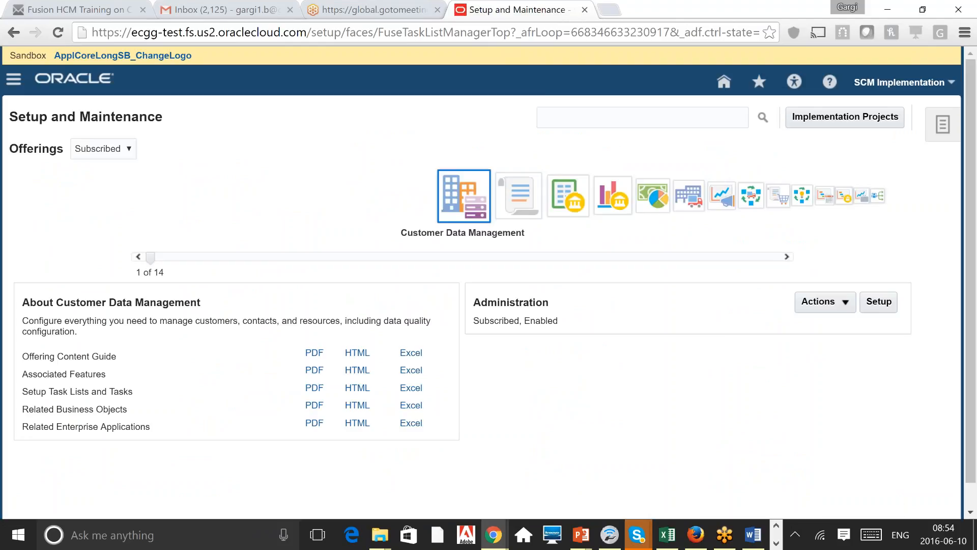
click(593, 117)
text(create)
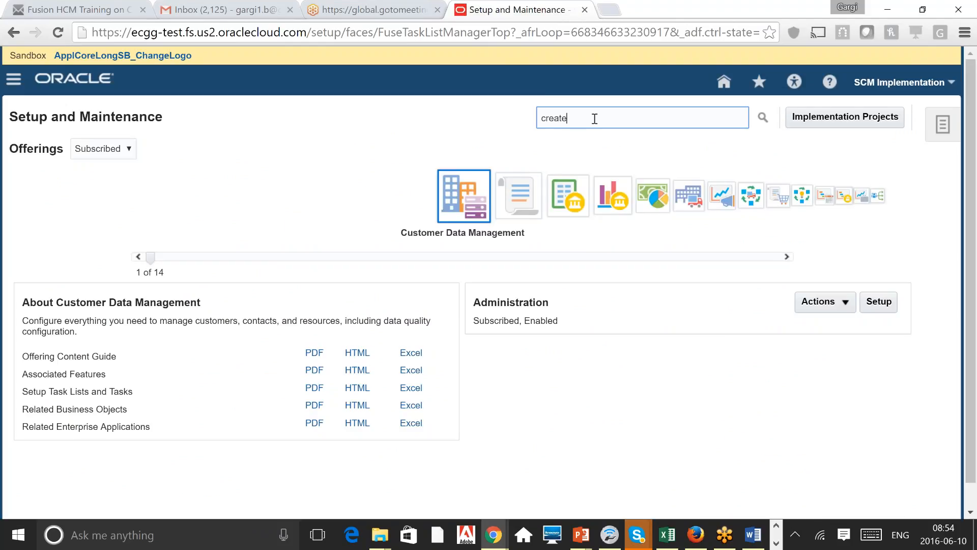
text( imol)
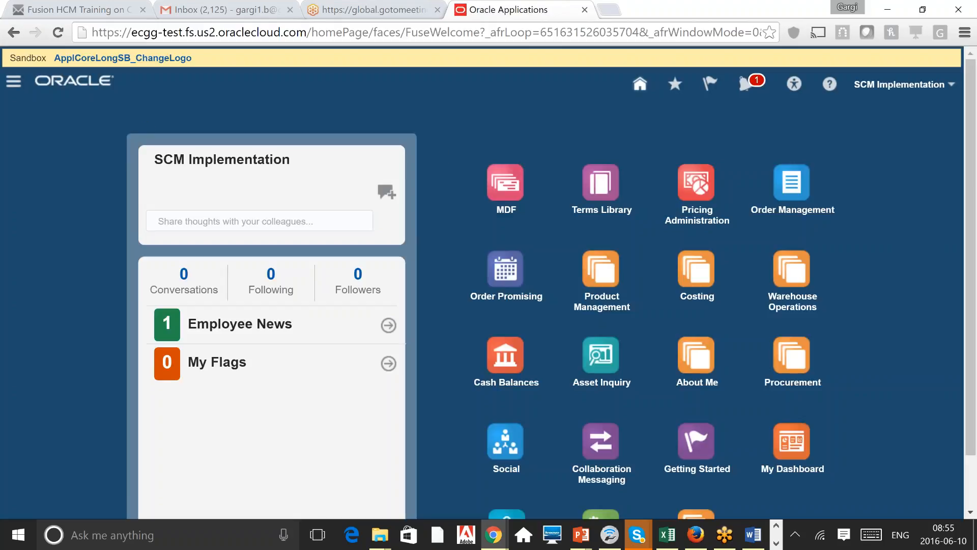
Step: Reopen Setup and Maintenance, search 'create impl', and open Create Implementation Users
click(13, 81)
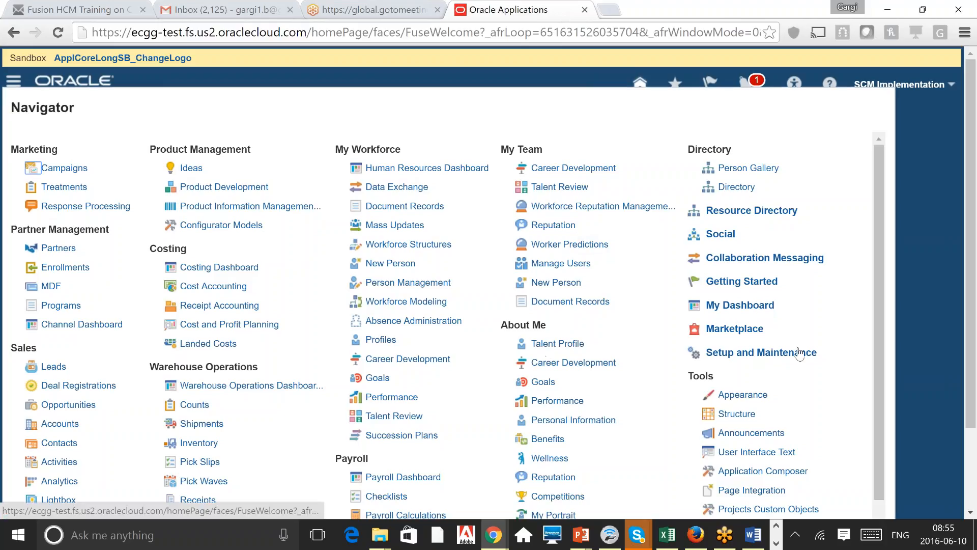
click(800, 353)
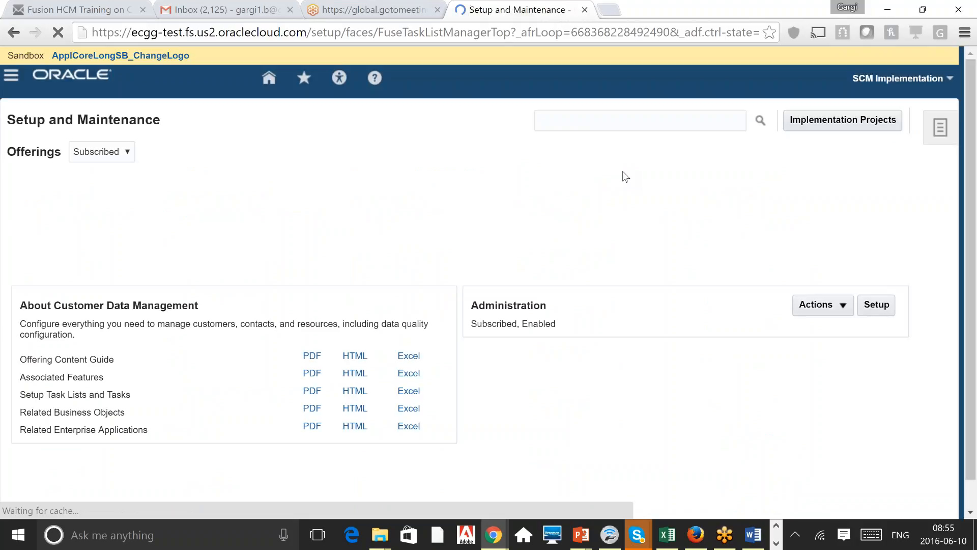
click(572, 118)
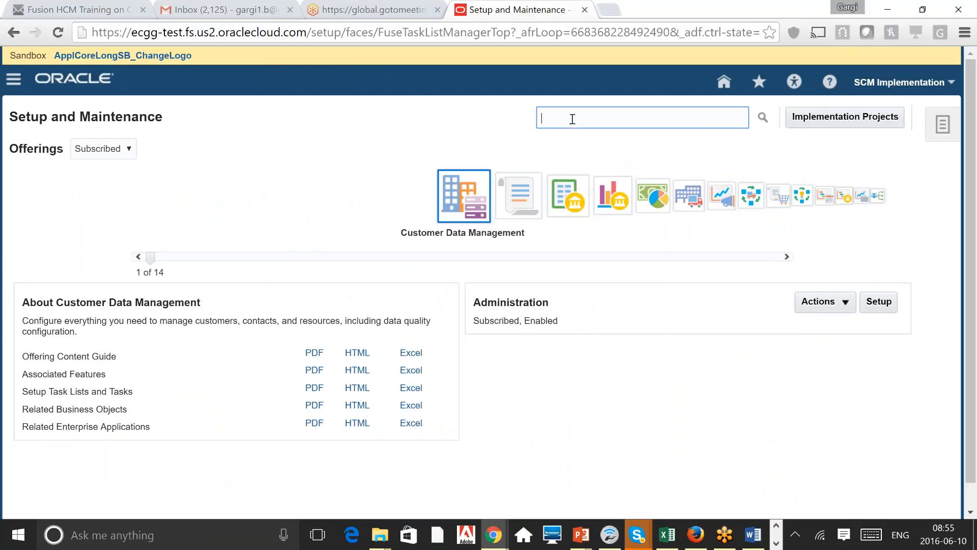
text(create impl)
click(761, 121)
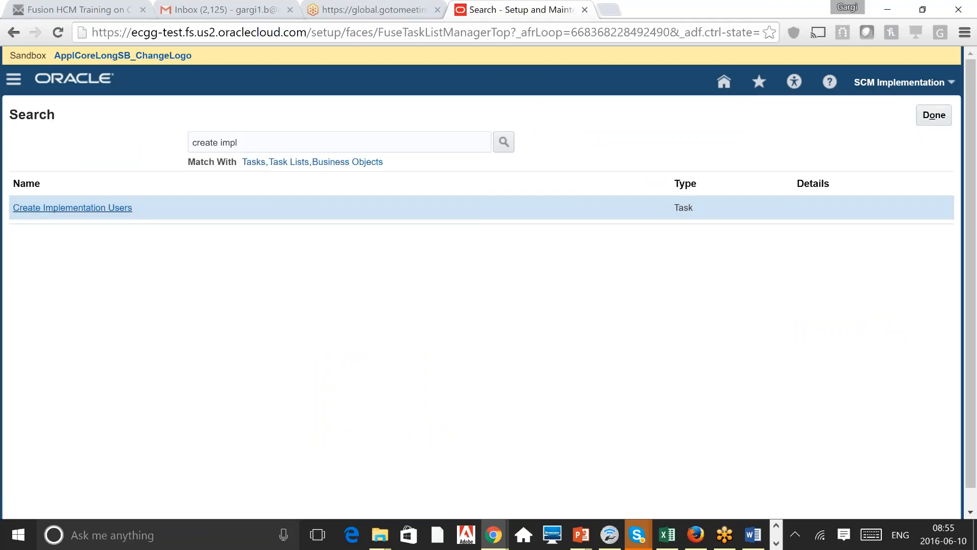
click(76, 207)
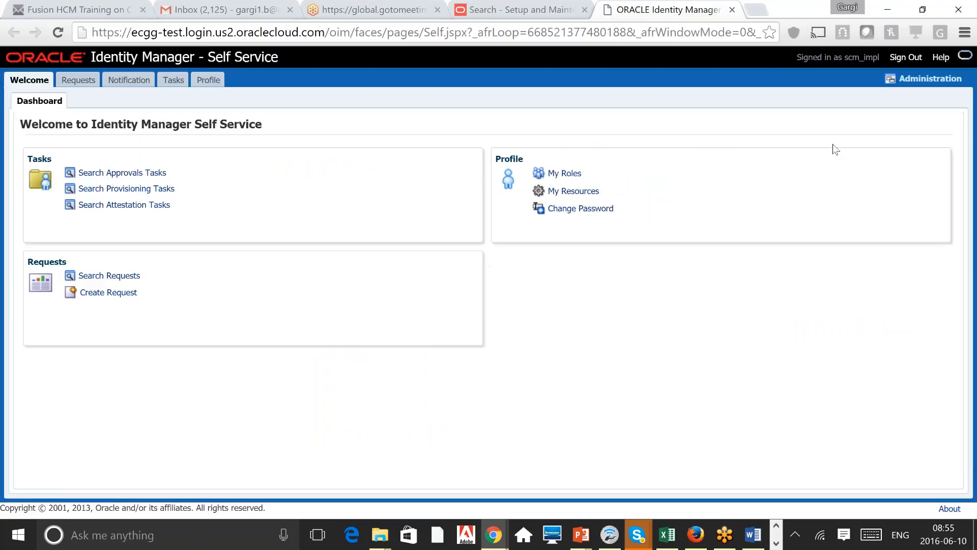
Step: In Delegated Administration, search users for 'demo' and open the Demo Employee record
click(930, 79)
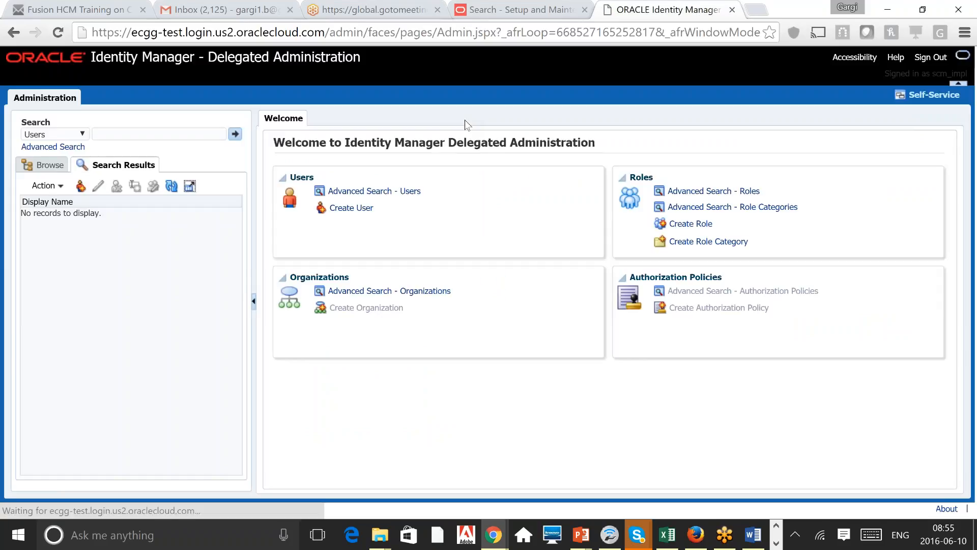
click(163, 133)
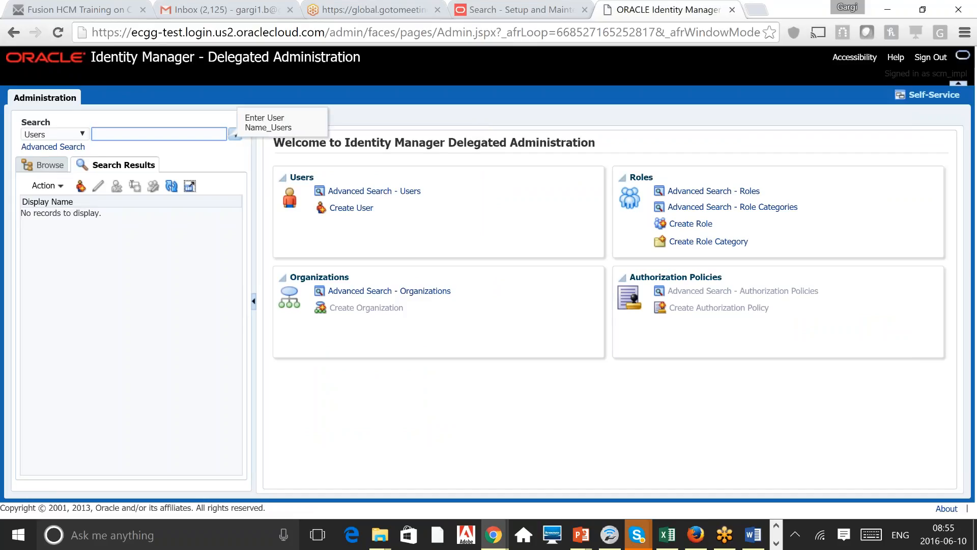
text(demo)
key(Return)
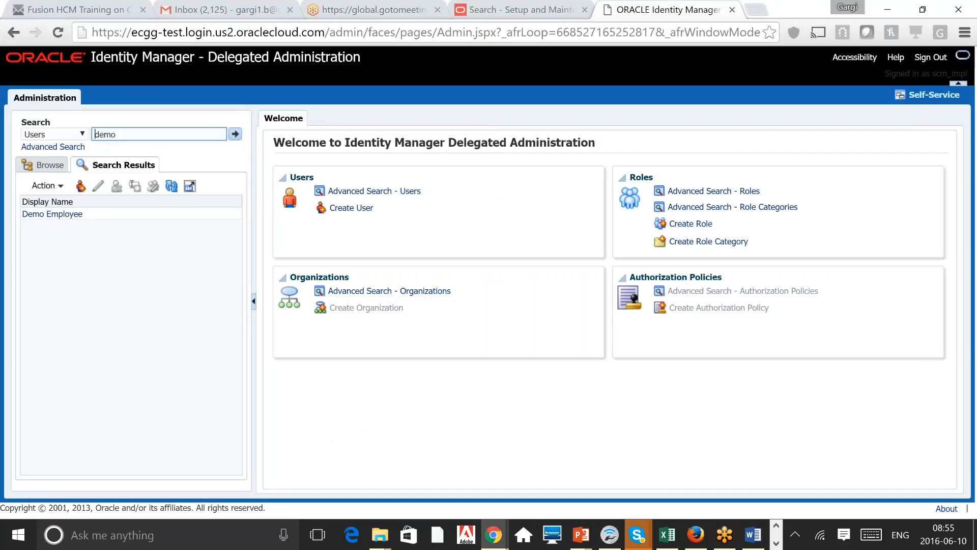
click(56, 214)
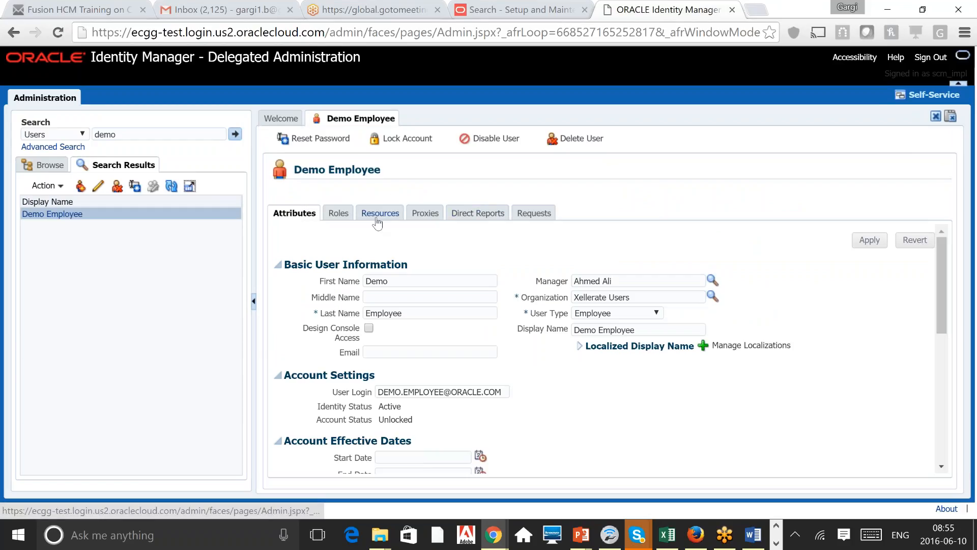
Step: Copy the demo employee's manager name into the Users search, run it, and open both matching user records
triple_click(625, 280)
key(ctrl+c)
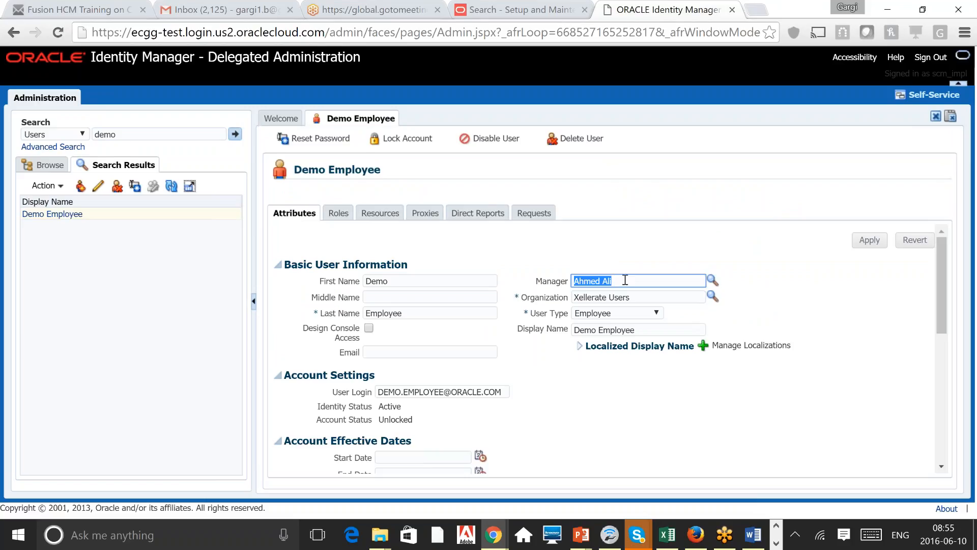
triple_click(130, 131)
key(ctrl+v)
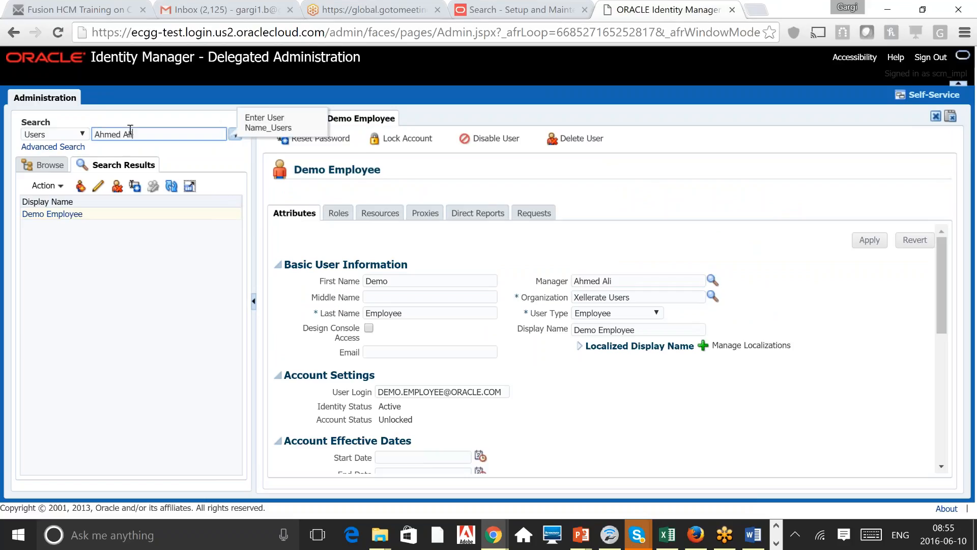
click(235, 134)
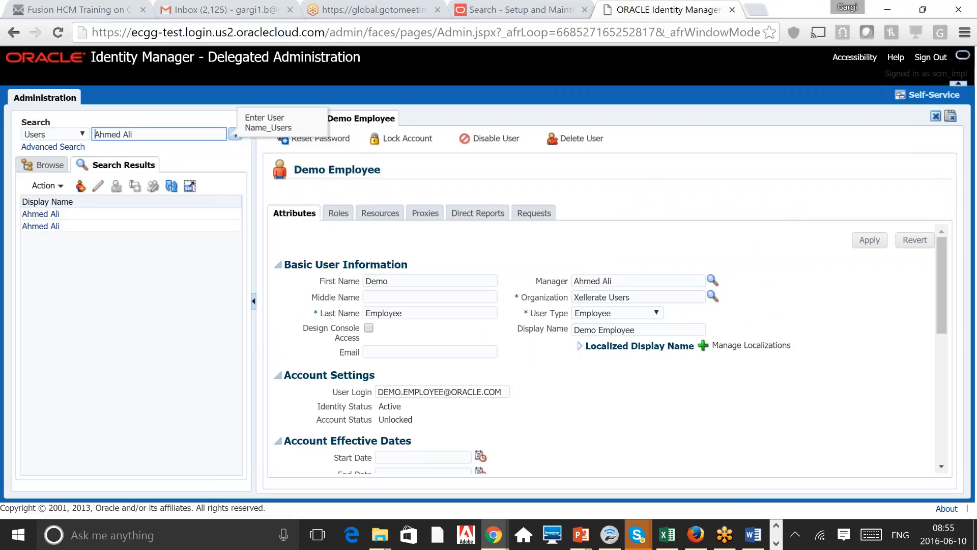
click(39, 214)
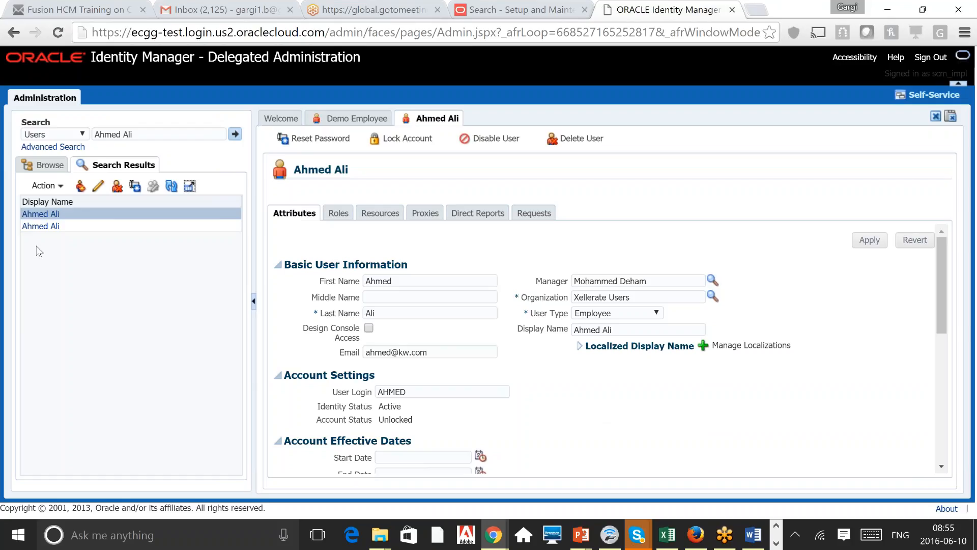
click(41, 226)
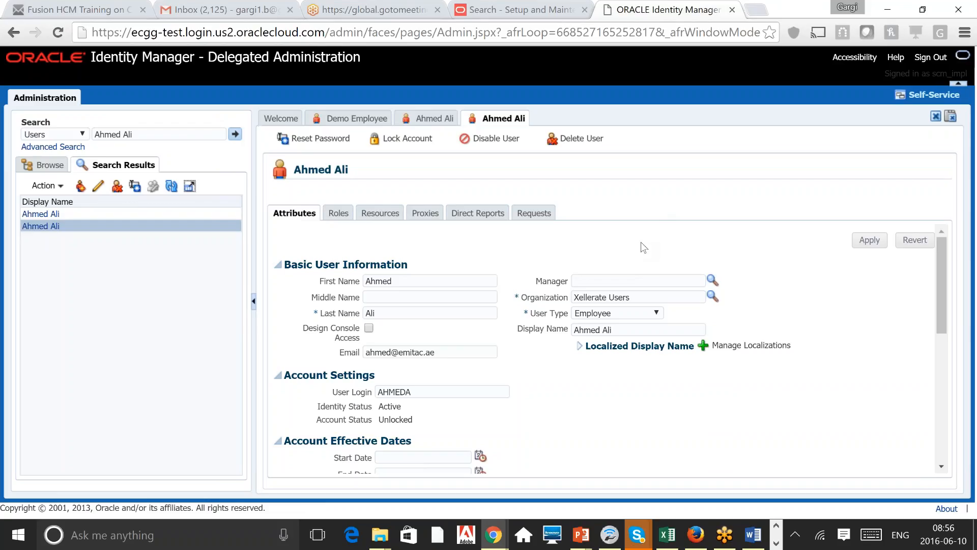
click(723, 540)
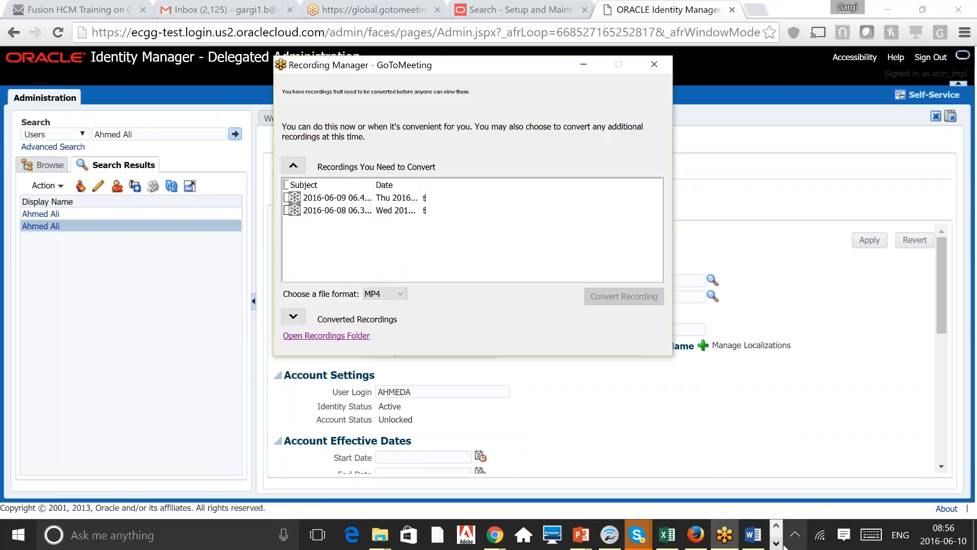
click(776, 542)
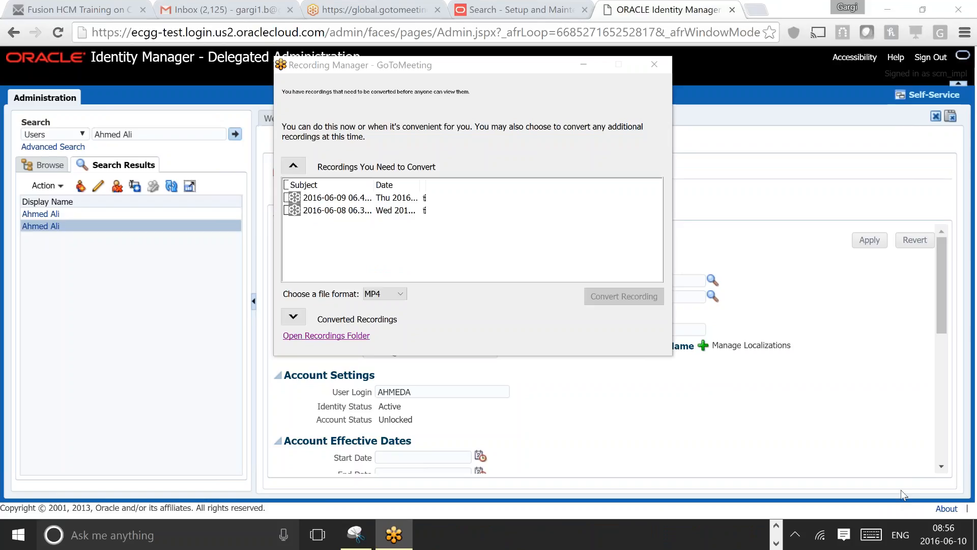
click(748, 443)
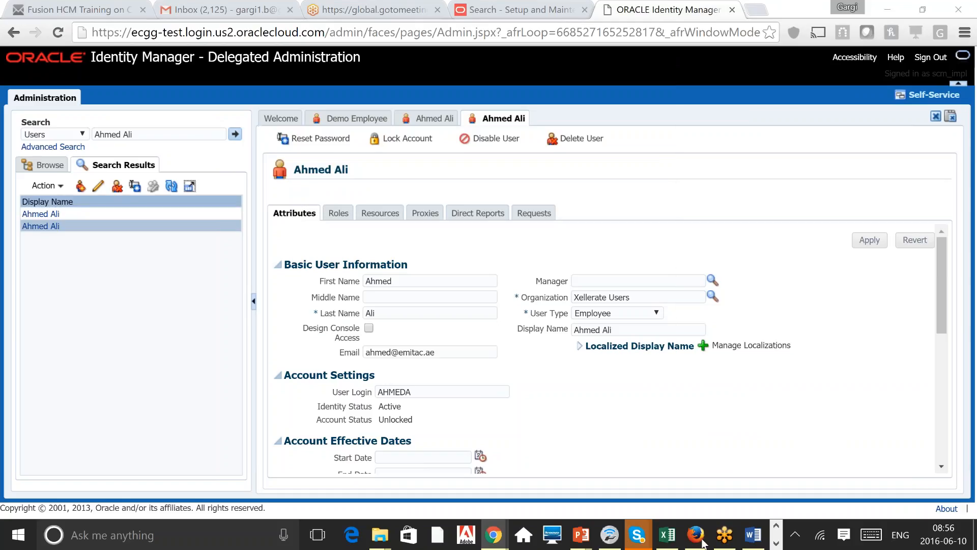
click(725, 546)
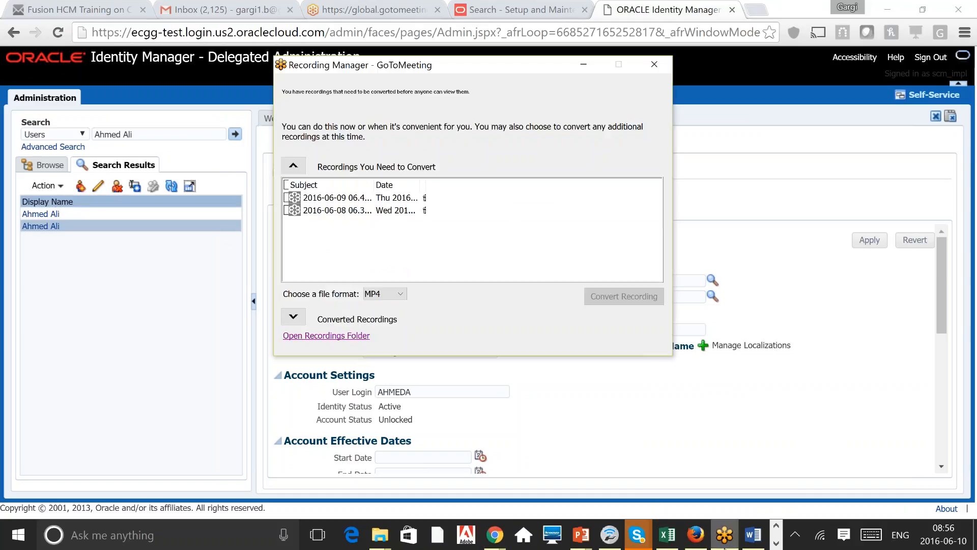
click(879, 441)
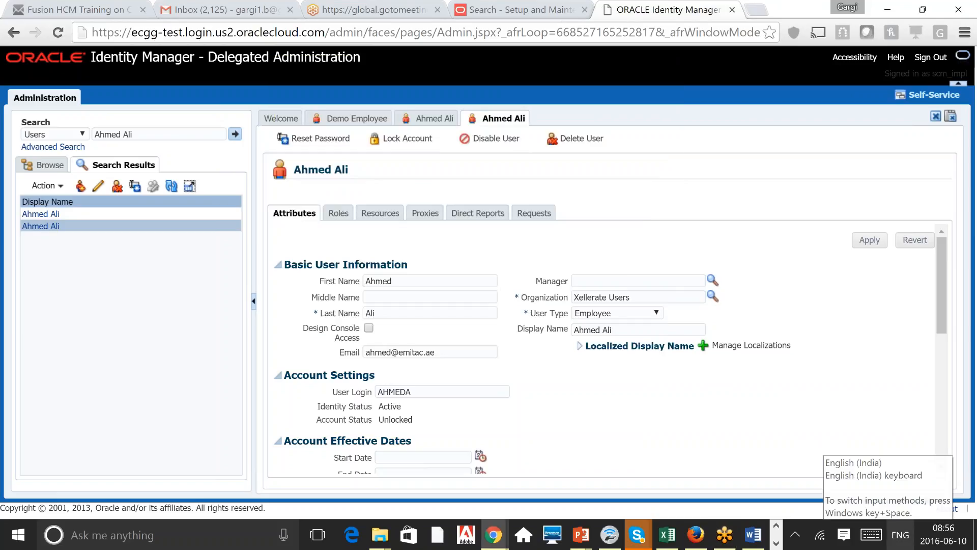
key(alt+Tab)
key(alt+Tab)
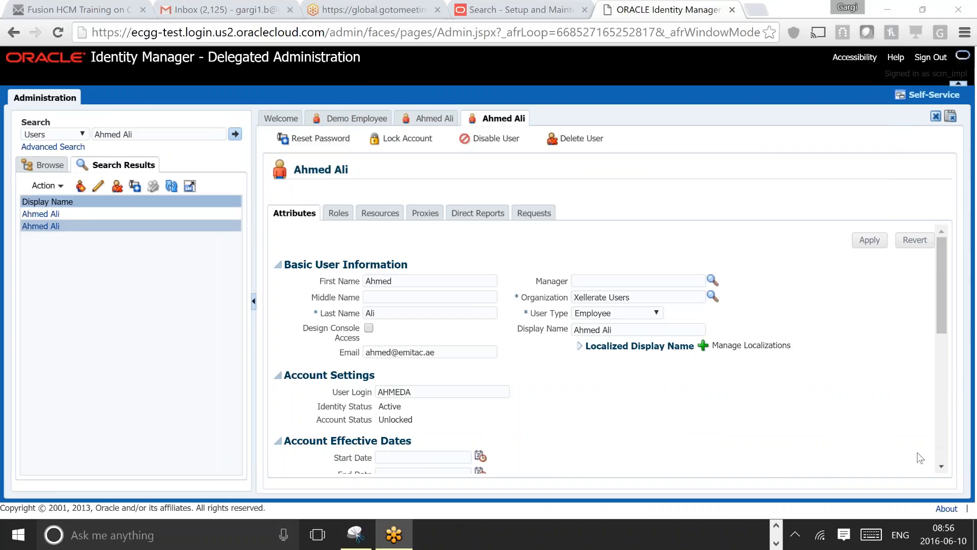
click(773, 431)
Step: Sign out of Oracle Identity Manager to bring up the Logout Consent page
click(873, 542)
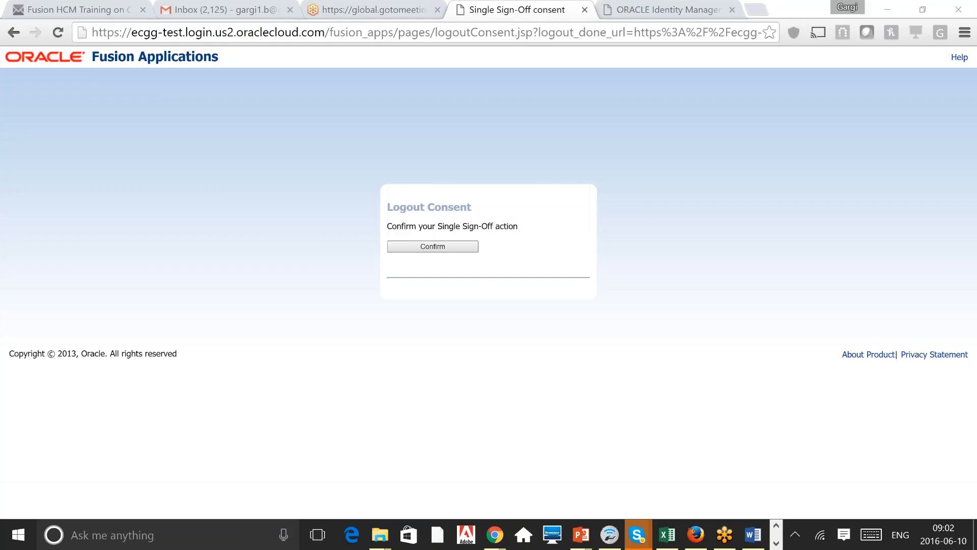
Step: Confirm Single Sign-Off on the Logout Consent page, then check the open Skype conversations
click(447, 240)
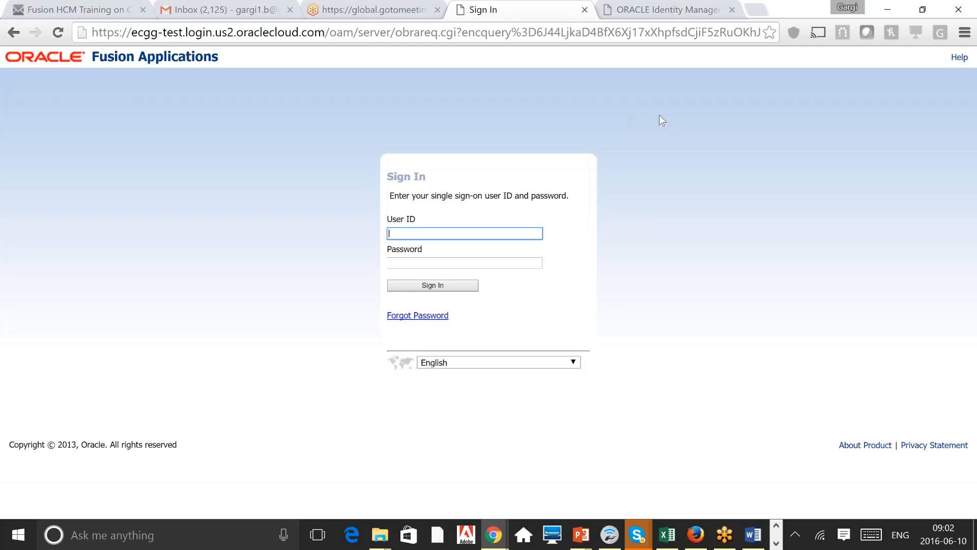
click(635, 536)
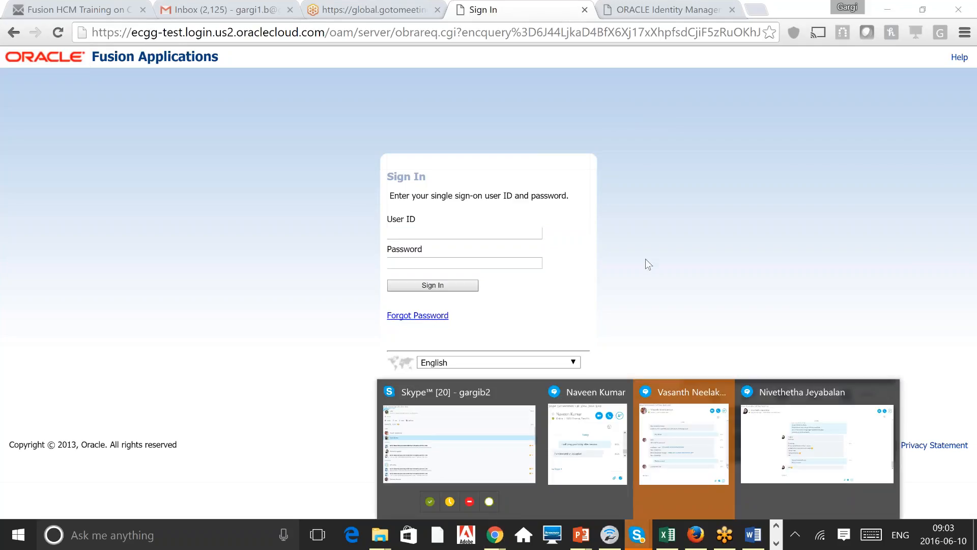
click(646, 262)
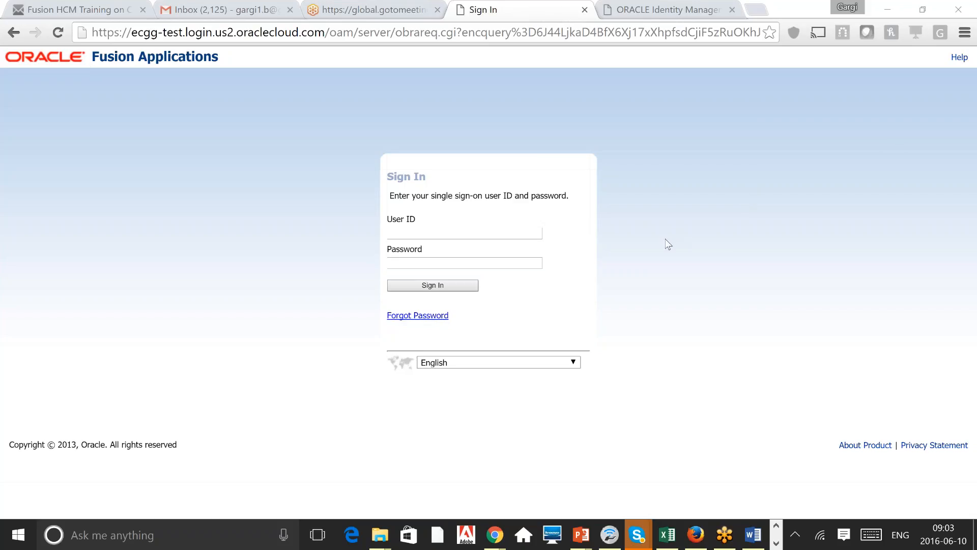
click(848, 68)
click(433, 294)
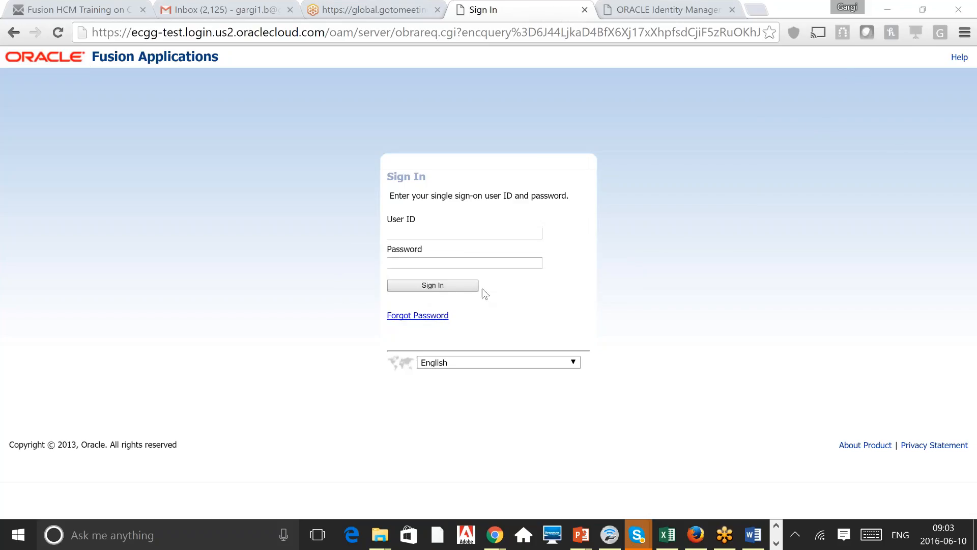